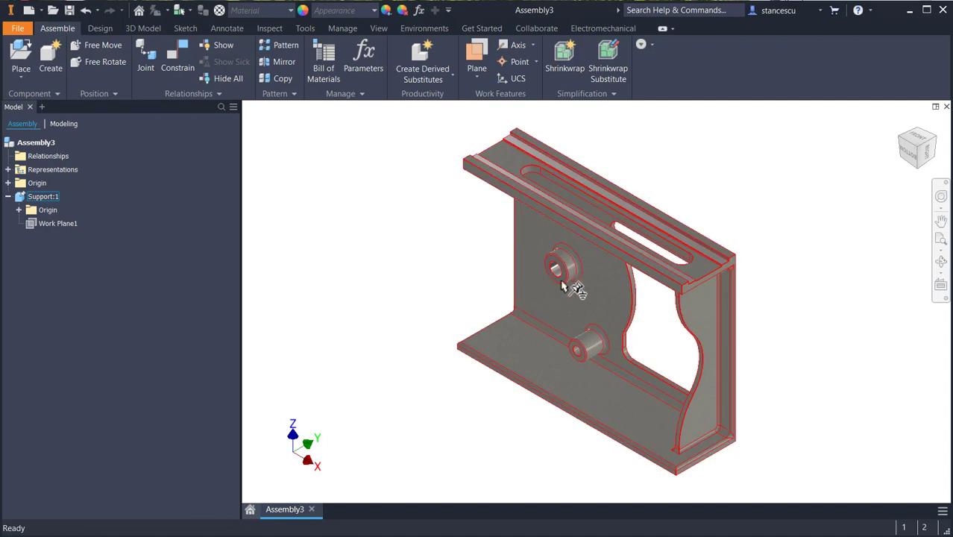
# Examine the support's two bosses, their bores and the cast surface texture up close
pyautogui.scroll(3, 575, 326)
pyautogui.scroll(4, 589, 364)
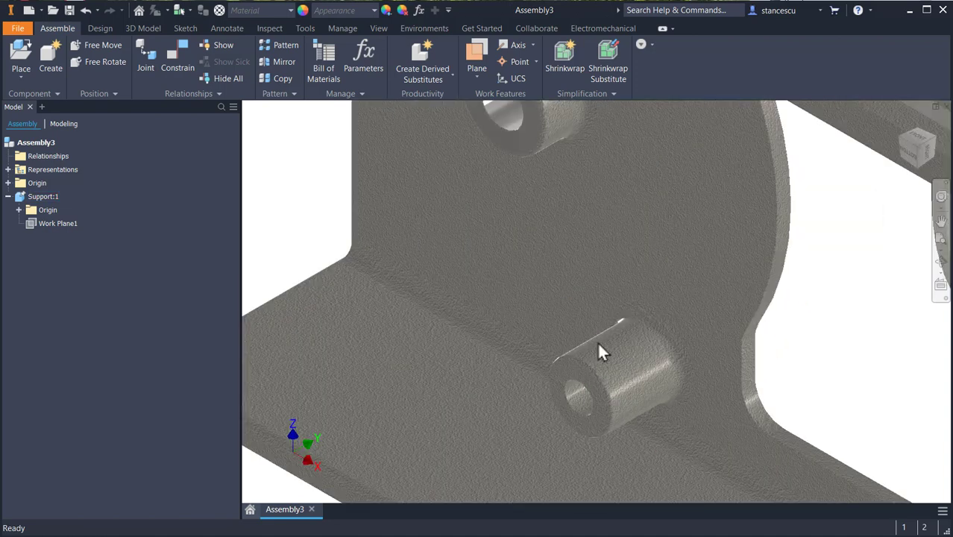
pyautogui.scroll(-3, 605, 381)
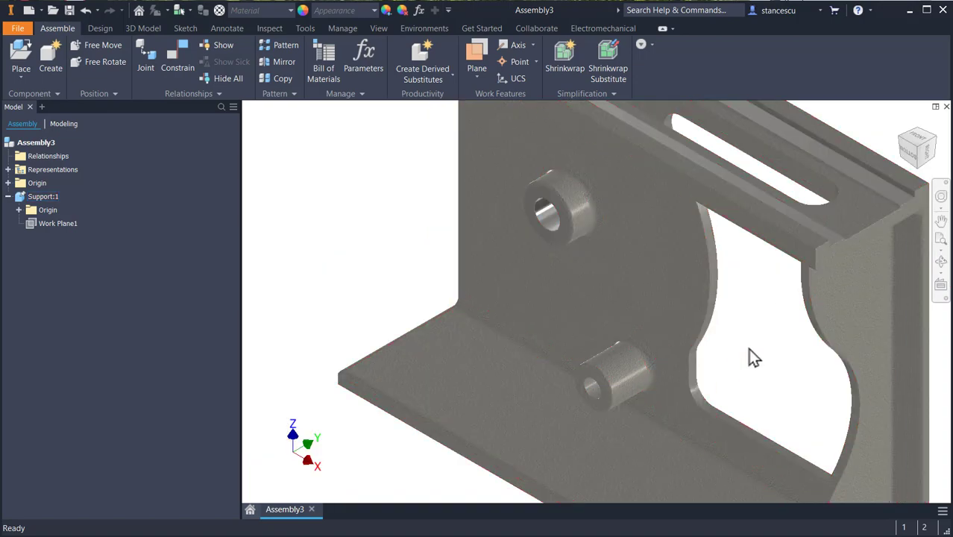
pyautogui.scroll(-3, 394, 302)
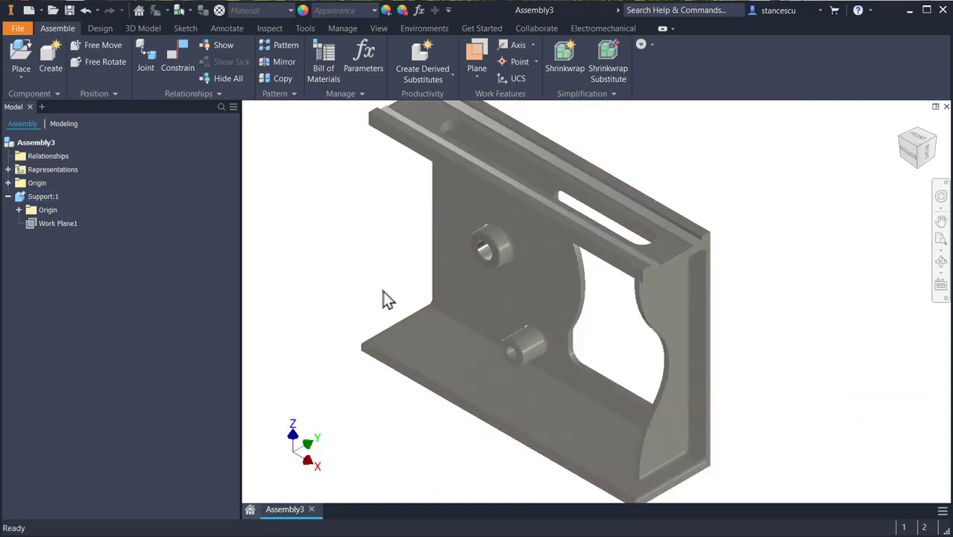
pyautogui.moveTo(378, 287); pyautogui.dragTo(382, 263, button='middle')
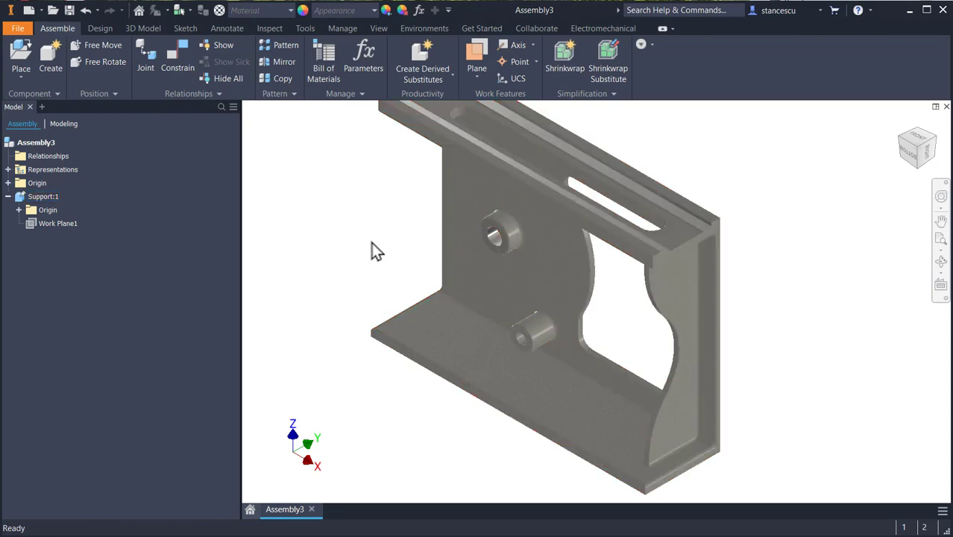
pyautogui.scroll(10, 538, 358)
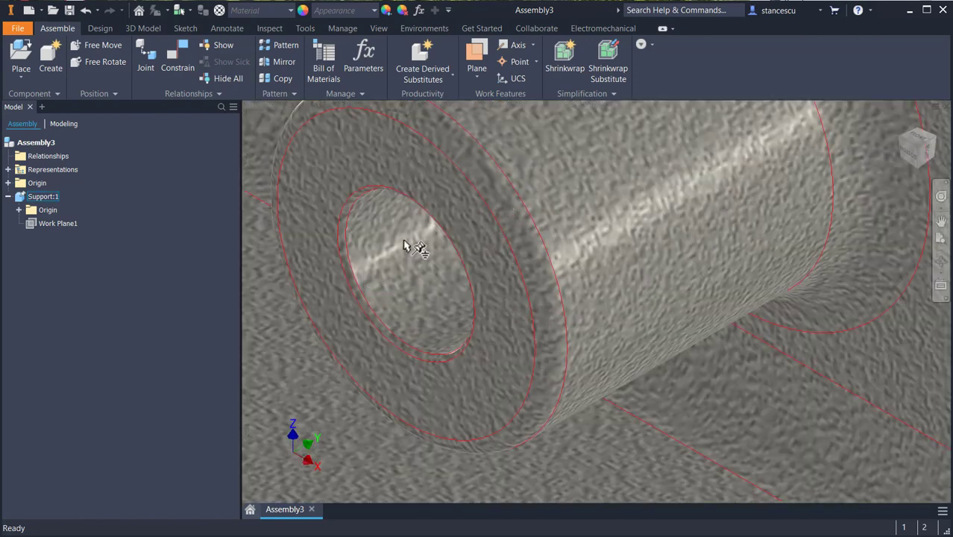
pyautogui.scroll(-3, 412, 298)
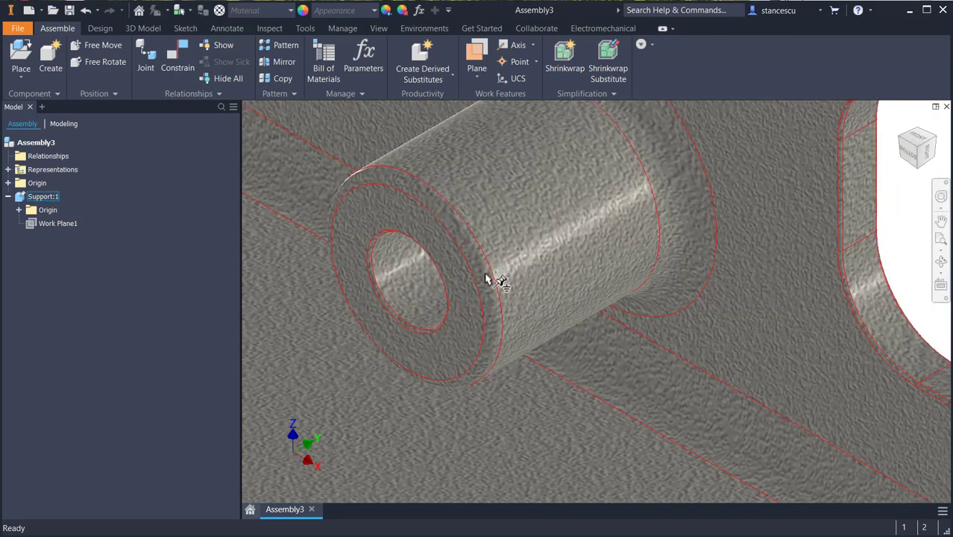
pyautogui.scroll(-2, 542, 274)
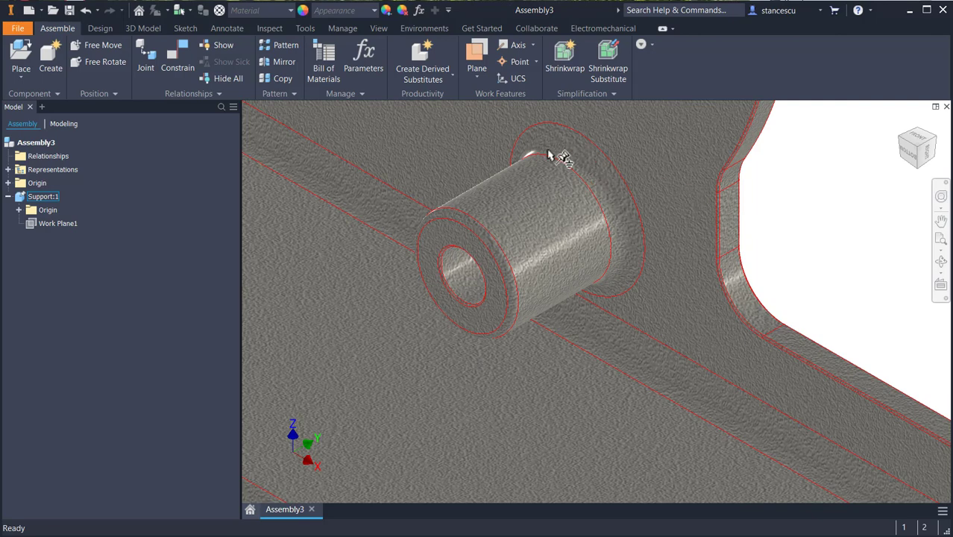
# Edit the Support part in place and apply the Steel - Polished appearance to the lower boss's end face and bore
pyautogui.doubleClick(440, 147)
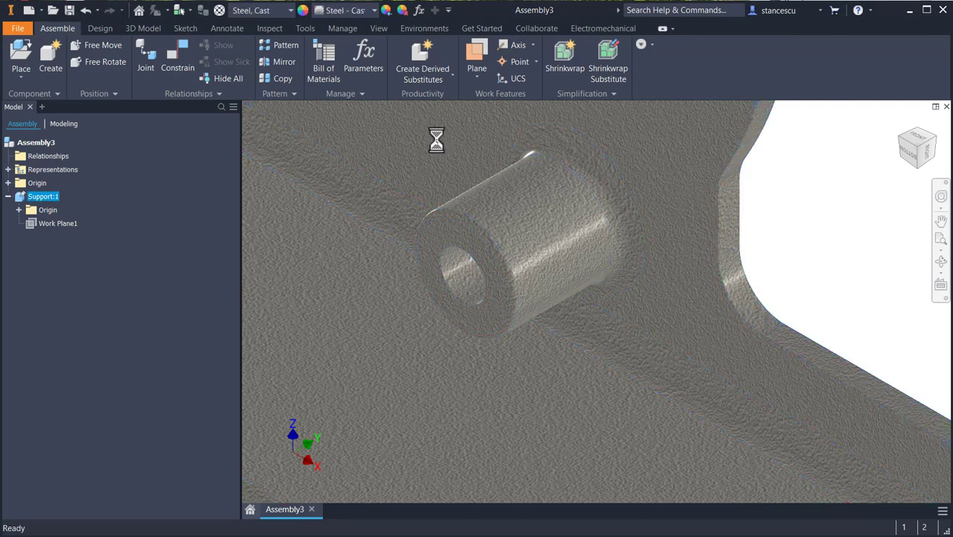
pyautogui.click(447, 236)
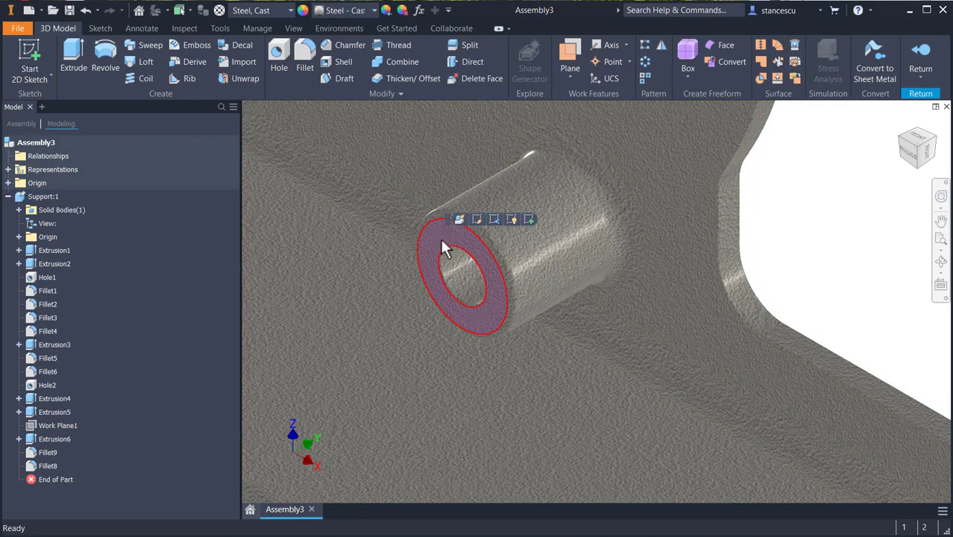
pyautogui.keyDown('ctrl'); pyautogui.click(457, 283); pyautogui.keyUp('ctrl')
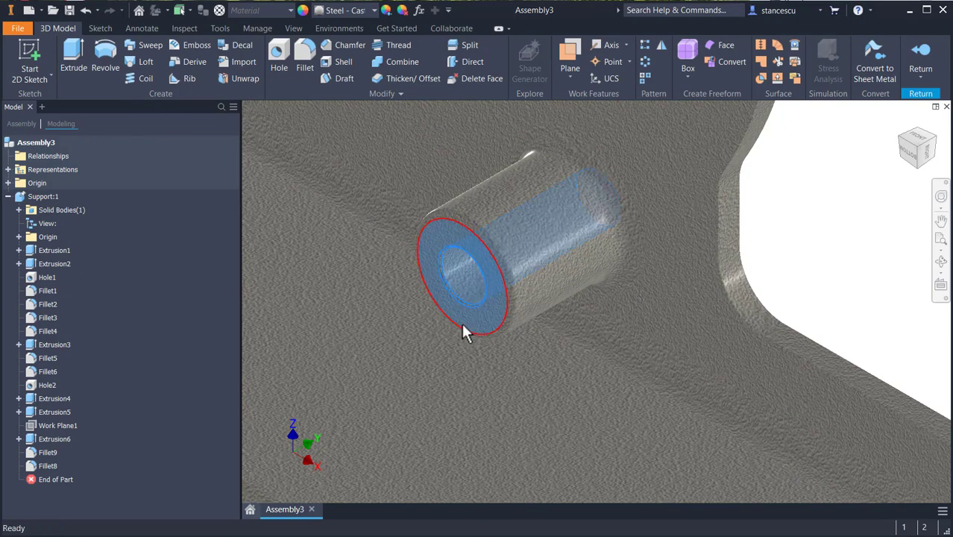
pyautogui.click(344, 9)
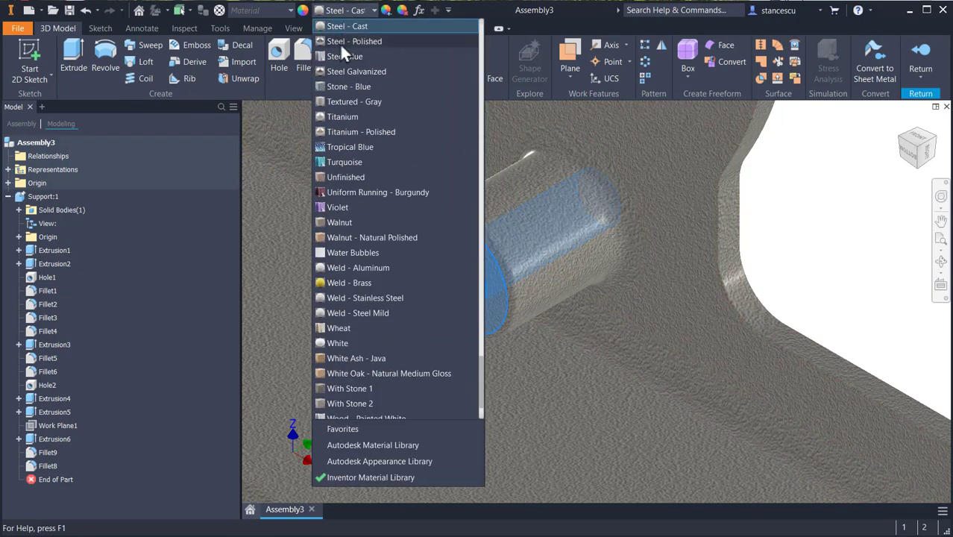
pyautogui.click(341, 45)
pyautogui.scroll(-3, 461, 246)
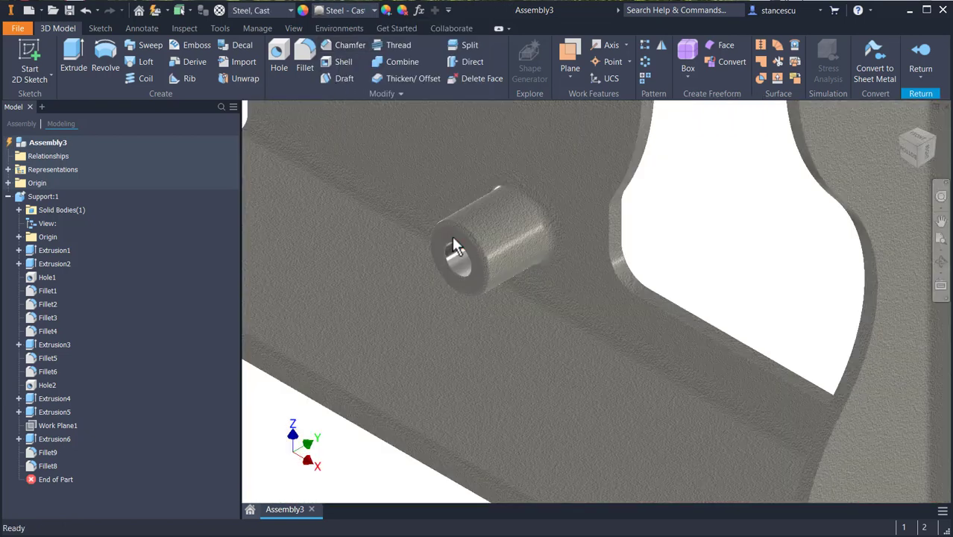
pyautogui.scroll(-3, 453, 248)
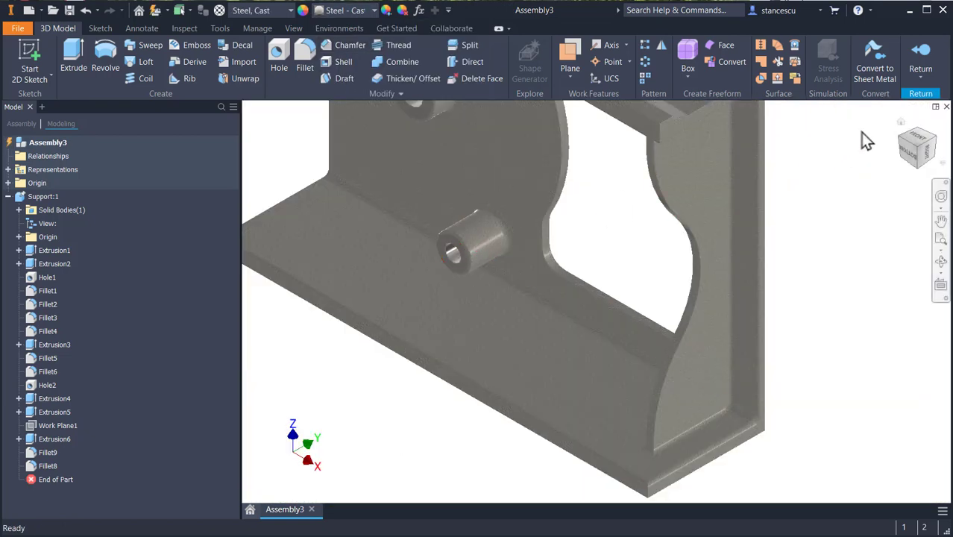
# Finish editing the Support part, return to the assembly and restore the home view
pyautogui.click(923, 60)
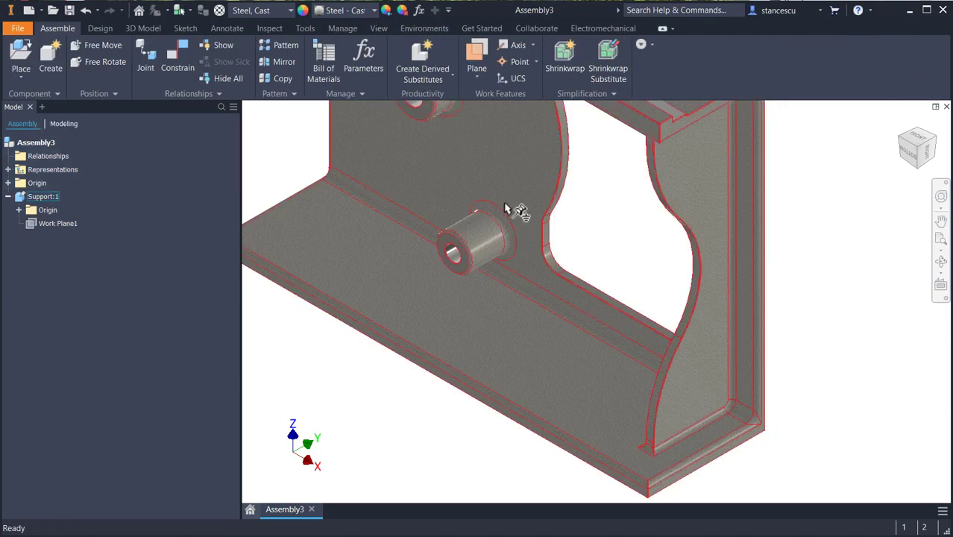
pyautogui.moveTo(453, 209); pyautogui.dragTo(496, 324, button='middle')
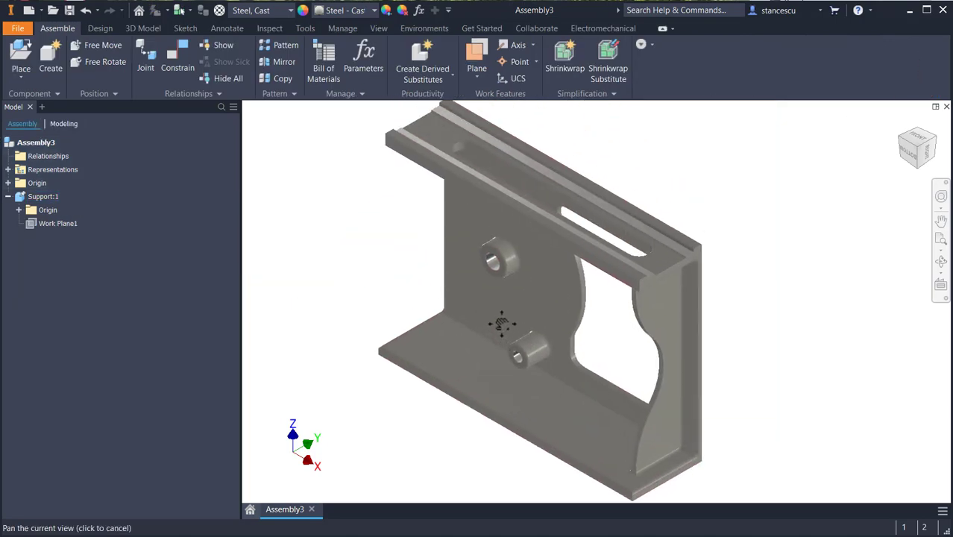
pyautogui.press('F6')
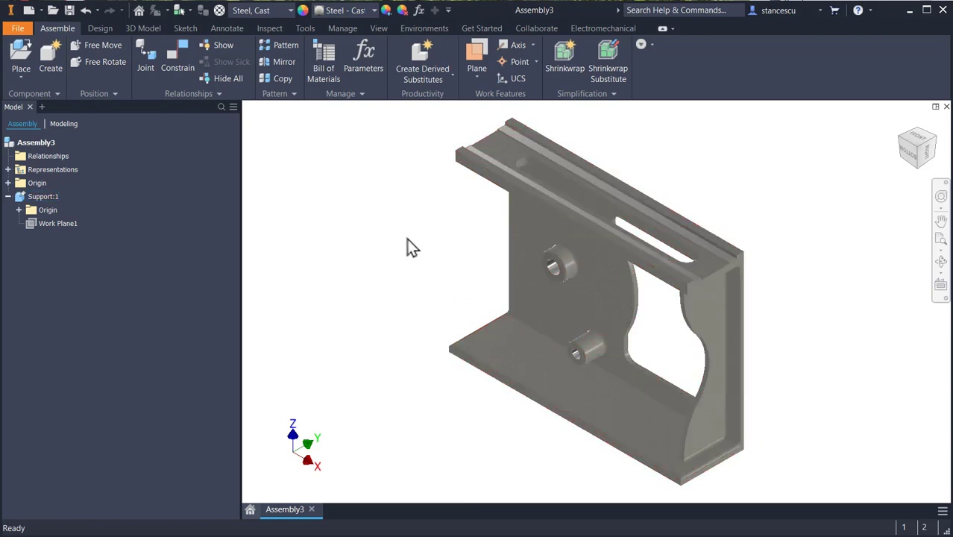
# Change the assembly's lighting style to Two Lights
pyautogui.click(378, 30)
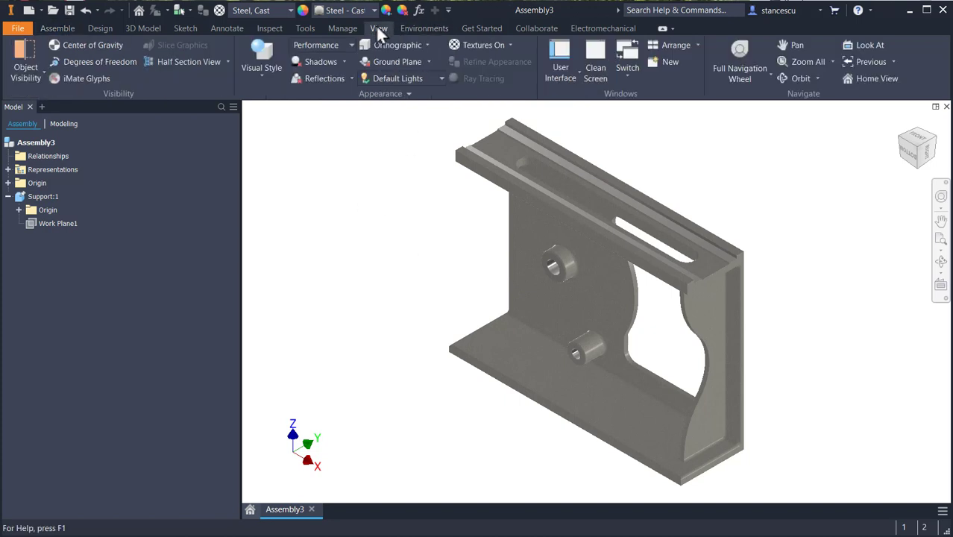
pyautogui.click(396, 79)
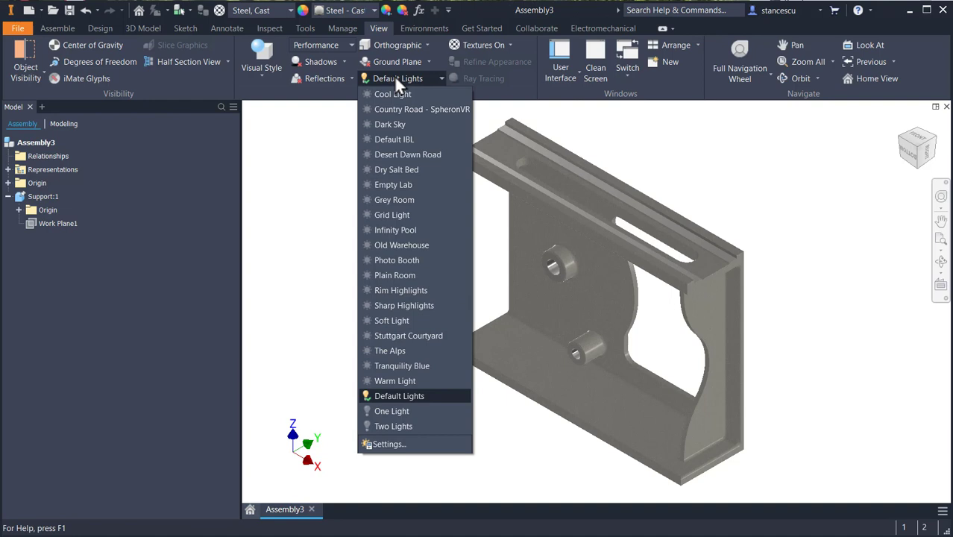
pyautogui.click(394, 427)
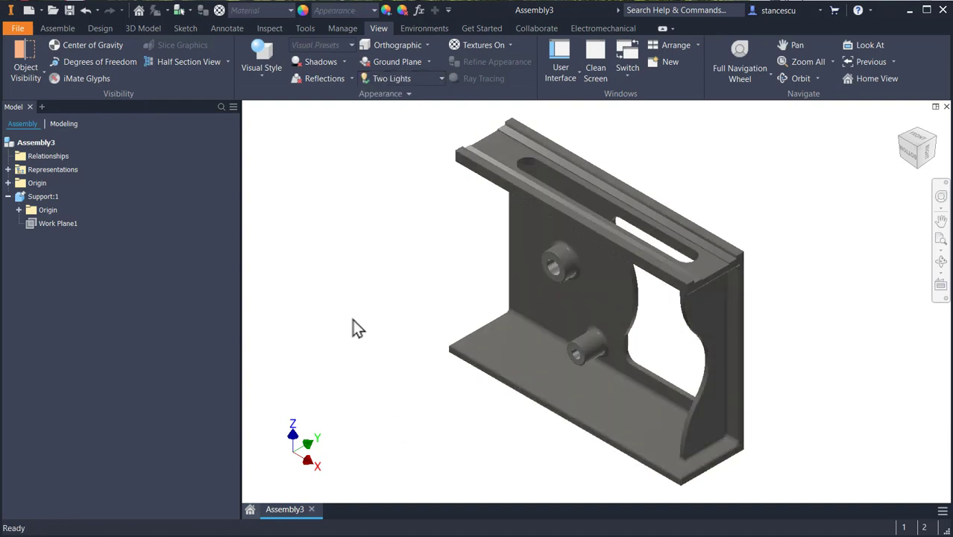
# In the Two Lights style settings, adjust Light1's vertical and horizontal position and set the brightness for all lights to 70
pyautogui.click(403, 79)
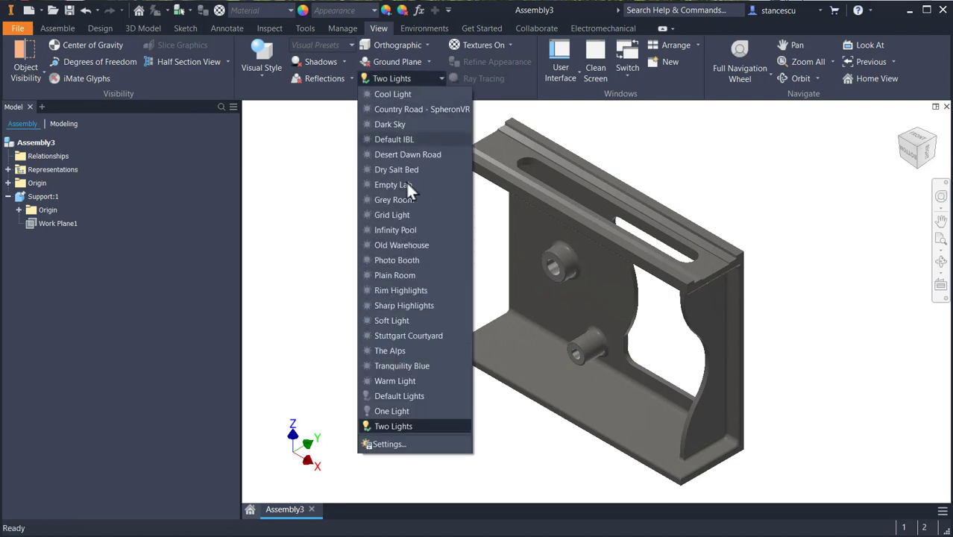
pyautogui.click(389, 445)
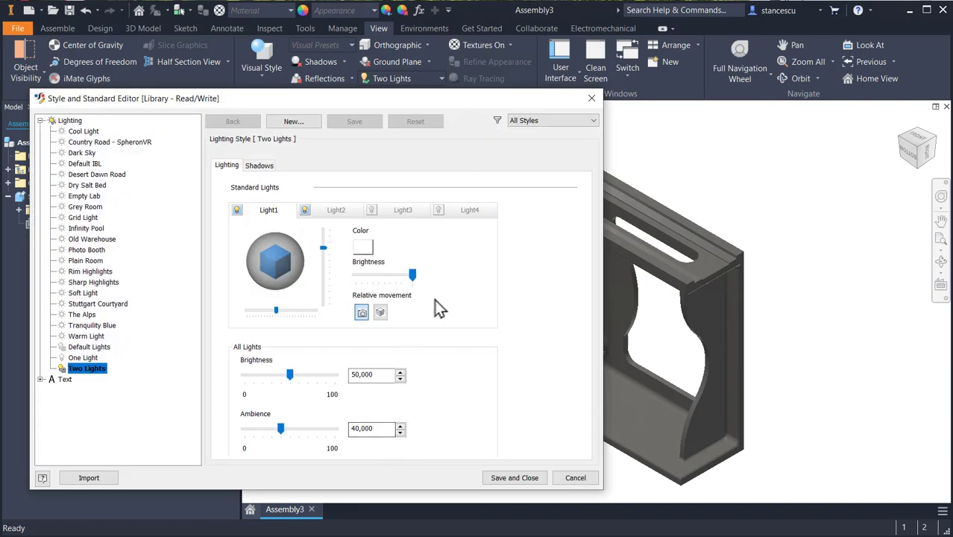
pyautogui.click(324, 251)
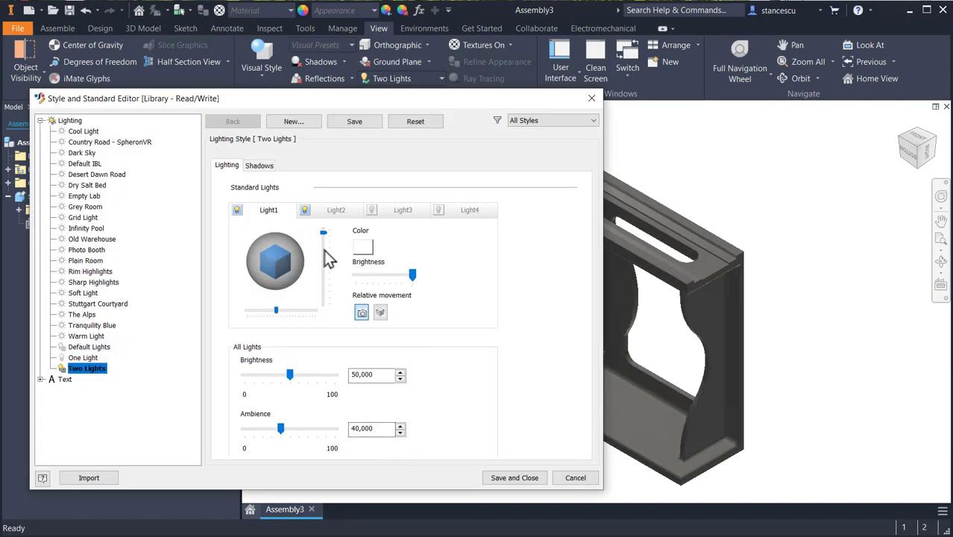
pyautogui.moveTo(324, 233); pyautogui.dragTo(323, 254)
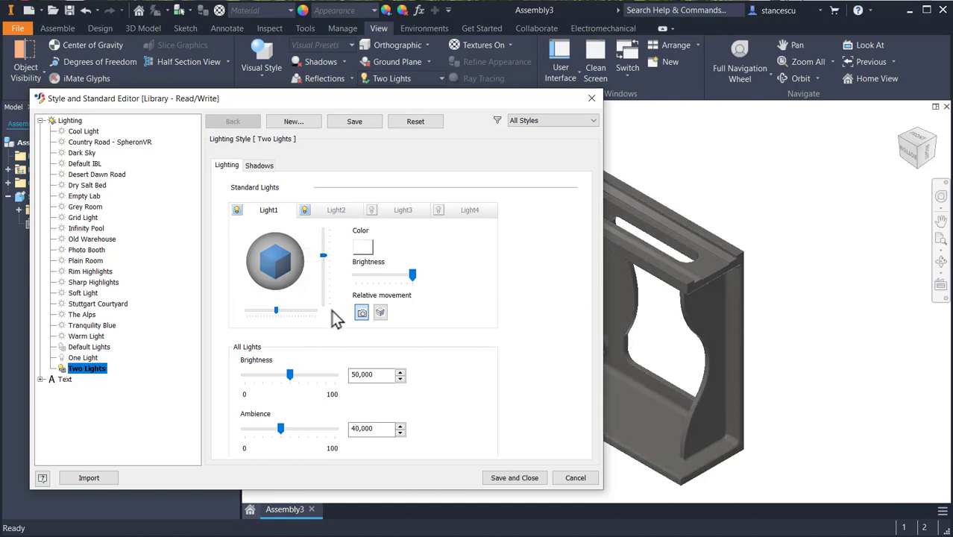
pyautogui.moveTo(278, 311)
pyautogui.mouseDown()
pyautogui.moveTo(291, 313)
pyautogui.moveTo(283, 309)
pyautogui.mouseUp()
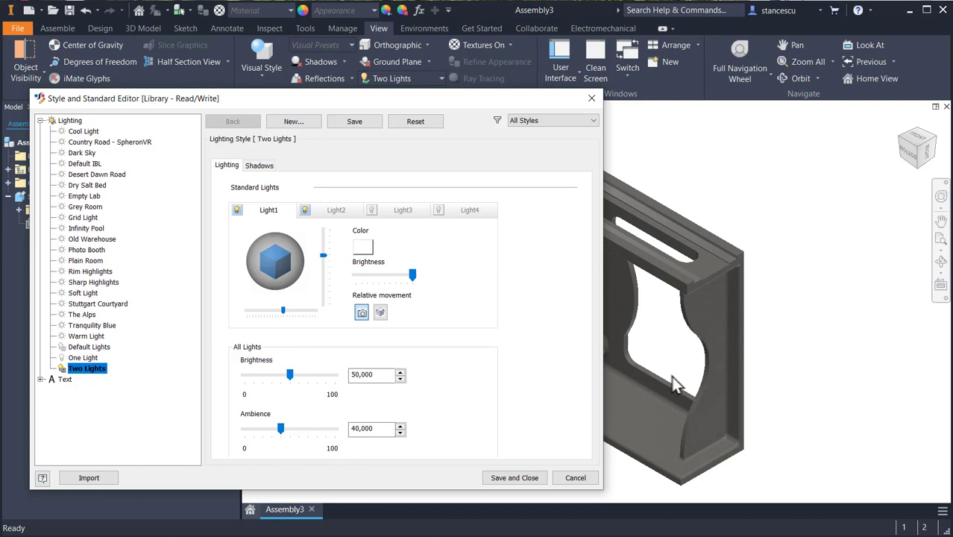
pyautogui.doubleClick(372, 375)
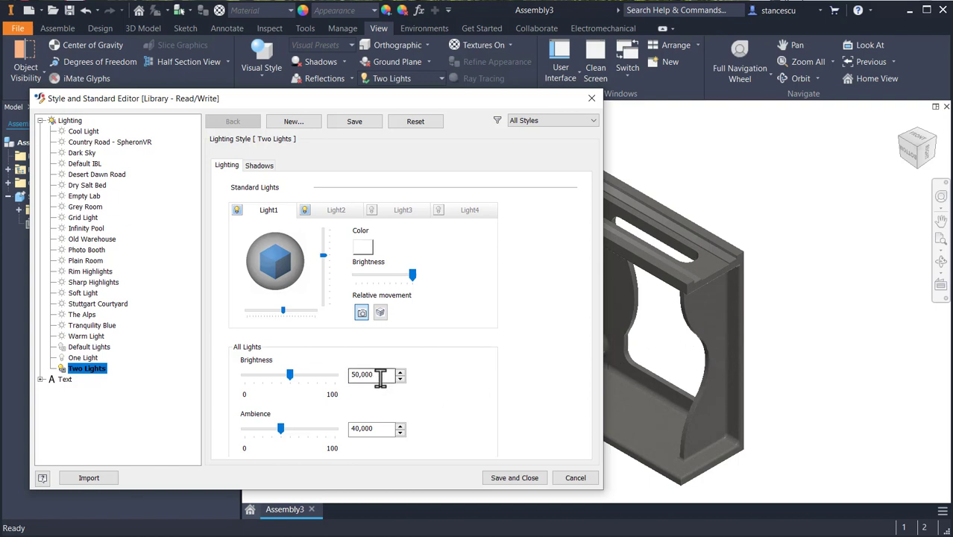
pyautogui.write('70')
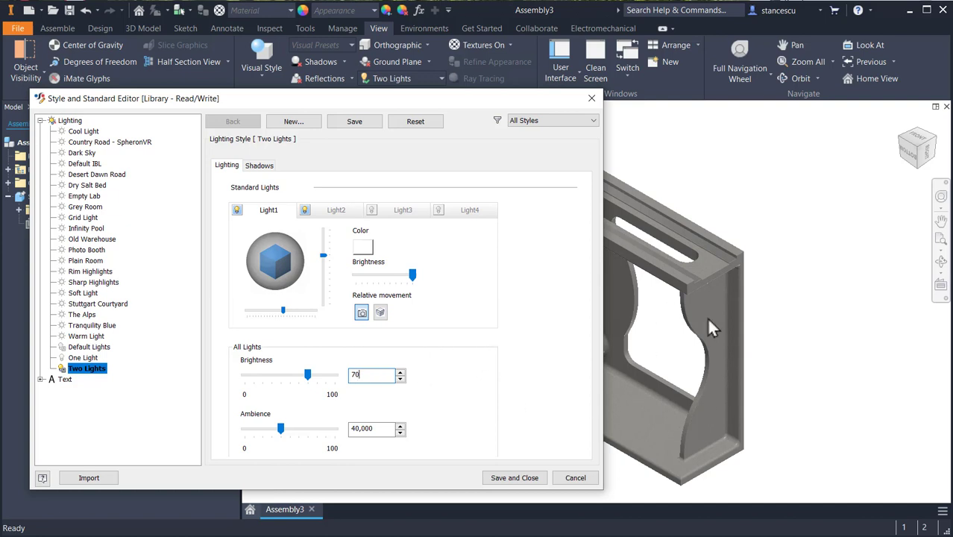
# Set the color of Light2 to white
pyautogui.click(329, 212)
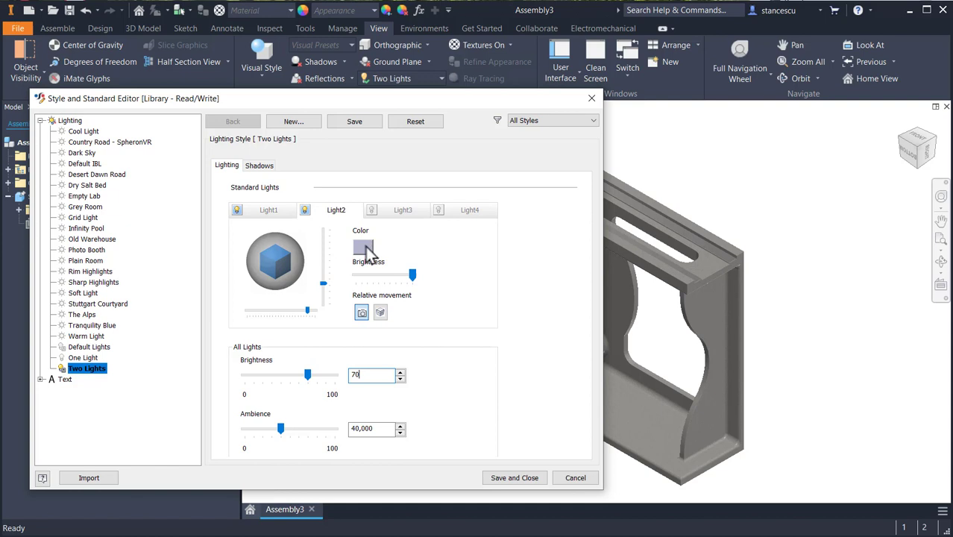
pyautogui.click(364, 251)
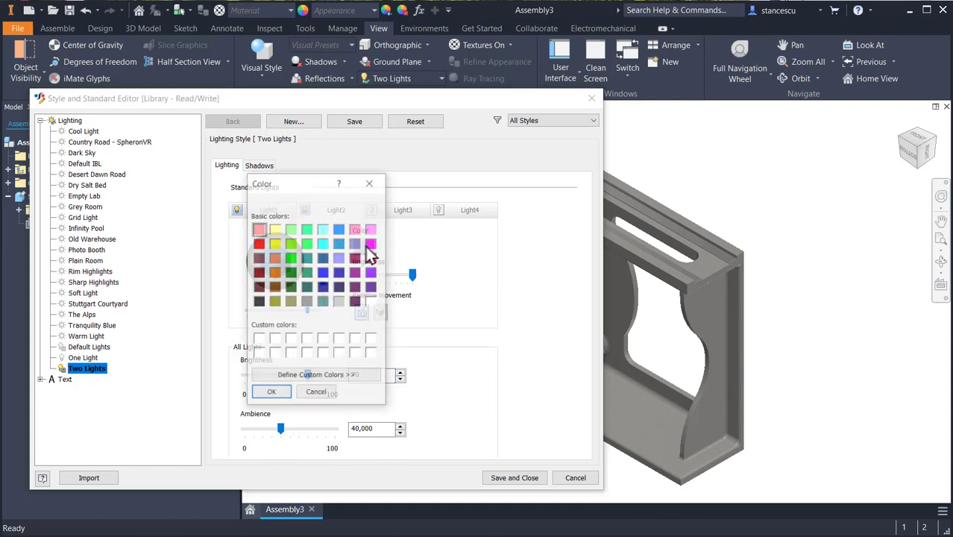
pyautogui.click(371, 301)
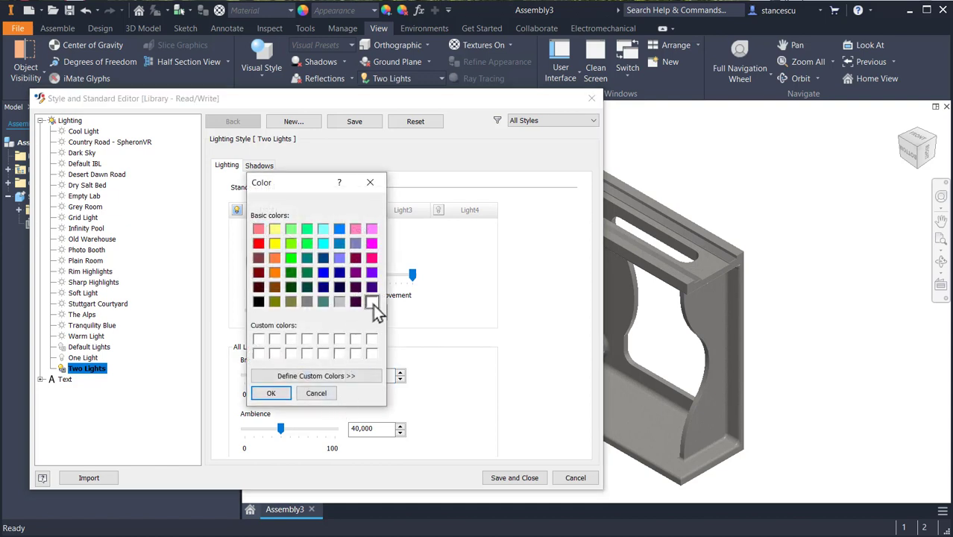
pyautogui.click(272, 395)
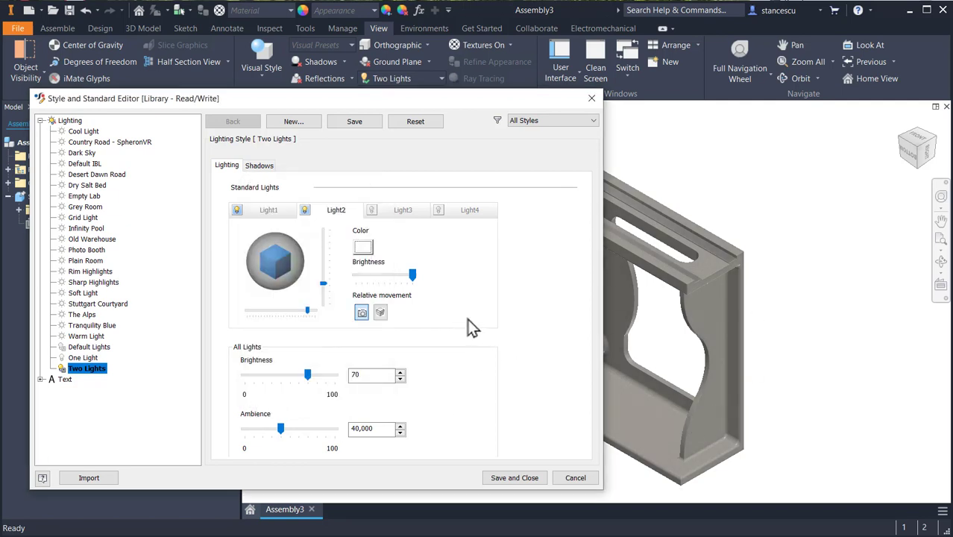
# Raise Light2's vertical position, set its horizontal position to about 60, and save the lighting style
pyautogui.moveTo(321, 285)
pyautogui.moveTo(322, 286); pyautogui.dragTo(328, 260)
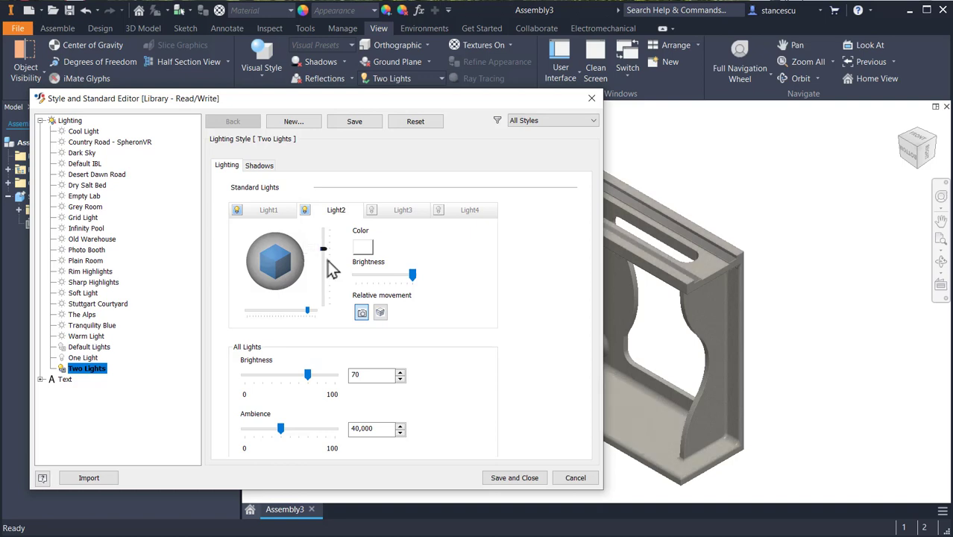
pyautogui.click(307, 309)
pyautogui.moveTo(307, 311); pyautogui.dragTo(290, 322)
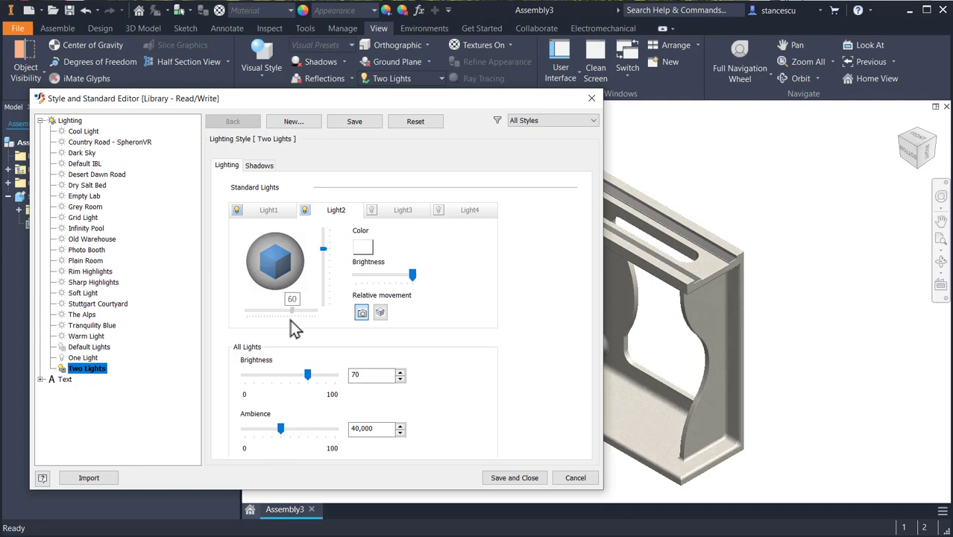
pyautogui.moveTo(296, 329); pyautogui.dragTo(297, 328)
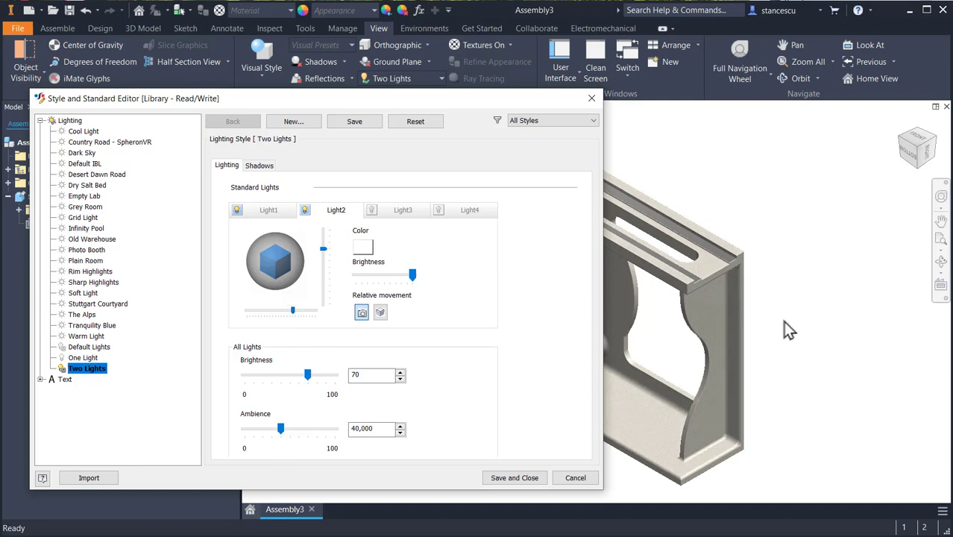
pyautogui.click(507, 478)
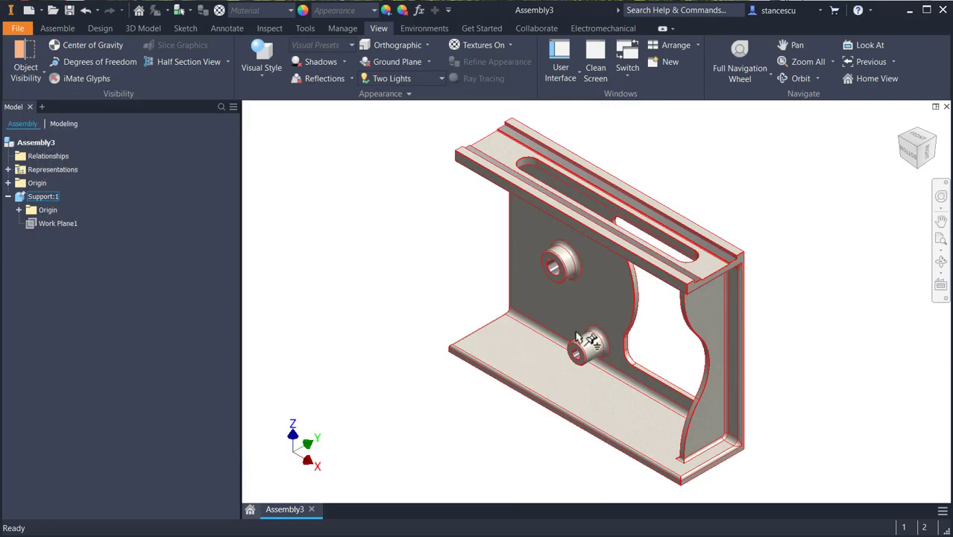
# Examine the bosses and surrounding surfaces of the support up close under the edited lighting
pyautogui.scroll(3, 587, 336)
pyautogui.scroll(3, 680, 349)
pyautogui.scroll(-5, 680, 348)
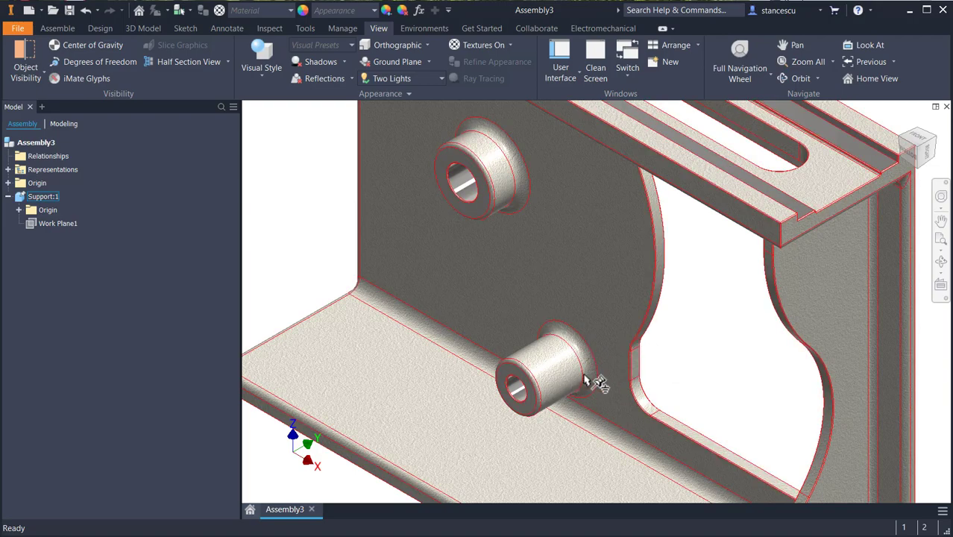
# Place one Disk RtS.ipt component in the assembly, in the free space beside the support
pyautogui.keyDown('shift'); pyautogui.moveTo(595, 384); pyautogui.dragTo(583, 408, button='middle'); pyautogui.keyUp('shift')
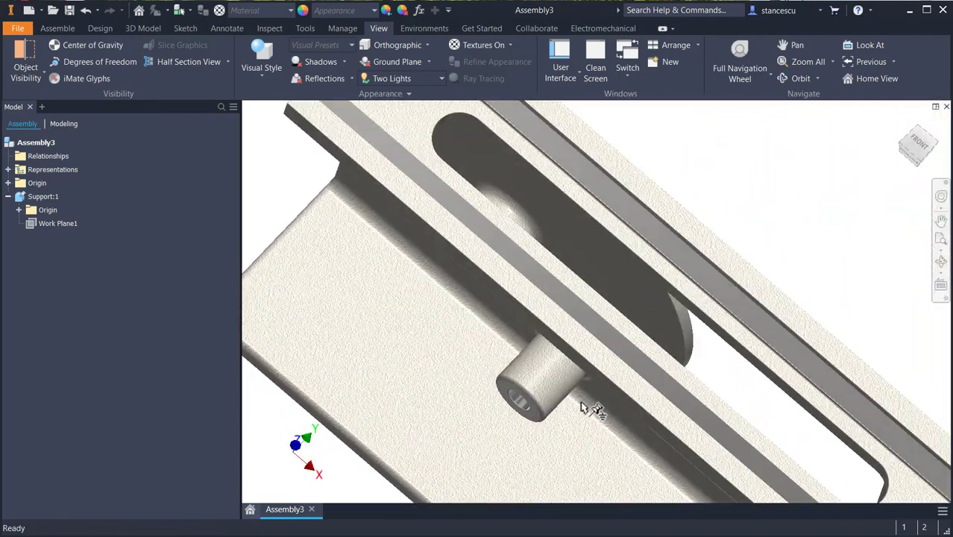
pyautogui.press('F6')
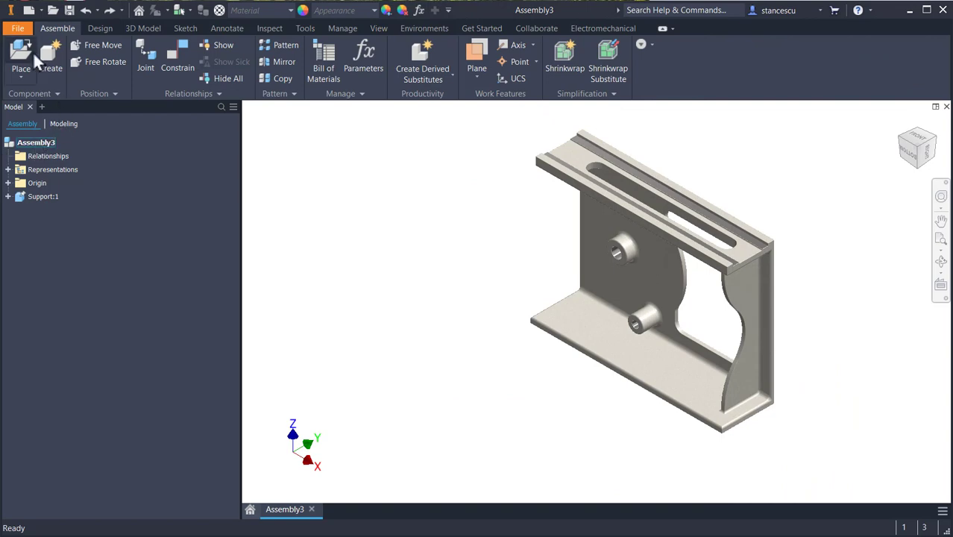
pyautogui.click(22, 60)
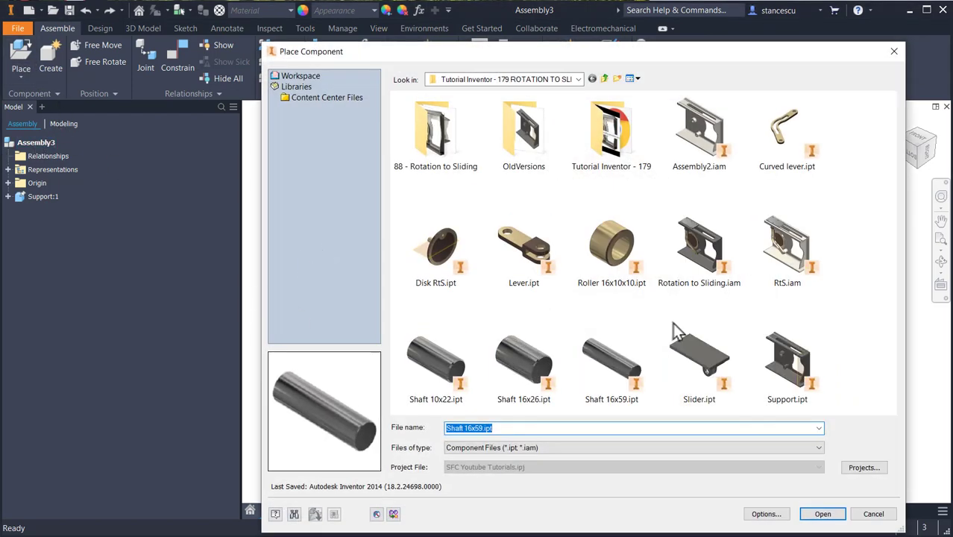
pyautogui.click(444, 252)
pyautogui.doubleClick(445, 252)
pyautogui.click(384, 257)
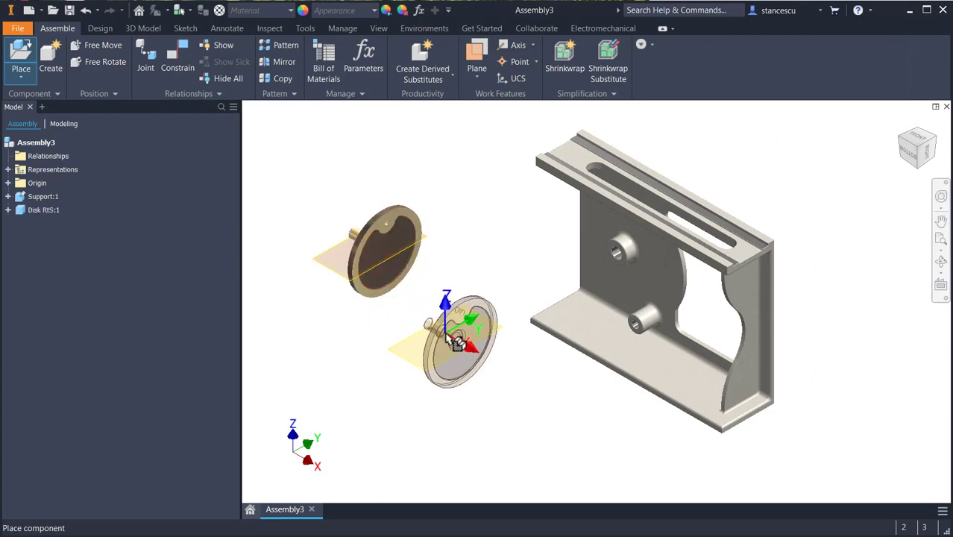
pyautogui.press('Escape')
# Place one Shaft 10x22.ipt component in the free space above the disk
pyautogui.press('p')
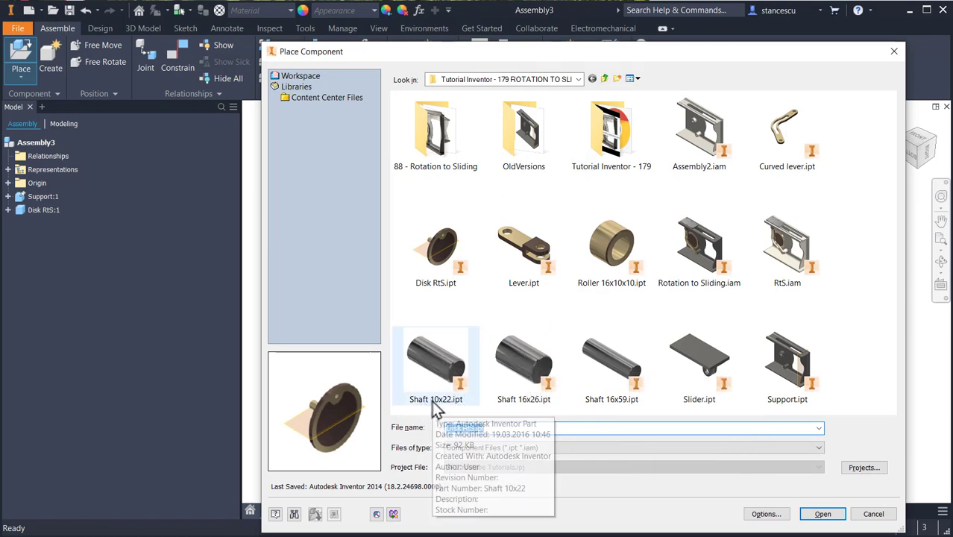
pyautogui.doubleClick(429, 369)
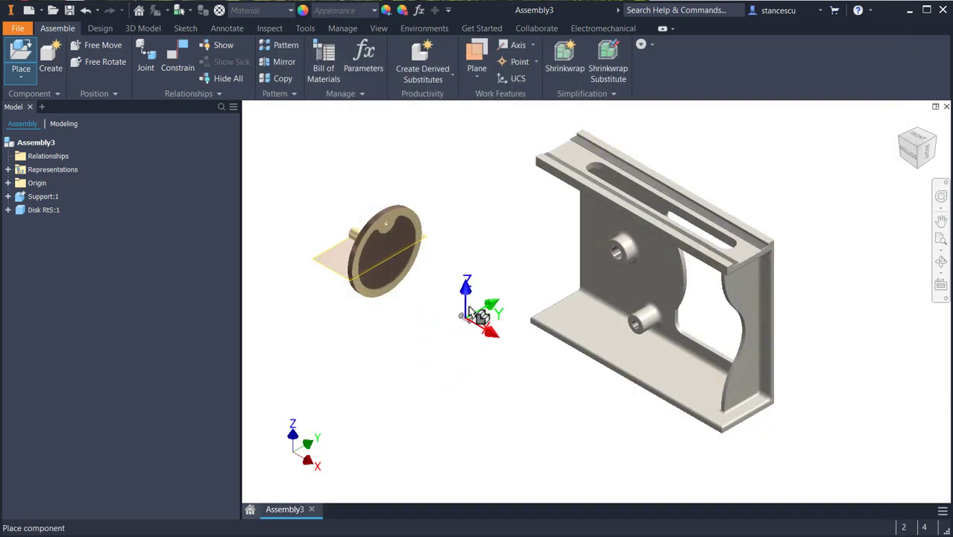
pyautogui.click(424, 178)
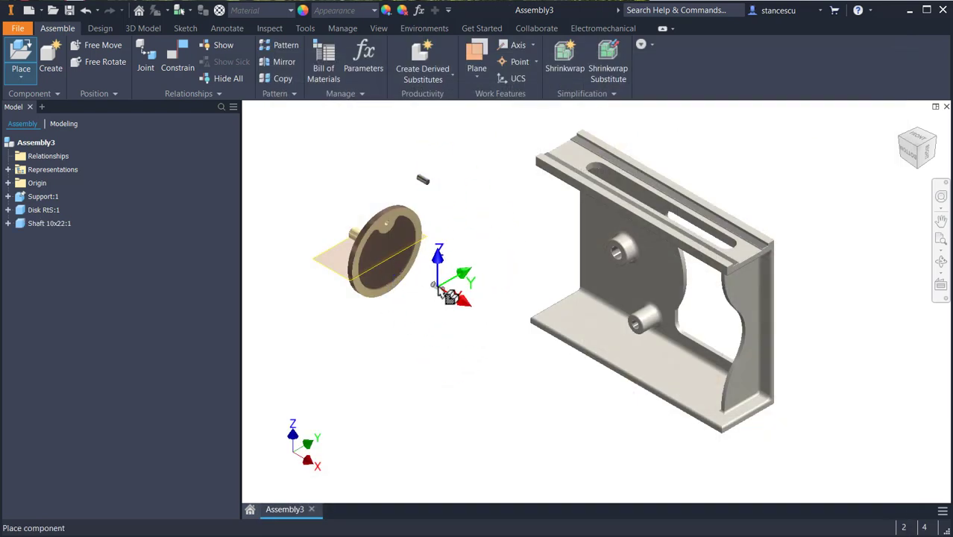
pyautogui.press('Escape')
# Hide Work Plane1 of the Disk RtS component
pyautogui.scroll(-6, 406, 264)
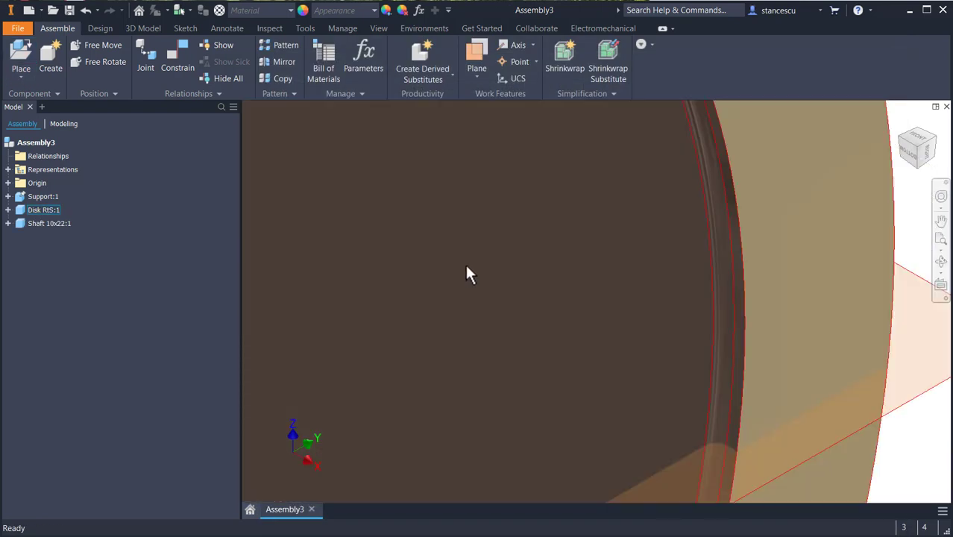
pyautogui.scroll(6, 463, 267)
pyautogui.moveTo(602, 272); pyautogui.dragTo(818, 267, button='middle')
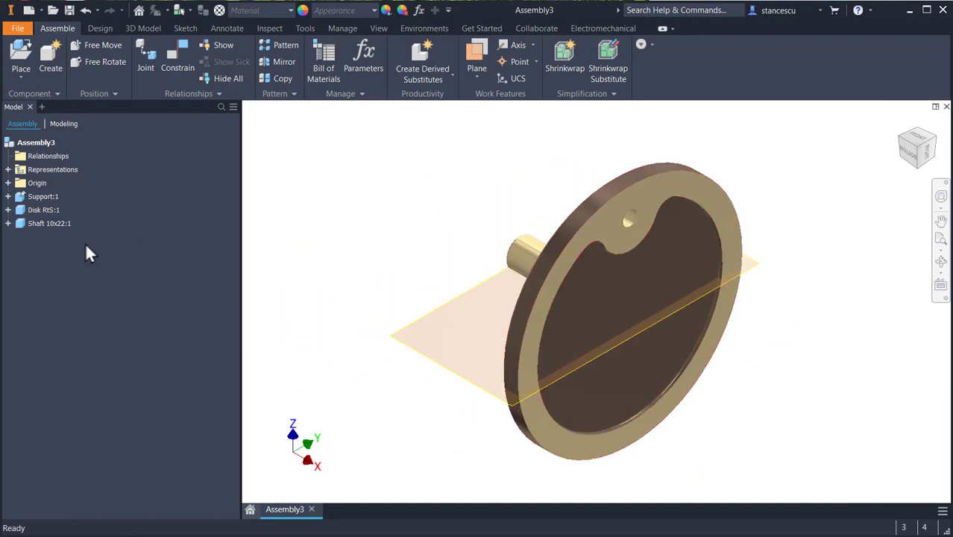
pyautogui.click(7, 209)
pyautogui.rightClick(37, 235)
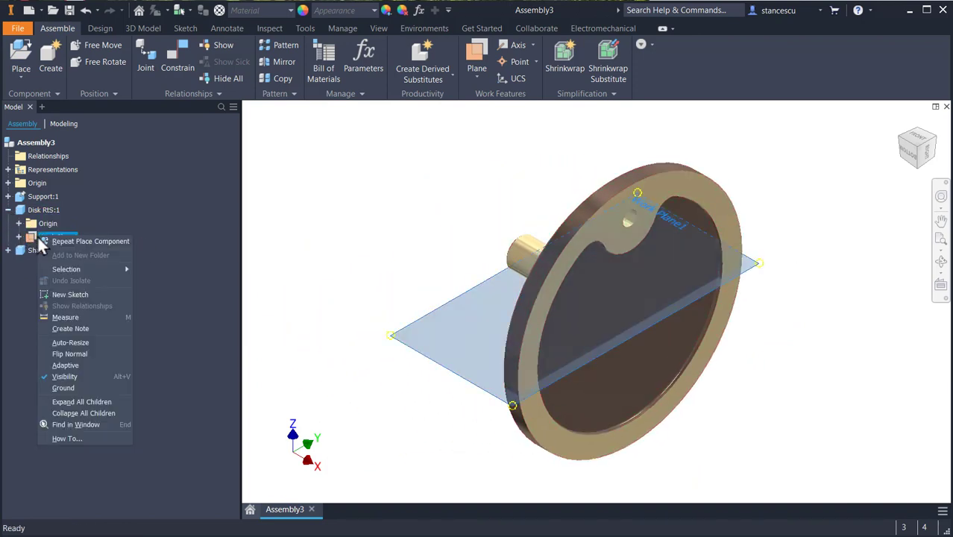
pyautogui.click(71, 379)
pyautogui.scroll(2, 403, 248)
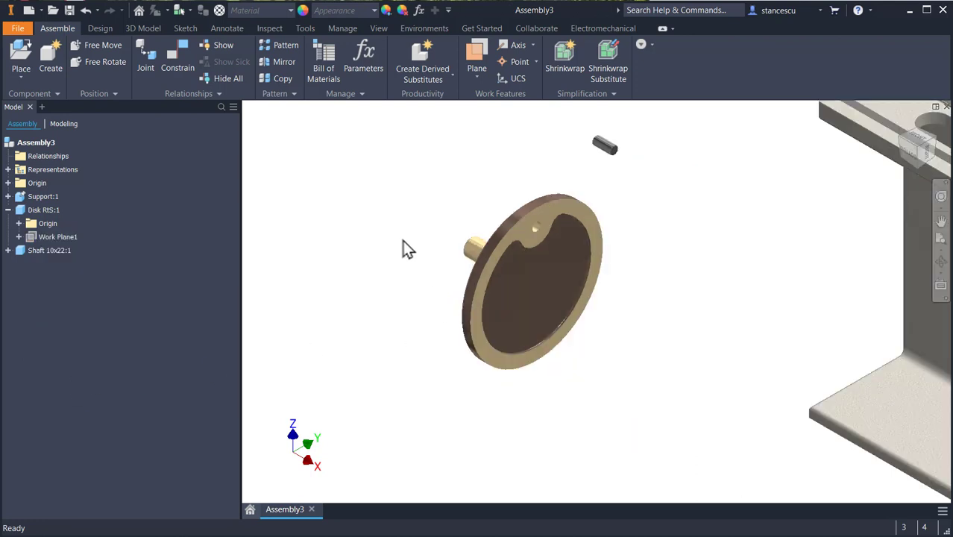
# Set up an aligned Insert constraint between the 10x22 shaft's circular end edge and the small hole's edge on the disk's back face
pyautogui.click(173, 58)
pyautogui.click(323, 166)
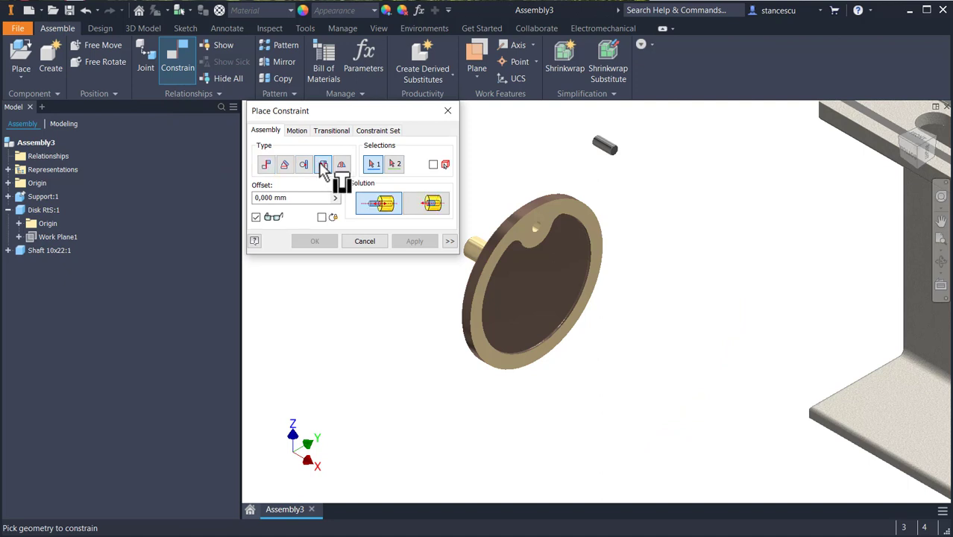
pyautogui.click(426, 205)
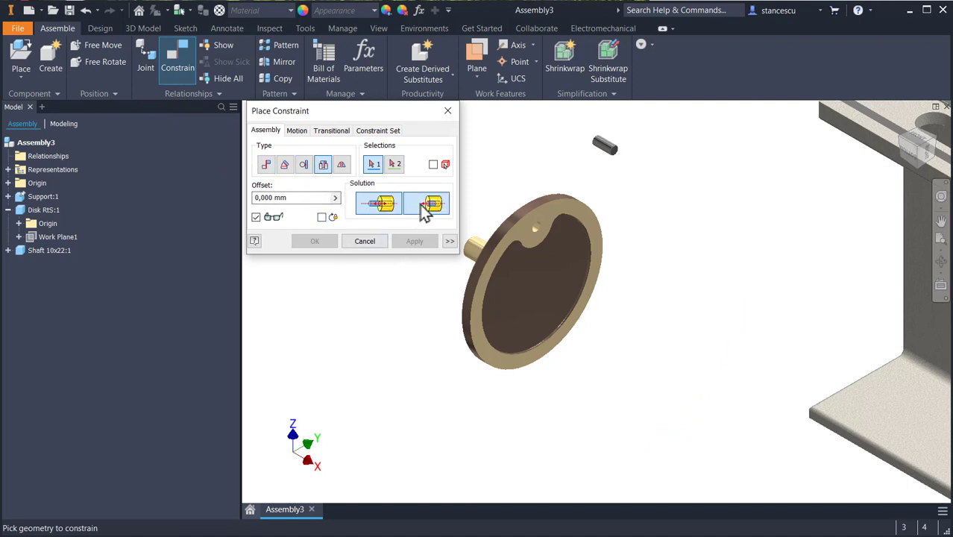
pyautogui.scroll(-2, 597, 165)
pyautogui.scroll(-3, 593, 167)
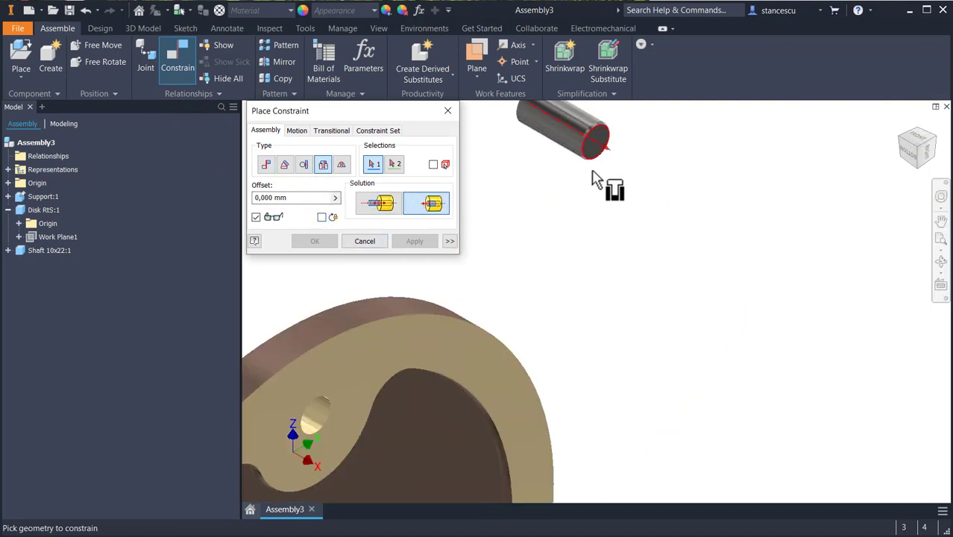
pyautogui.click(591, 154)
pyautogui.scroll(5, 553, 237)
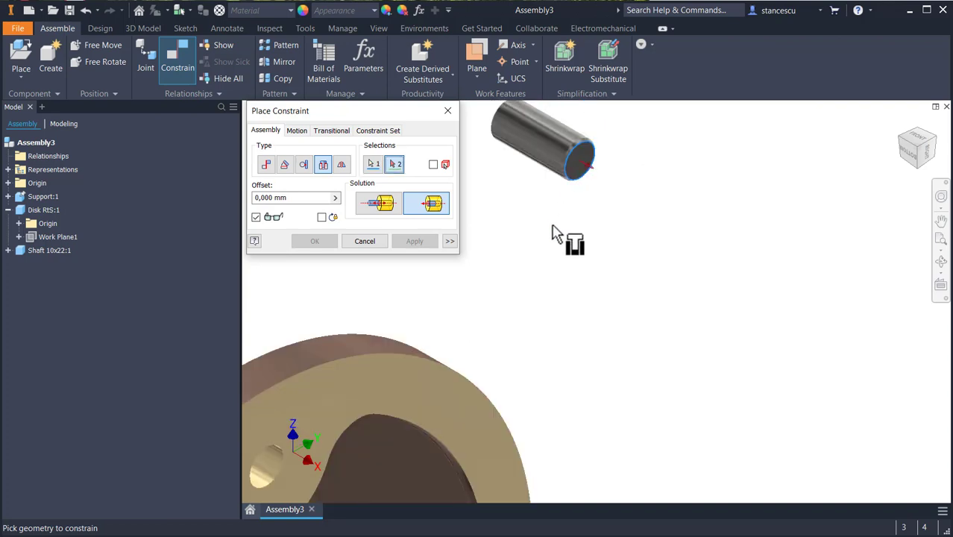
pyautogui.keyDown('shift'); pyautogui.moveTo(385, 344); pyautogui.dragTo(468, 372, button='middle'); pyautogui.keyUp('shift')
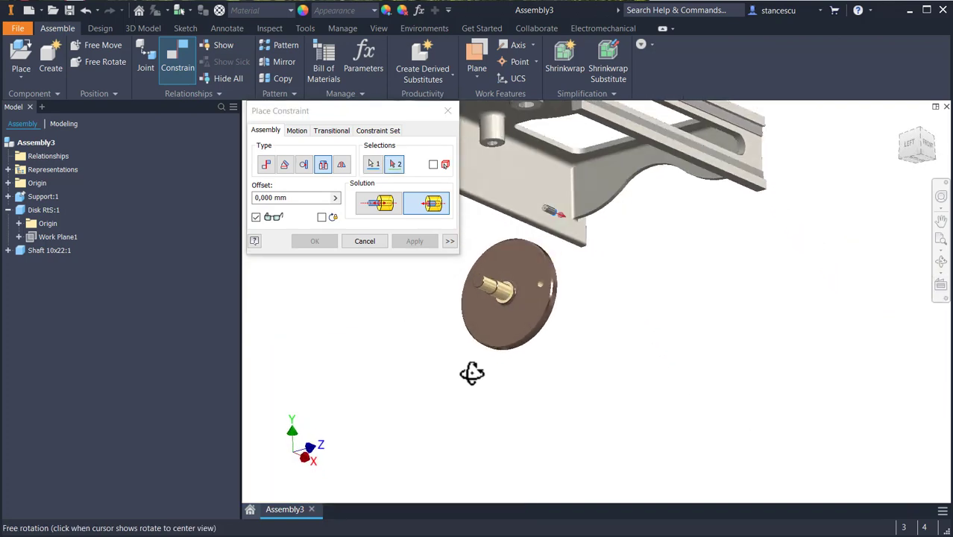
pyautogui.scroll(-3, 544, 287)
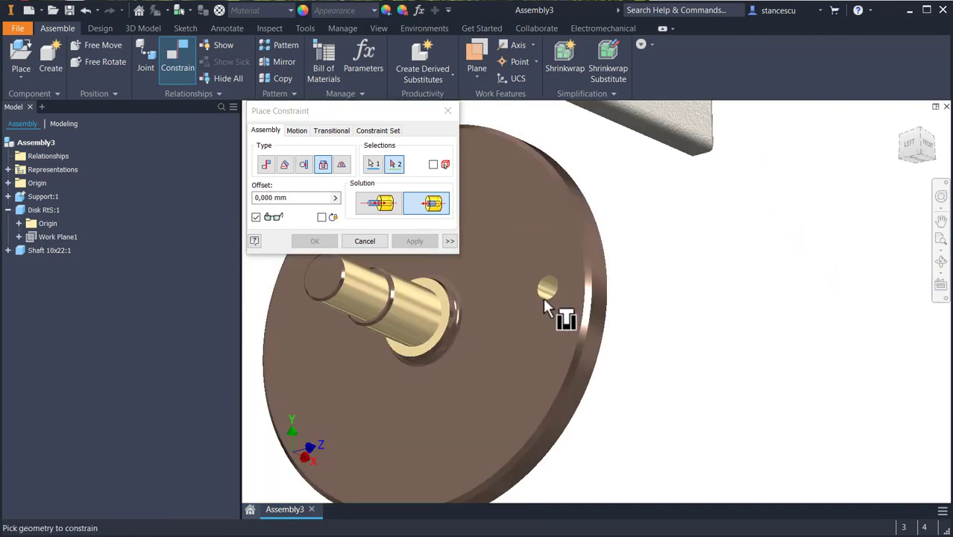
pyautogui.click(554, 274)
# Compare the shaft's aligned and opposed solutions, then apply the Insert constraint as Aligned with a 0 mm offset
pyautogui.keyDown('shift'); pyautogui.moveTo(670, 344); pyautogui.dragTo(570, 323, button='middle'); pyautogui.keyUp('shift')
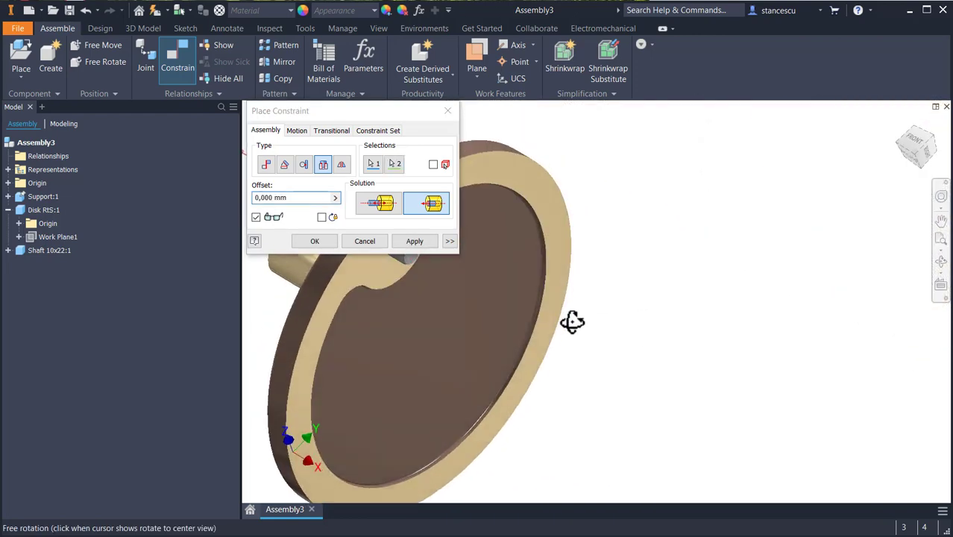
pyautogui.keyDown('shift'); pyautogui.moveTo(499, 312); pyautogui.dragTo(366, 300, button='middle'); pyautogui.keyUp('shift')
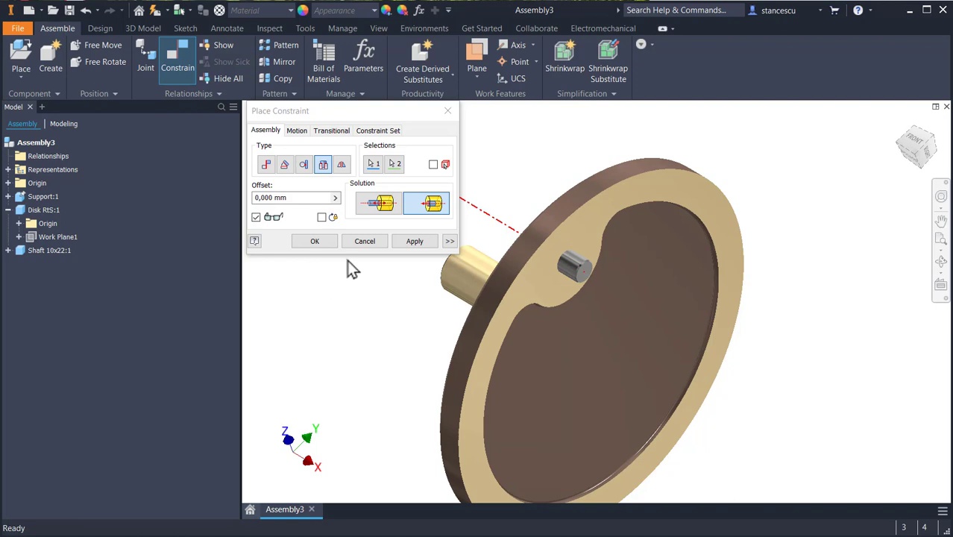
pyautogui.click(373, 212)
pyautogui.keyDown('shift'); pyautogui.moveTo(312, 319); pyautogui.dragTo(362, 317, button='middle'); pyautogui.keyUp('shift')
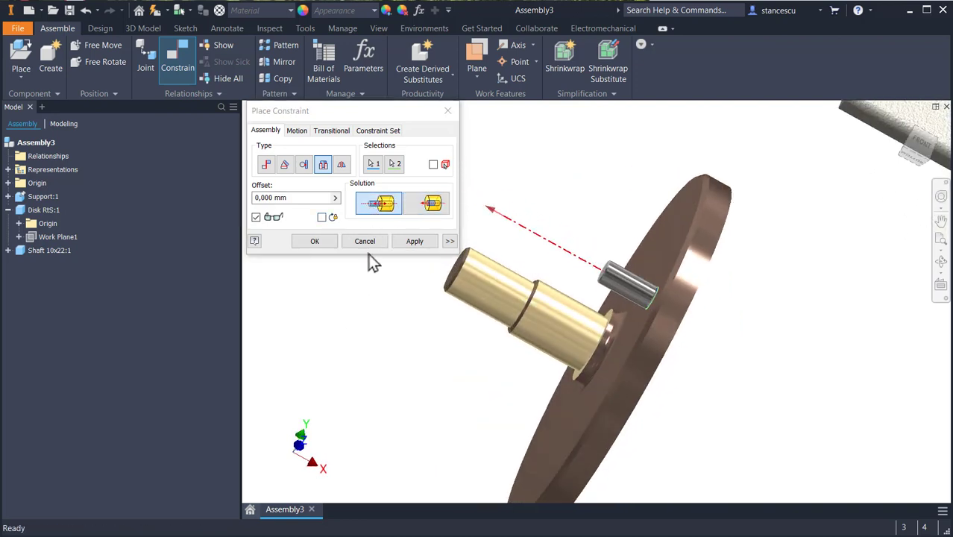
pyautogui.click(426, 204)
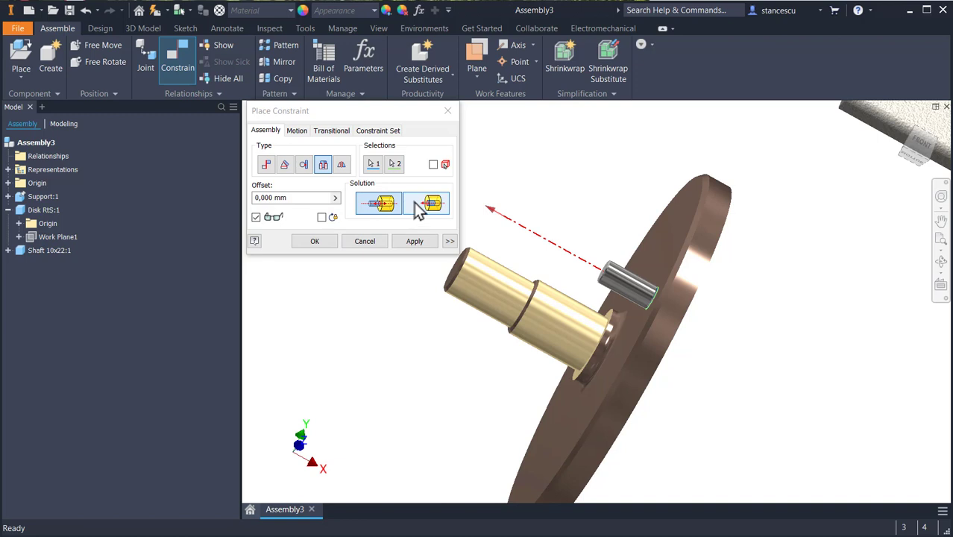
pyautogui.click(414, 245)
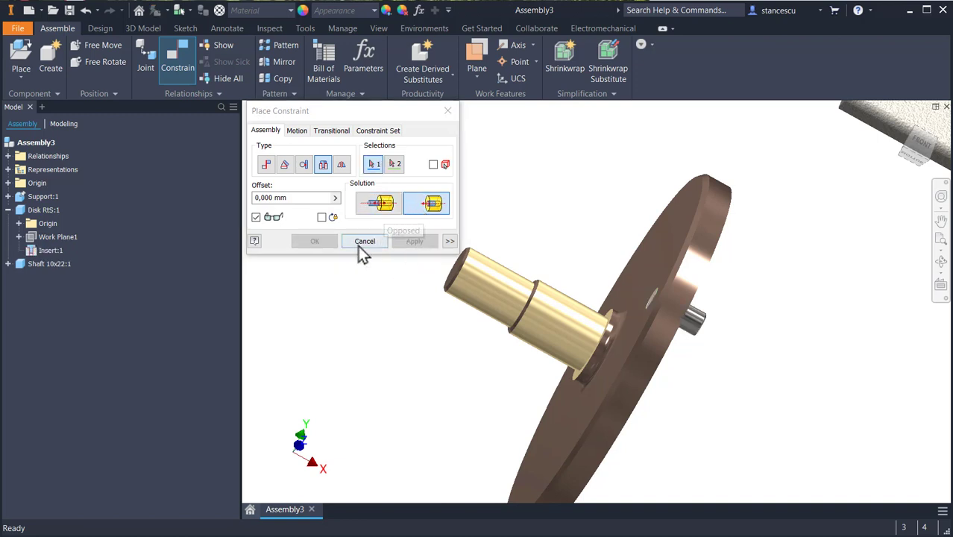
# Insert the disk's hub into the support's upper boss, matching its base circle to the bore edge with the Opposed solution and 0 mm offset
pyautogui.click(379, 203)
pyautogui.keyDown('shift'); pyautogui.moveTo(431, 315); pyautogui.dragTo(454, 315, button='middle'); pyautogui.keyUp('shift')
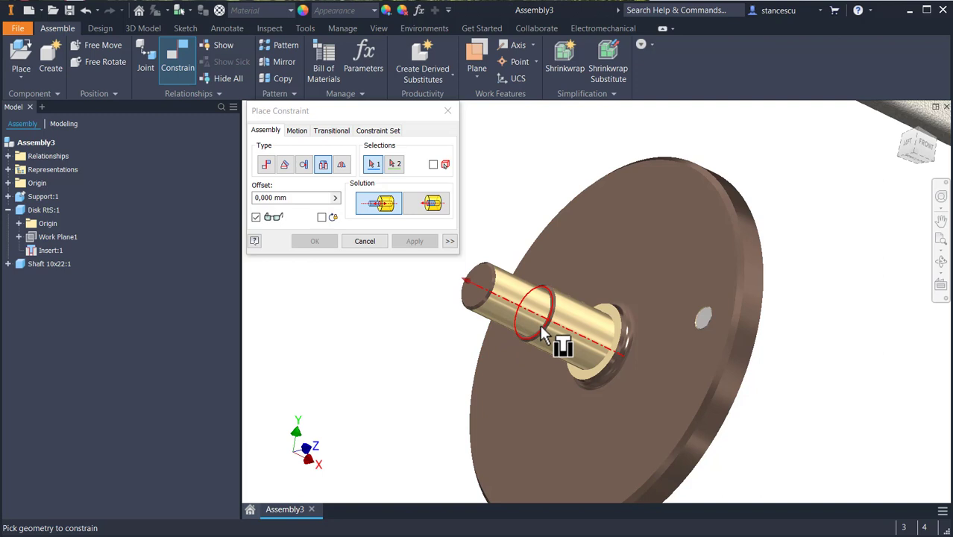
pyautogui.click(609, 357)
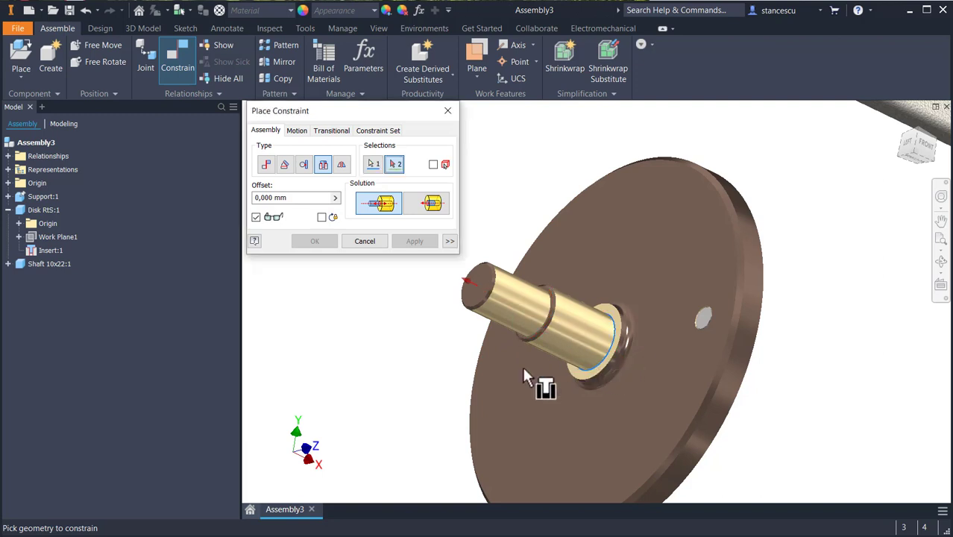
pyautogui.scroll(5, 719, 323)
pyautogui.keyDown('shift'); pyautogui.moveTo(764, 336); pyautogui.dragTo(729, 321, button='middle'); pyautogui.keyUp('shift')
pyautogui.scroll(-3, 792, 350)
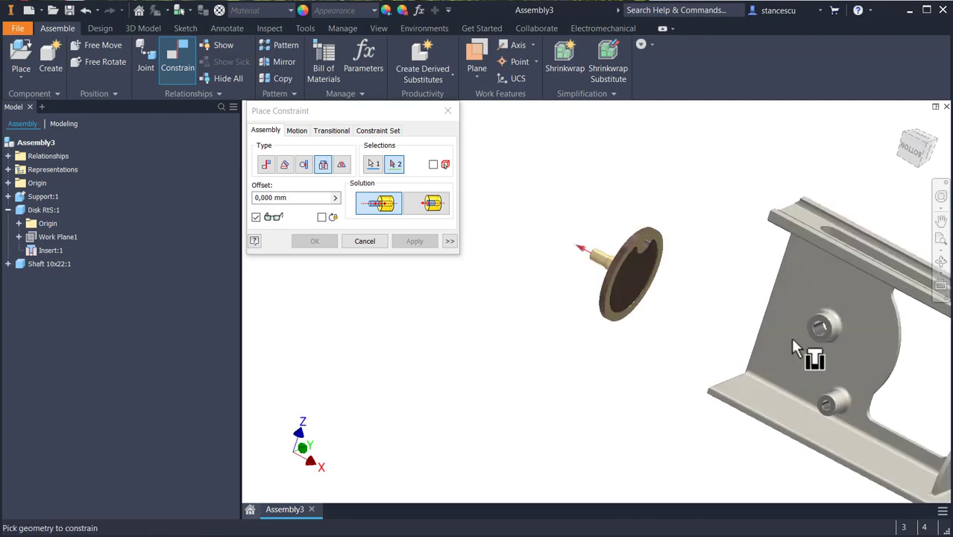
pyautogui.scroll(-5, 790, 343)
pyautogui.moveTo(856, 362); pyautogui.dragTo(638, 328, button='middle')
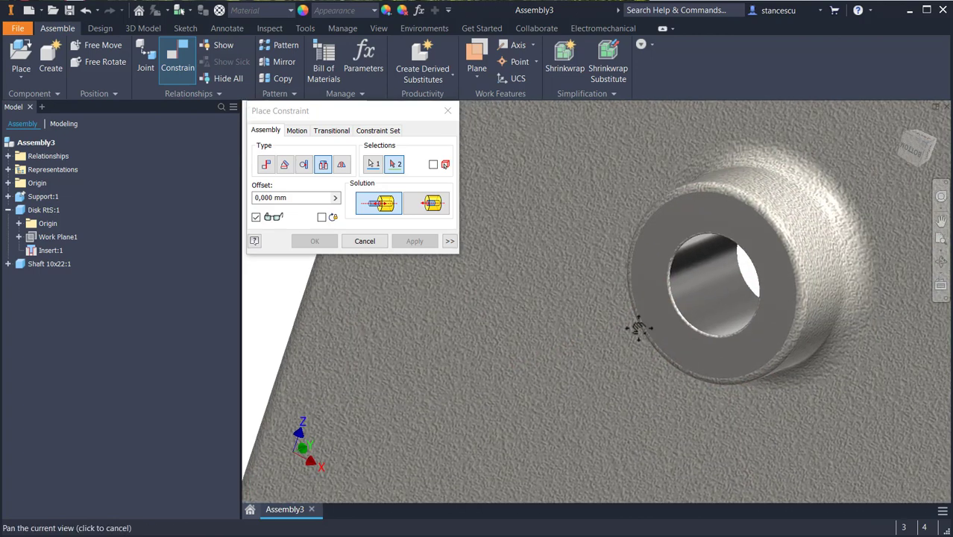
pyautogui.scroll(-3, 664, 304)
pyautogui.click(748, 319)
pyautogui.scroll(6, 686, 328)
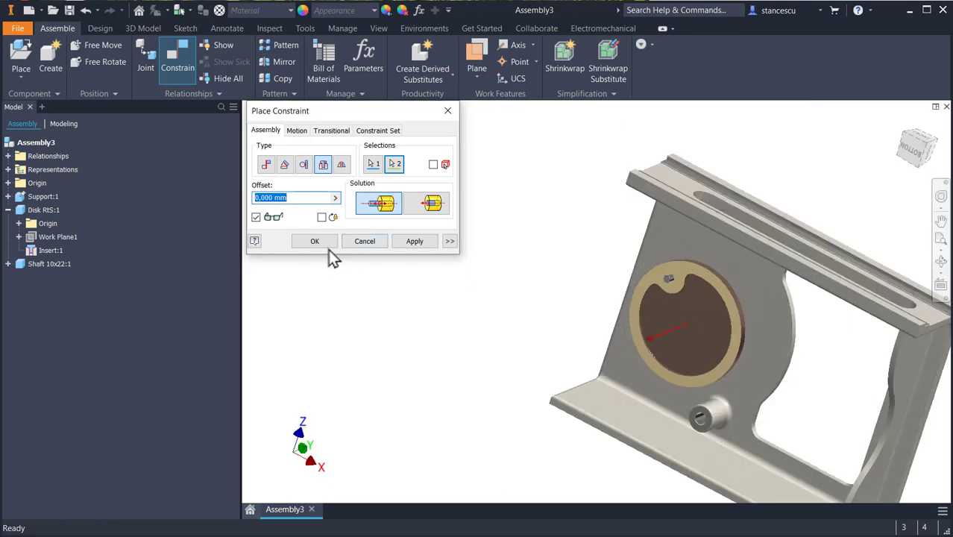
pyautogui.click(325, 242)
# Rotate the disk in the boss and check its motion from the front and back of the support
pyautogui.moveTo(717, 301); pyautogui.dragTo(710, 331)
pyautogui.keyDown('shift'); pyautogui.moveTo(709, 330); pyautogui.dragTo(618, 364, button='middle'); pyautogui.keyUp('shift')
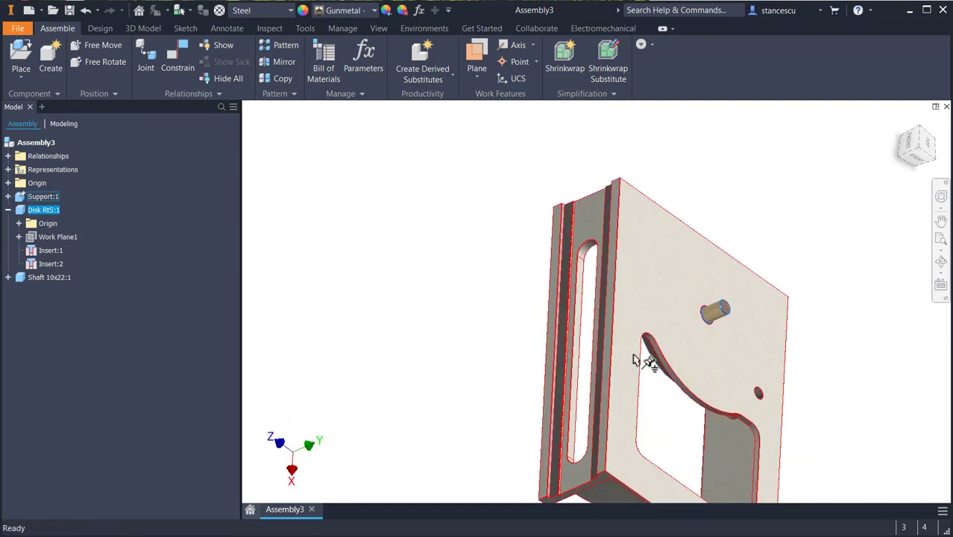
pyautogui.moveTo(723, 322); pyautogui.dragTo(716, 307)
pyautogui.scroll(3, 714, 320)
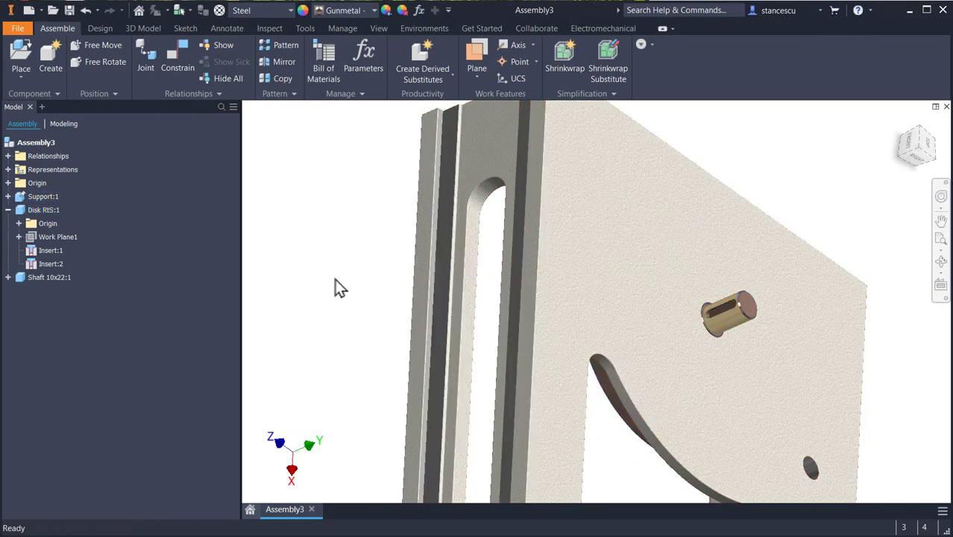
# Place one Shaft 16x59.ipt component near the support's large cutout
pyautogui.press('F6')
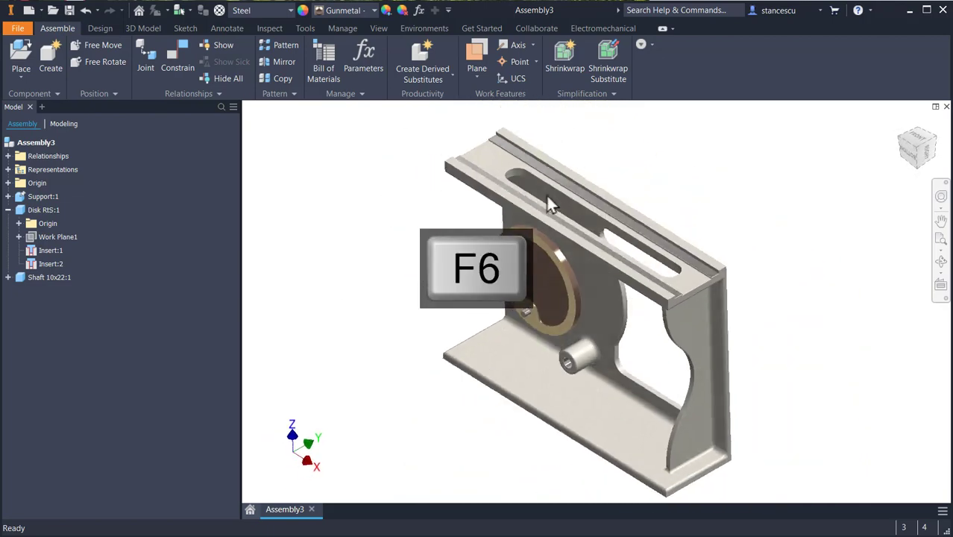
pyautogui.click(29, 52)
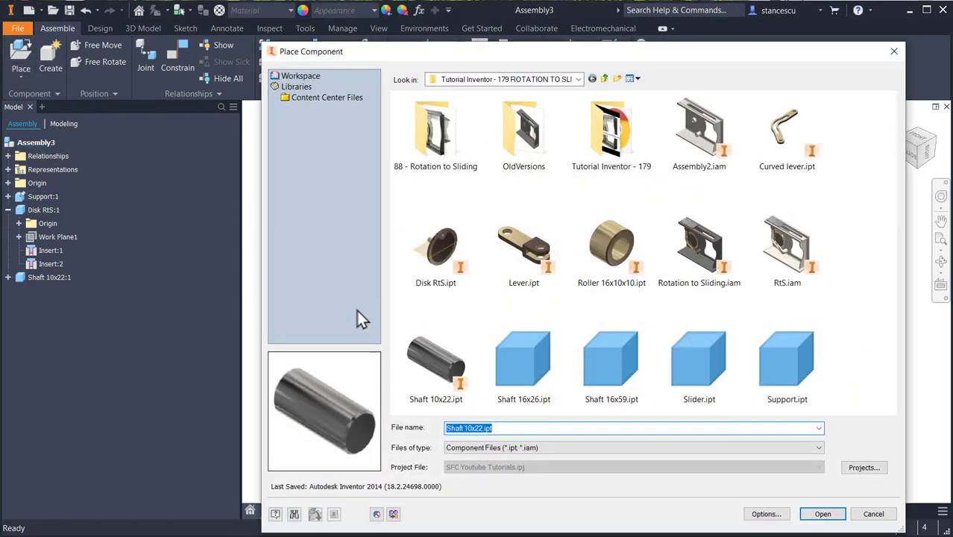
pyautogui.doubleClick(625, 364)
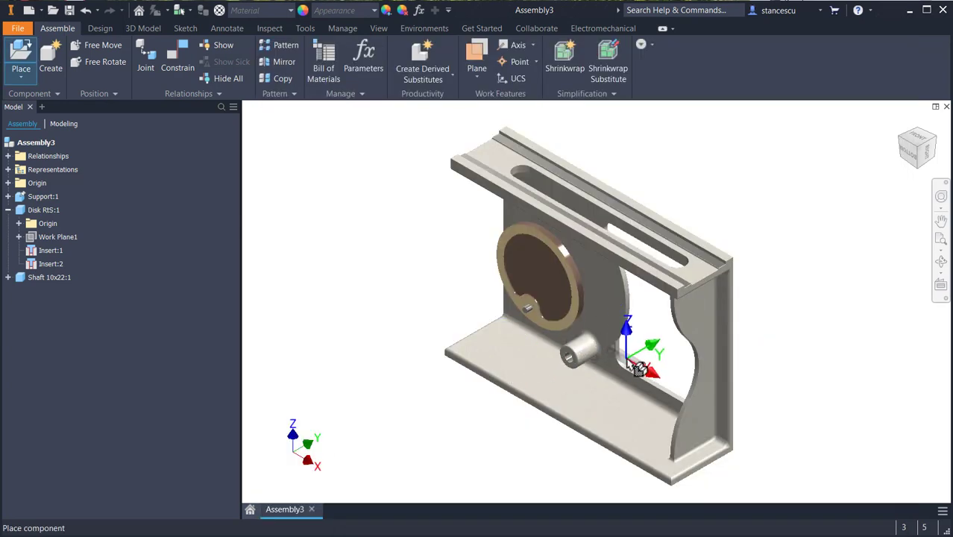
pyautogui.click(664, 364)
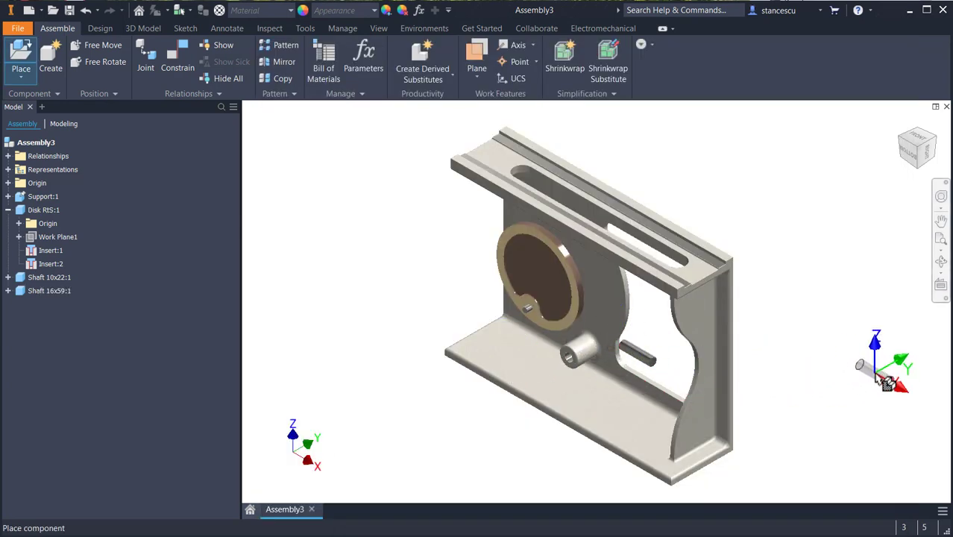
pyautogui.press('Escape')
# Insert the Shaft 16x59 into the support's lower boss hole, matching its end circle to the rear hole edge, Aligned with 0 mm offset
pyautogui.keyDown('shift'); pyautogui.moveTo(541, 416); pyautogui.dragTo(461, 419, button='middle'); pyautogui.keyUp('shift')
pyautogui.scroll(5, 618, 362)
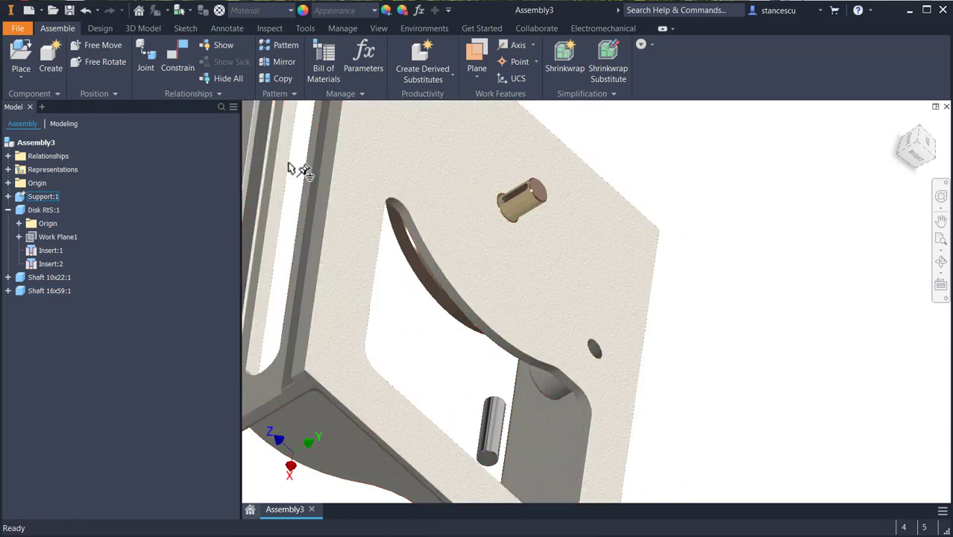
pyautogui.click(169, 59)
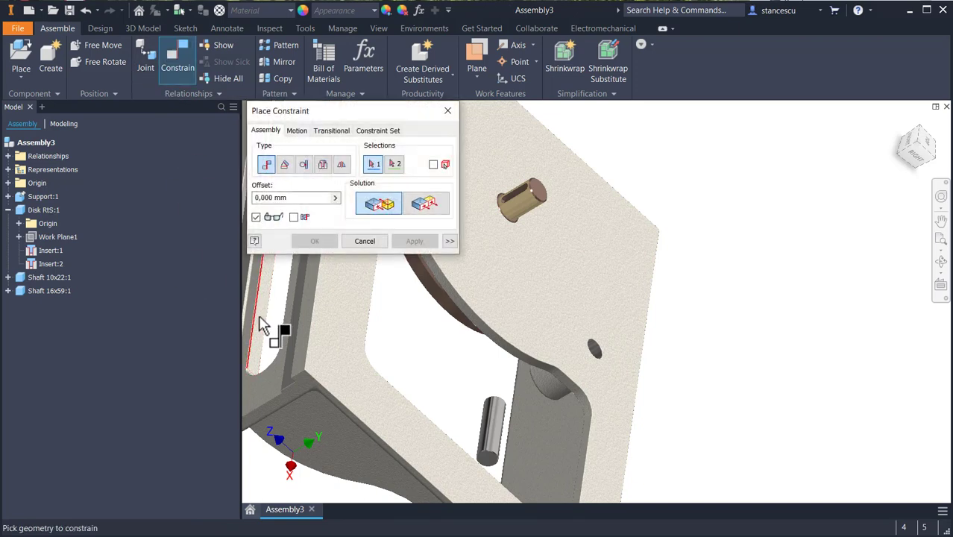
pyautogui.click(323, 165)
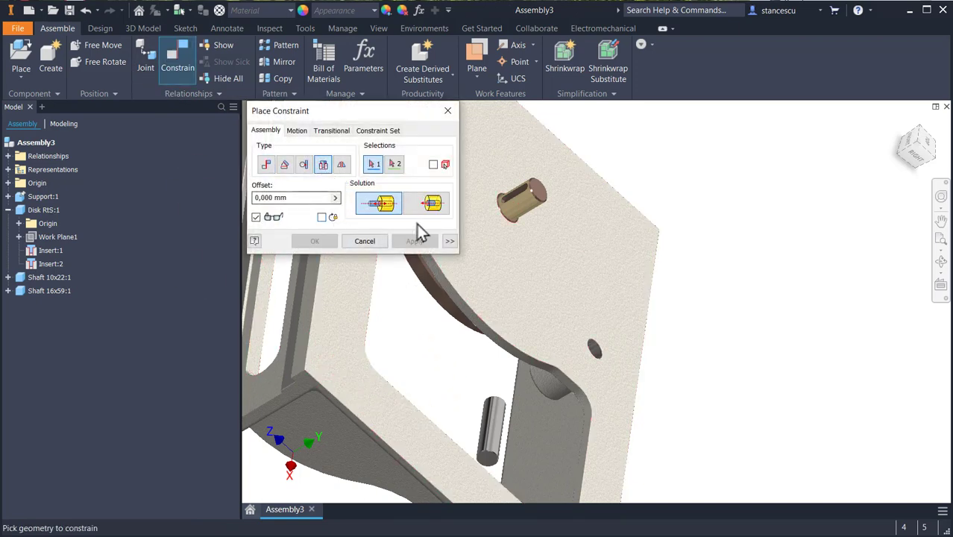
pyautogui.click(428, 206)
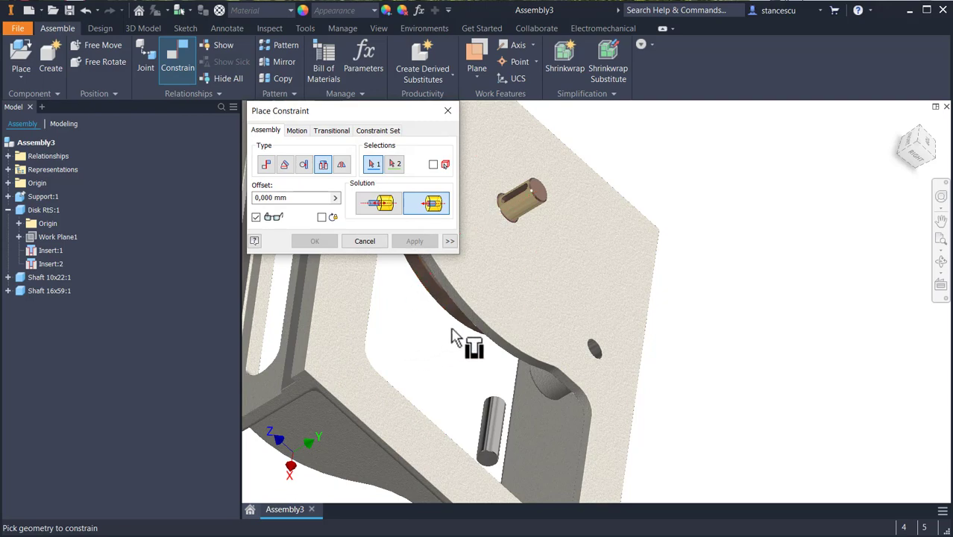
pyautogui.scroll(5, 481, 447)
pyautogui.scroll(-2, 570, 283)
pyautogui.click(573, 274)
pyautogui.scroll(-3, 585, 327)
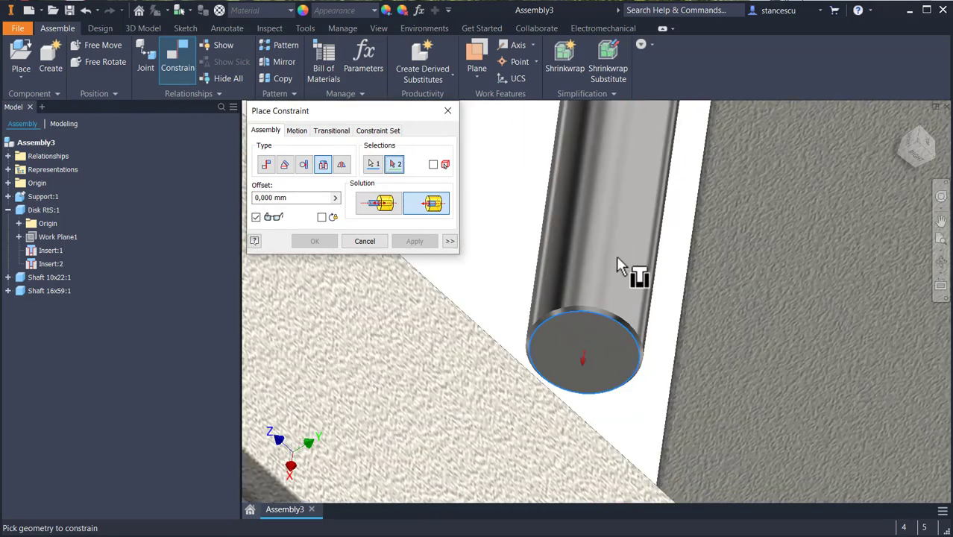
pyautogui.scroll(-4, 619, 238)
pyautogui.scroll(4, 656, 221)
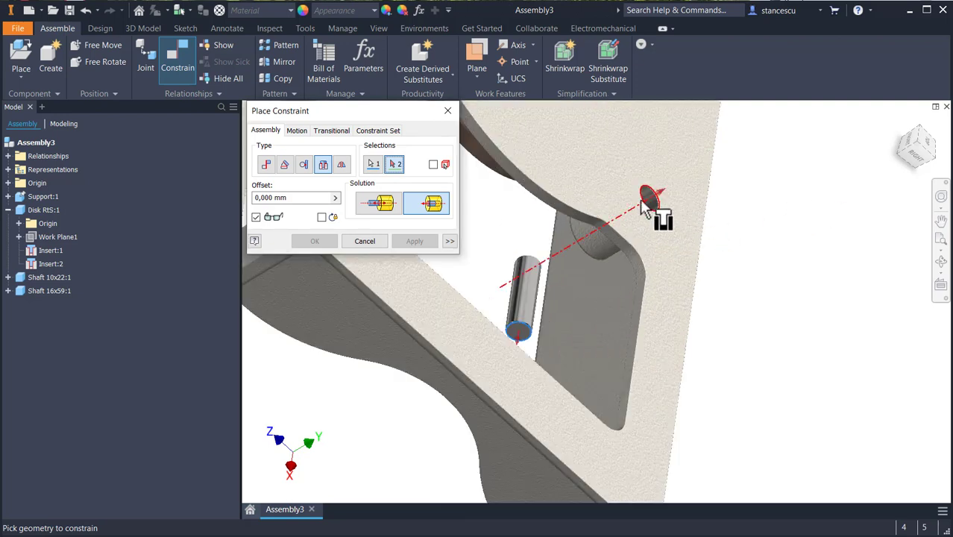
pyautogui.click(645, 201)
pyautogui.click(320, 244)
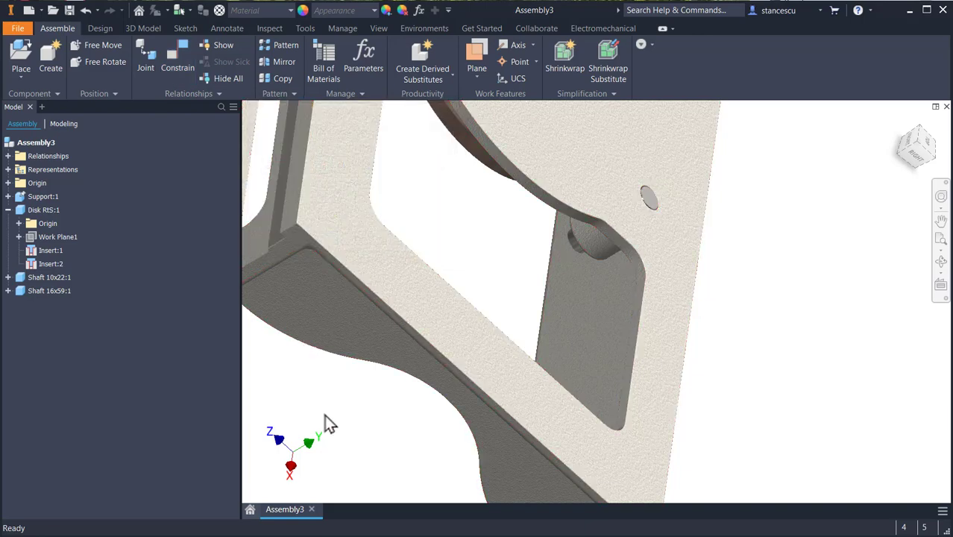
# Place one Curved lever.ipt component in the empty space beside the disk side of the support
pyautogui.press('F6')
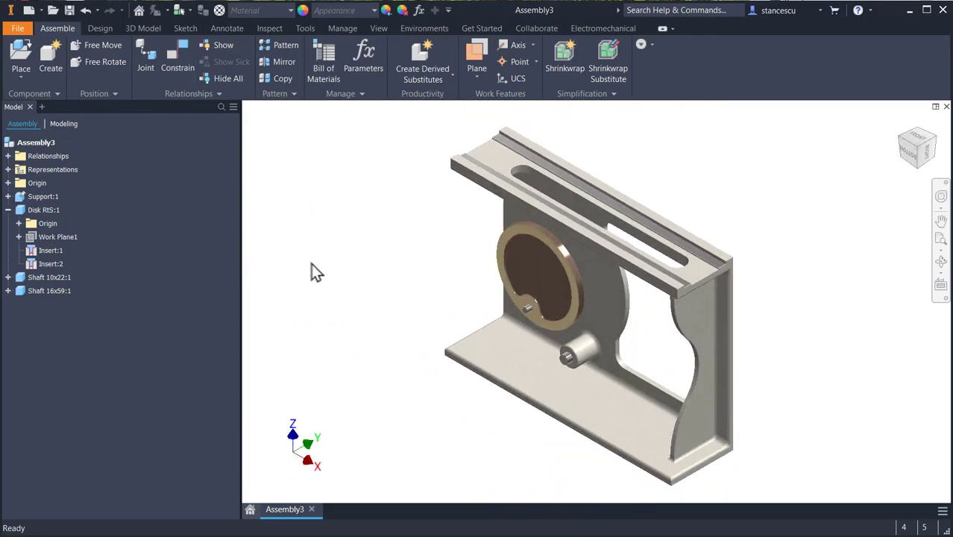
pyautogui.press('p')
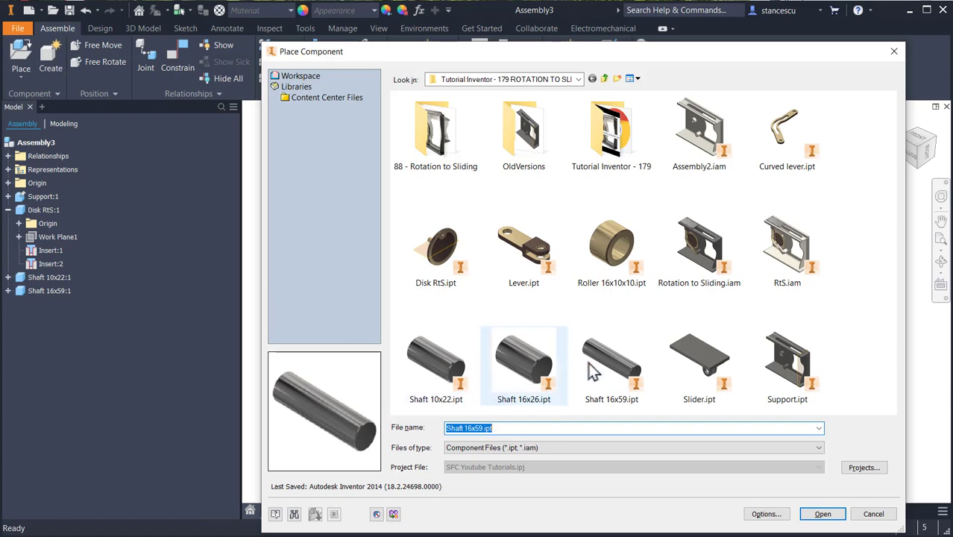
pyautogui.click(788, 142)
pyautogui.doubleClick(788, 142)
pyautogui.click(413, 301)
pyautogui.press('Escape')
pyautogui.click(369, 321)
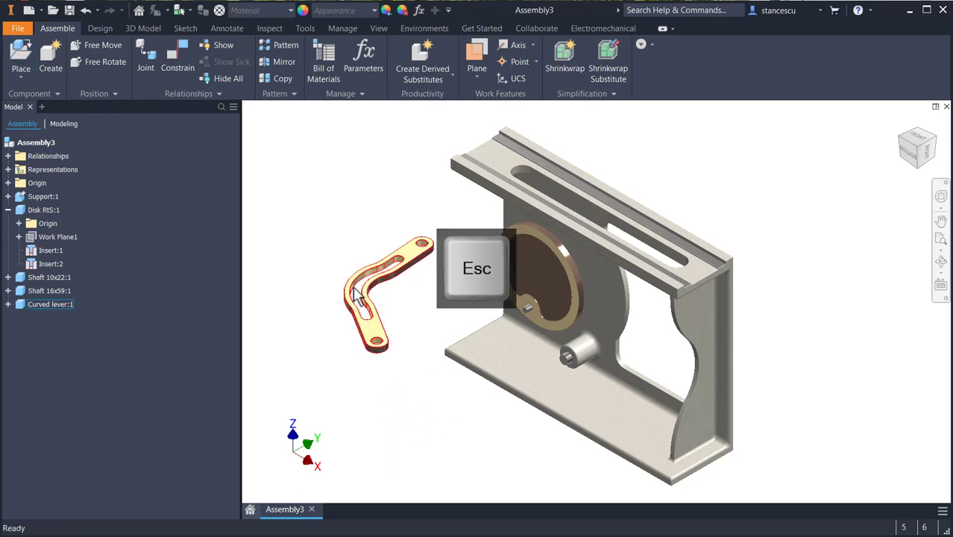
# Examine the curved lever's slot, its rounded edges and the two end holes from several angles
pyautogui.scroll(3, 398, 290)
pyautogui.scroll(5, 400, 312)
pyautogui.moveTo(418, 240); pyautogui.dragTo(538, 402, button='middle')
pyautogui.scroll(5, 644, 265)
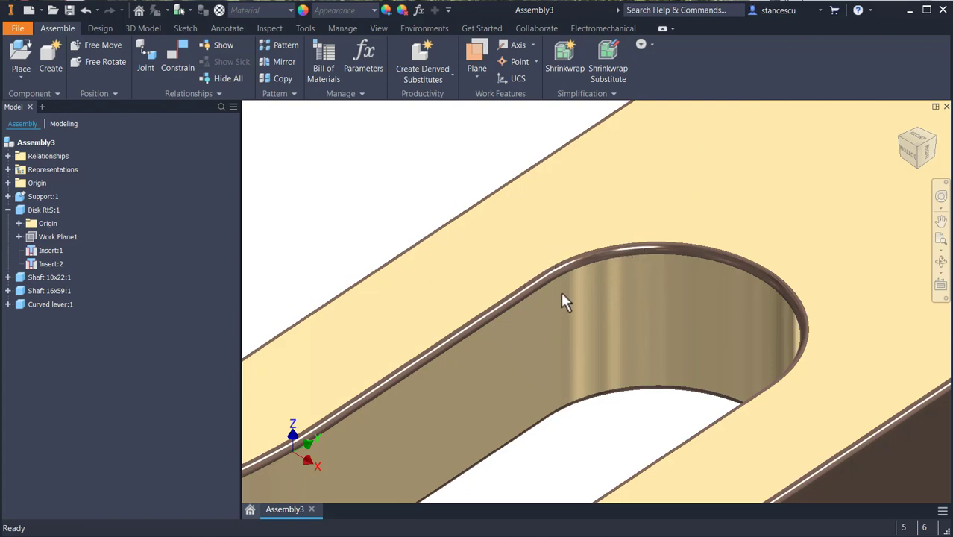
pyautogui.scroll(-2, 801, 386)
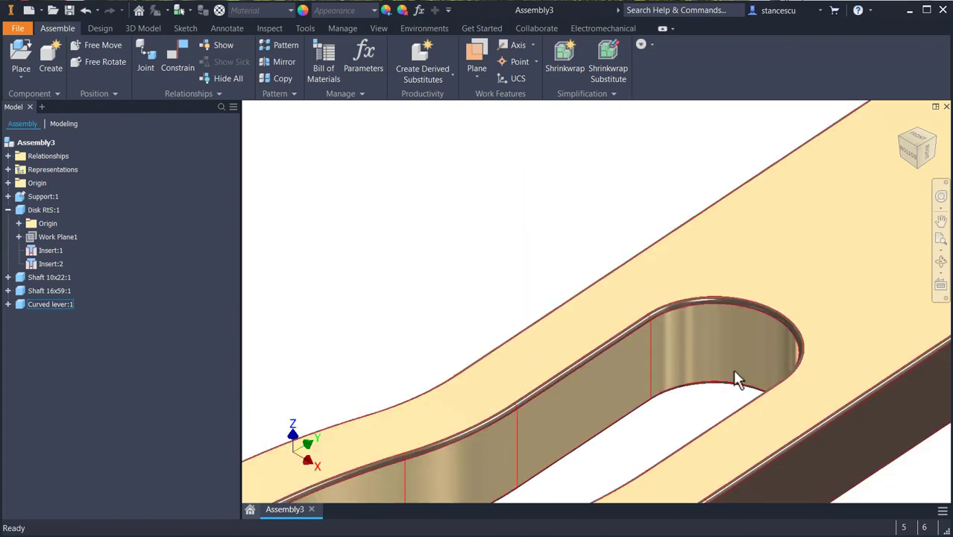
pyautogui.moveTo(723, 404)
pyautogui.keyDown('shift'); pyautogui.mouseDown(button='middle')
pyautogui.moveTo(731, 376)
pyautogui.moveTo(733, 400)
pyautogui.mouseUp(button='middle'); pyautogui.keyUp('shift')
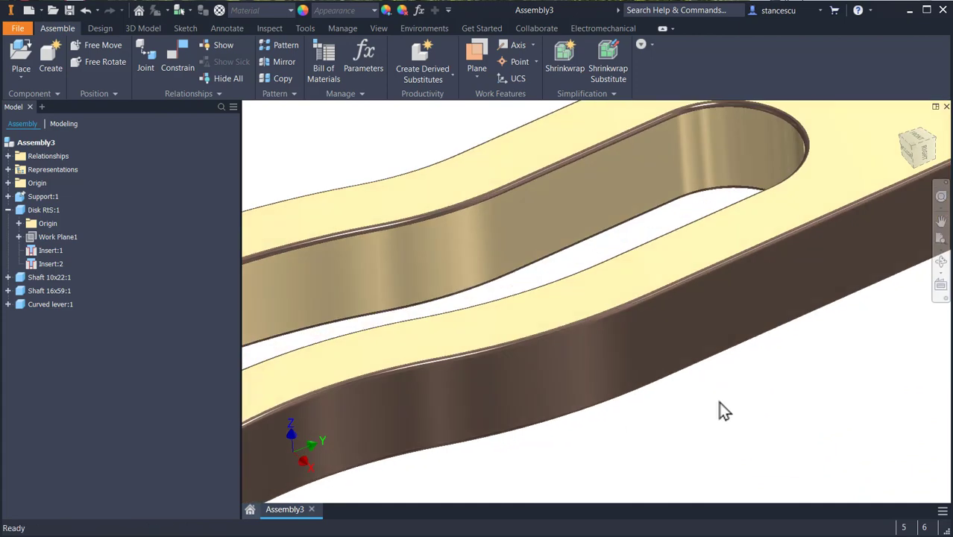
pyautogui.scroll(-2, 659, 369)
pyautogui.scroll(-2, 545, 362)
pyautogui.moveTo(542, 384); pyautogui.dragTo(569, 214, button='middle')
pyautogui.scroll(-2, 487, 358)
pyautogui.scroll(-3, 513, 404)
pyautogui.scroll(5, 474, 394)
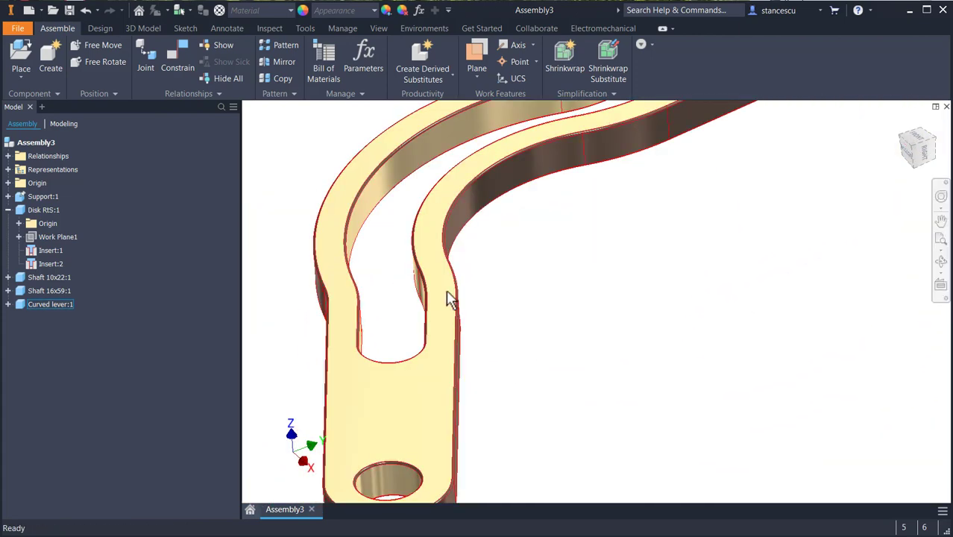
pyautogui.scroll(2, 453, 308)
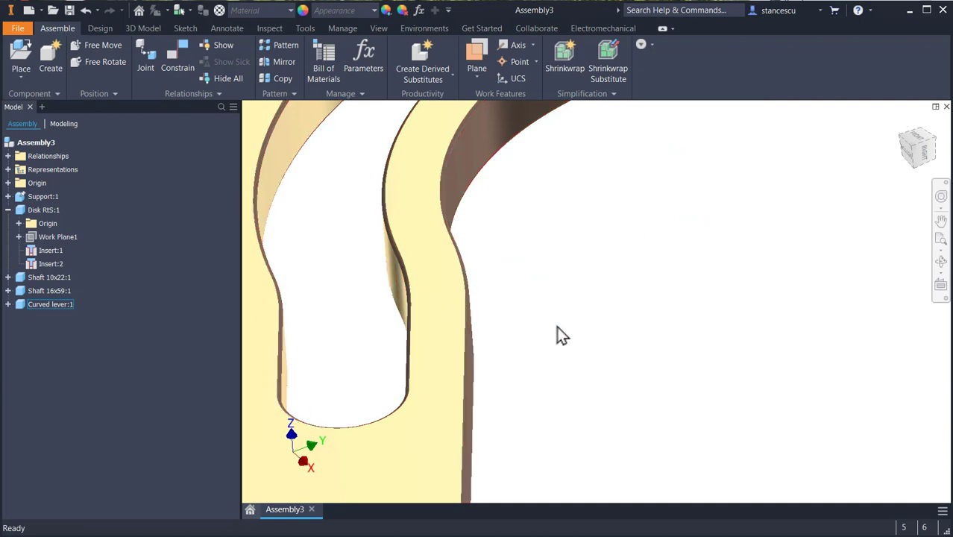
pyautogui.scroll(-4, 582, 326)
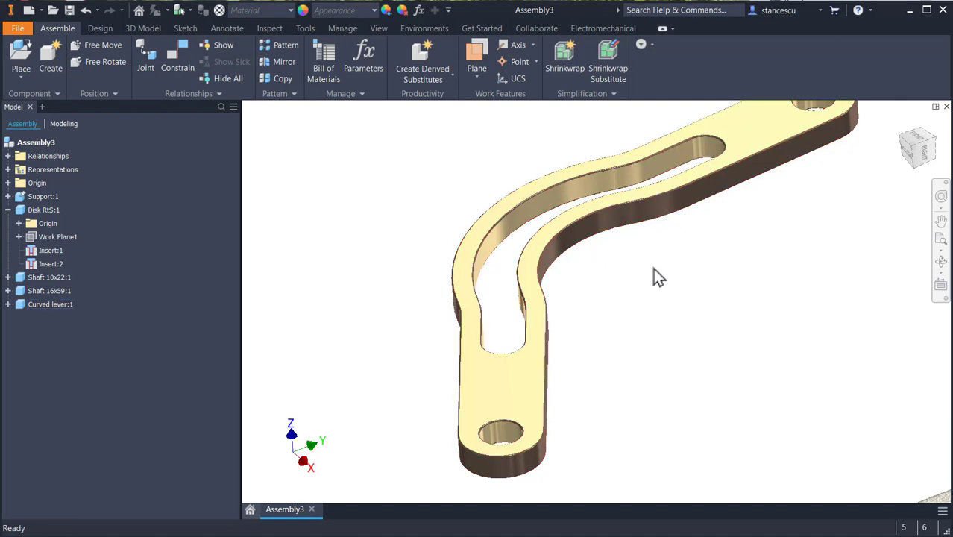
pyautogui.moveTo(608, 291); pyautogui.dragTo(602, 311, button='middle')
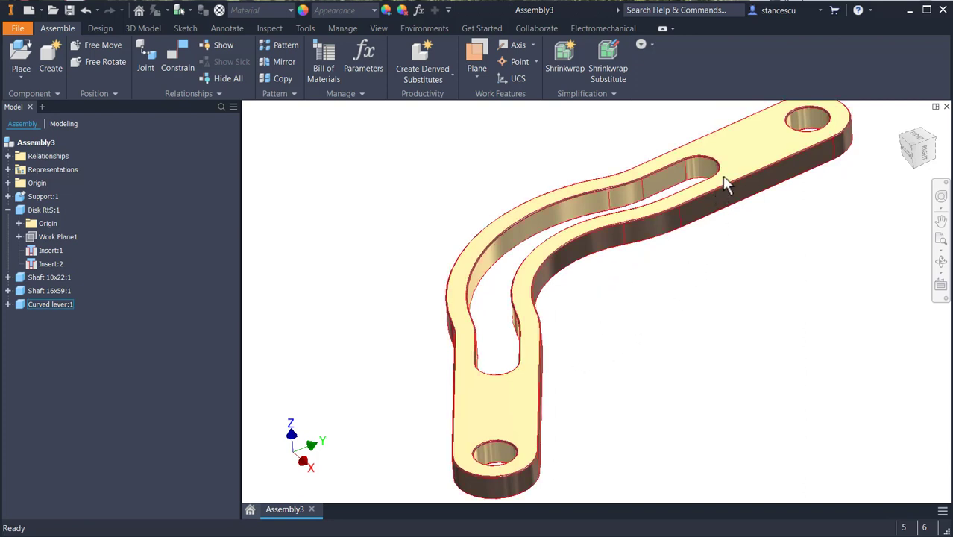
# Edit the curved lever in place, delete its Fillet1 feature, and return to the assembly
pyautogui.doubleClick(741, 161)
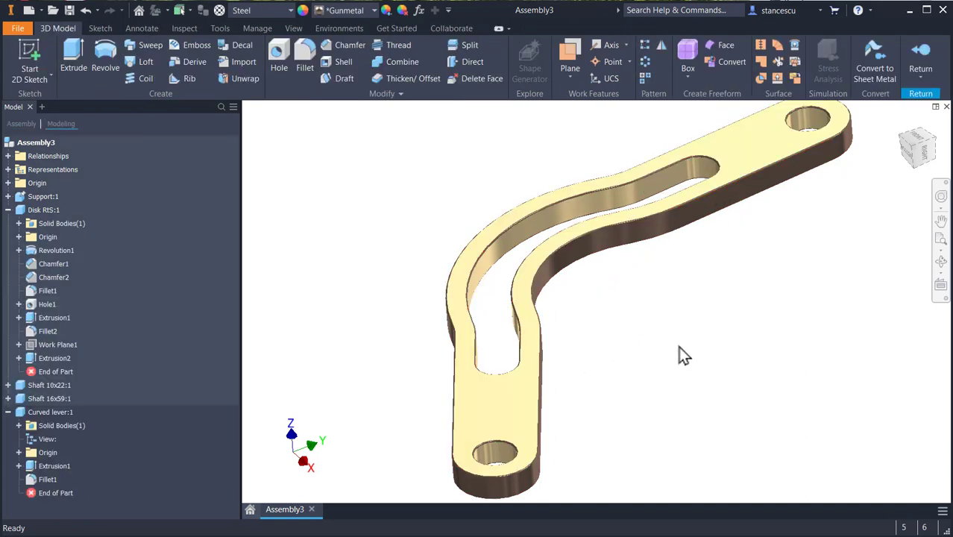
pyautogui.rightClick(34, 477)
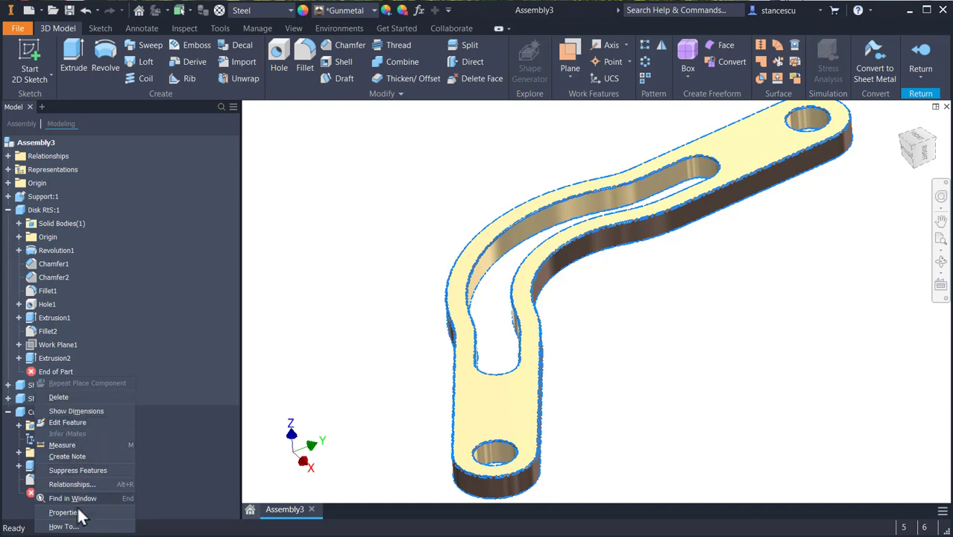
pyautogui.click(54, 396)
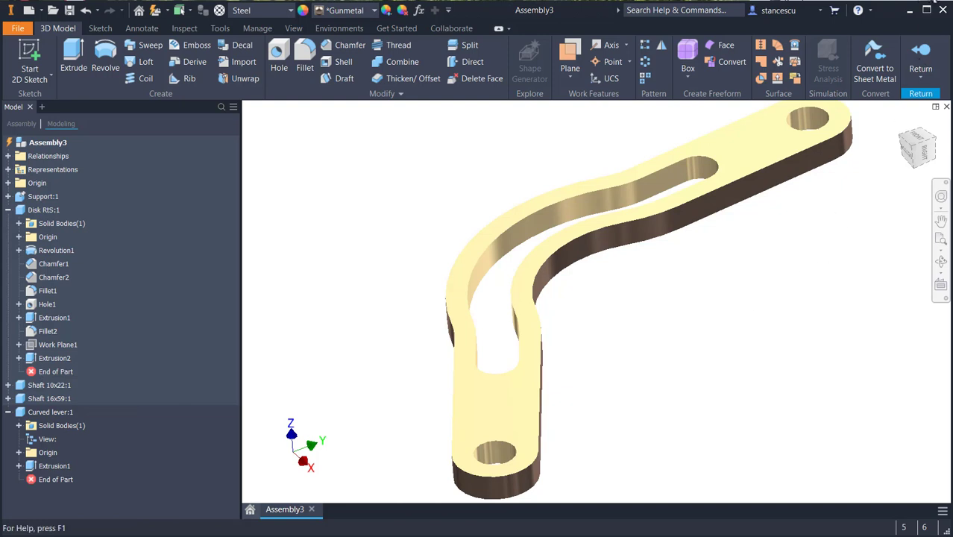
pyautogui.click(923, 64)
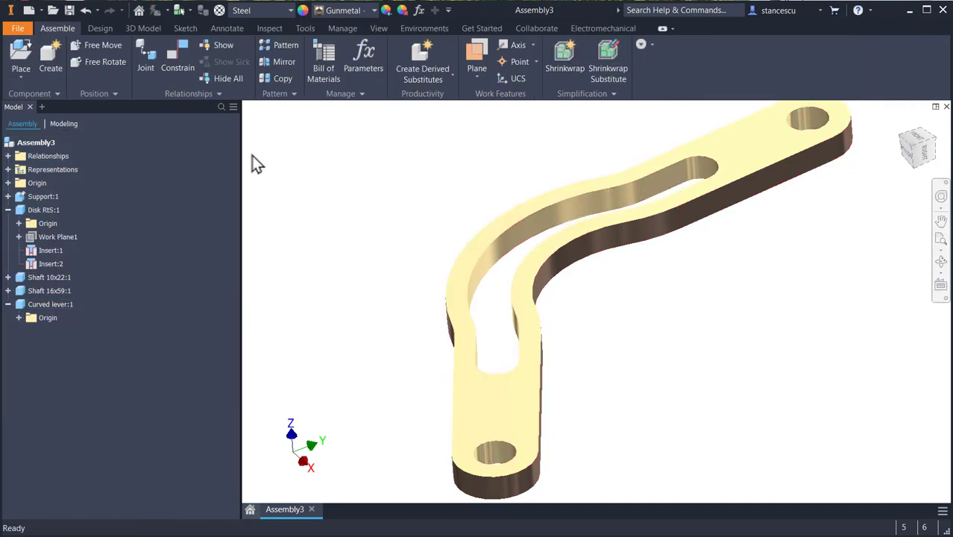
# Insert the curved lever's end hole onto the protruding end circle of the Shaft 16x59, using the Opposed solution with 0 mm offset
pyautogui.click(173, 65)
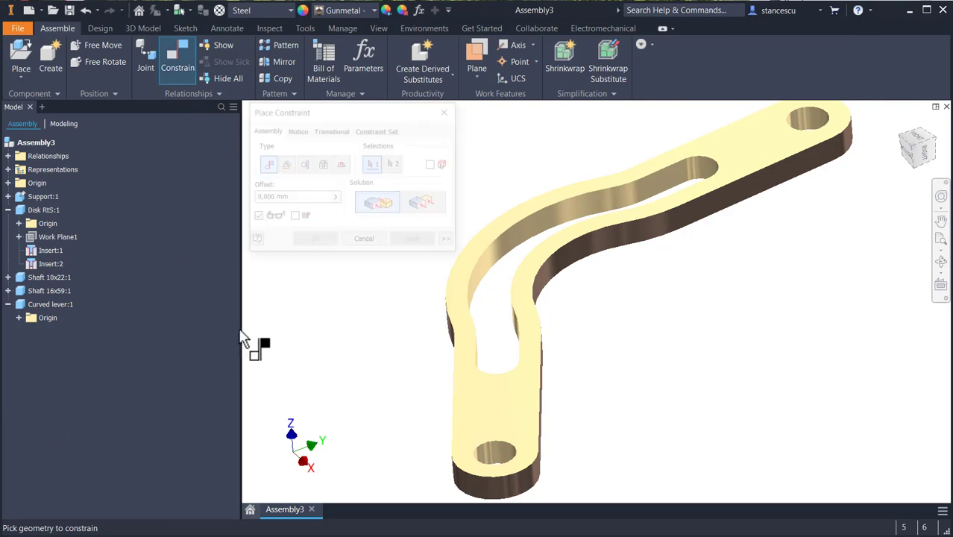
pyautogui.click(323, 165)
pyautogui.click(494, 462)
pyautogui.scroll(-3, 650, 392)
pyautogui.moveTo(654, 395); pyautogui.dragTo(414, 313, button='middle')
pyautogui.scroll(-3, 415, 318)
pyautogui.scroll(5, 602, 357)
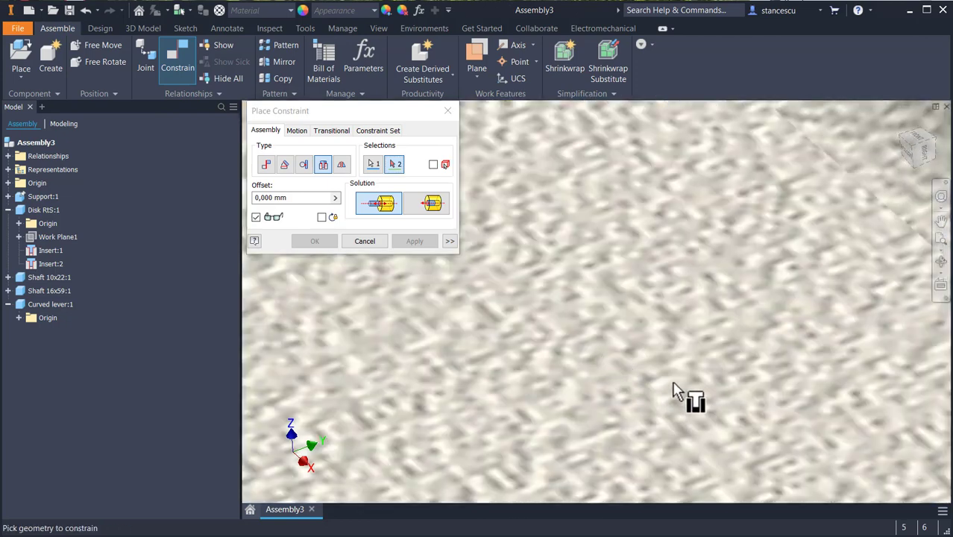
pyautogui.scroll(-3, 677, 390)
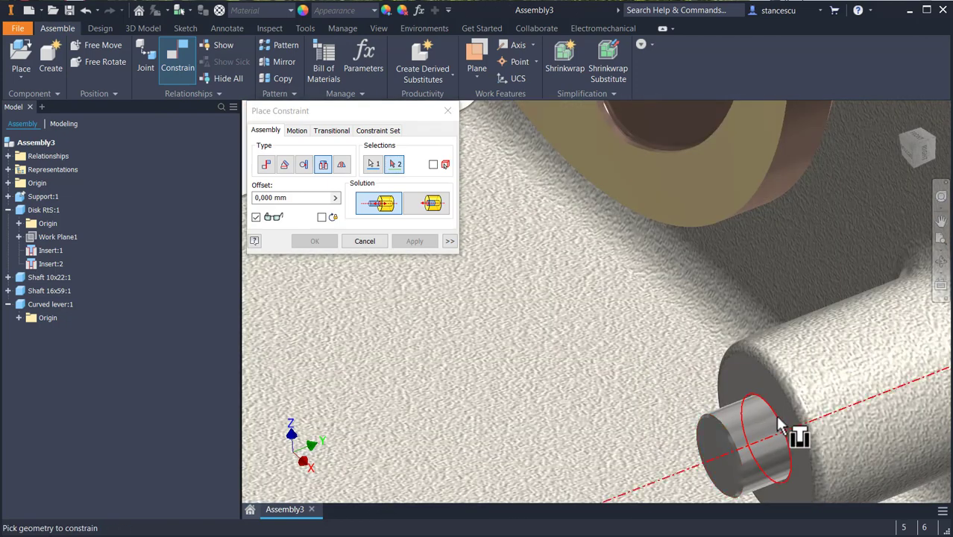
pyautogui.click(728, 440)
pyautogui.click(415, 241)
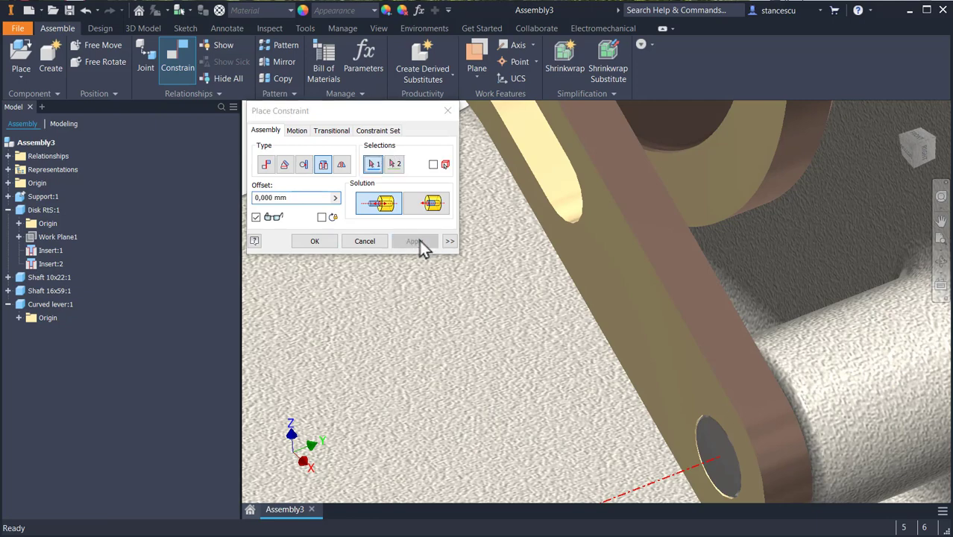
pyautogui.click(365, 241)
# Rotate the disk and curved lever so the disk's pin lies at the lever's slot, and check the gap around it
pyautogui.scroll(-4, 451, 314)
pyautogui.moveTo(399, 294); pyautogui.dragTo(548, 419, button='middle')
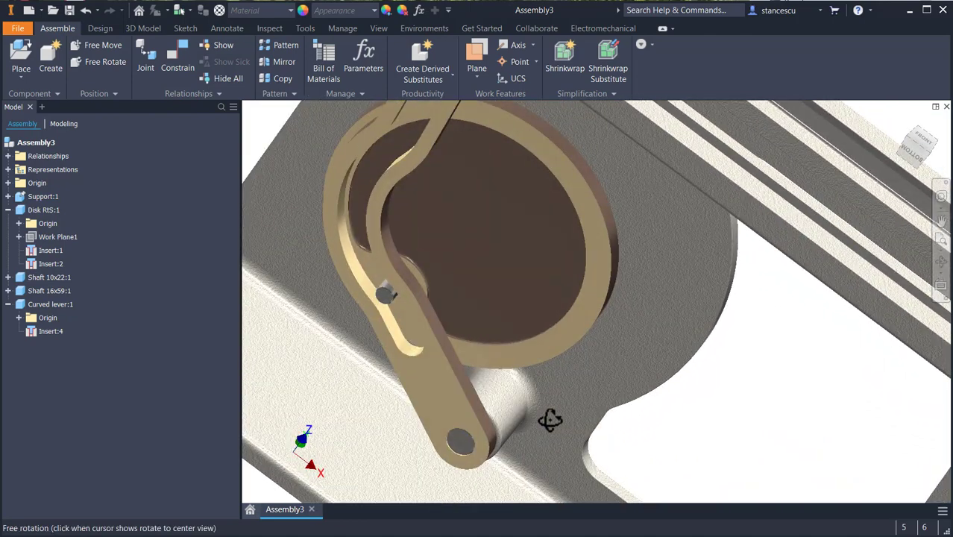
pyautogui.moveTo(589, 326); pyautogui.dragTo(329, 324)
pyautogui.scroll(3, 649, 313)
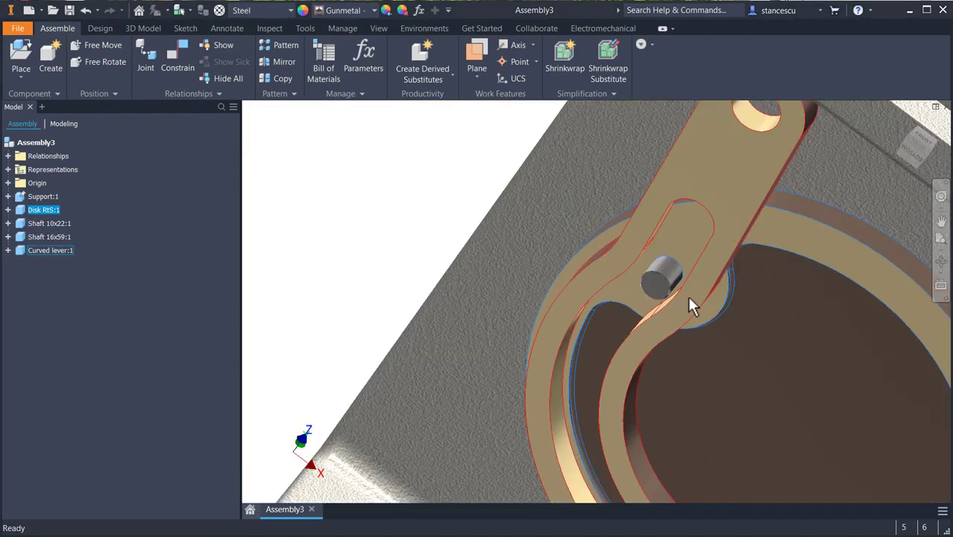
pyautogui.scroll(2, 687, 297)
pyautogui.scroll(2, 688, 300)
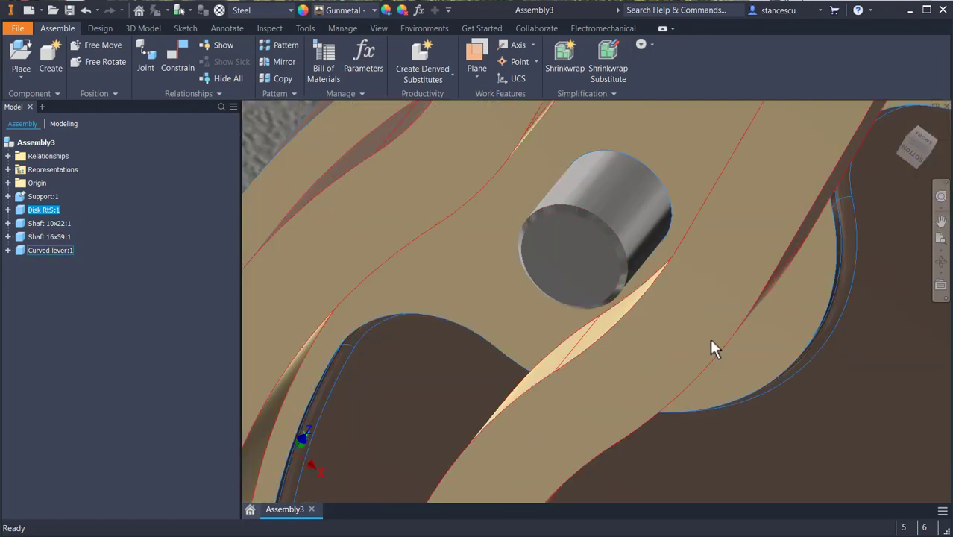
pyautogui.moveTo(578, 352); pyautogui.dragTo(491, 429)
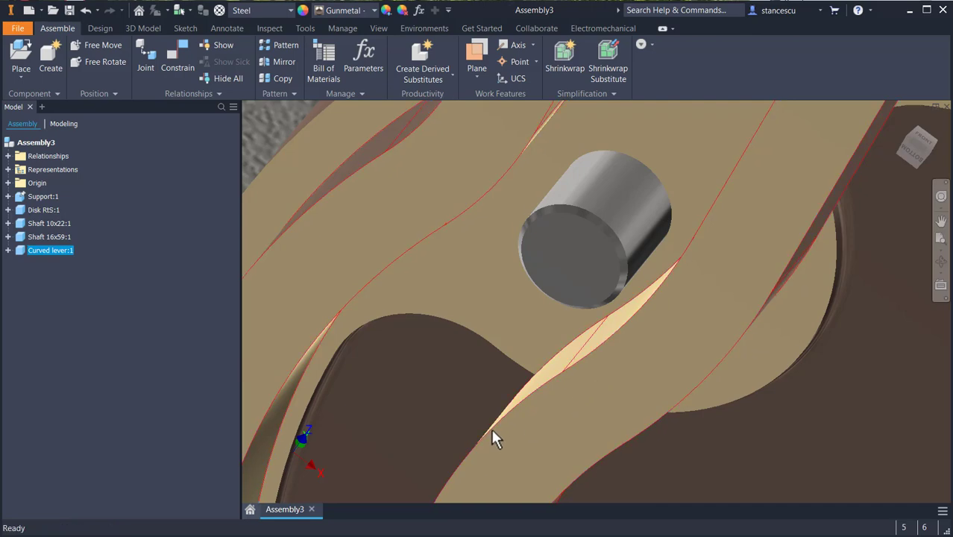
pyautogui.scroll(-3, 438, 348)
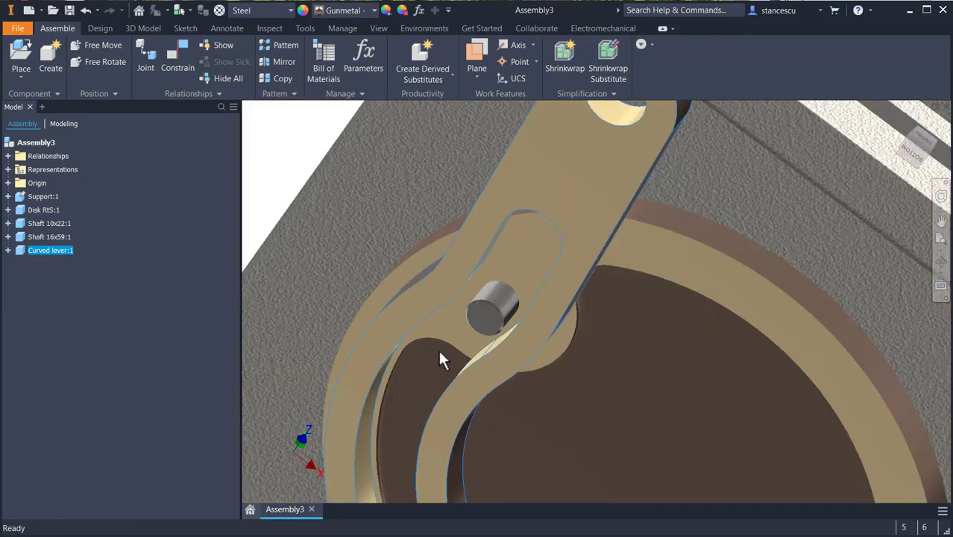
pyautogui.moveTo(438, 347); pyautogui.dragTo(550, 368, button='middle')
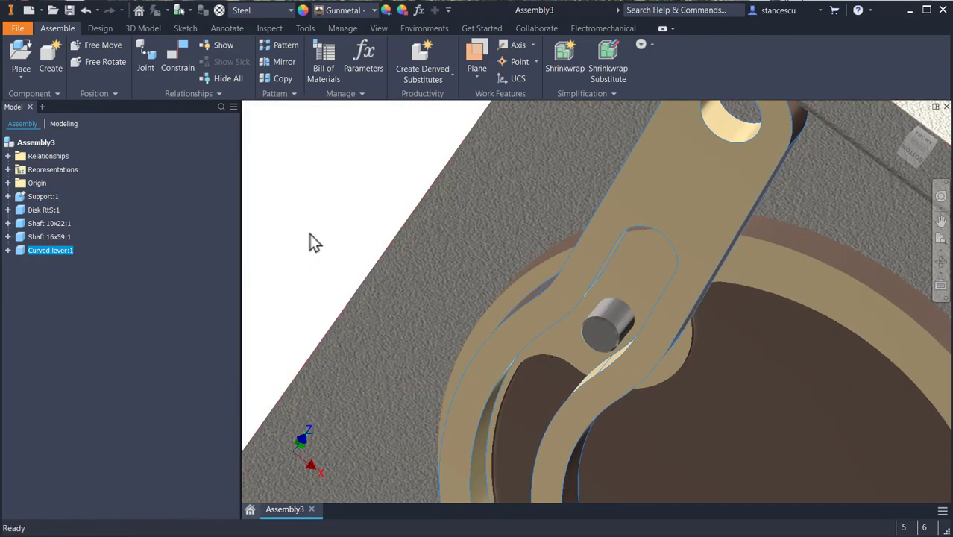
# Place one Roller 16x10x10.ipt component in the empty space beside the support and inspect its edges
pyautogui.press('p')
pyautogui.click(620, 238)
pyautogui.doubleClick(618, 227)
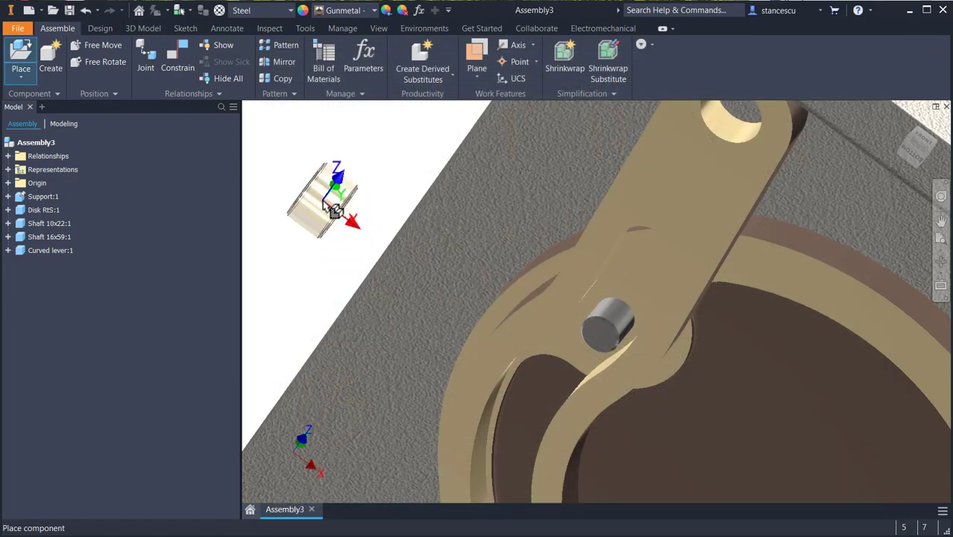
pyautogui.click(334, 211)
pyautogui.press('Escape')
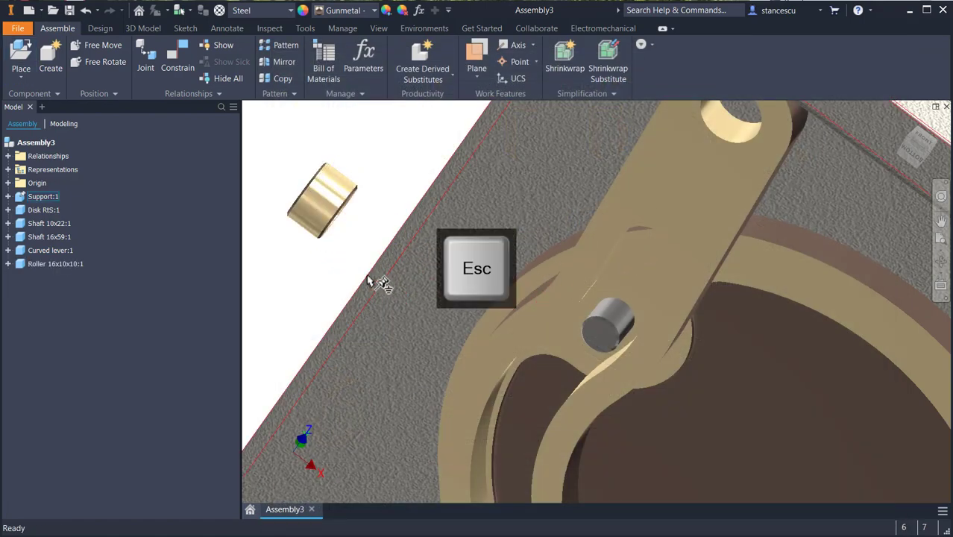
pyautogui.scroll(3, 360, 216)
pyautogui.moveTo(377, 226); pyautogui.dragTo(486, 290, button='middle')
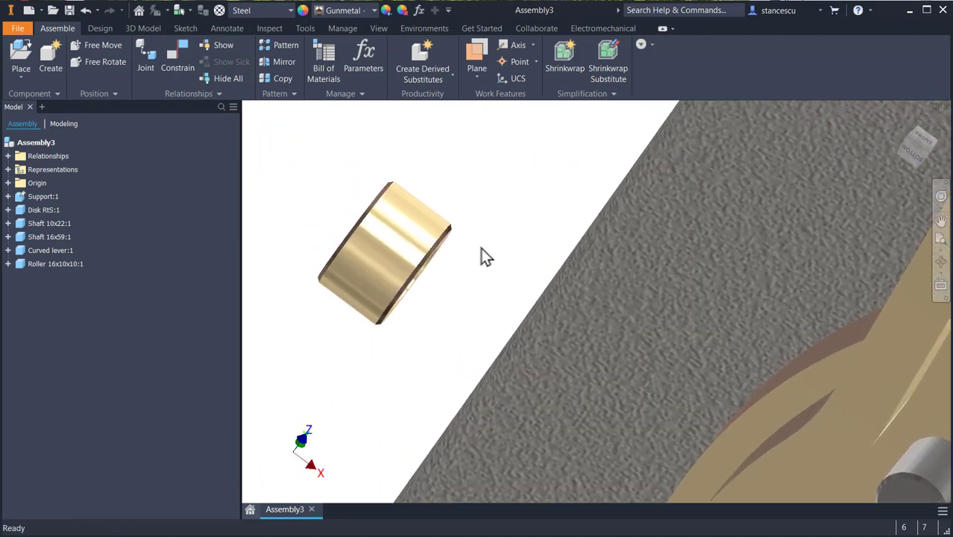
pyautogui.scroll(3, 479, 245)
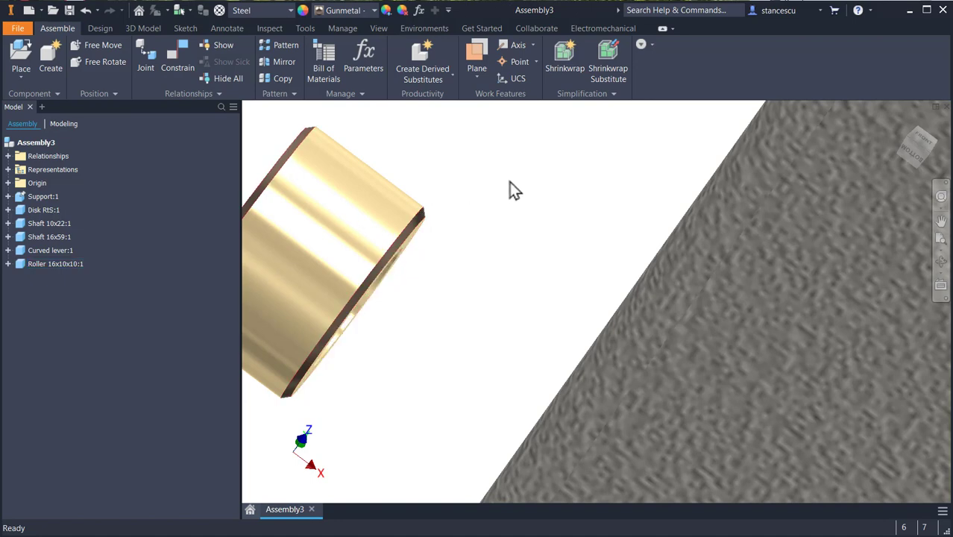
# Edit the roller in place and remove the far end's outer edge from its Chamfer1 feature, keeping the 0,5 mm distance
pyautogui.doubleClick(315, 224)
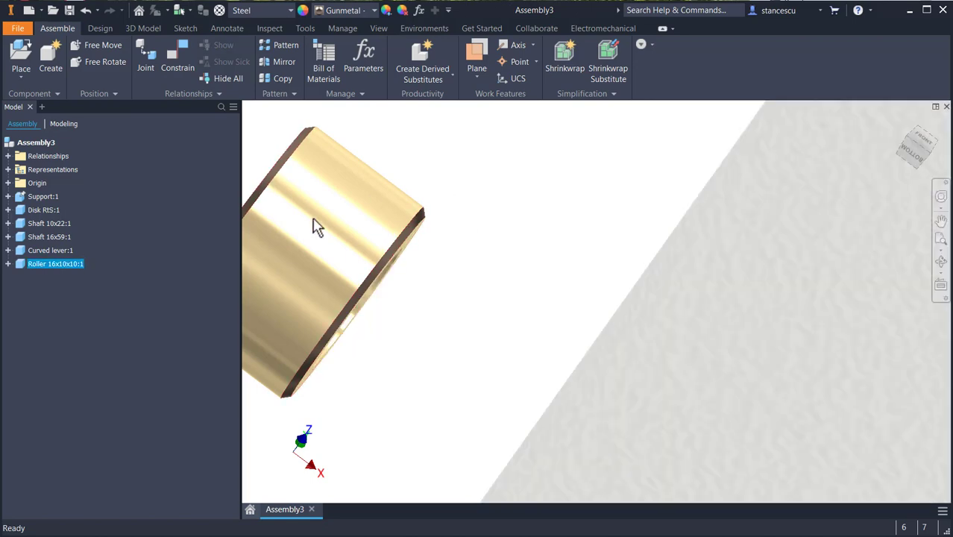
pyautogui.click(413, 246)
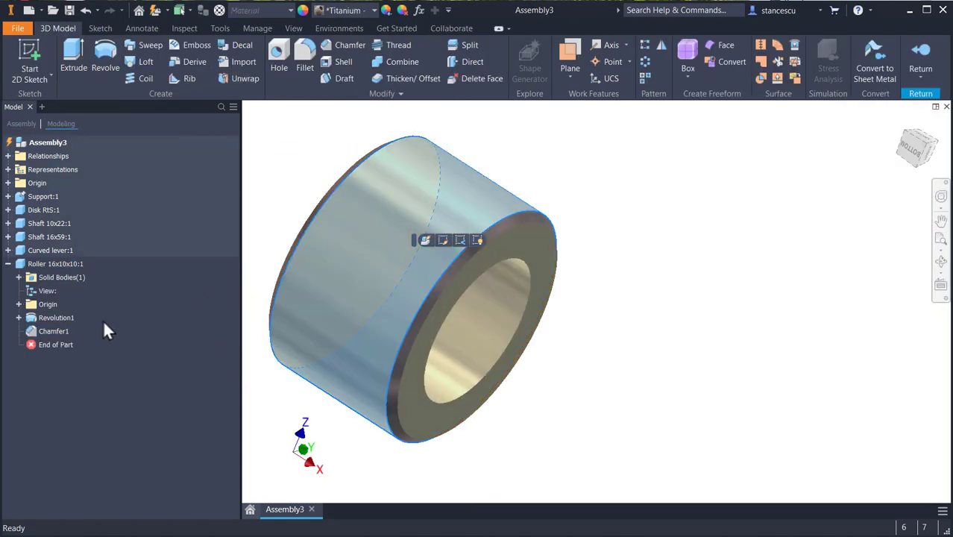
pyautogui.doubleClick(35, 330)
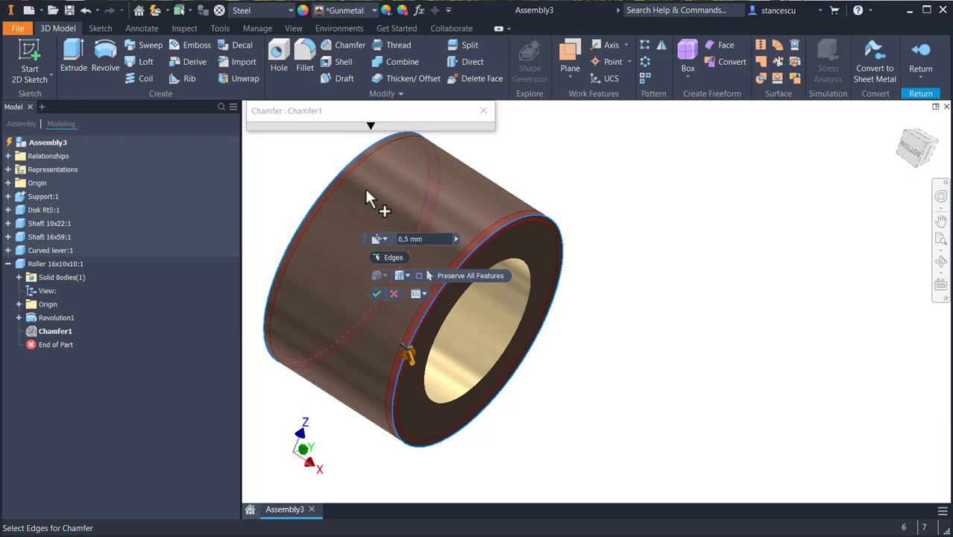
pyautogui.keyDown('ctrl'); pyautogui.click(353, 157); pyautogui.keyUp('ctrl')
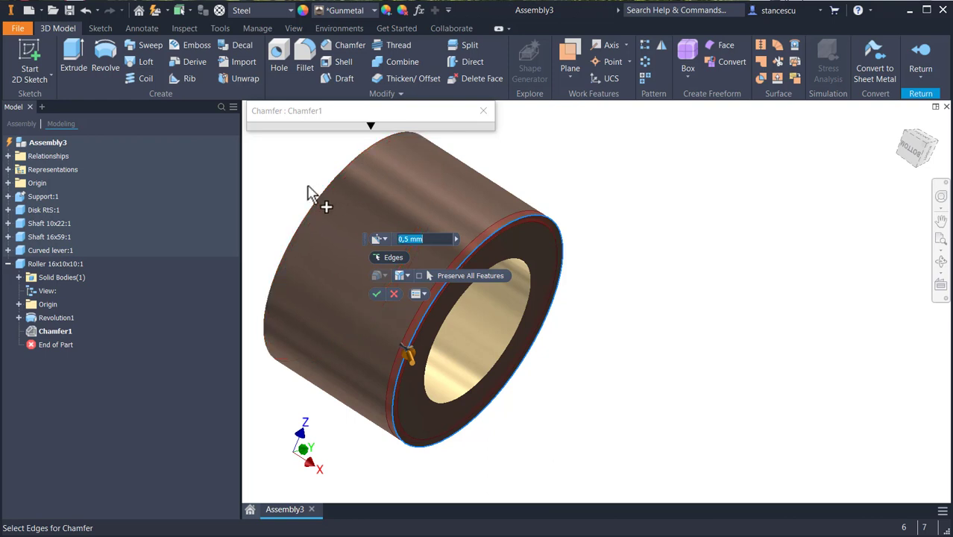
pyautogui.click(376, 295)
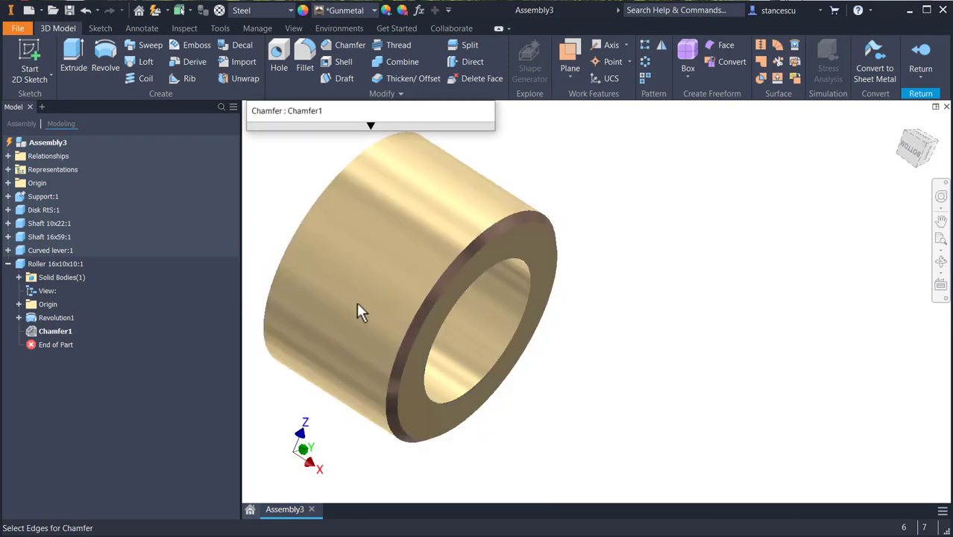
# Inspect the roller's unchamfered end and return to the assembly
pyautogui.keyDown('shift'); pyautogui.moveTo(402, 308); pyautogui.dragTo(452, 327, button='middle'); pyautogui.keyUp('shift')
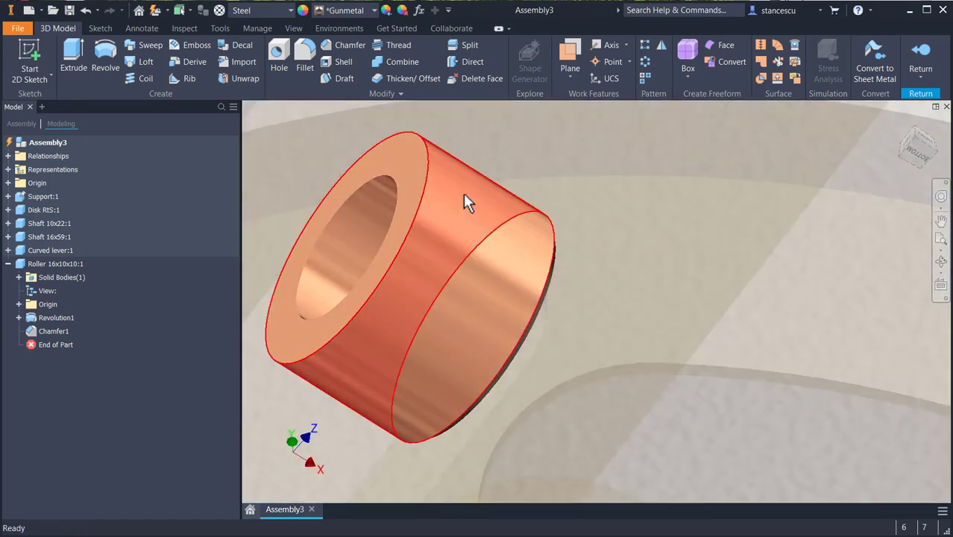
pyautogui.scroll(-3, 465, 266)
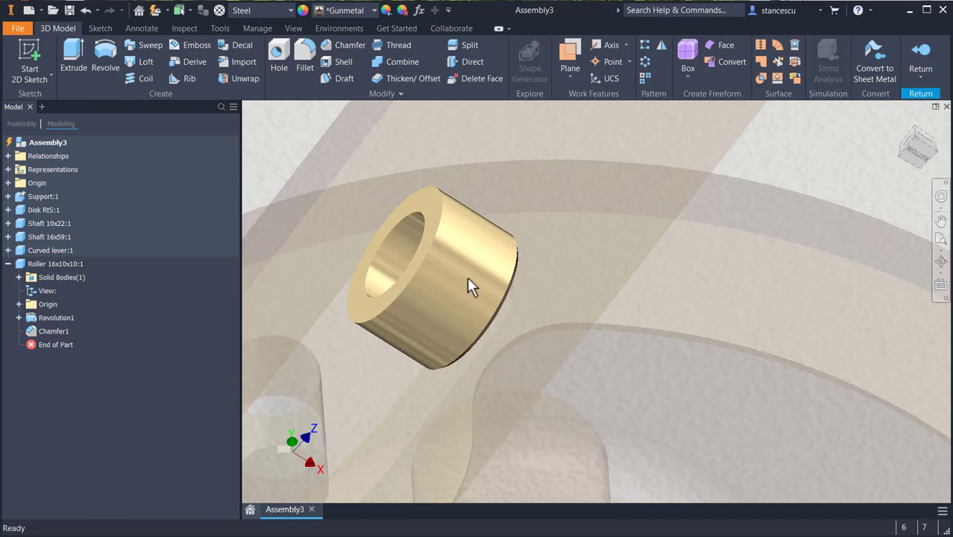
pyautogui.scroll(-3, 460, 272)
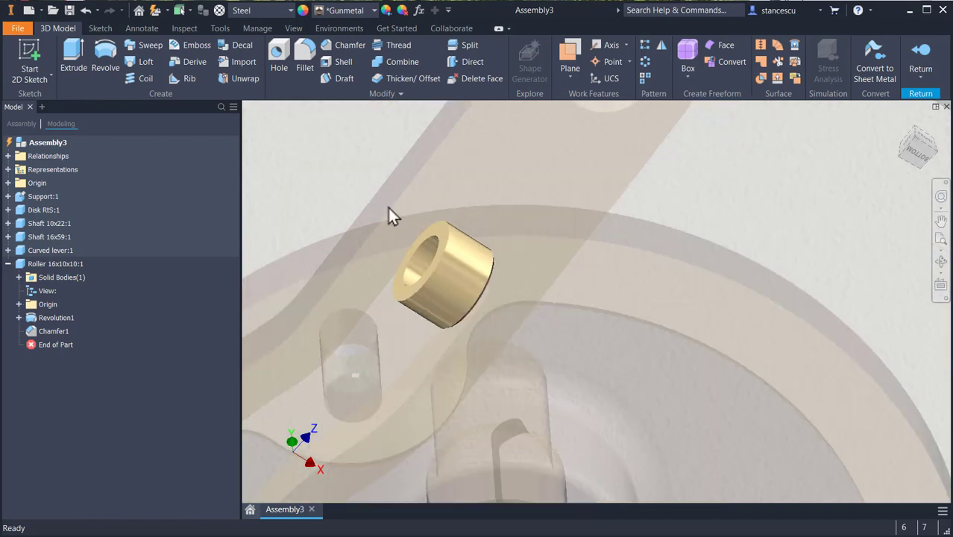
pyautogui.click(930, 60)
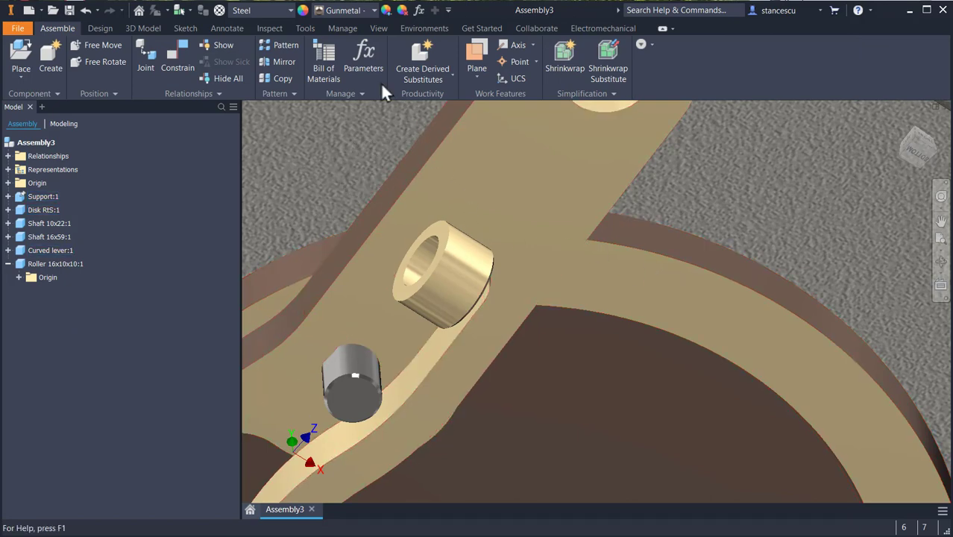
# Insert the roller's bore edge at the chamfered end onto the disk's pin, using the Opposed solution with 0 mm offset
pyautogui.click(180, 51)
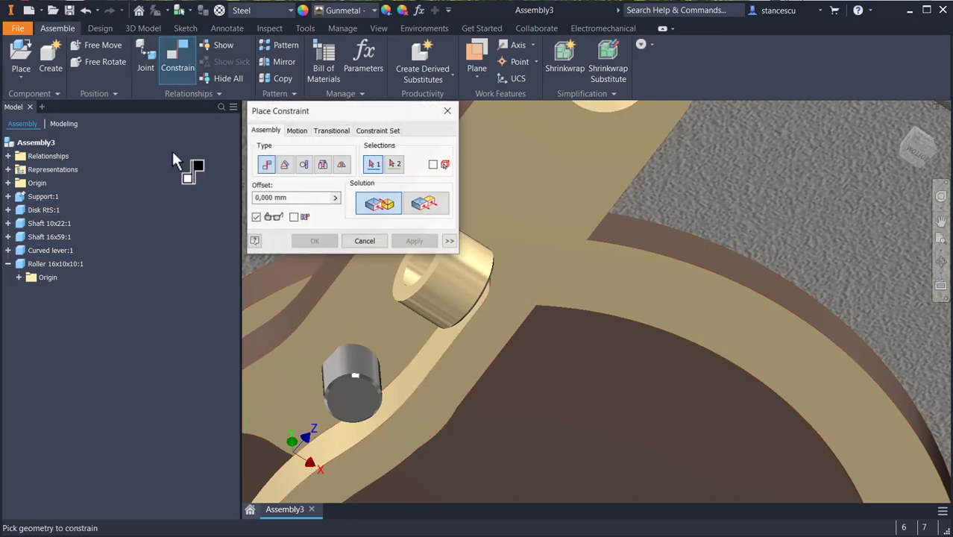
pyautogui.moveTo(502, 340); pyautogui.dragTo(570, 375, button='middle')
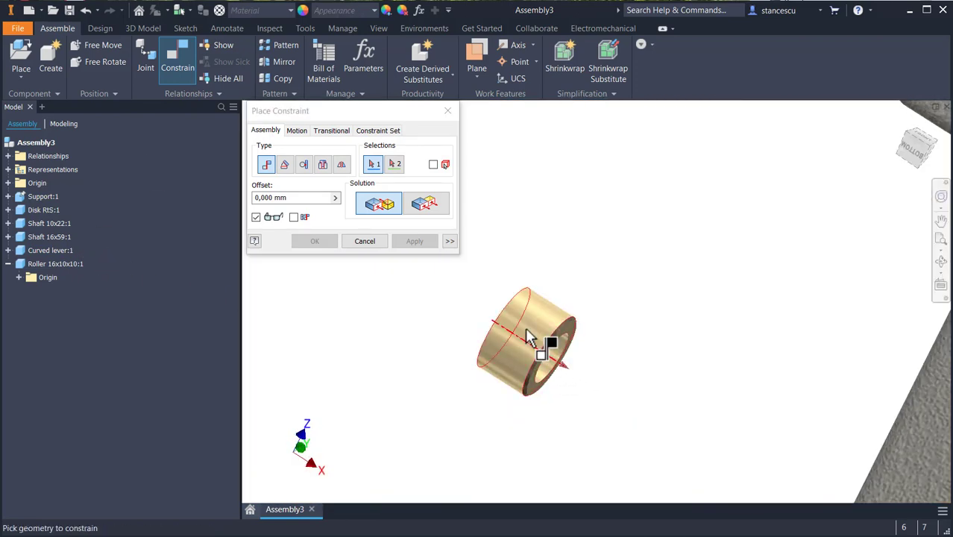
pyautogui.click(325, 168)
pyautogui.scroll(-3, 563, 343)
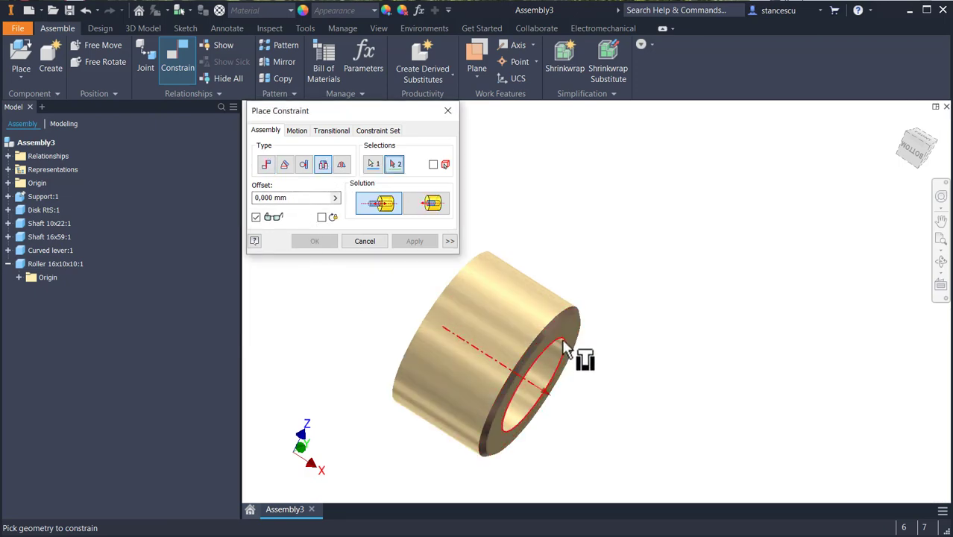
pyautogui.click(562, 339)
pyautogui.scroll(2, 680, 359)
pyautogui.moveTo(654, 359); pyautogui.dragTo(442, 192, button='middle')
pyautogui.moveTo(708, 330); pyautogui.dragTo(680, 208, button='middle')
pyautogui.scroll(-3, 650, 301)
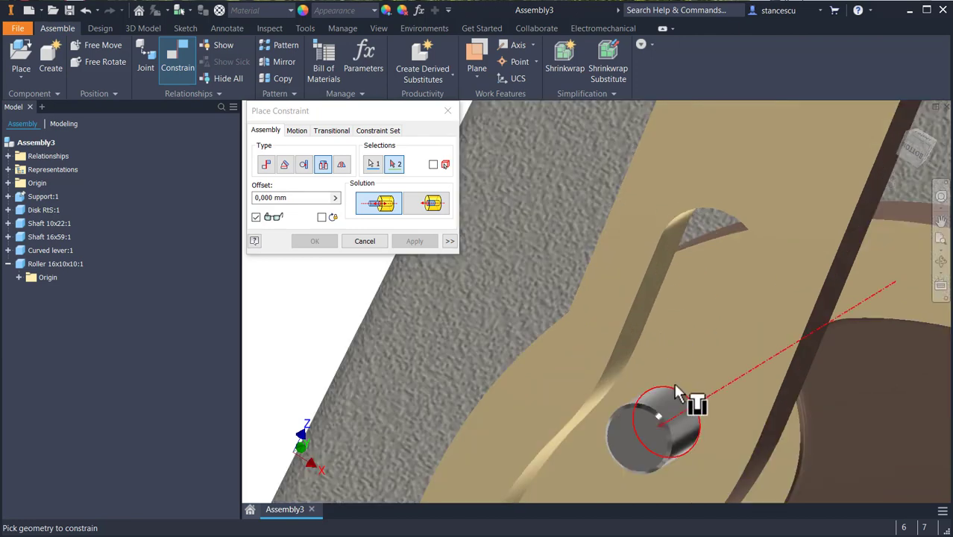
pyautogui.click(690, 398)
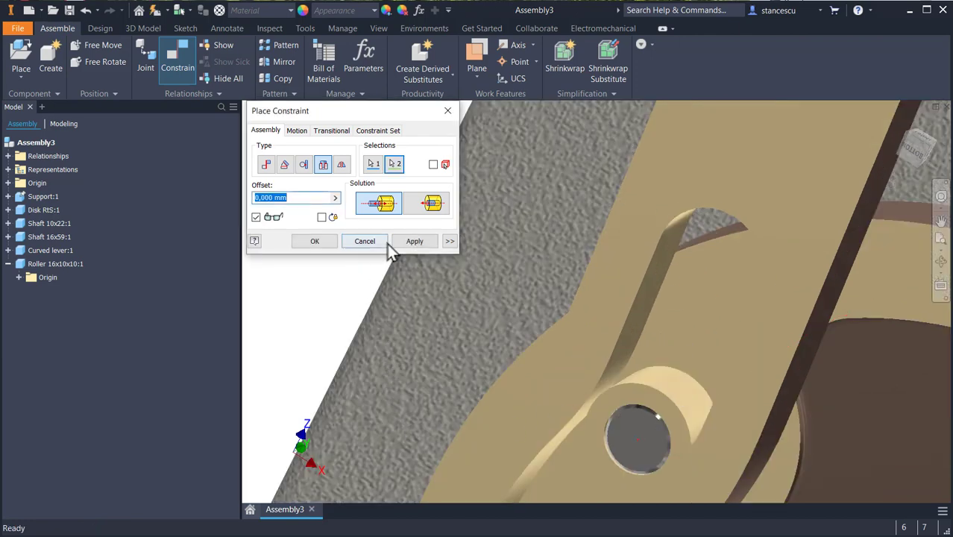
pyautogui.click(316, 242)
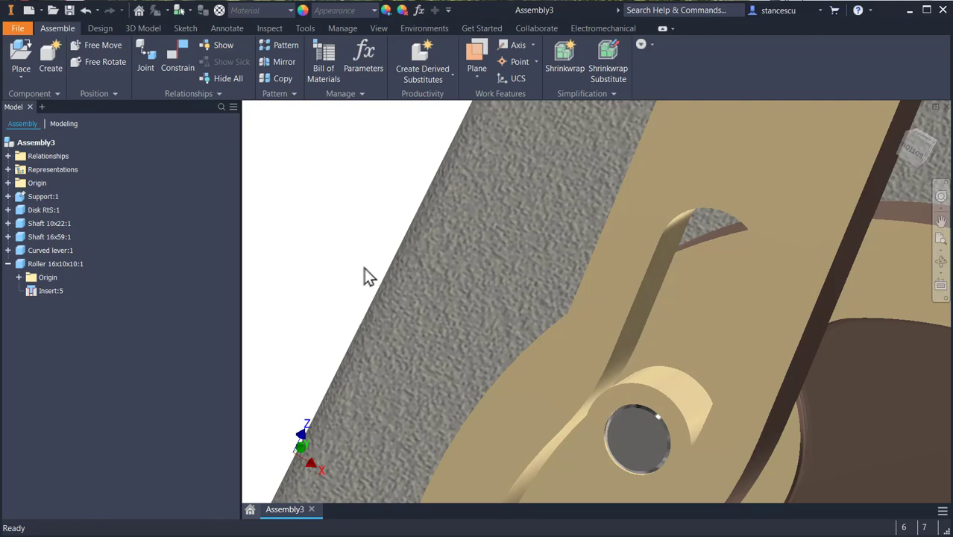
# Rotate the disk slightly to adjust the roller's position at the curved lever's slot
pyautogui.scroll(-2, 601, 310)
pyautogui.scroll(1, 610, 323)
pyautogui.scroll(2, 605, 339)
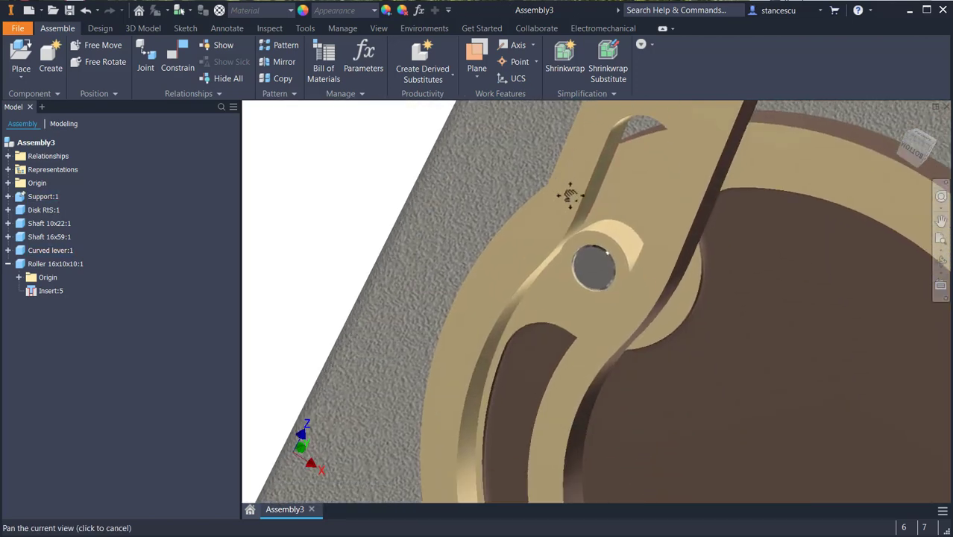
pyautogui.keyDown('shift'); pyautogui.moveTo(500, 283); pyautogui.dragTo(467, 301, button='middle'); pyautogui.keyUp('shift')
pyautogui.moveTo(714, 177); pyautogui.dragTo(593, 265)
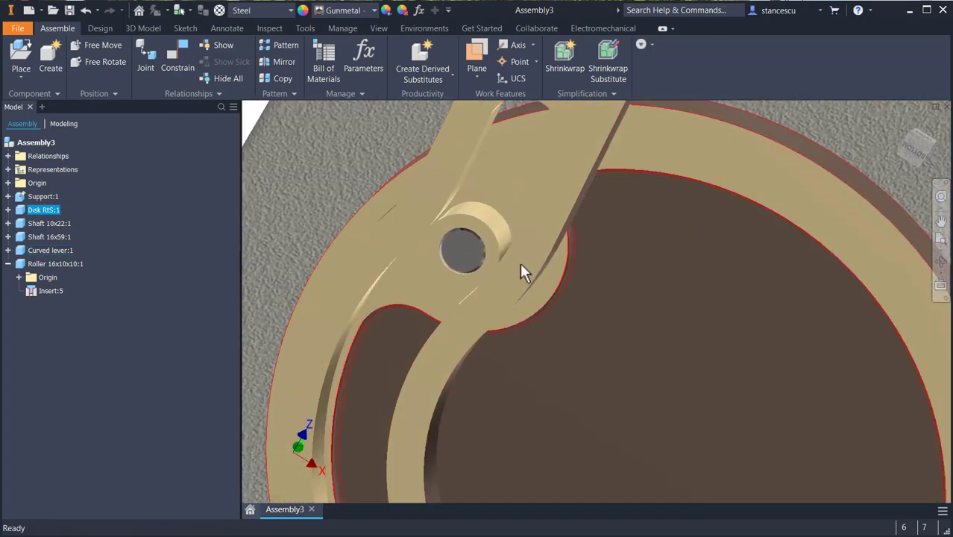
# Add a Transitional constraint between the roller's outer cylindrical face and the straight side face of the curved lever's slot
pyautogui.click(174, 64)
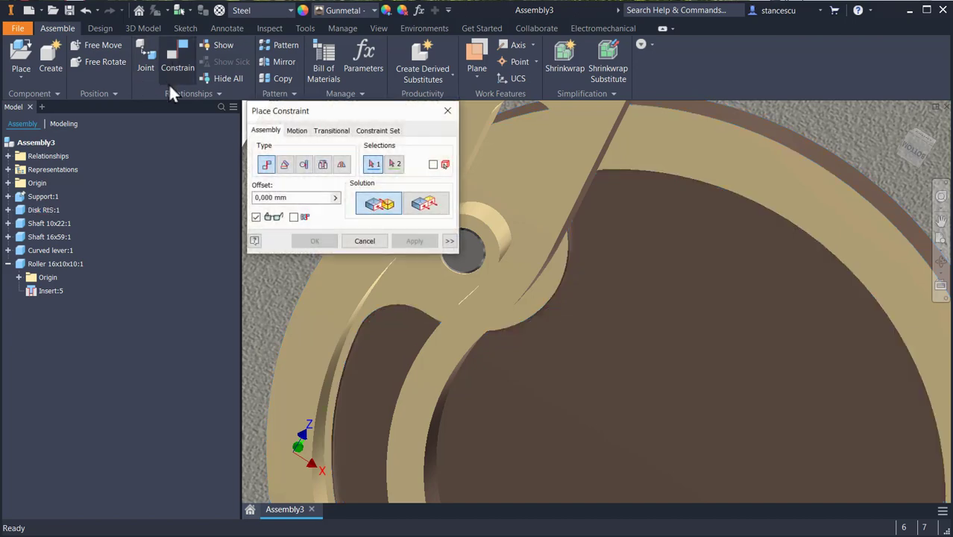
pyautogui.click(325, 133)
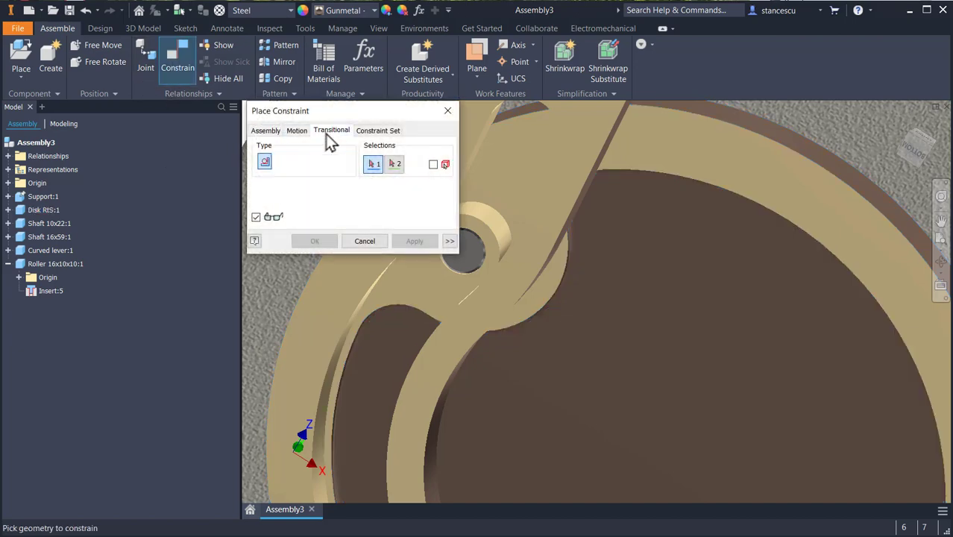
pyautogui.scroll(3, 693, 298)
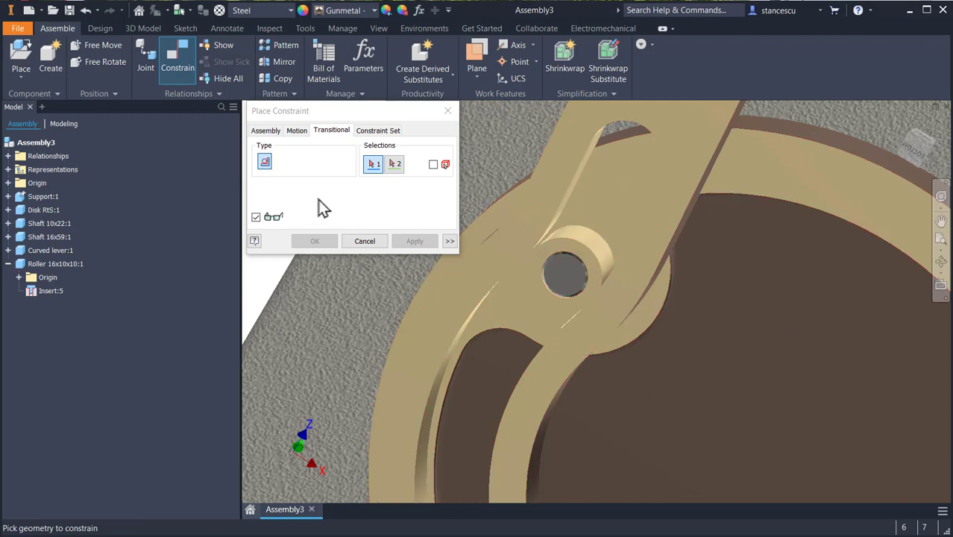
pyautogui.click(561, 228)
pyautogui.press('F4')
pyautogui.moveTo(722, 401); pyautogui.dragTo(721, 402)
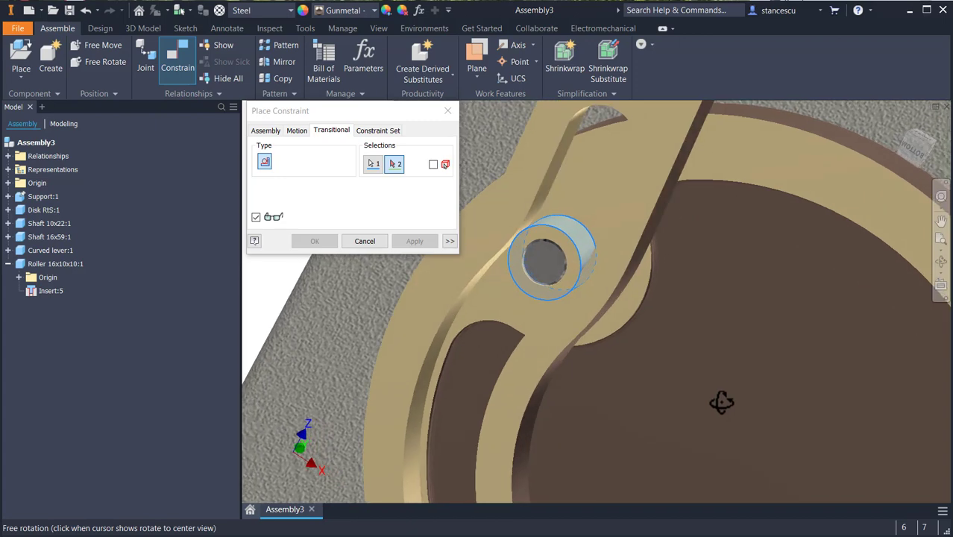
pyautogui.keyDown('shift'); pyautogui.moveTo(721, 403); pyautogui.dragTo(716, 401, button='middle'); pyautogui.keyUp('shift')
pyautogui.scroll(5, 551, 176)
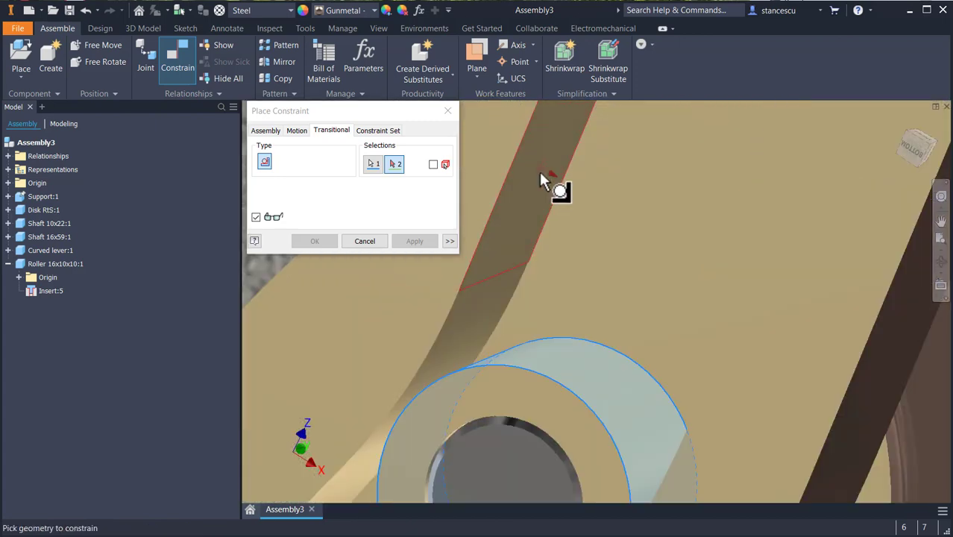
pyautogui.click(525, 207)
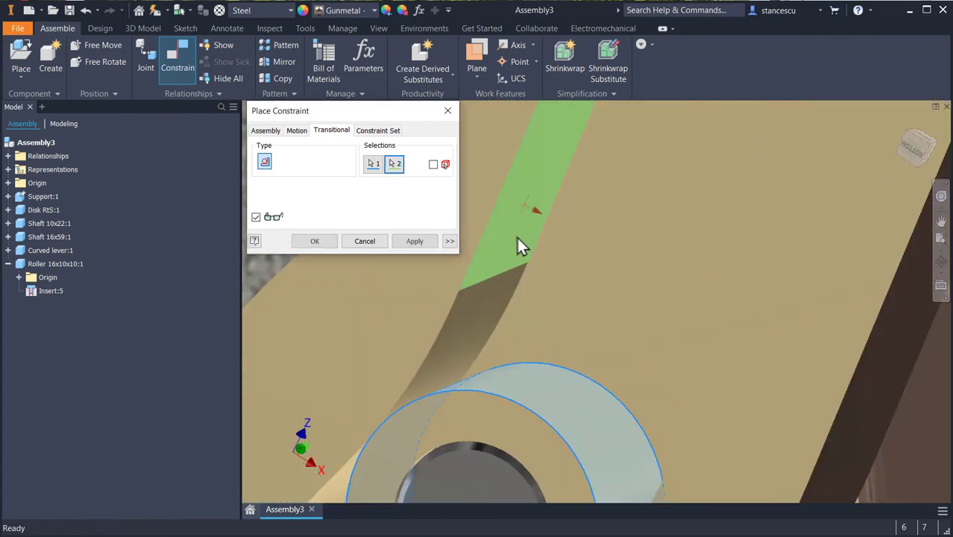
pyautogui.click(313, 241)
pyautogui.scroll(-3, 548, 287)
pyautogui.scroll(3, 561, 298)
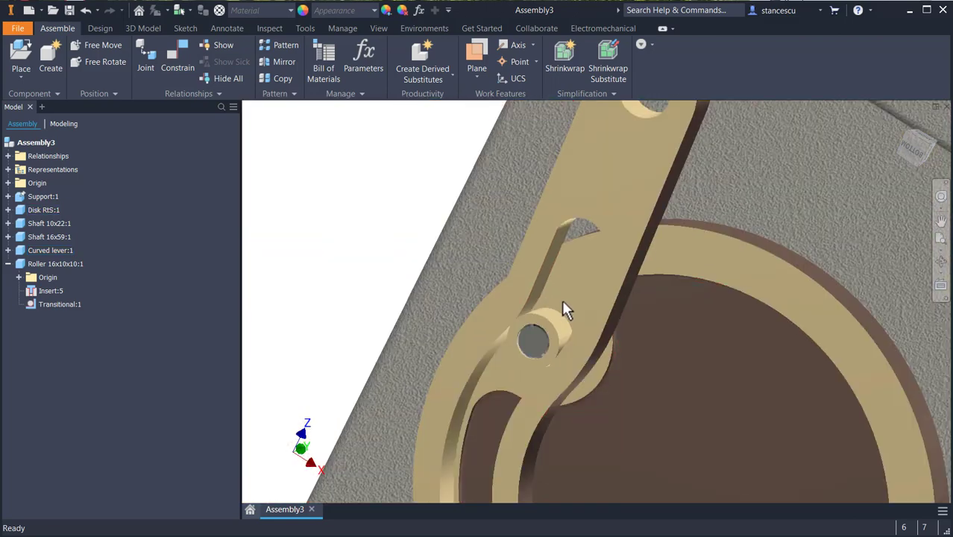
# Show the whole assembly in the home view and turn the disk to check how it drives the curved lever
pyautogui.press('F6')
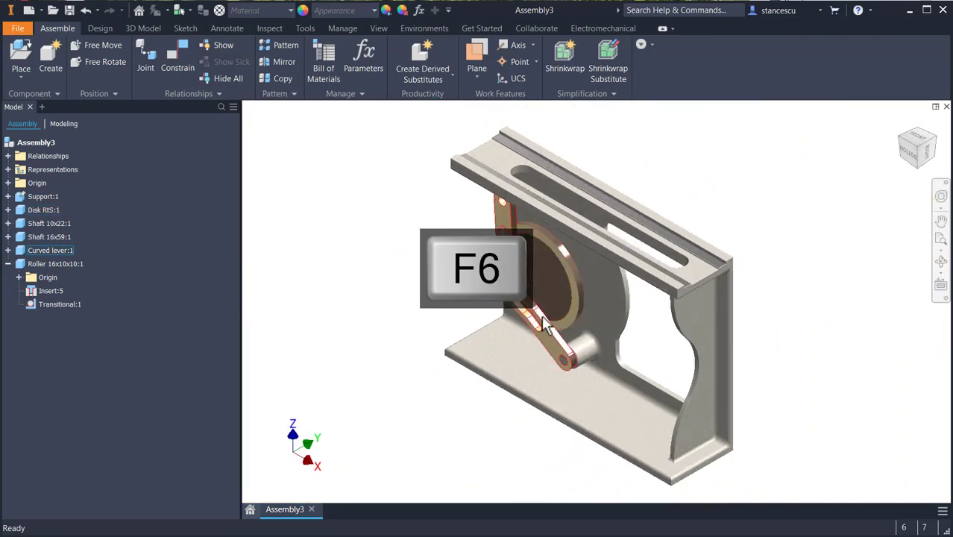
pyautogui.moveTo(552, 253); pyautogui.dragTo(555, 328)
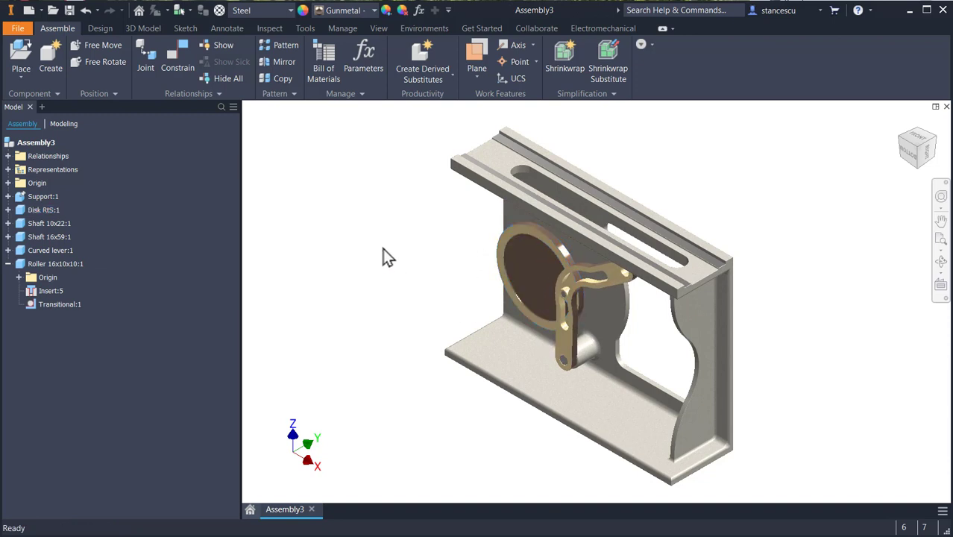
pyautogui.click(418, 247)
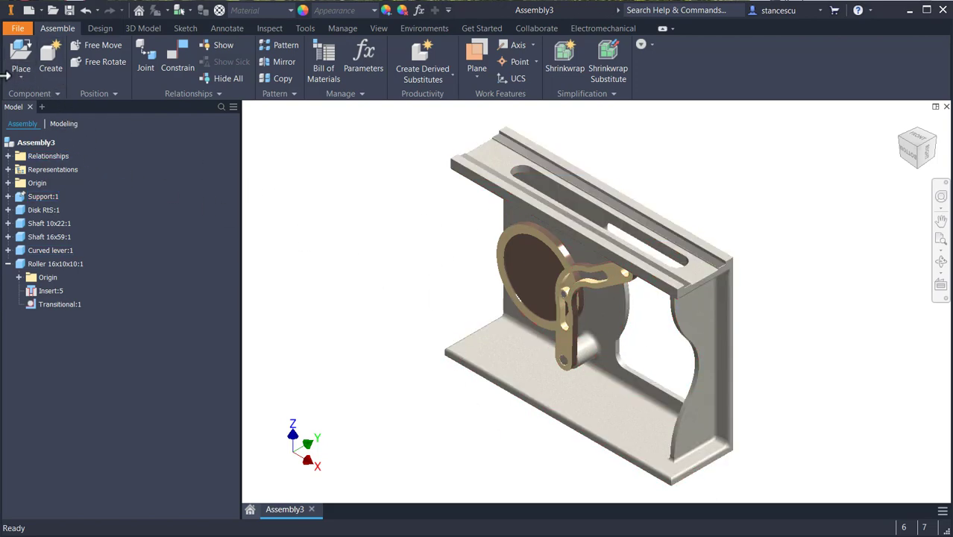
# Save the assembly as RtS together with its modified curved lever, roller and support part files
pyautogui.click(17, 27)
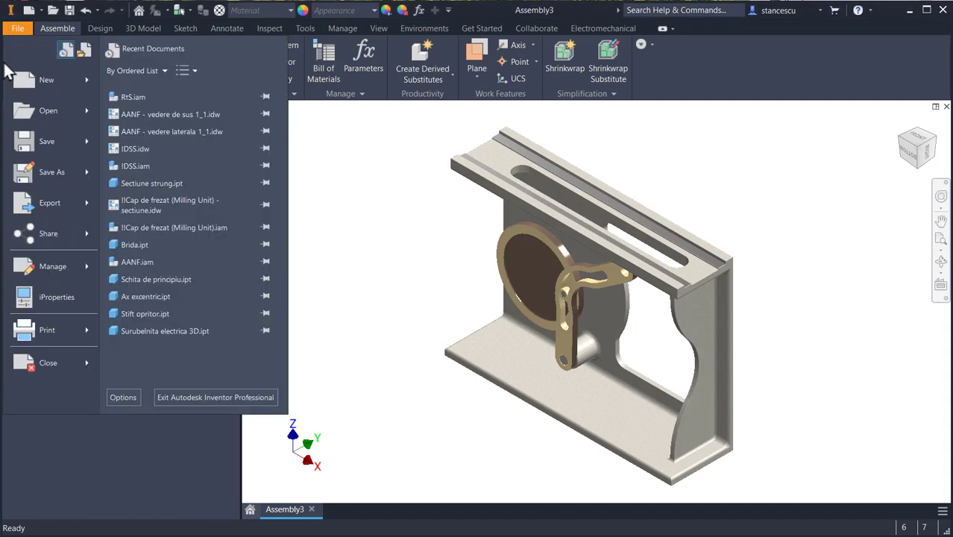
pyautogui.click(38, 141)
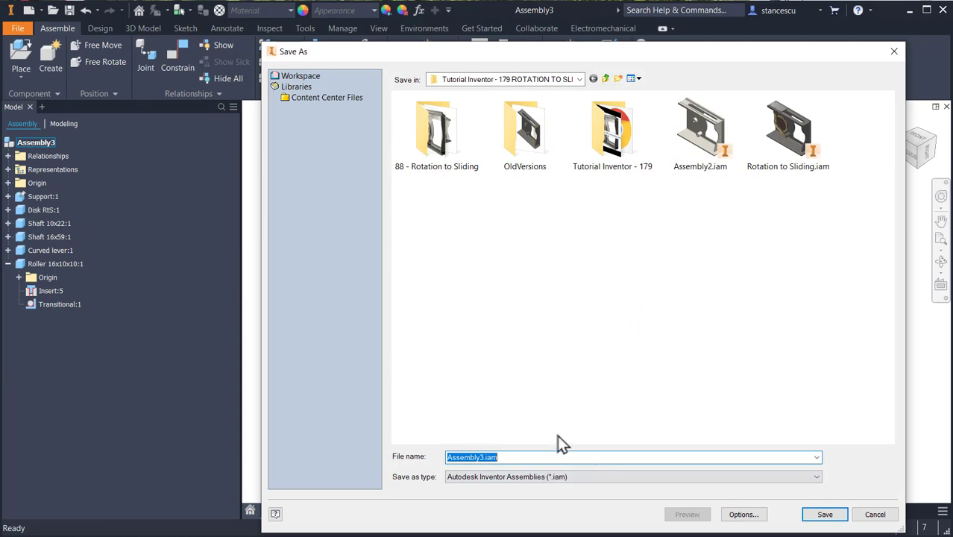
pyautogui.write('RtS')
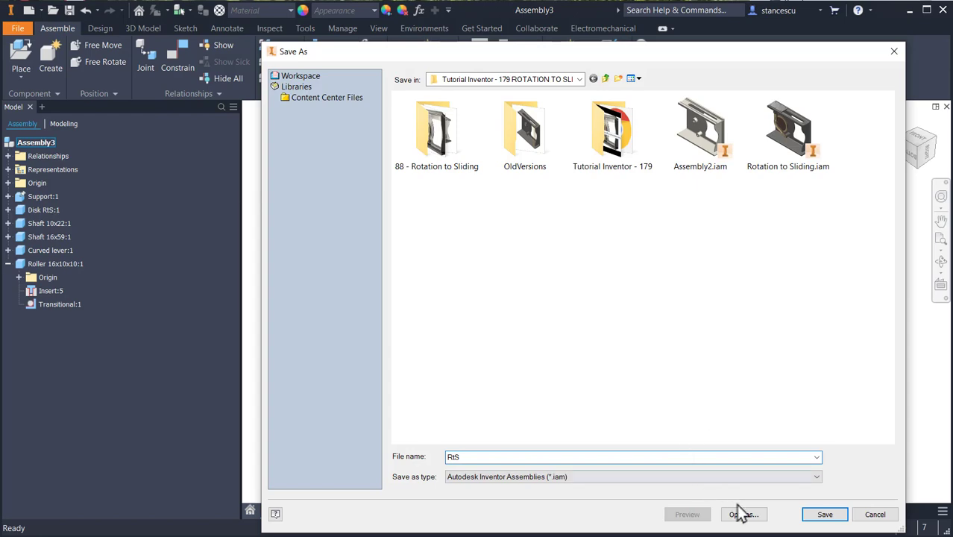
pyautogui.click(810, 519)
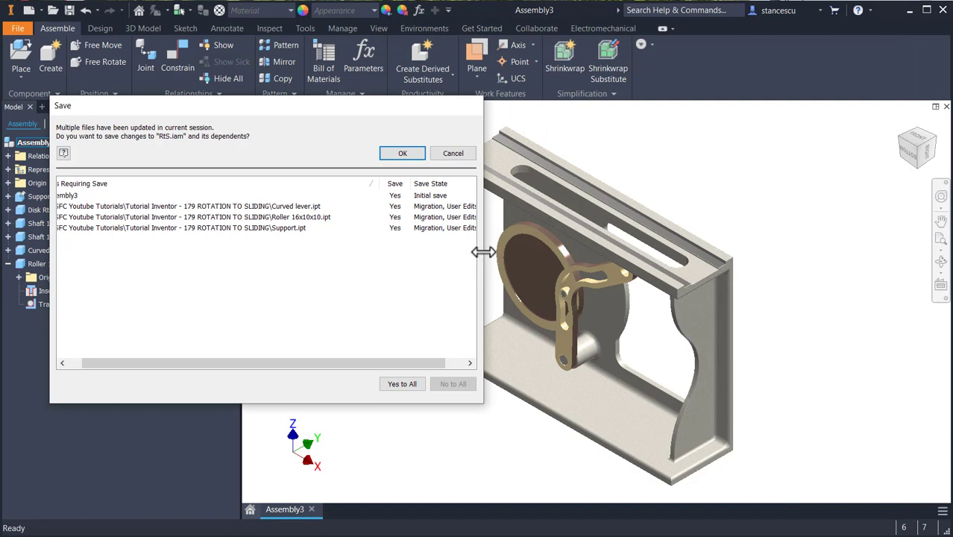
pyautogui.moveTo(485, 251); pyautogui.dragTo(586, 259)
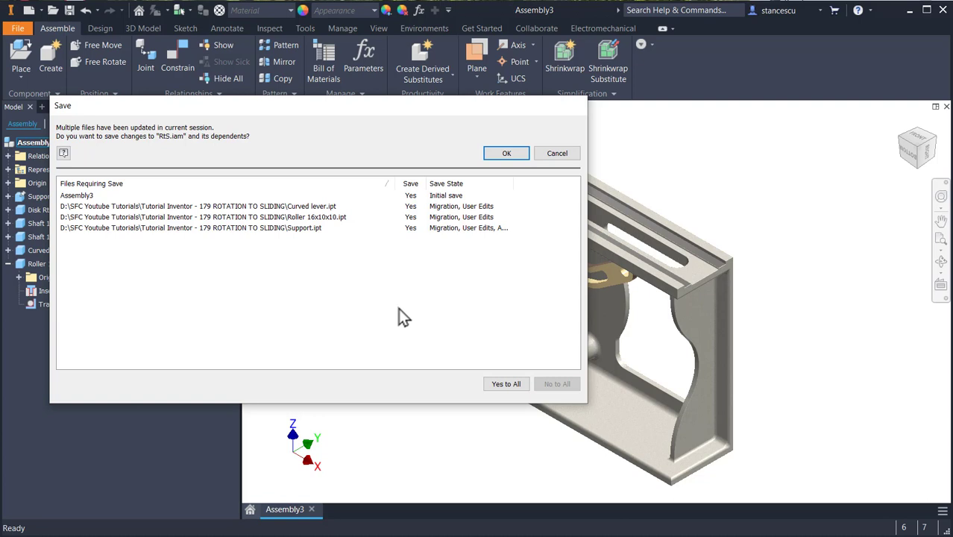
pyautogui.click(506, 154)
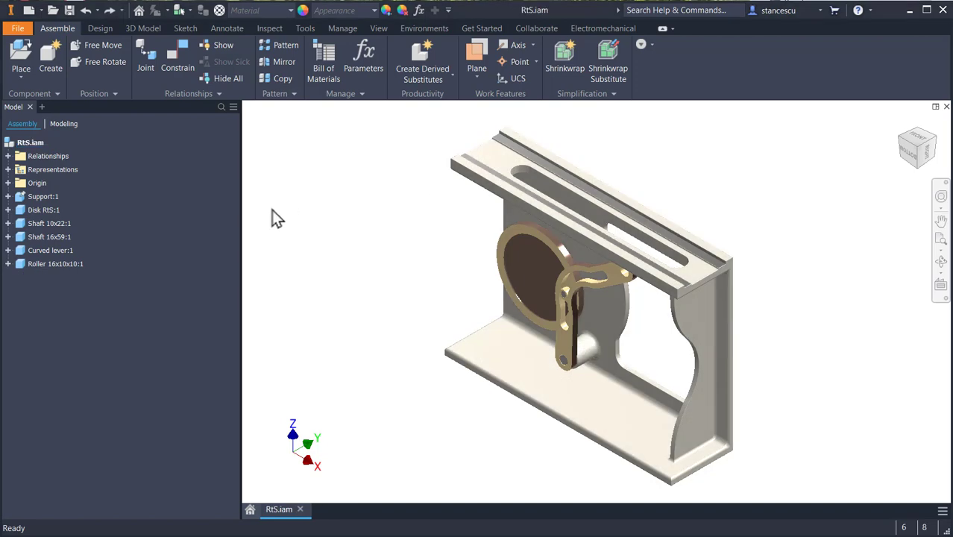
# Place one Lever.ipt and one Slider.ipt in the free space beside the support
pyautogui.click(20, 61)
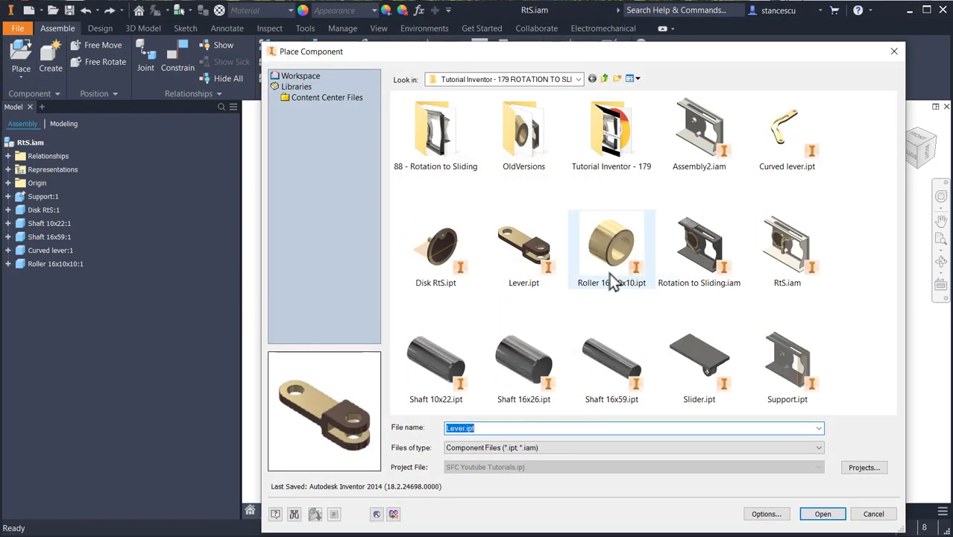
pyautogui.doubleClick(523, 250)
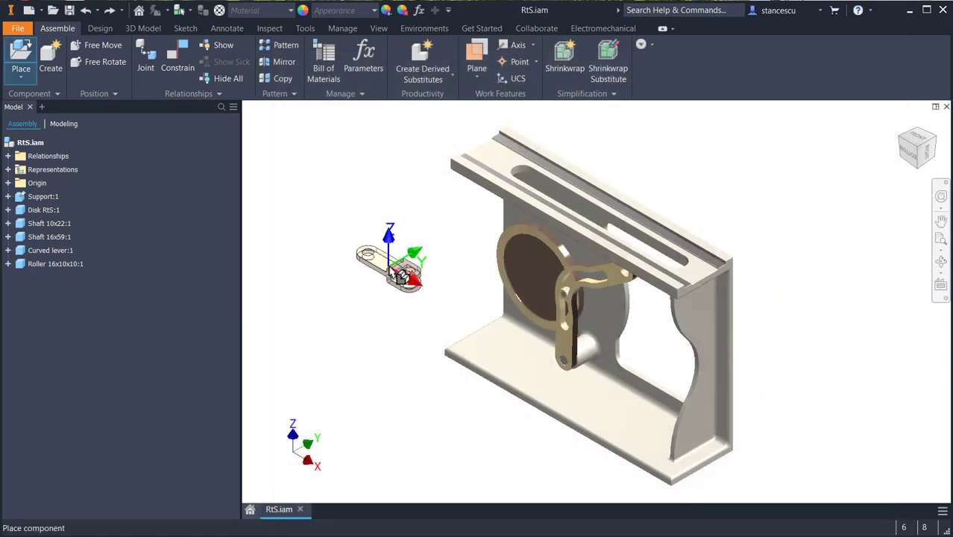
pyautogui.click(404, 252)
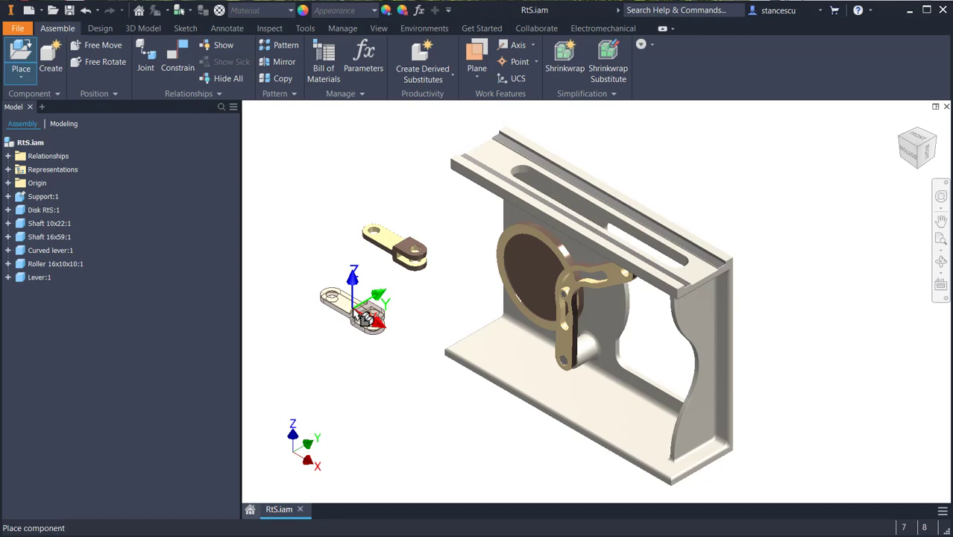
pyautogui.press('Escape')
pyautogui.press('p')
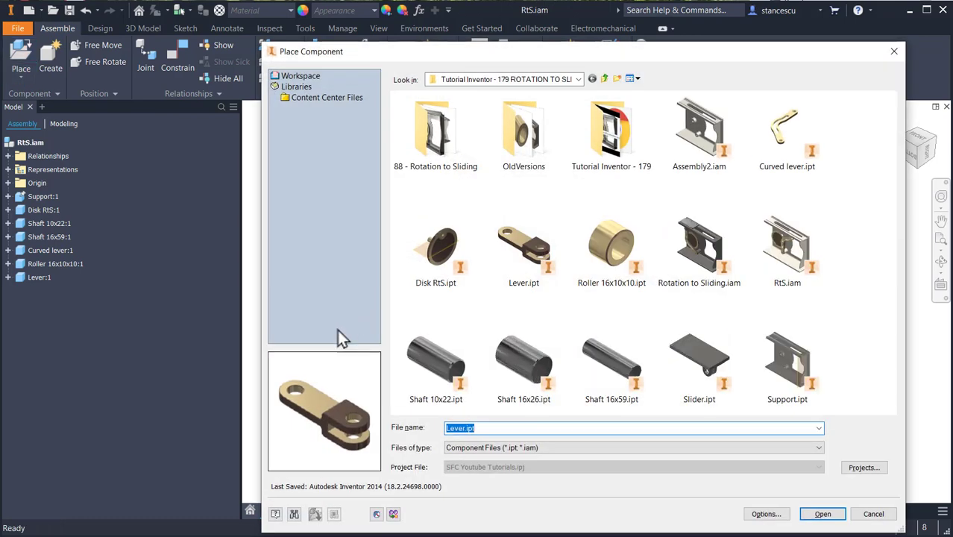
pyautogui.doubleClick(689, 357)
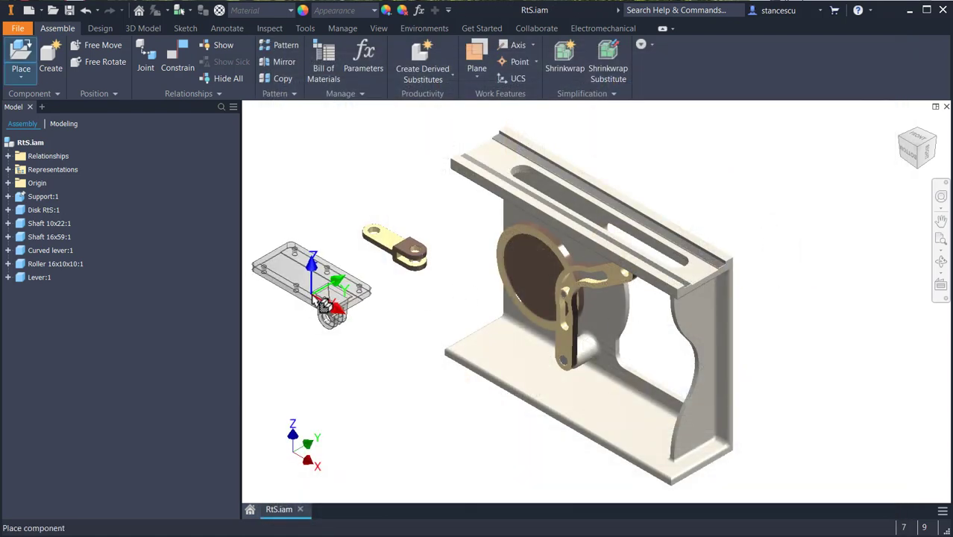
pyautogui.click(322, 307)
pyautogui.press('Escape')
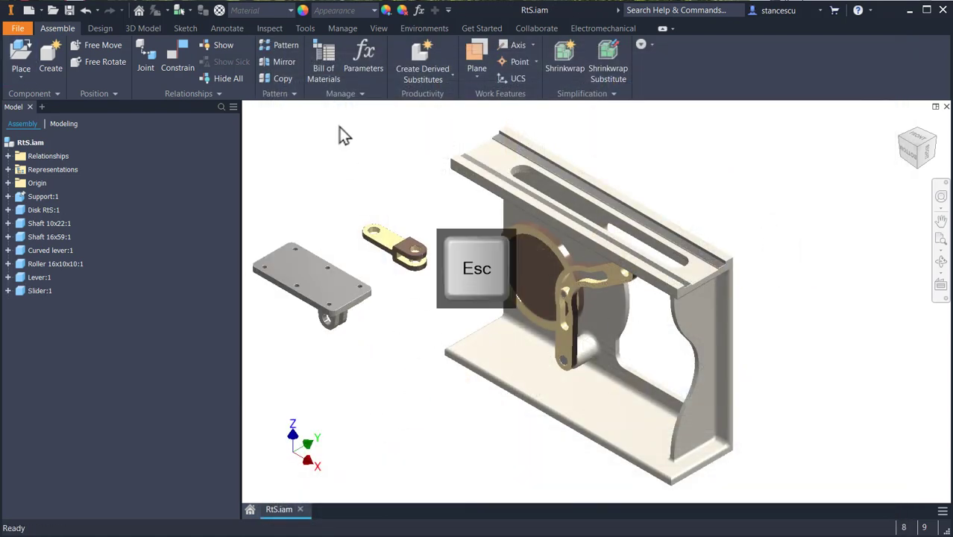
# Add an Insert constraint with 0 mm offset between the lever's forked-end hole and the hole at the curved lever's upper end
pyautogui.click(181, 65)
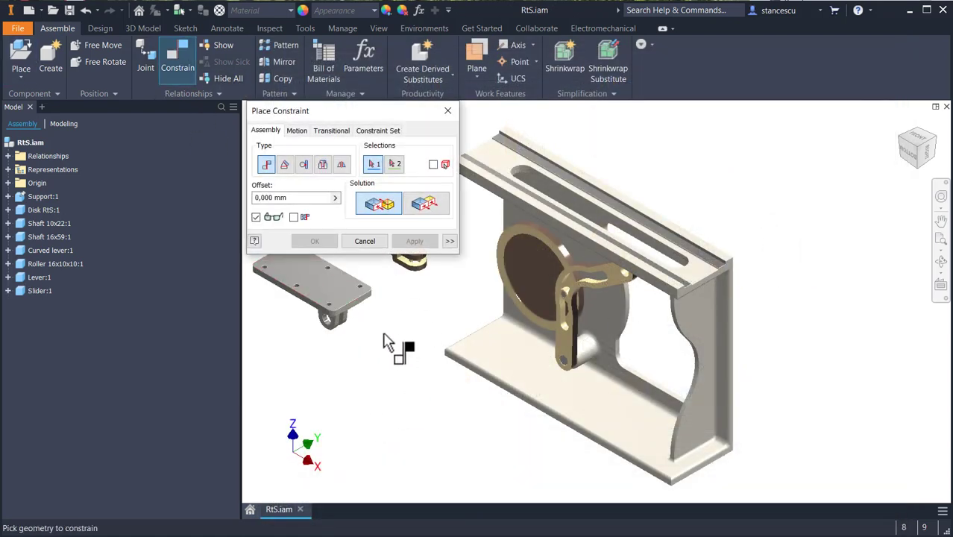
pyautogui.scroll(2, 429, 300)
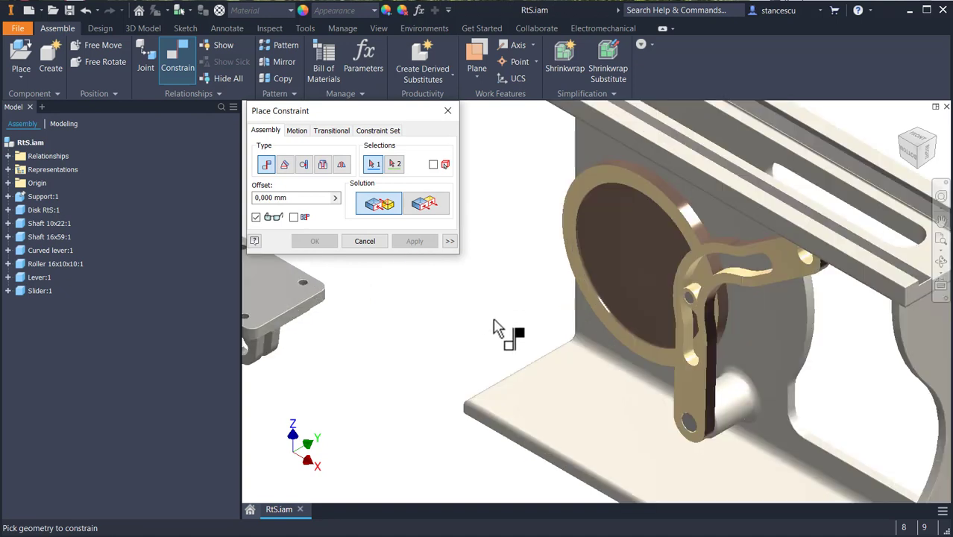
pyautogui.moveTo(502, 325); pyautogui.dragTo(487, 389, button='middle')
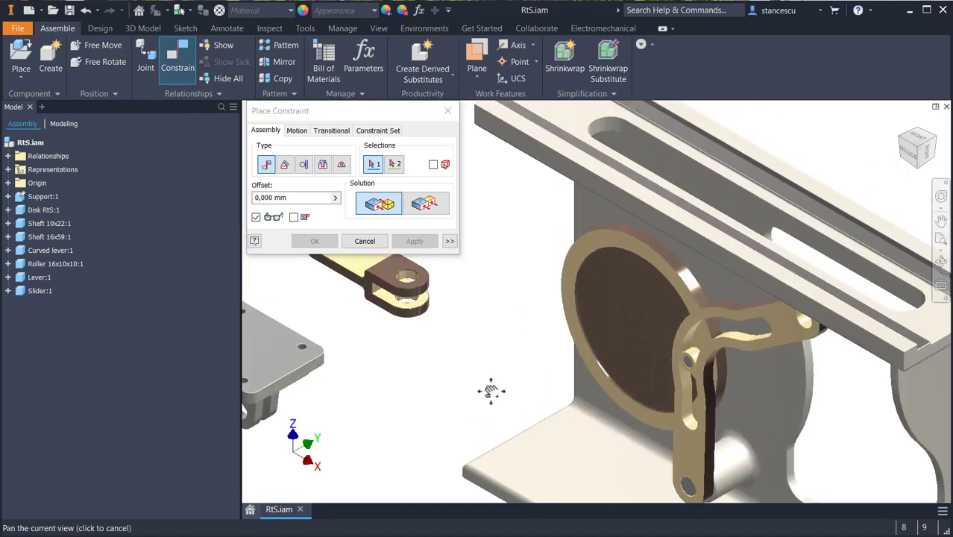
pyautogui.click(322, 164)
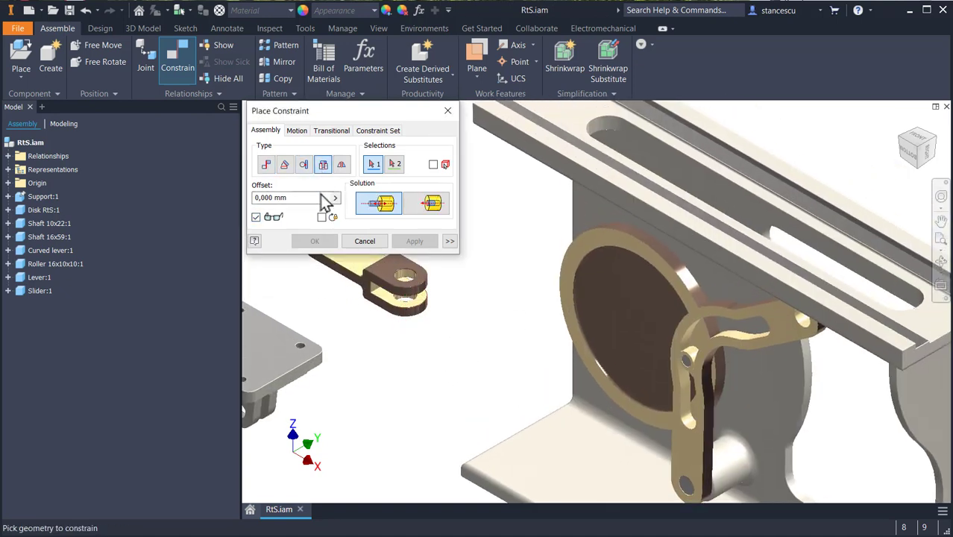
pyautogui.click(410, 307)
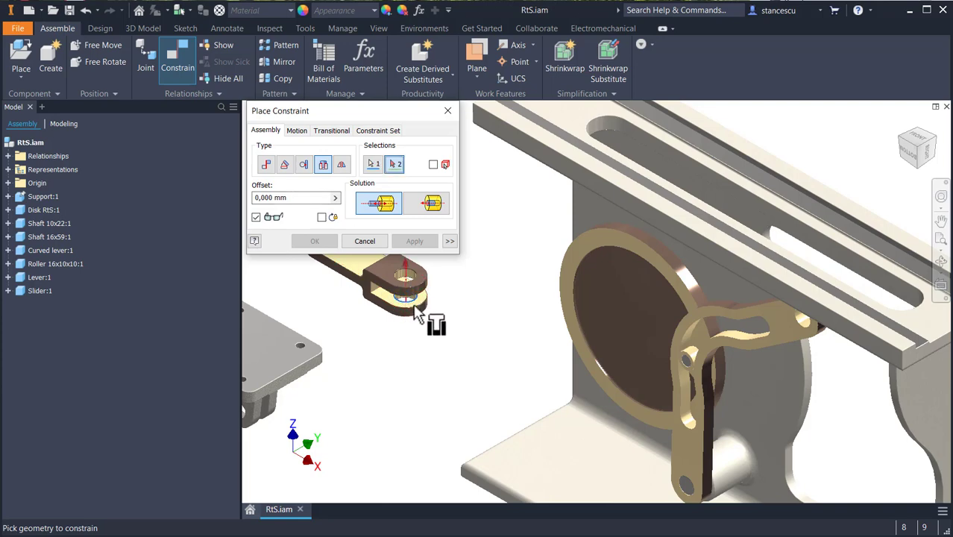
pyautogui.click(803, 327)
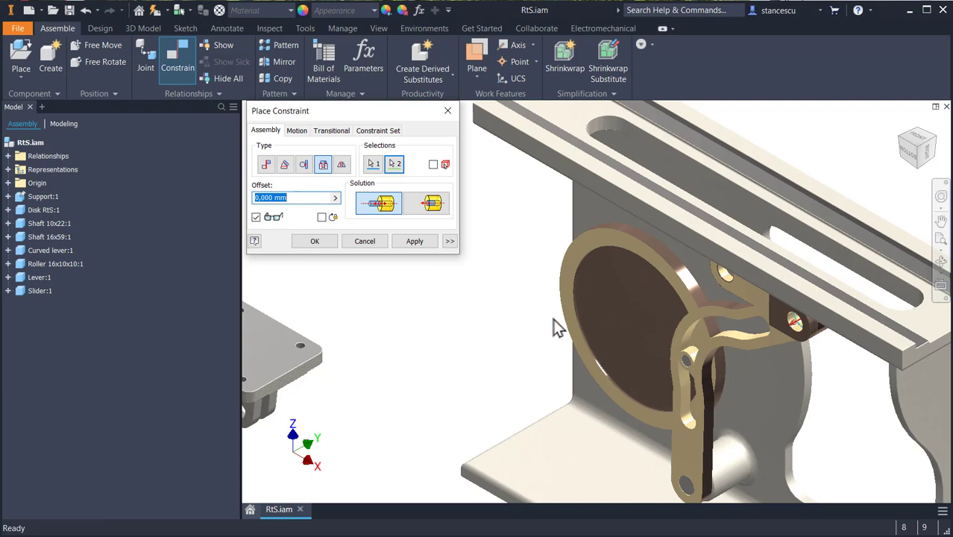
pyautogui.click(315, 240)
# Pull the lever's free end out from under the support's top plate to check how it moves with the curved lever
pyautogui.moveTo(724, 284); pyautogui.dragTo(732, 145)
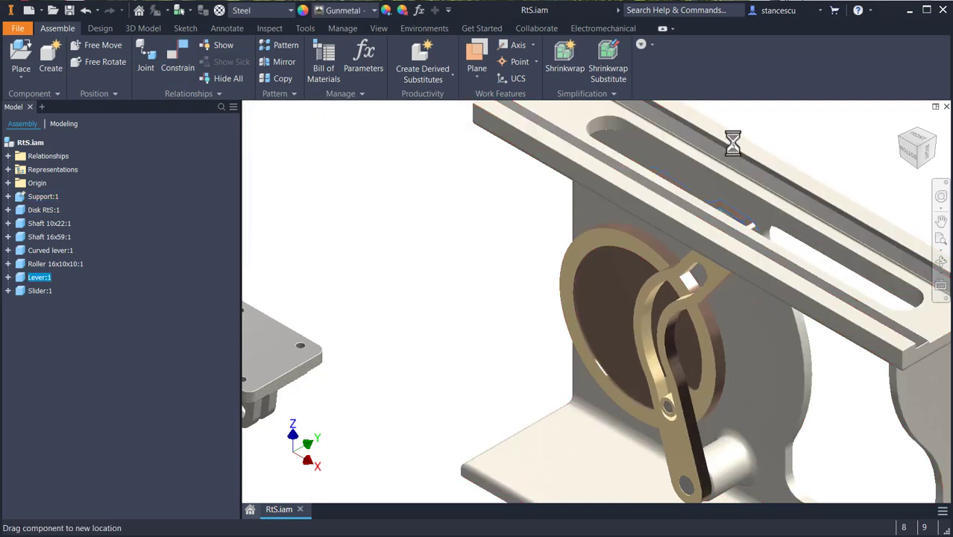
pyautogui.keyDown('shift'); pyautogui.moveTo(598, 316); pyautogui.dragTo(613, 260, button='middle'); pyautogui.keyUp('shift')
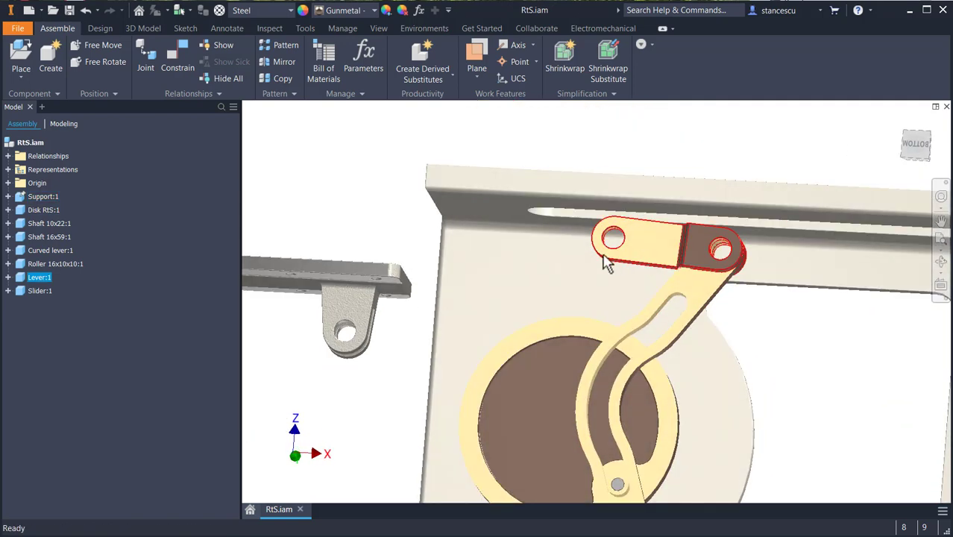
pyautogui.moveTo(615, 257); pyautogui.dragTo(622, 224)
pyautogui.click(774, 339)
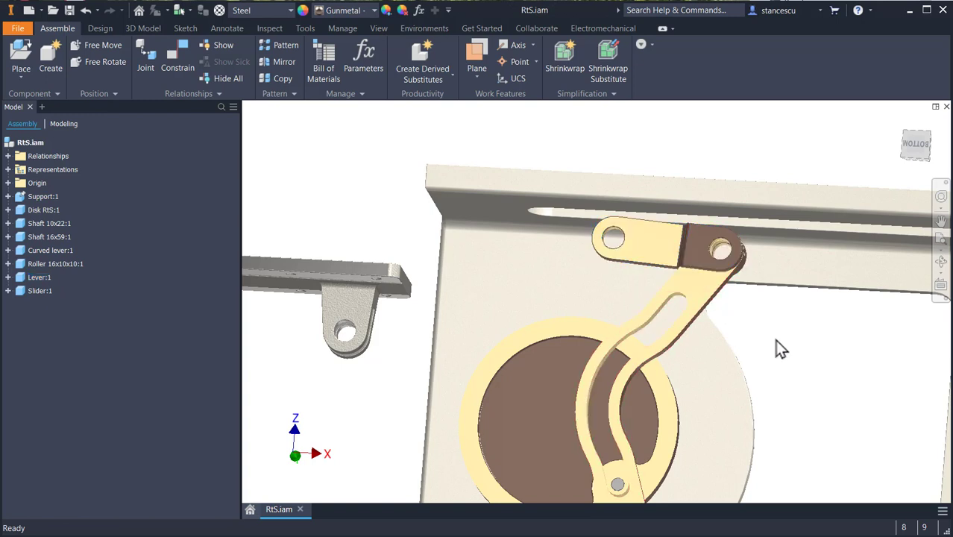
# Ground the curved lever and swing the lever about their shared hole so its free end points away from the disk
pyautogui.click(701, 292)
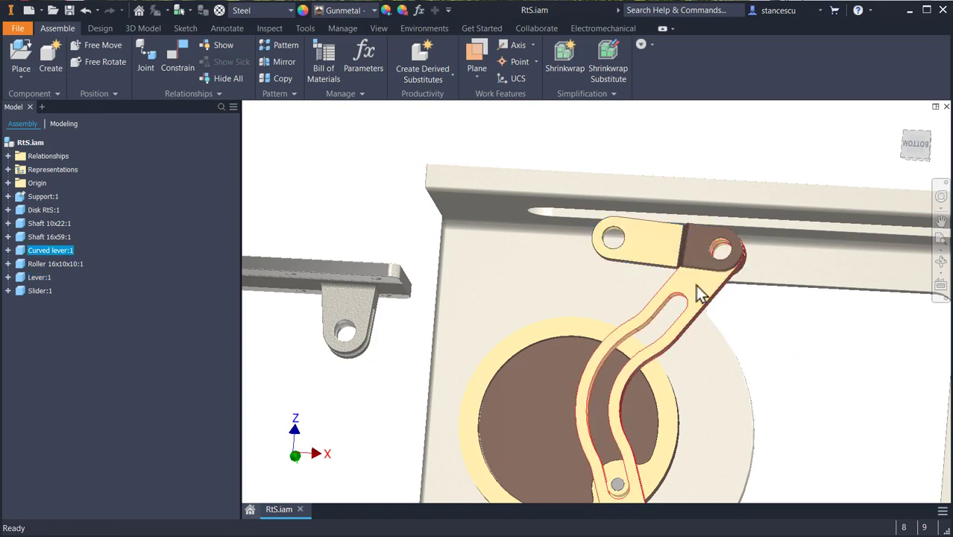
pyautogui.rightClick(700, 292)
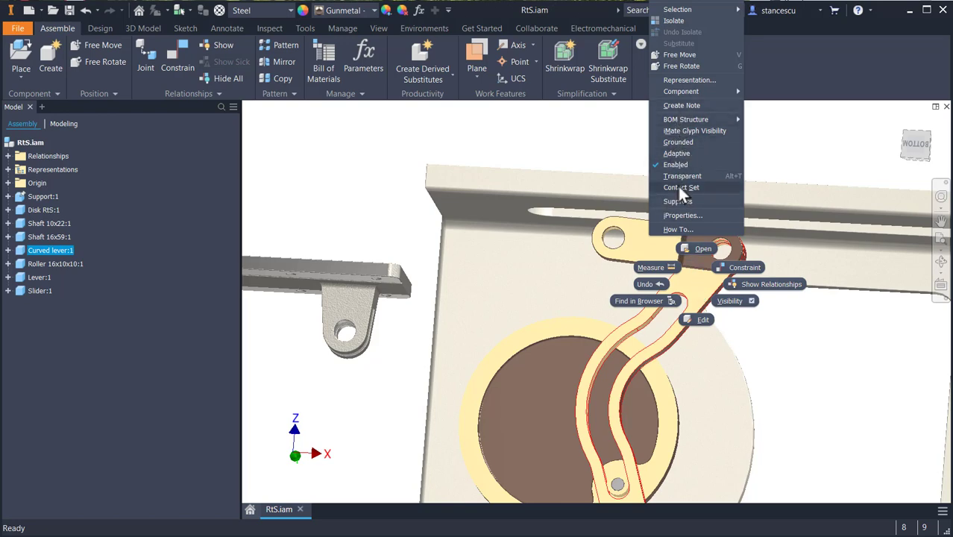
pyautogui.click(678, 143)
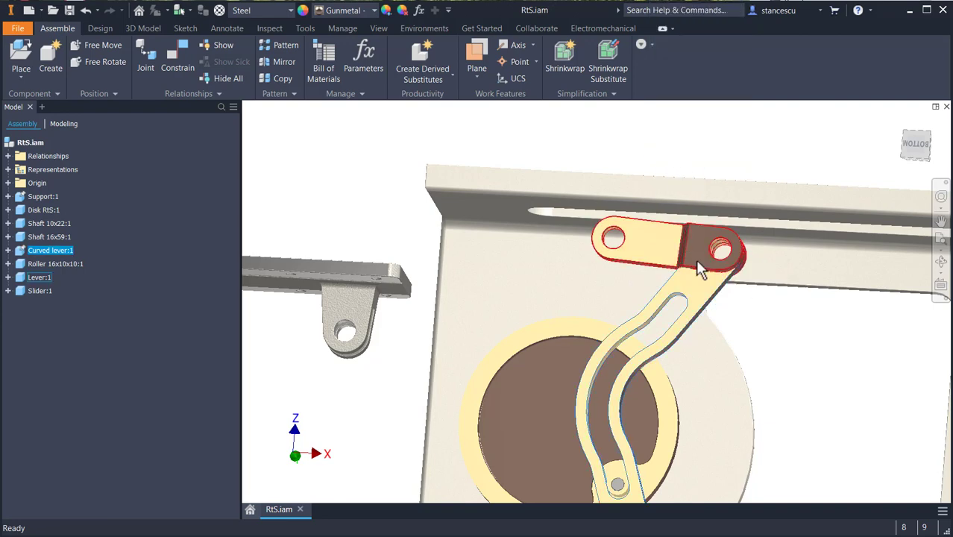
pyautogui.moveTo(638, 255); pyautogui.dragTo(778, 259)
# Remove the grounding from the curved lever and move it slightly to check that it swings freely
pyautogui.click(694, 286)
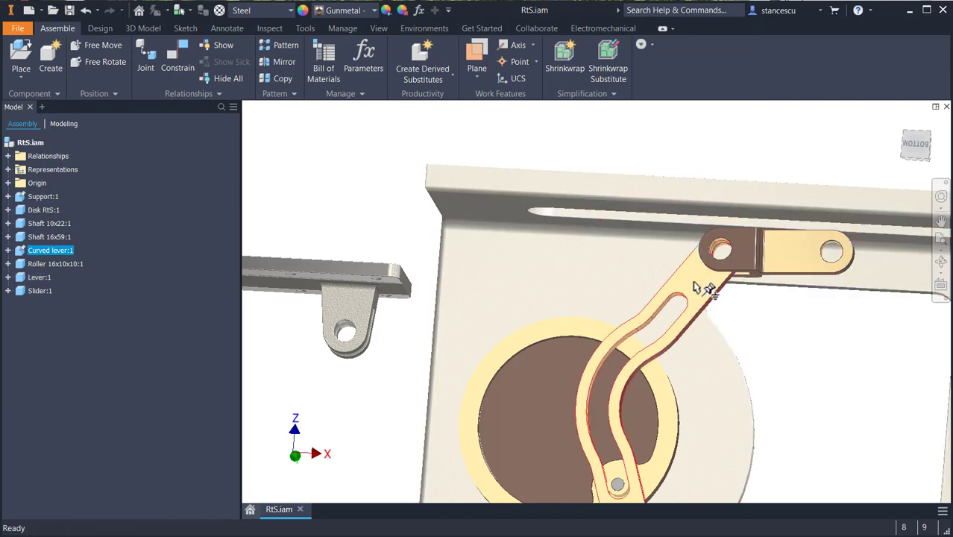
pyautogui.rightClick(694, 287)
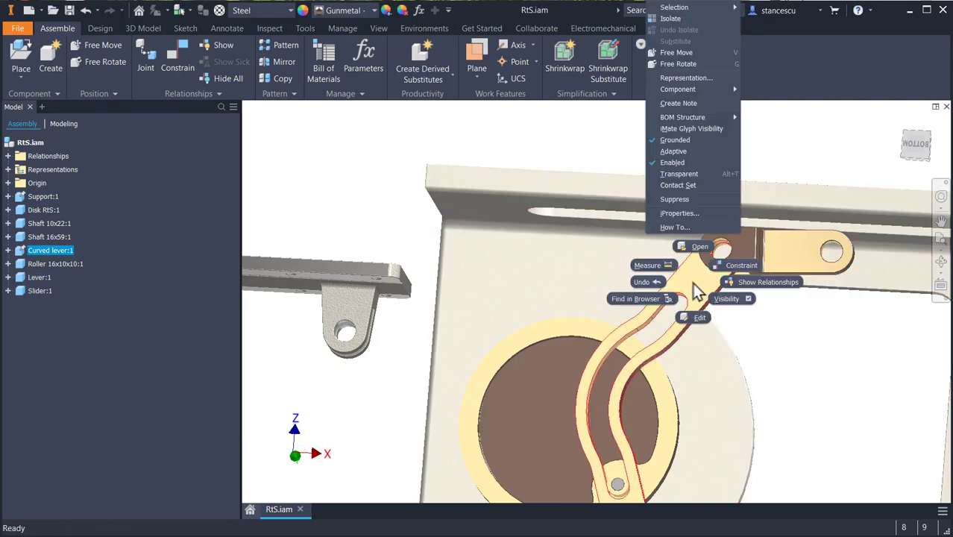
pyautogui.click(676, 142)
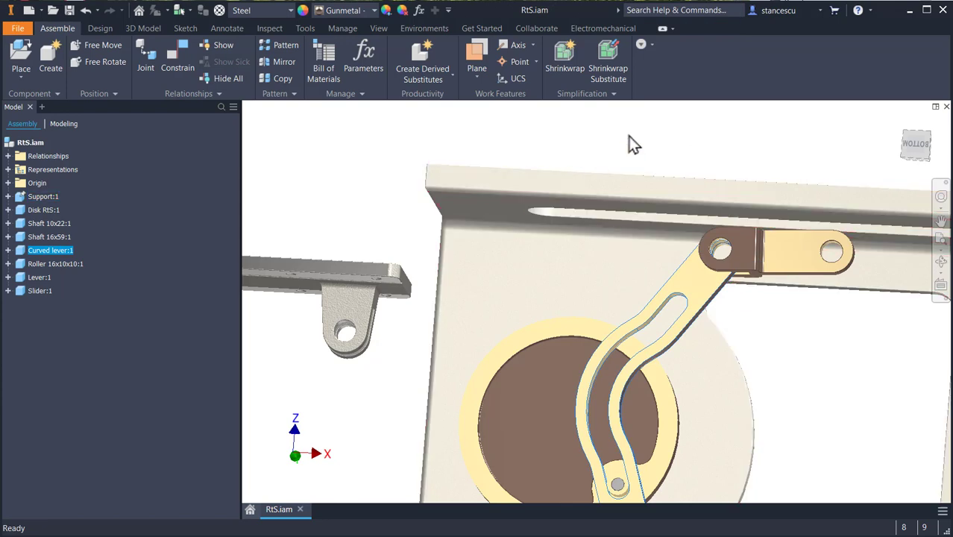
pyautogui.moveTo(695, 304); pyautogui.dragTo(672, 319)
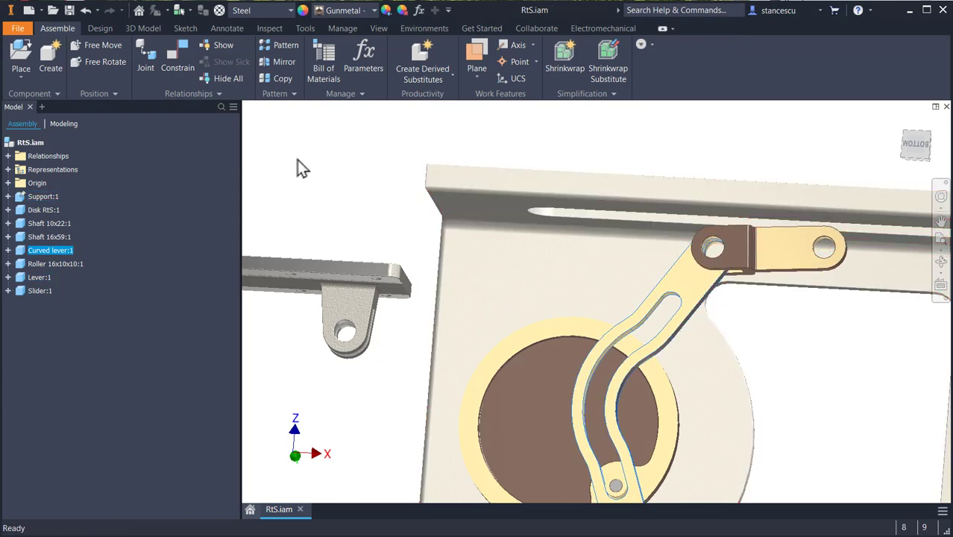
pyautogui.click(327, 159)
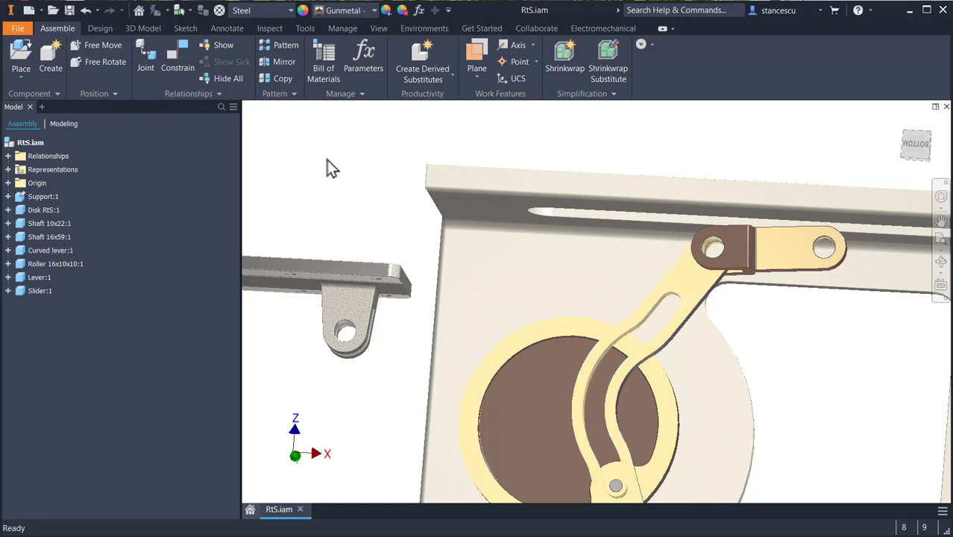
# Try to join the slider's bracket hole to the lever's free-end hole with an Insert constraint at 0 mm offset
pyautogui.click(186, 49)
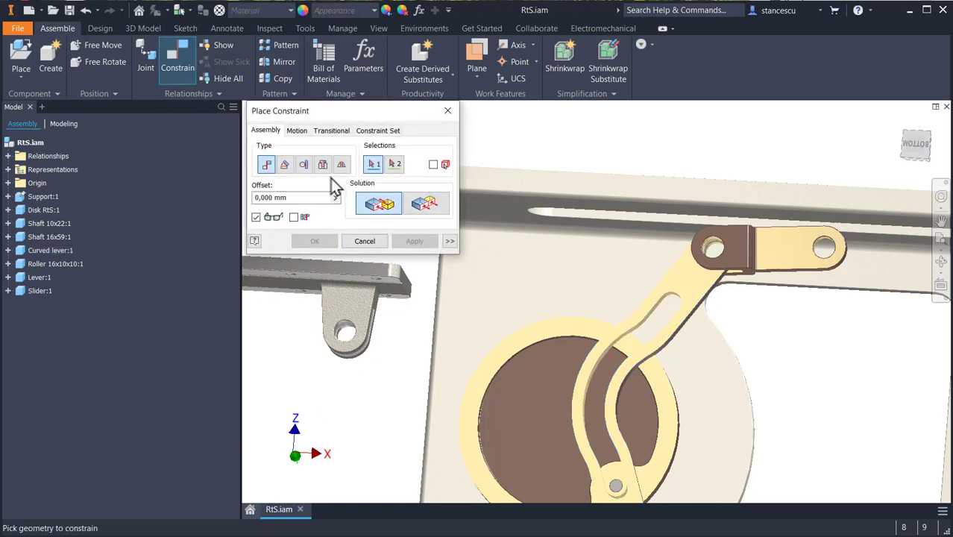
pyautogui.click(323, 165)
pyautogui.click(823, 262)
pyautogui.keyDown('shift'); pyautogui.moveTo(404, 372); pyautogui.dragTo(415, 317, button='middle'); pyautogui.keyUp('shift')
pyautogui.moveTo(684, 394); pyautogui.dragTo(779, 434, button='middle')
pyautogui.scroll(-3, 538, 209)
pyautogui.moveTo(570, 234); pyautogui.dragTo(638, 274, button='middle')
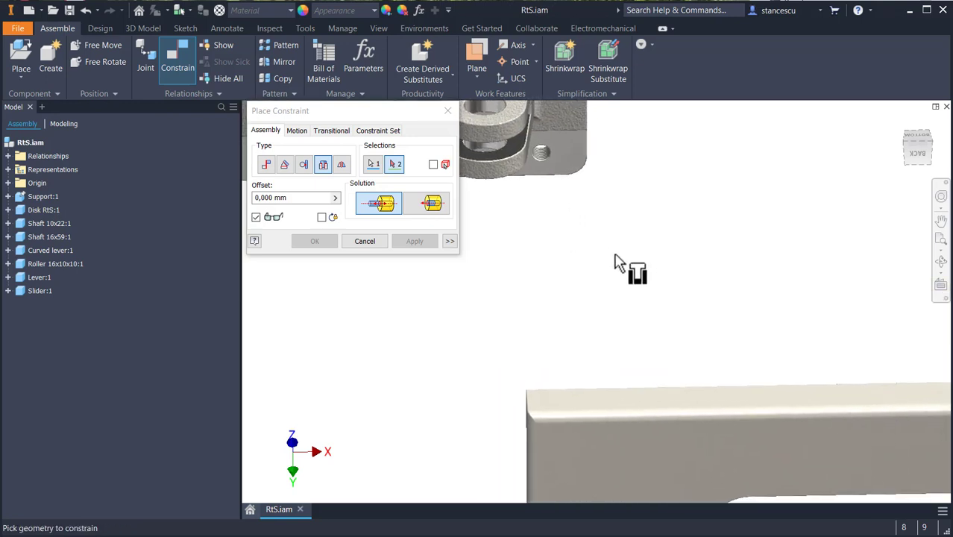
pyautogui.click(500, 151)
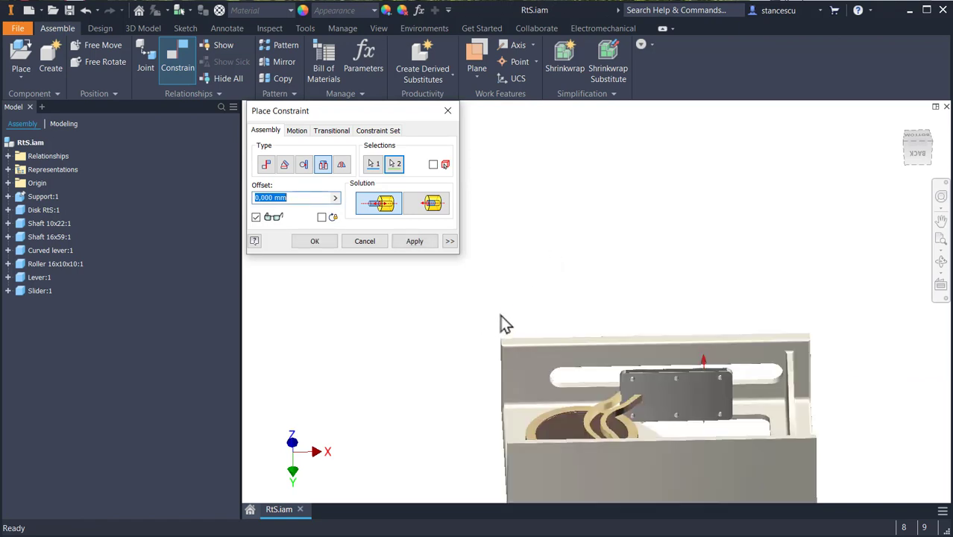
pyautogui.press('F6')
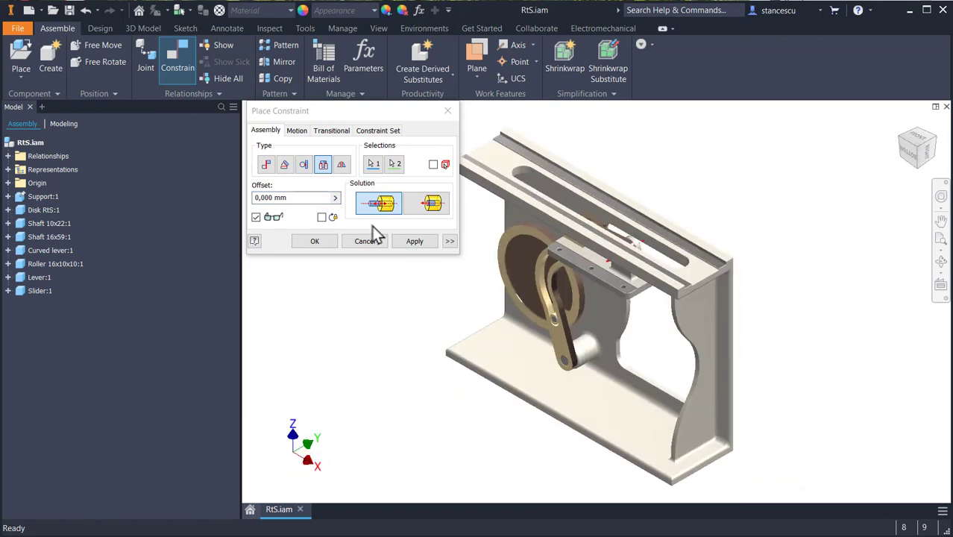
pyautogui.click(415, 244)
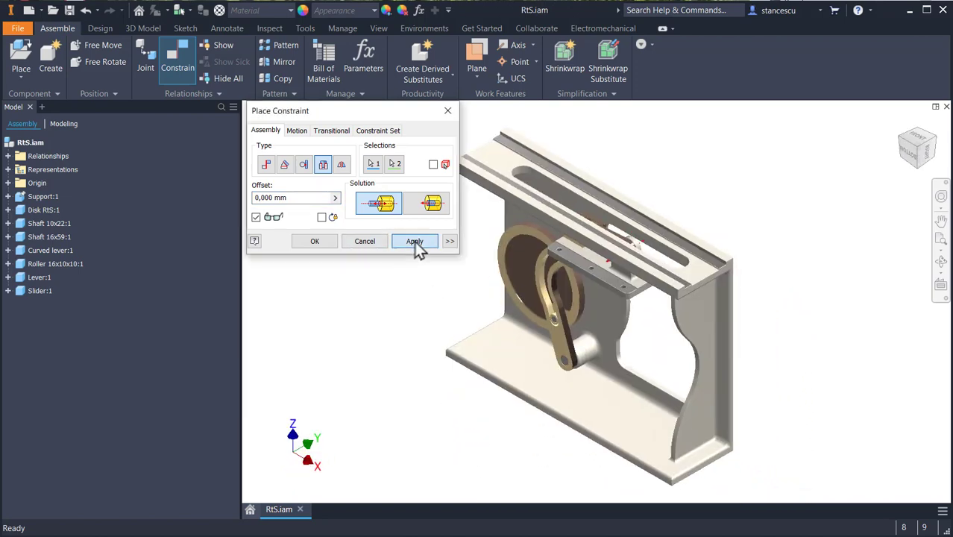
pyautogui.click(369, 243)
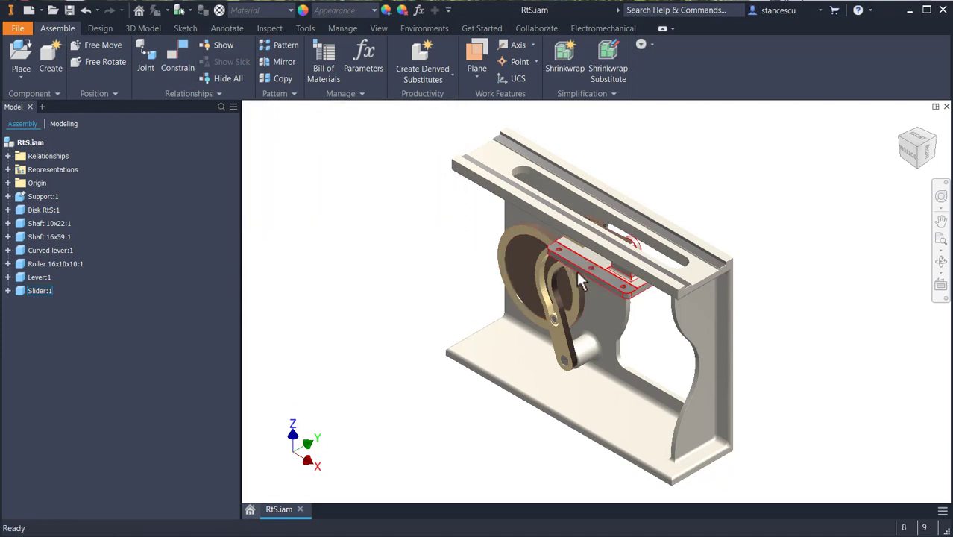
# Turn the slider about the lever to inspect its orientation, and delete the slider's Insert constraint
pyautogui.moveTo(576, 266)
pyautogui.mouseDown()
pyautogui.moveTo(631, 308)
pyautogui.moveTo(580, 308)
pyautogui.moveTo(577, 282)
pyautogui.mouseUp()
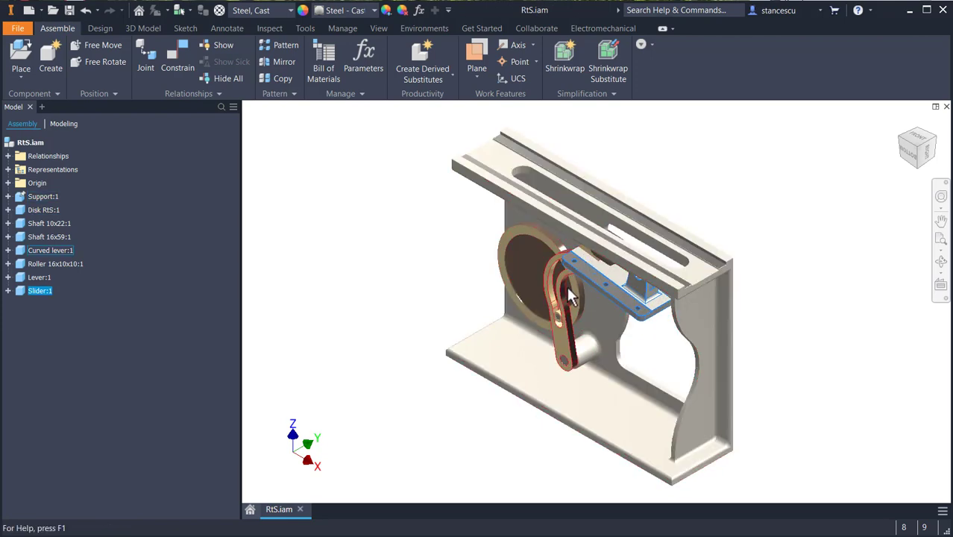
pyautogui.keyDown('shift'); pyautogui.moveTo(573, 291); pyautogui.dragTo(594, 276, button='middle'); pyautogui.keyUp('shift')
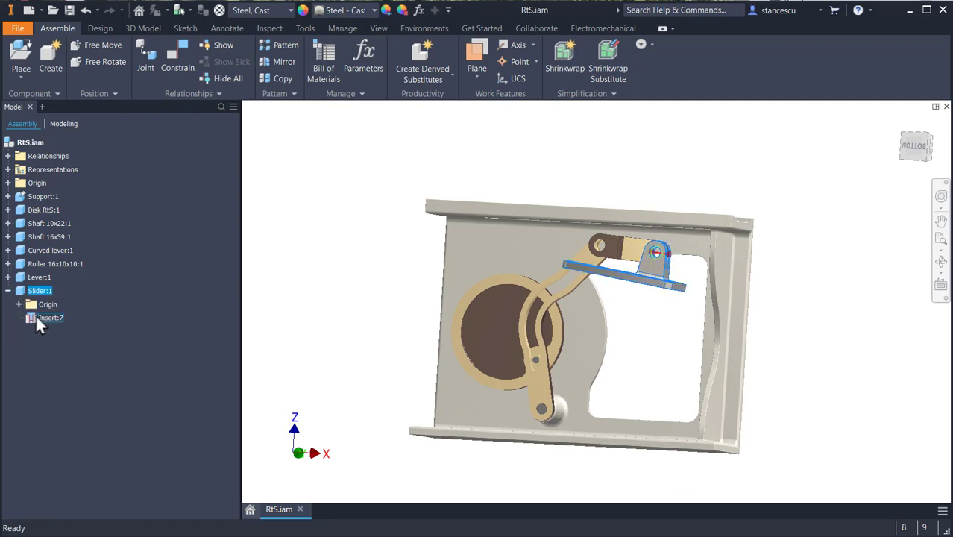
pyautogui.rightClick(37, 316)
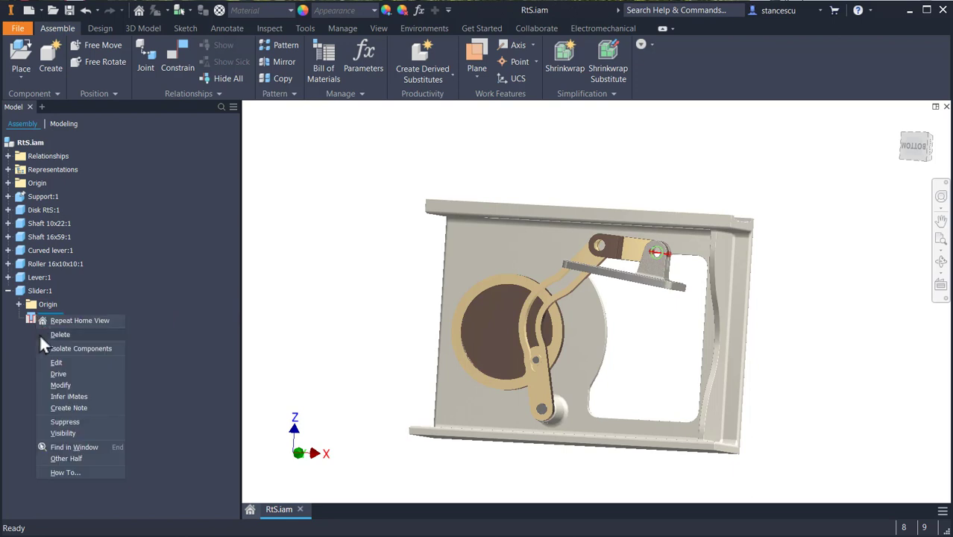
pyautogui.click(64, 334)
# Move the slider beside the support and free-rotate it so its plate faces up and its bracket hangs below
pyautogui.moveTo(664, 269); pyautogui.dragTo(348, 296)
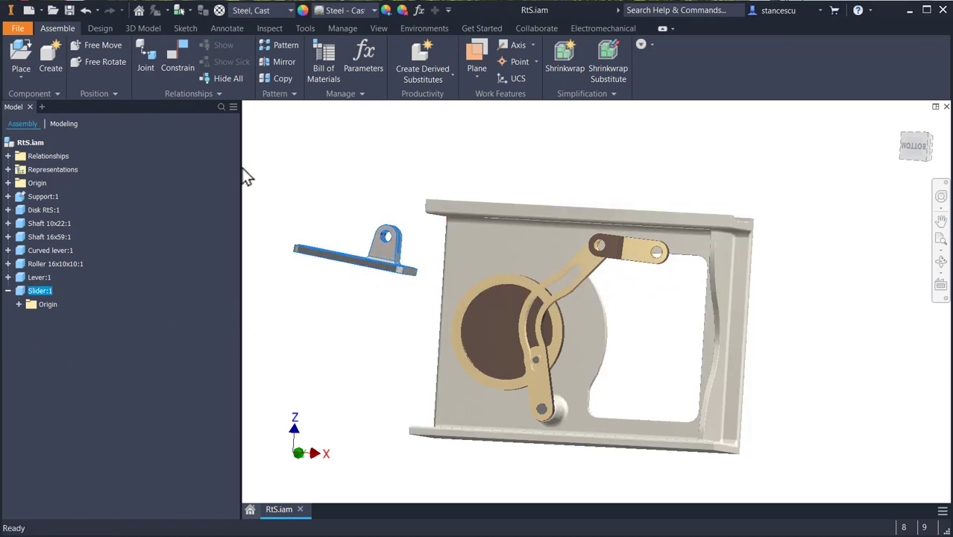
pyautogui.click(101, 64)
pyautogui.moveTo(347, 258); pyautogui.dragTo(391, 150)
pyautogui.press('Escape')
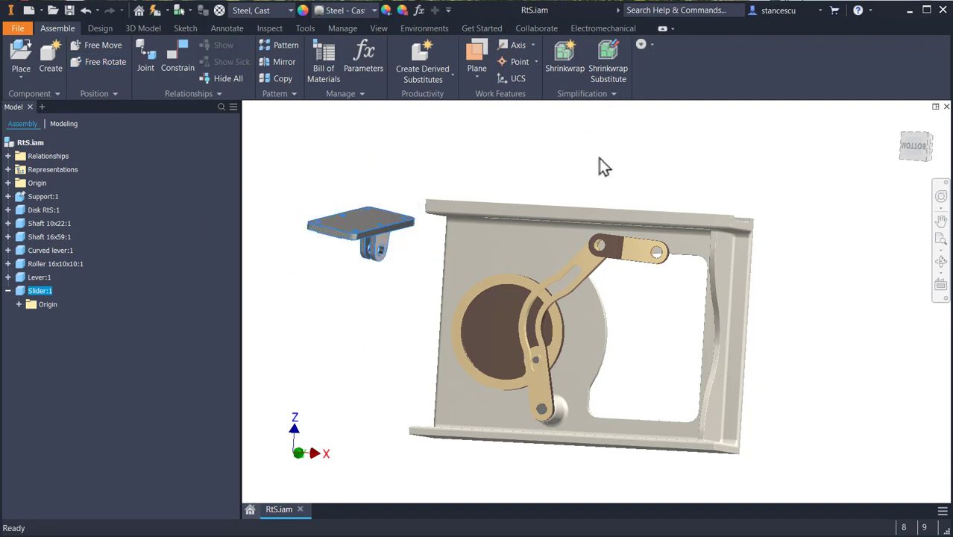
pyautogui.scroll(3, 380, 284)
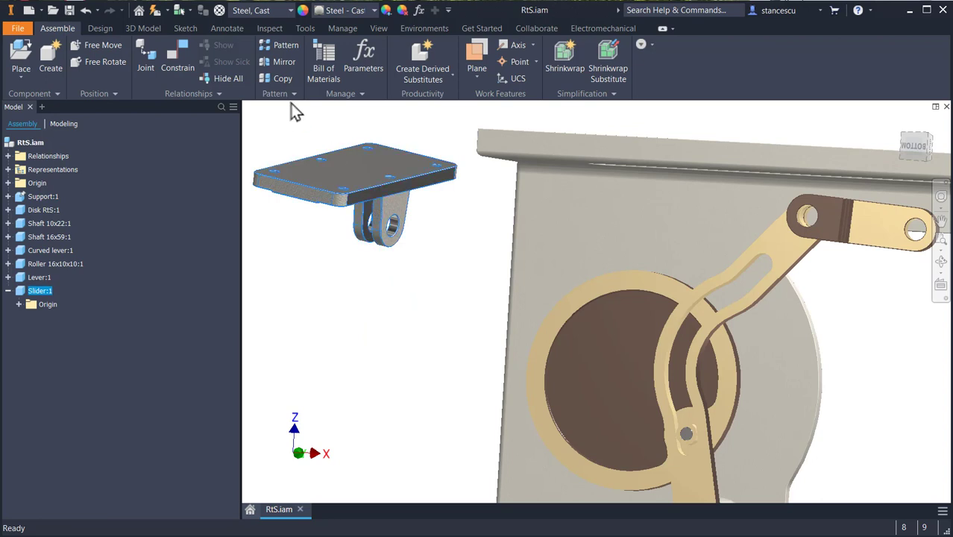
# Insert the inner edge of the slider's bracket hole onto the edge of the lever's free-end hole at 0 mm offset
pyautogui.click(177, 64)
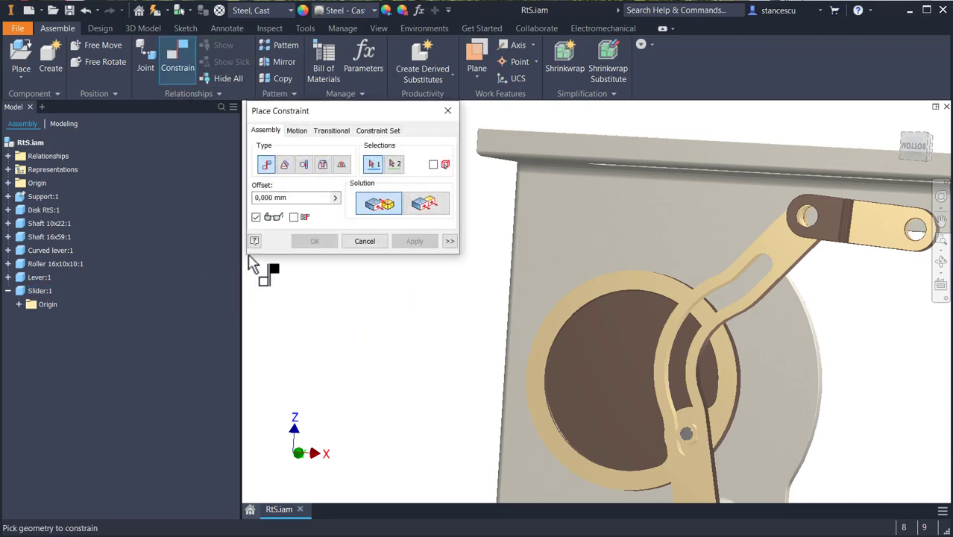
pyautogui.click(323, 164)
pyautogui.moveTo(404, 312); pyautogui.dragTo(531, 362, button='middle')
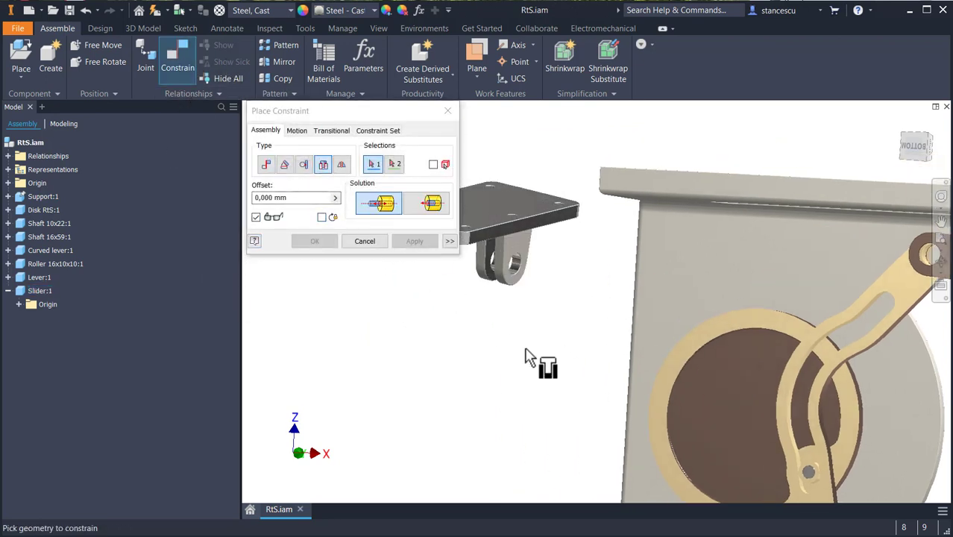
pyautogui.scroll(3, 516, 336)
pyautogui.scroll(3, 511, 255)
pyautogui.moveTo(512, 254); pyautogui.dragTo(667, 387, button='middle')
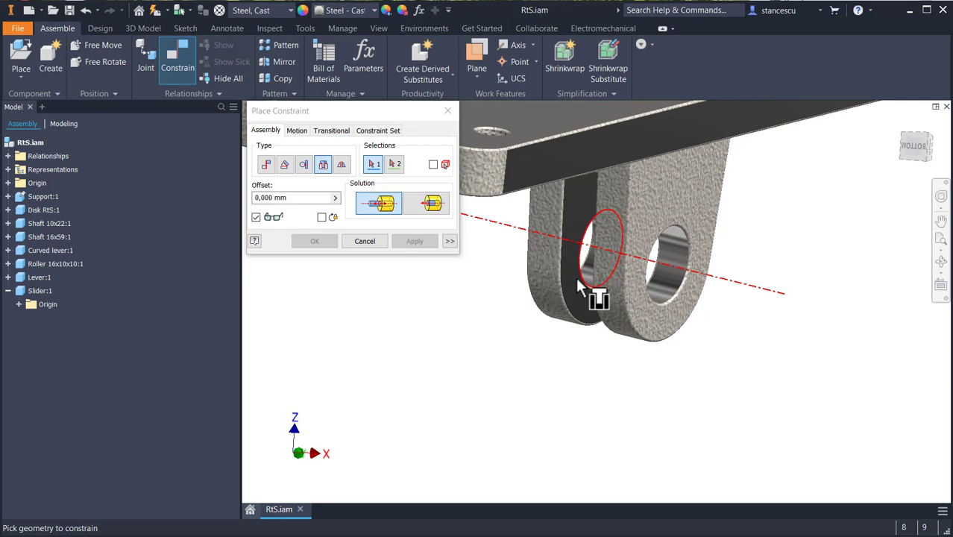
pyautogui.click(576, 278)
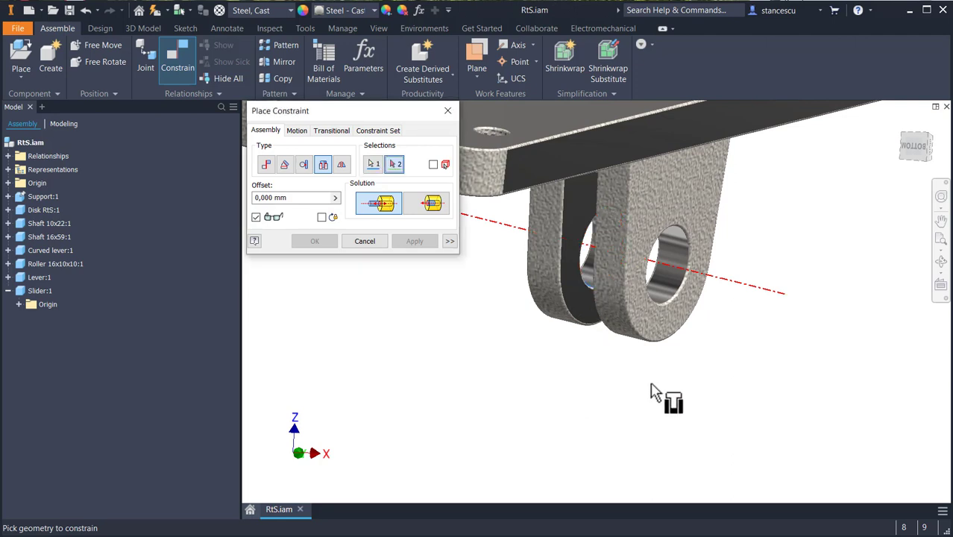
pyautogui.moveTo(661, 381); pyautogui.dragTo(304, 379, button='middle')
pyautogui.scroll(3, 582, 330)
pyautogui.moveTo(831, 328); pyautogui.dragTo(541, 337, button='middle')
pyautogui.moveTo(721, 334); pyautogui.dragTo(378, 328, button='middle')
pyautogui.moveTo(835, 341); pyautogui.dragTo(672, 354, button='middle')
pyautogui.scroll(-2, 730, 321)
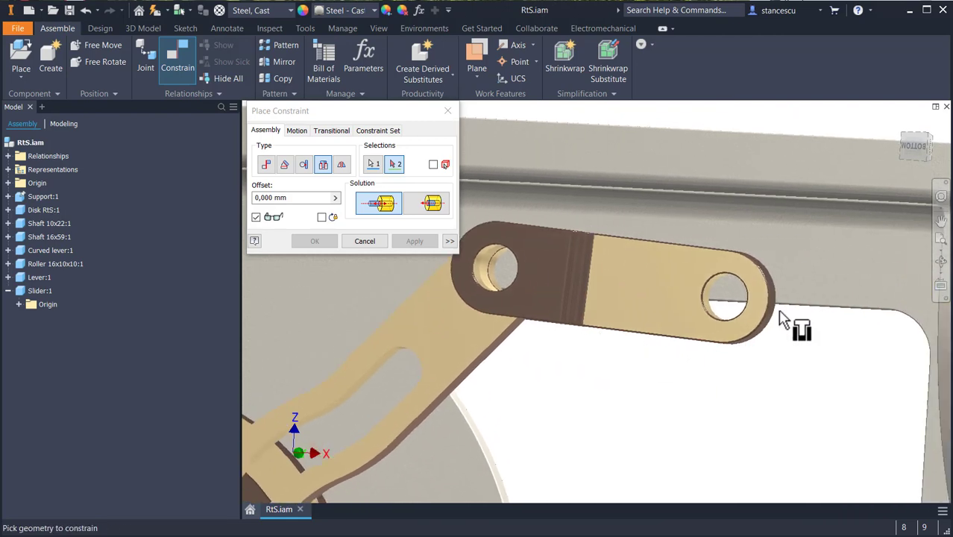
pyautogui.scroll(-2, 783, 319)
pyautogui.scroll(-3, 701, 335)
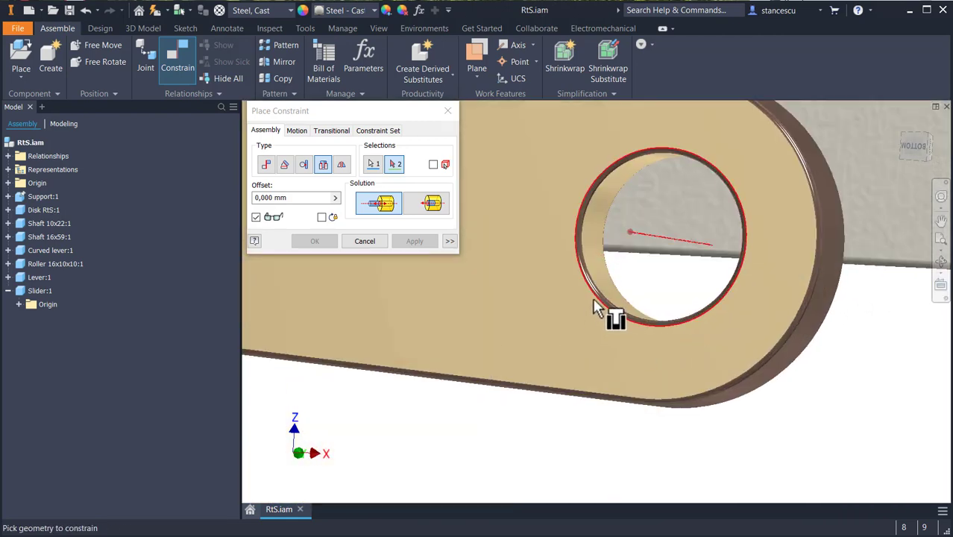
pyautogui.click(594, 308)
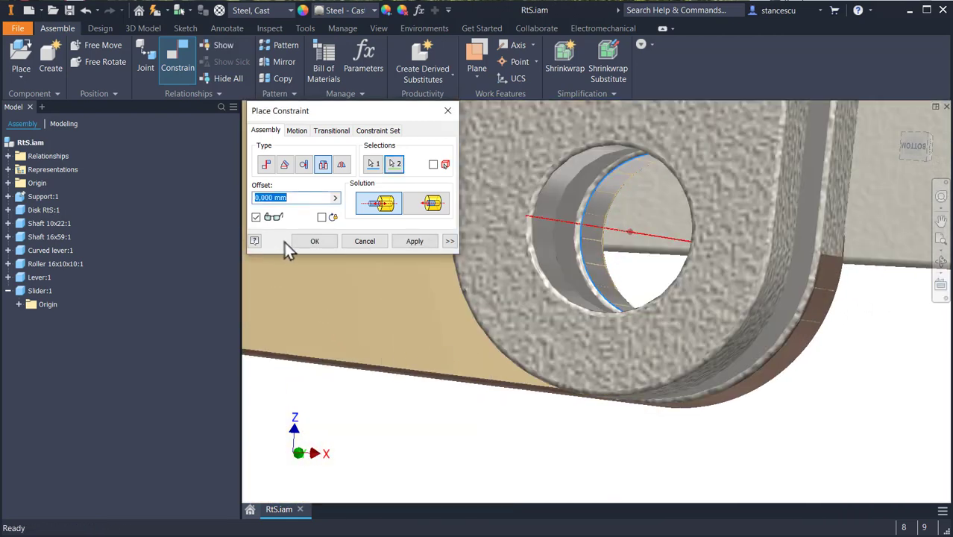
pyautogui.click(315, 242)
pyautogui.scroll(5, 490, 296)
pyautogui.moveTo(492, 302); pyautogui.dragTo(525, 340, button='middle')
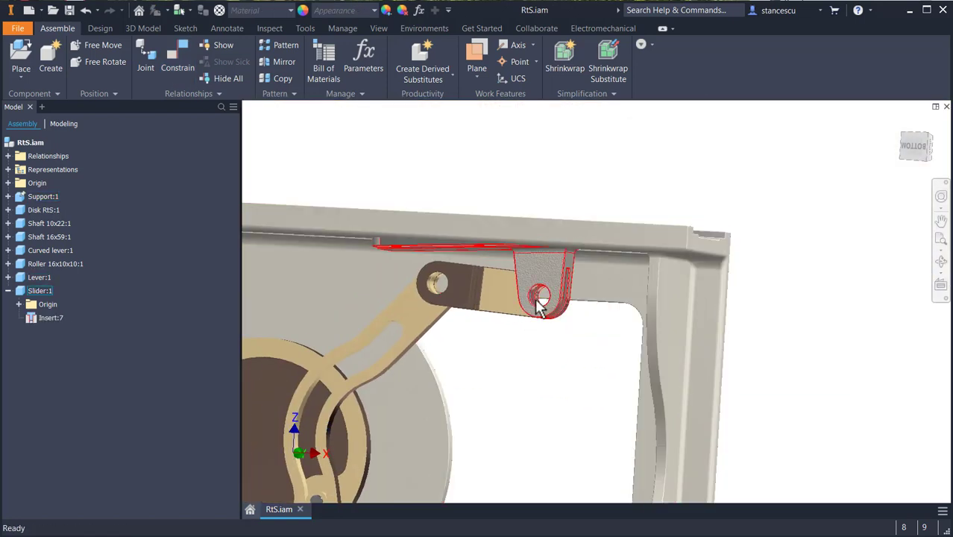
# Swing the slider about the lever so its plate lies above the support's rails, and examine the plate's underside
pyautogui.moveTo(526, 276); pyautogui.dragTo(438, 183)
pyautogui.keyDown('shift'); pyautogui.moveTo(468, 328); pyautogui.dragTo(437, 319, button='middle'); pyautogui.keyUp('shift')
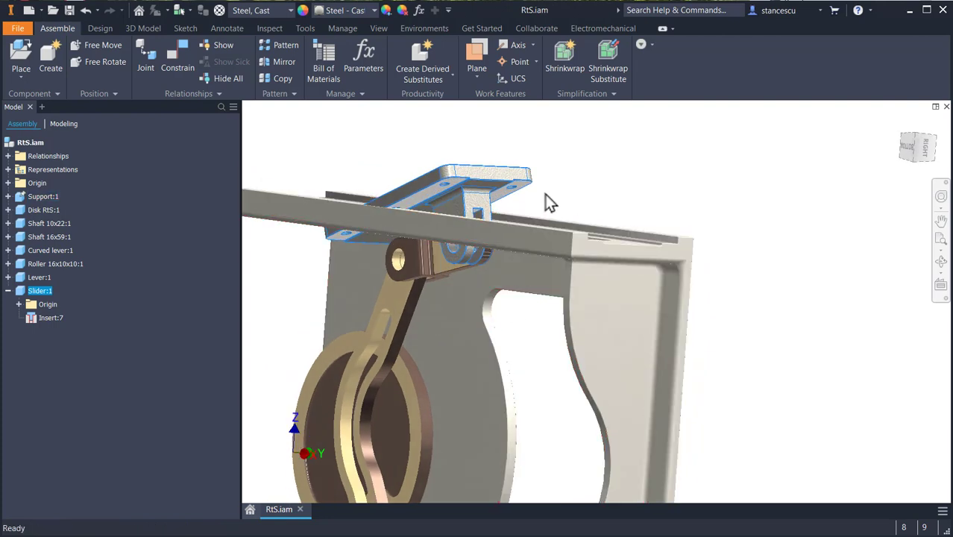
pyautogui.scroll(-3, 545, 186)
pyautogui.scroll(2, 554, 237)
pyautogui.scroll(2, 610, 245)
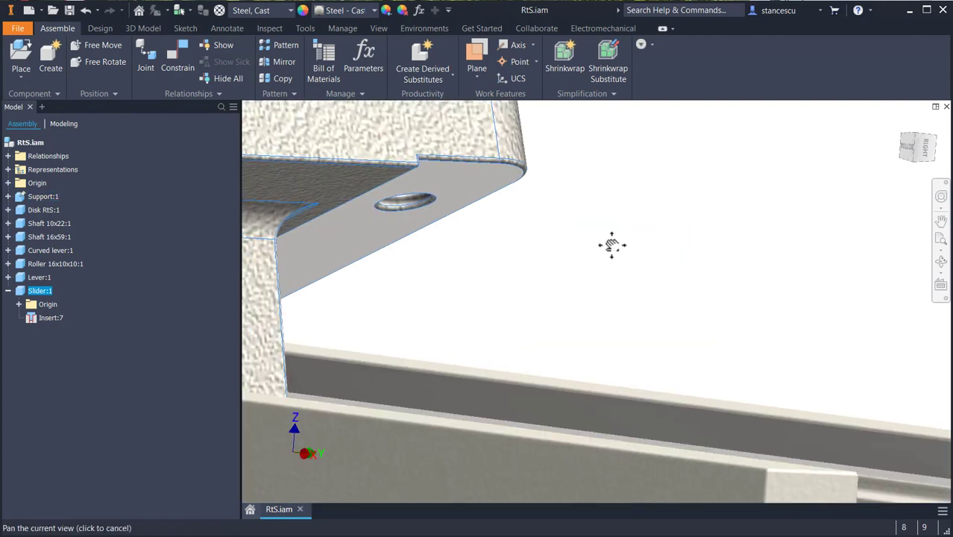
pyautogui.scroll(2, 666, 243)
pyautogui.moveTo(630, 263); pyautogui.dragTo(825, 258, button='middle')
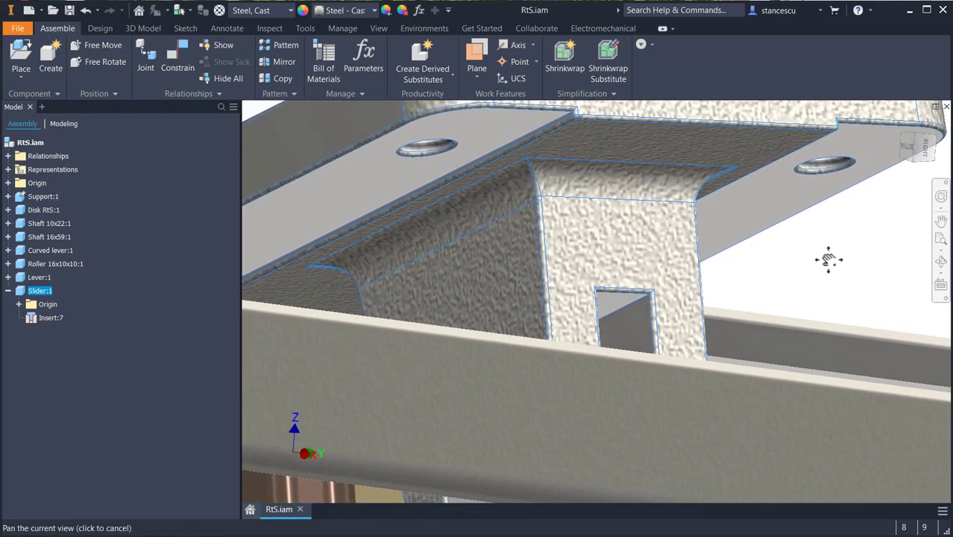
pyautogui.scroll(2, 800, 273)
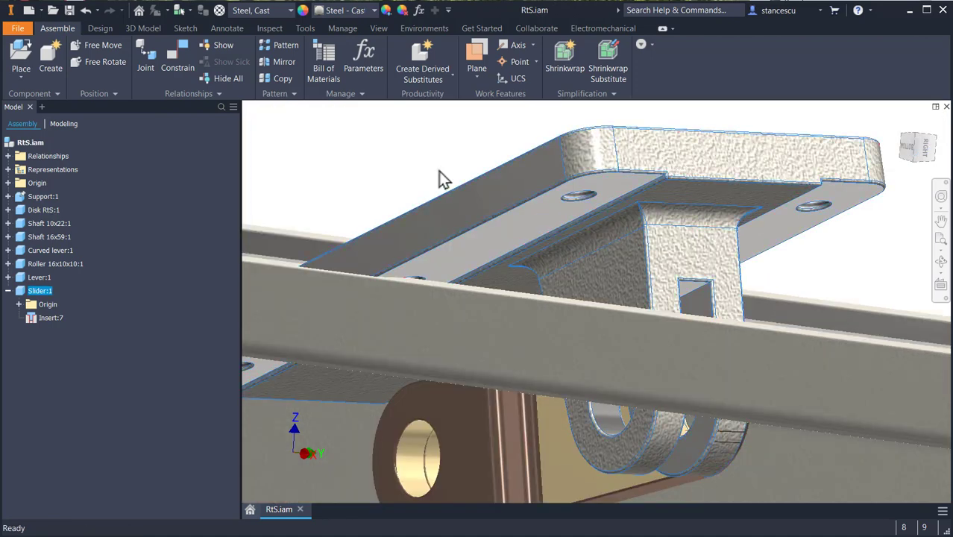
pyautogui.click(448, 144)
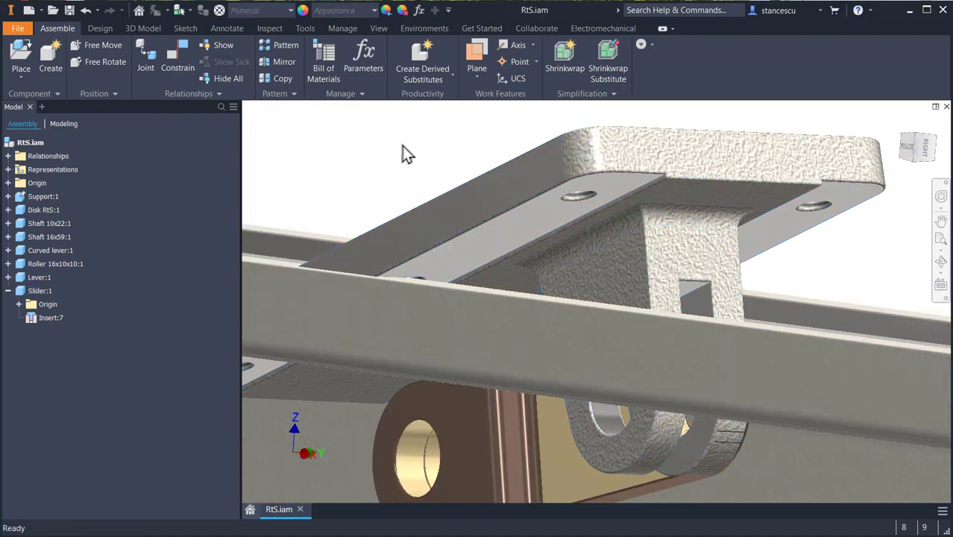
# Mate the flat strip on the underside of the slider plate with the support's rail surface at 0 mm offset
pyautogui.click(182, 58)
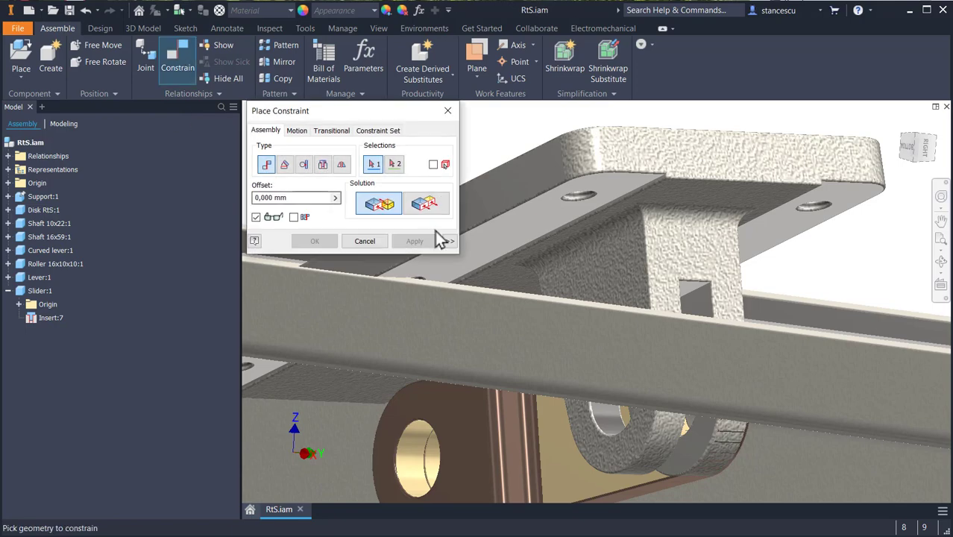
pyautogui.click(501, 239)
pyautogui.keyDown('shift'); pyautogui.moveTo(567, 276); pyautogui.dragTo(574, 303); pyautogui.keyUp('shift')
pyautogui.keyDown('shift'); pyautogui.moveTo(574, 302); pyautogui.dragTo(575, 328, button='middle'); pyautogui.keyUp('shift')
pyautogui.click(596, 355)
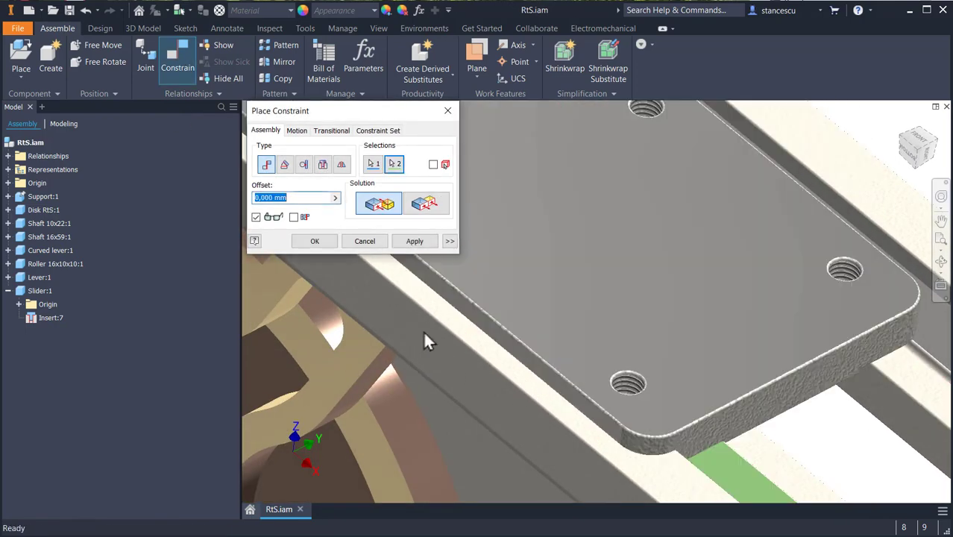
pyautogui.click(313, 242)
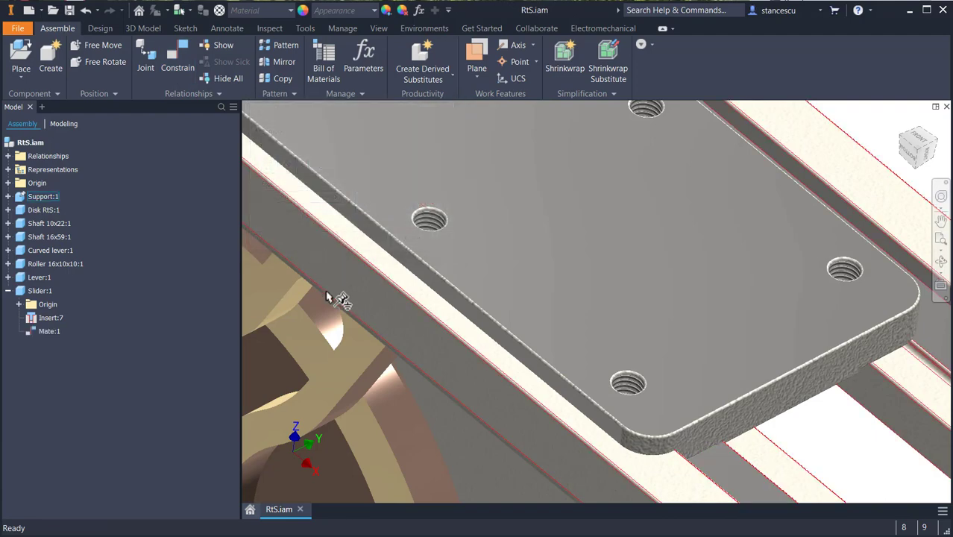
# Inspect how the lever meets the slider's forked bracket, and delete the Insert constraint between the lever and the slider
pyautogui.keyDown('shift'); pyautogui.moveTo(680, 351); pyautogui.dragTo(618, 332, button='middle'); pyautogui.keyUp('shift')
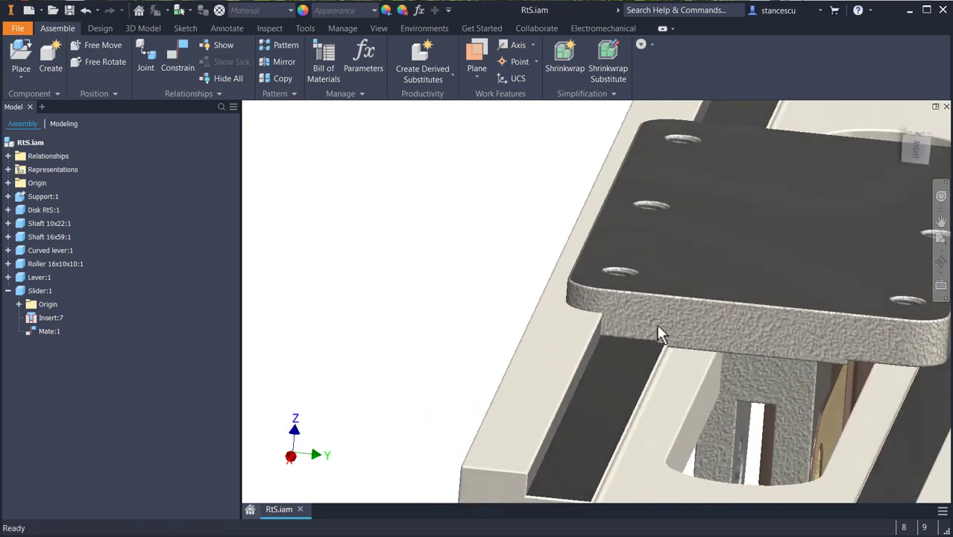
pyautogui.keyDown('shift'); pyautogui.moveTo(727, 393); pyautogui.dragTo(767, 381, button='middle'); pyautogui.keyUp('shift')
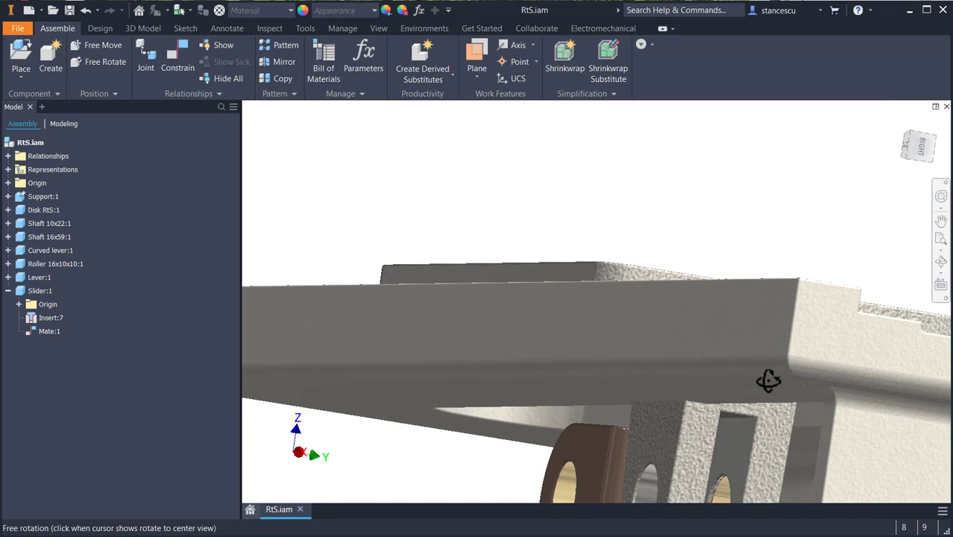
pyautogui.scroll(-3, 705, 447)
pyautogui.moveTo(704, 467); pyautogui.dragTo(661, 215, button='middle')
pyautogui.keyDown('shift'); pyautogui.moveTo(678, 345); pyautogui.dragTo(718, 329, button='middle'); pyautogui.keyUp('shift')
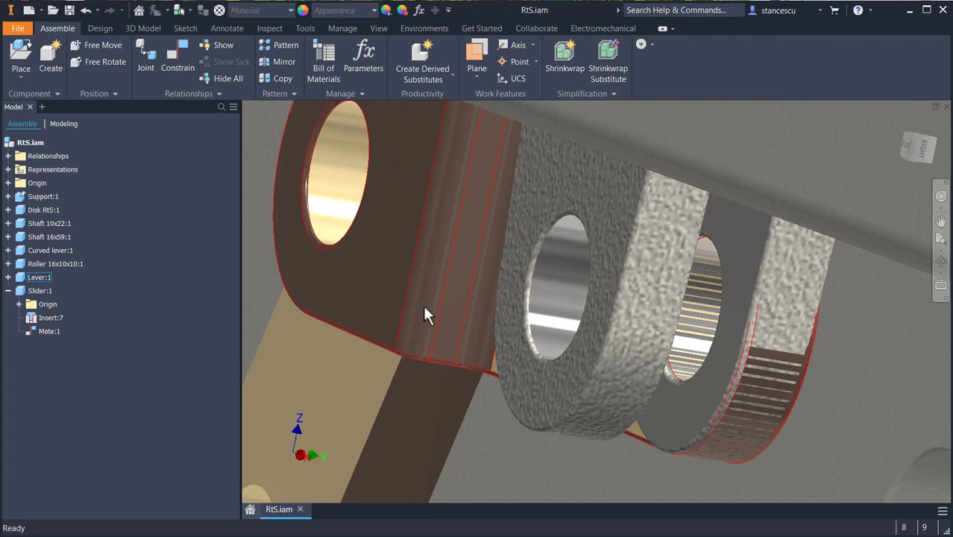
pyautogui.click(462, 326)
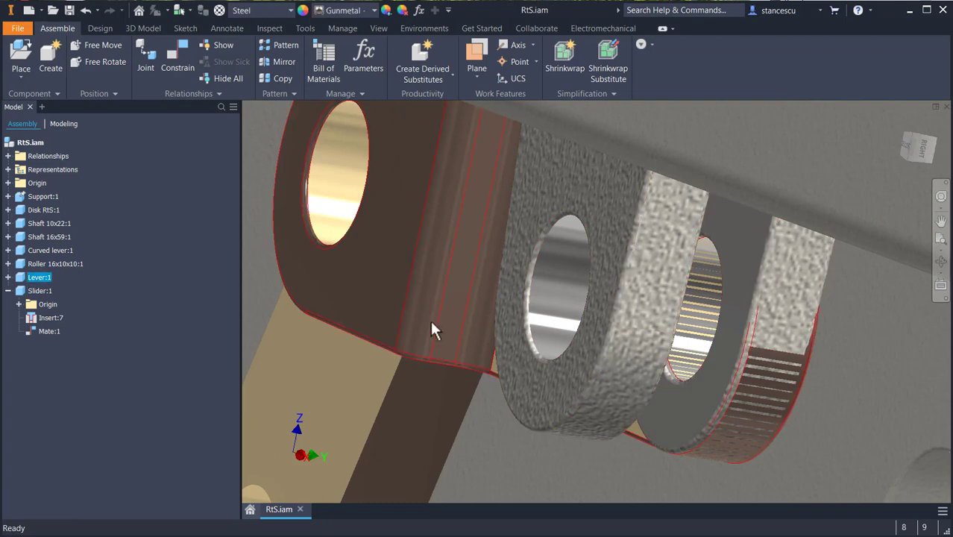
pyautogui.click(8, 277)
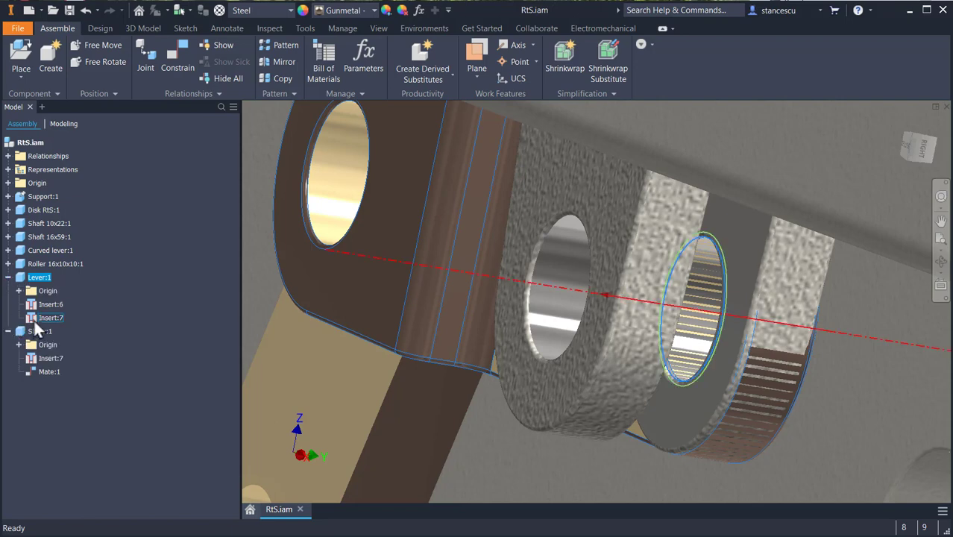
pyautogui.moveTo(34, 321)
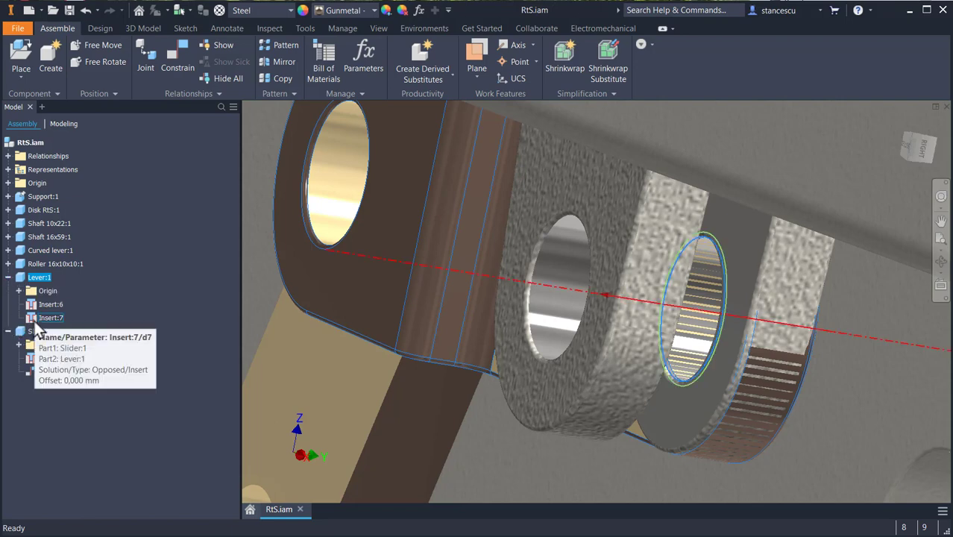
pyautogui.click(36, 322)
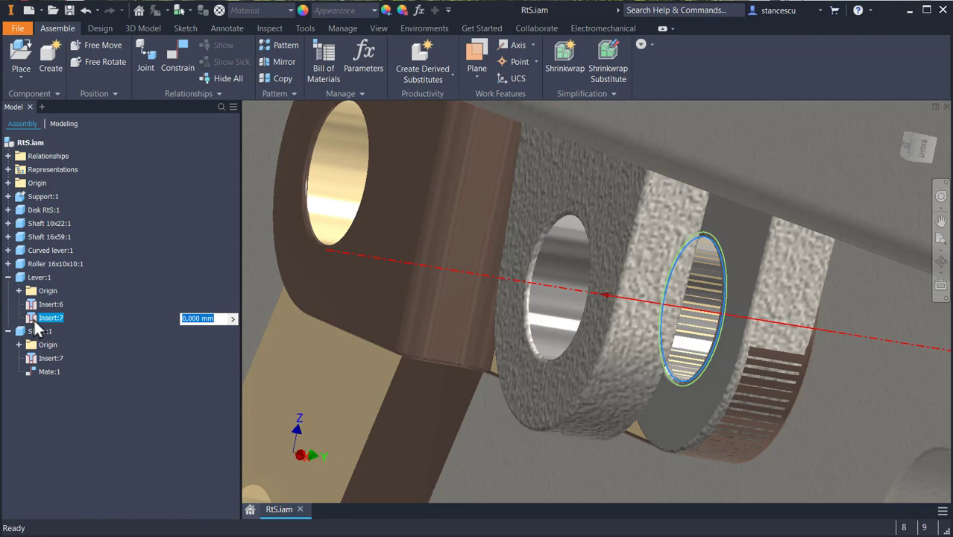
pyautogui.rightClick(33, 320)
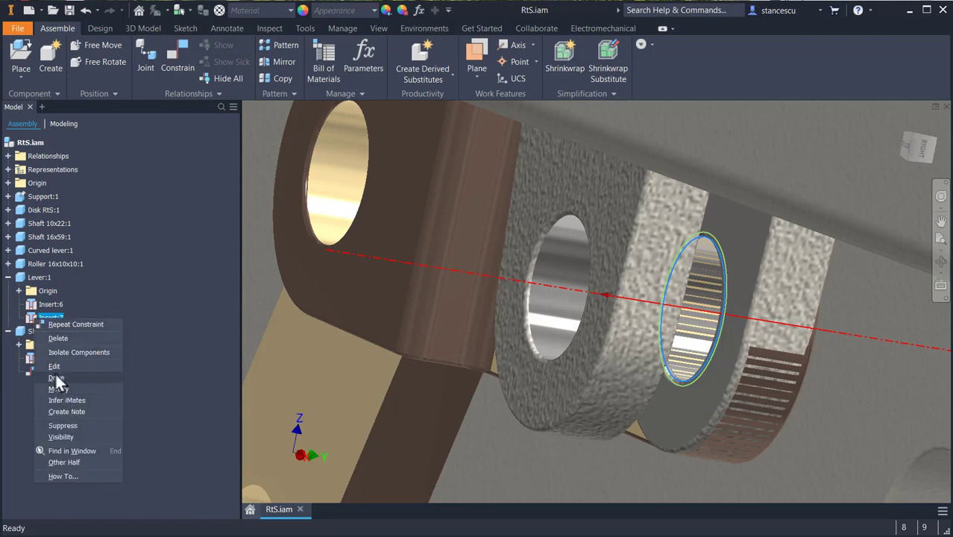
pyautogui.click(67, 336)
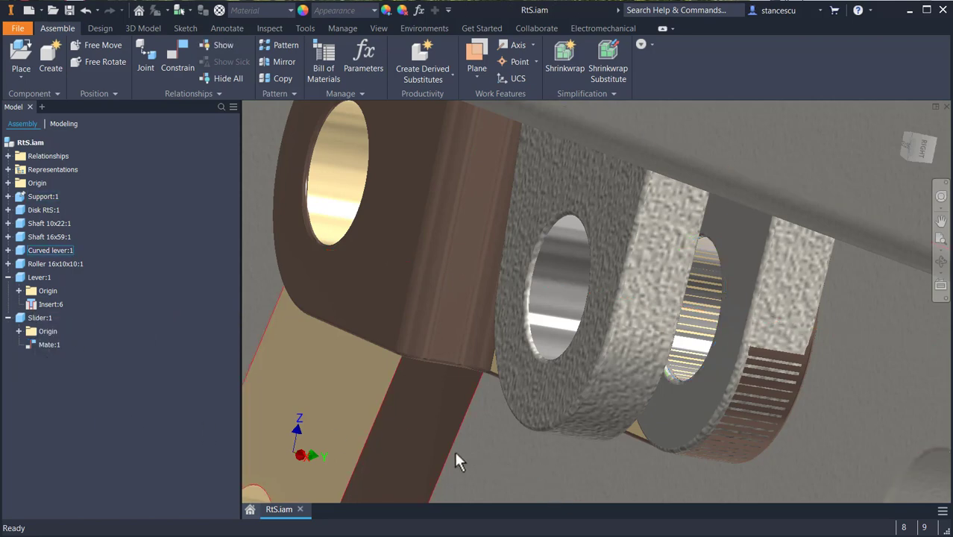
# Shift the slider sideways until the lever's end lies between its bracket lugs, and join the two with an Insert constraint at 0 mm offset
pyautogui.moveTo(605, 390); pyautogui.dragTo(637, 390)
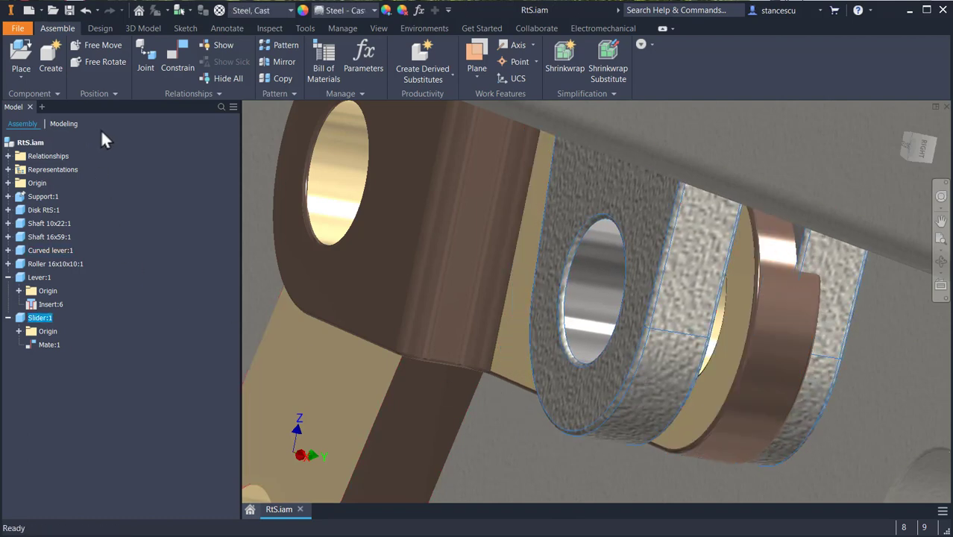
pyautogui.click(187, 54)
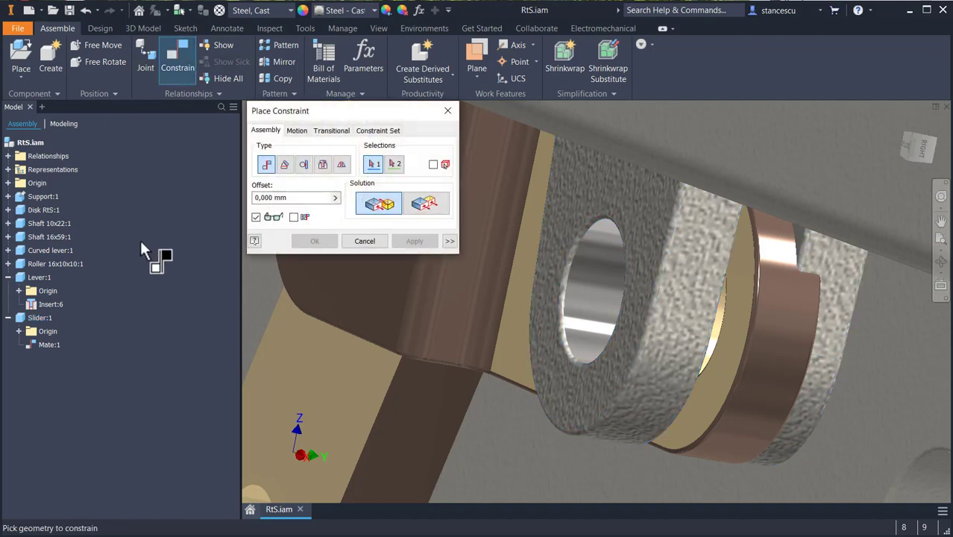
pyautogui.click(323, 164)
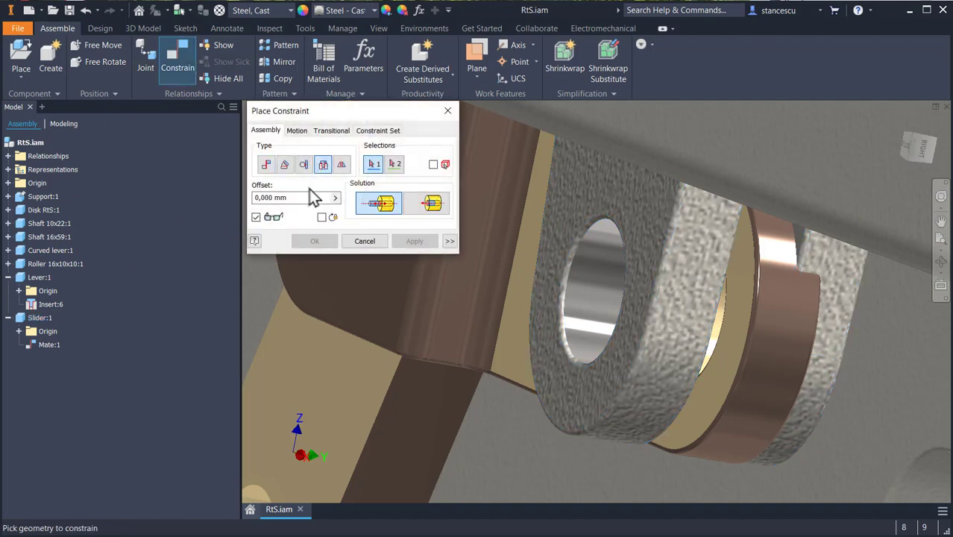
pyautogui.click(751, 300)
pyautogui.keyDown('shift'); pyautogui.moveTo(683, 394); pyautogui.dragTo(623, 382, button='middle'); pyautogui.keyUp('shift')
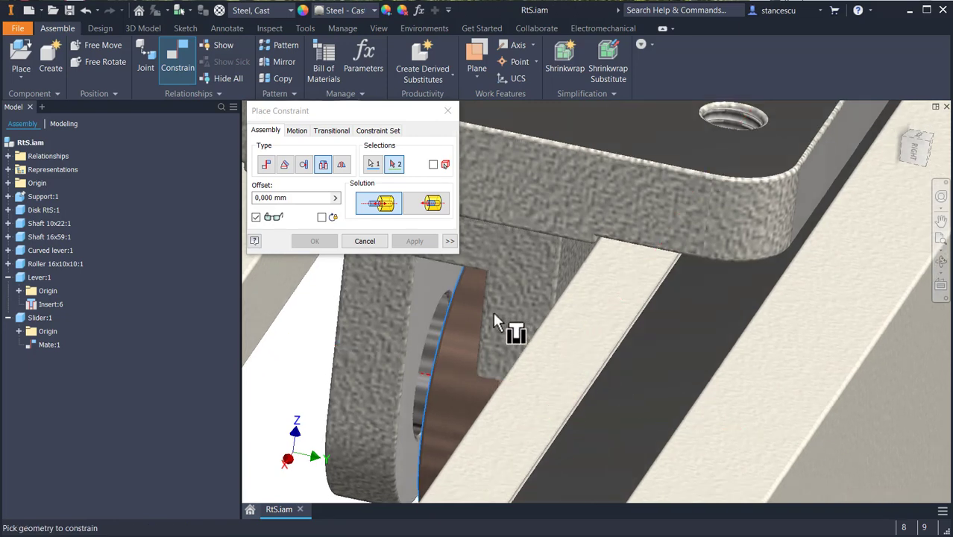
pyautogui.scroll(3, 451, 304)
pyautogui.click(413, 272)
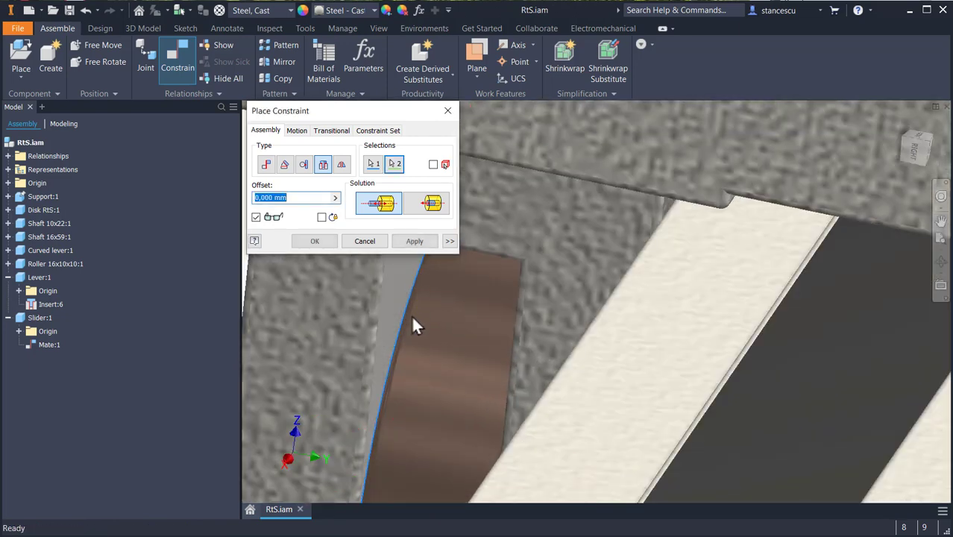
pyautogui.click(301, 245)
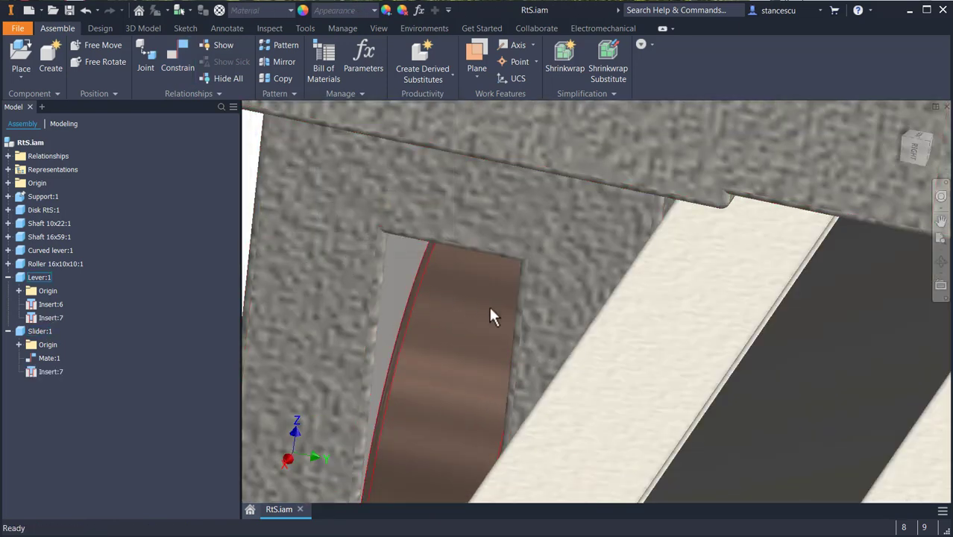
# Examine the assembled mechanism from the end and the front to check how the slider and levers fit the support
pyautogui.scroll(-5, 479, 298)
pyautogui.moveTo(496, 343)
pyautogui.keyDown('shift'); pyautogui.mouseDown(button='middle')
pyautogui.moveTo(513, 334)
pyautogui.moveTo(495, 341)
pyautogui.moveTo(506, 329)
pyautogui.mouseUp(button='middle'); pyautogui.keyUp('shift')
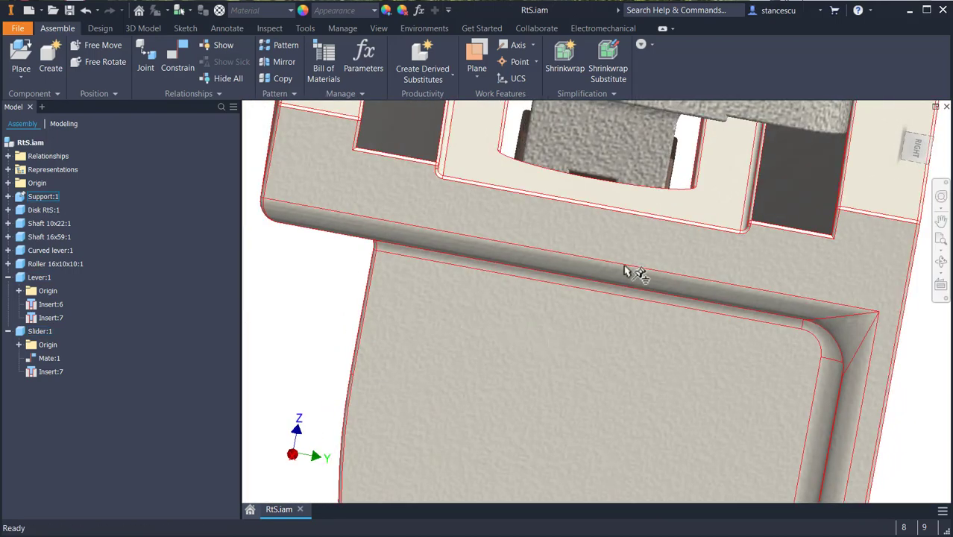
pyautogui.scroll(-8, 628, 243)
pyautogui.scroll(2, 591, 258)
pyautogui.scroll(5, 621, 253)
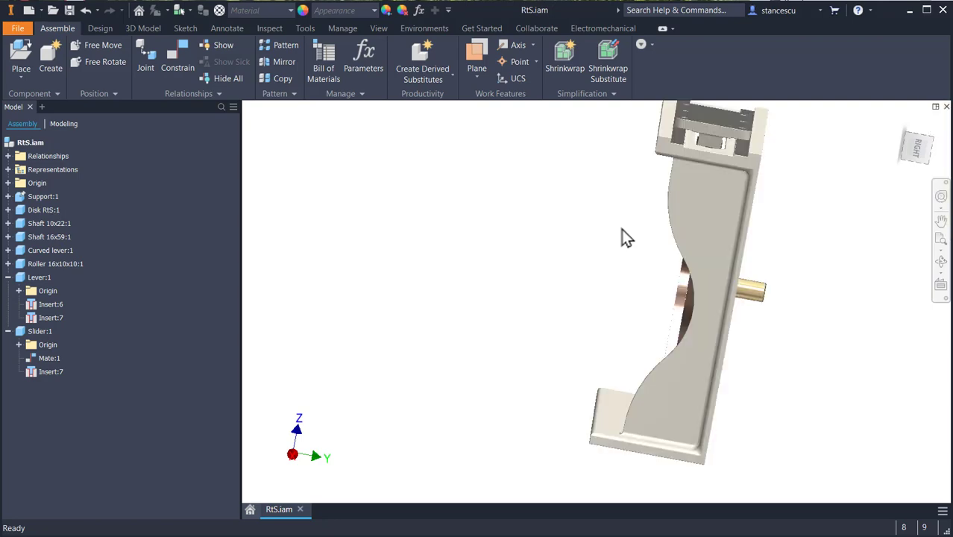
pyautogui.keyDown('shift'); pyautogui.moveTo(631, 244); pyautogui.dragTo(695, 240, button='middle'); pyautogui.keyUp('shift')
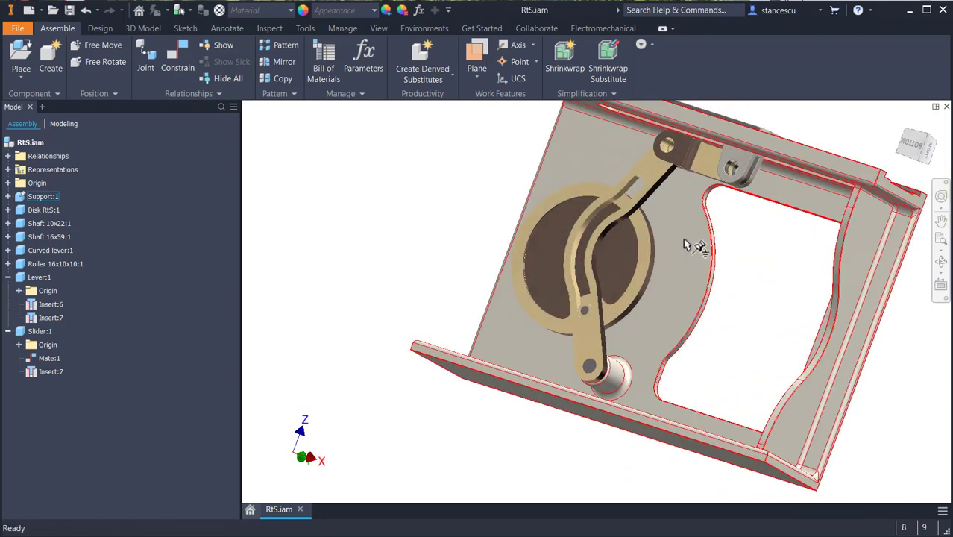
pyautogui.scroll(2, 630, 281)
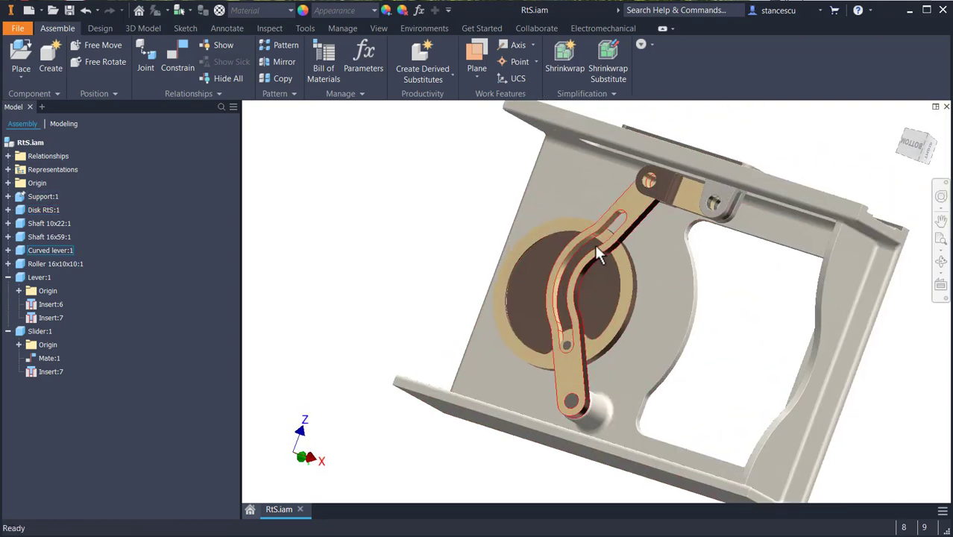
# Rotate the disk through several positions in the front view to check how the levers and slider follow
pyautogui.press('F6')
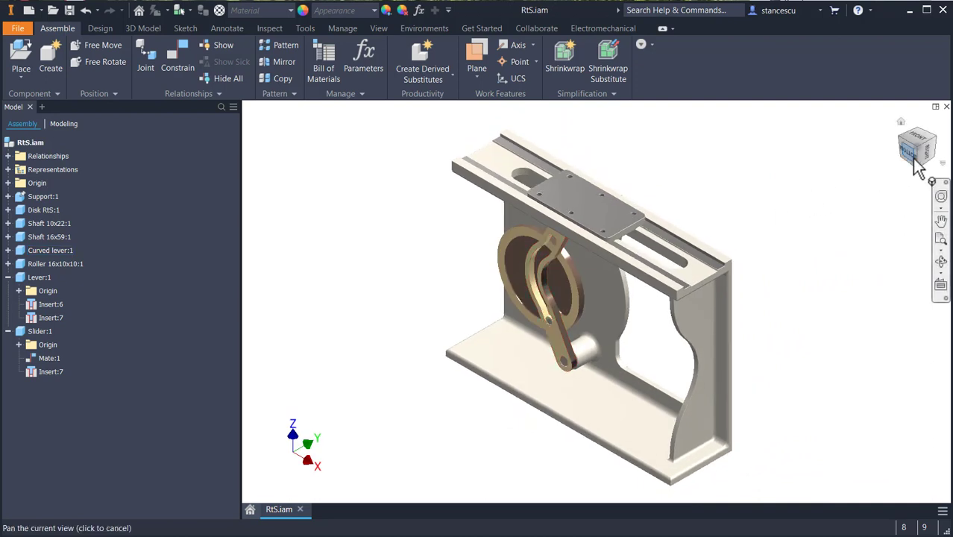
pyautogui.click(916, 167)
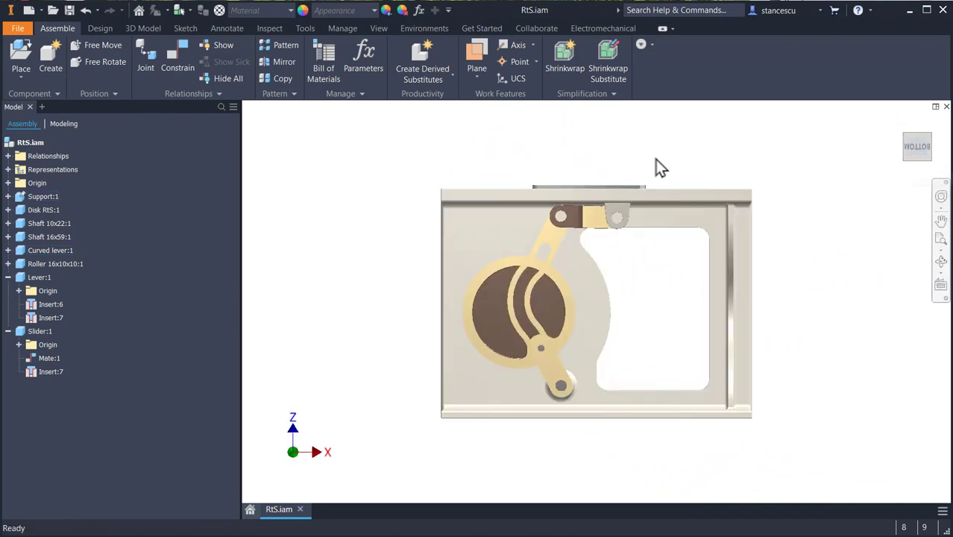
pyautogui.moveTo(547, 242); pyautogui.dragTo(492, 245)
pyautogui.moveTo(545, 303); pyautogui.dragTo(481, 317)
pyautogui.moveTo(540, 270); pyautogui.dragTo(482, 292)
# Place two instances of Shaft 16x26.ipt in the free area below the slider's bracket
pyautogui.keyDown('shift'); pyautogui.moveTo(665, 314); pyautogui.dragTo(652, 313, button='middle'); pyautogui.keyUp('shift')
pyautogui.scroll(3, 580, 220)
pyautogui.scroll(2, 581, 220)
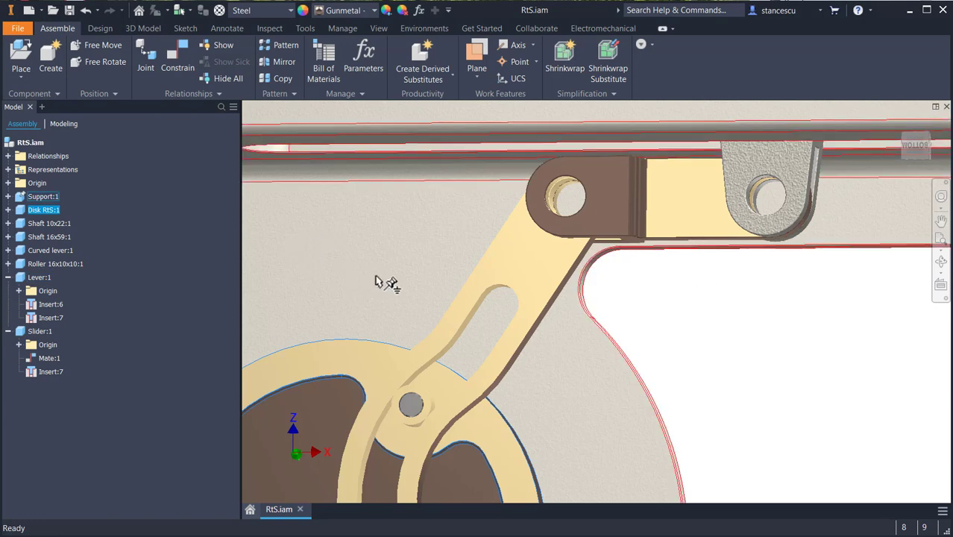
pyautogui.click(688, 293)
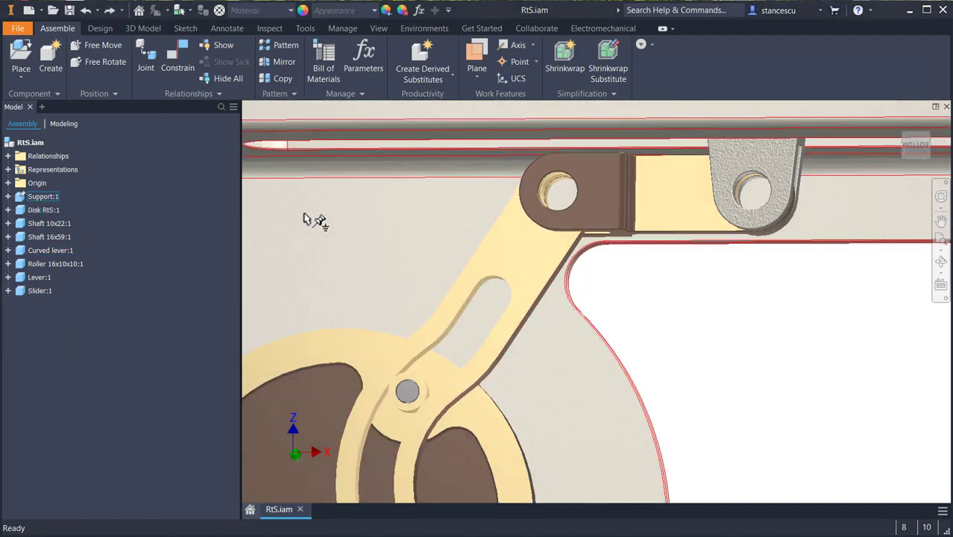
pyautogui.click(20, 53)
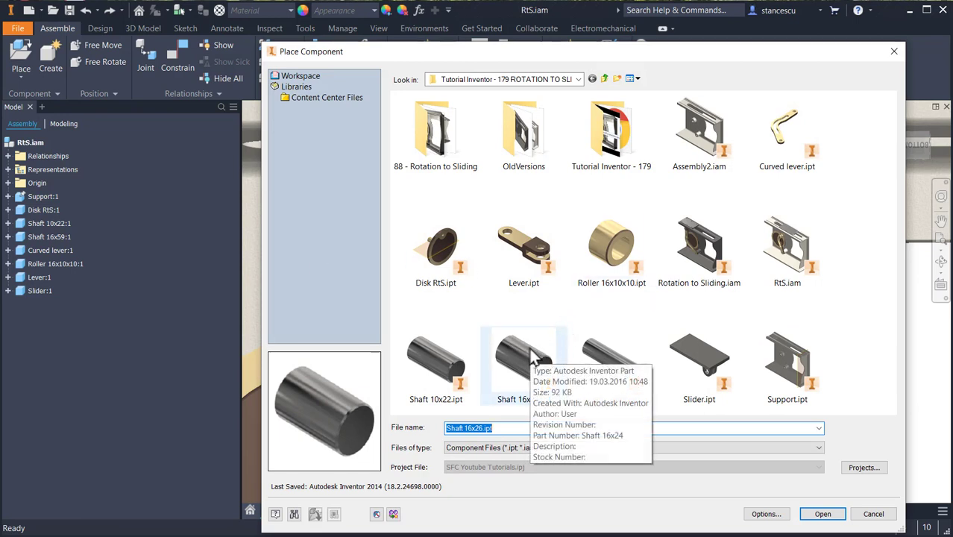
pyautogui.doubleClick(505, 370)
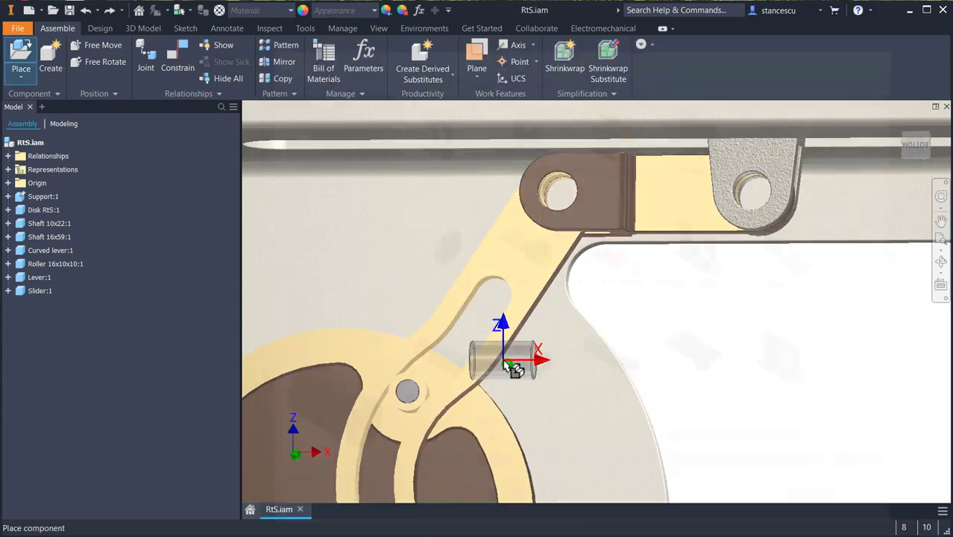
pyautogui.click(665, 311)
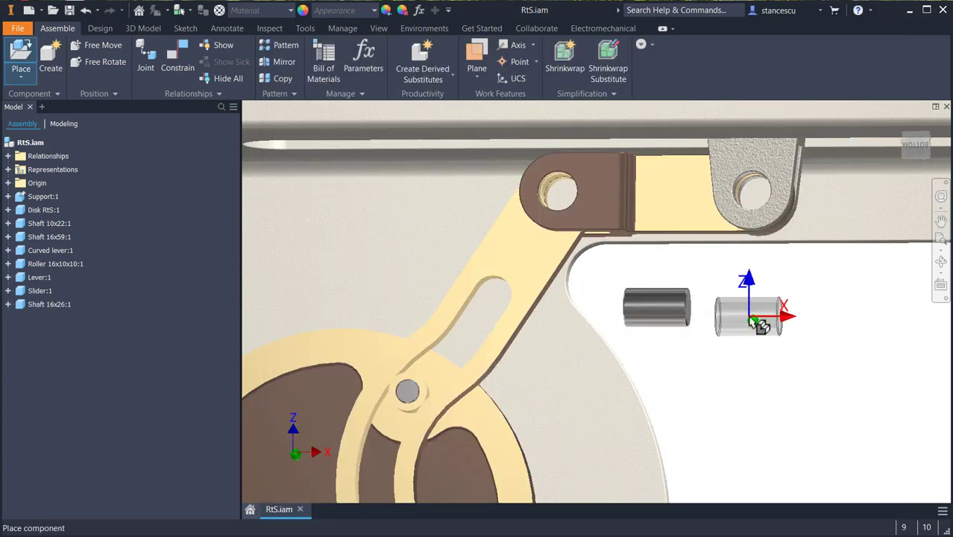
pyautogui.click(754, 322)
pyautogui.press('Escape')
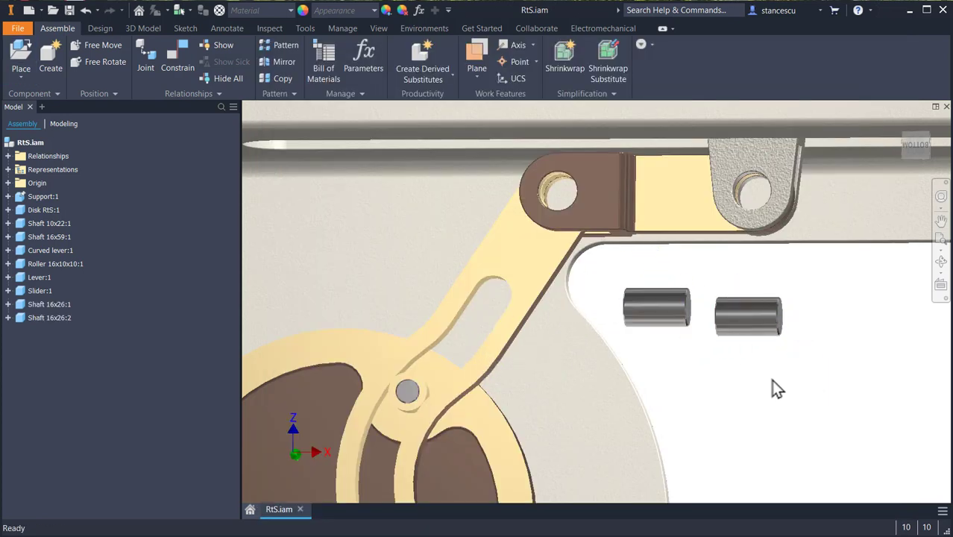
# Insert the first 16x26 shaft into the lever's forked hole at the curved lever with an aligned Insert constraint at 0 mm offset
pyautogui.click(165, 51)
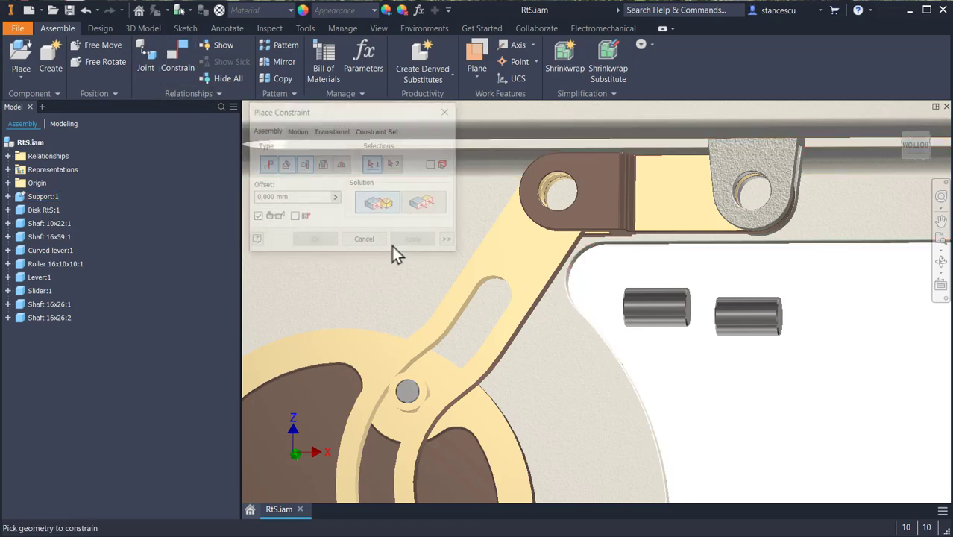
pyautogui.click(322, 164)
pyautogui.click(436, 211)
pyautogui.scroll(5, 707, 351)
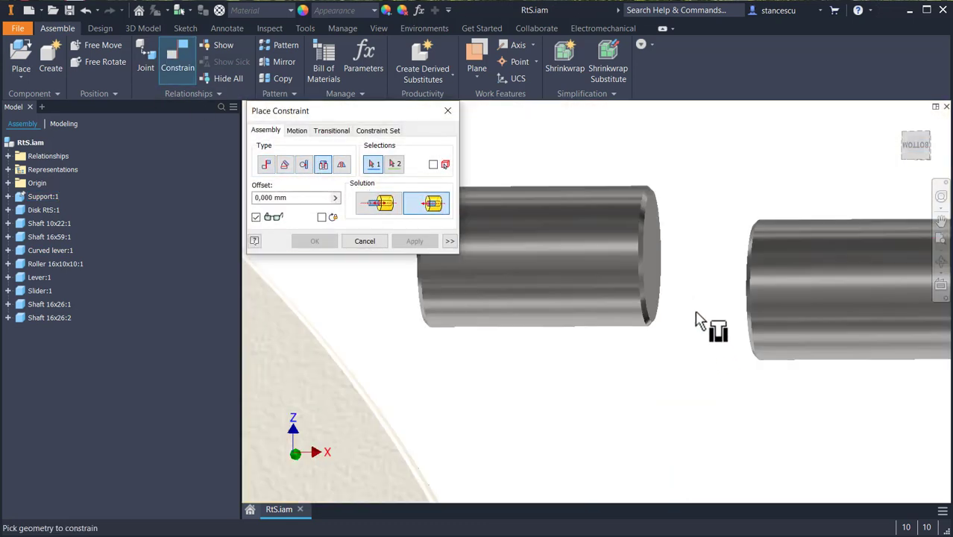
pyautogui.click(659, 323)
pyautogui.moveTo(611, 220); pyautogui.dragTo(801, 426, button='middle')
pyautogui.moveTo(590, 283); pyautogui.dragTo(743, 469, button='middle')
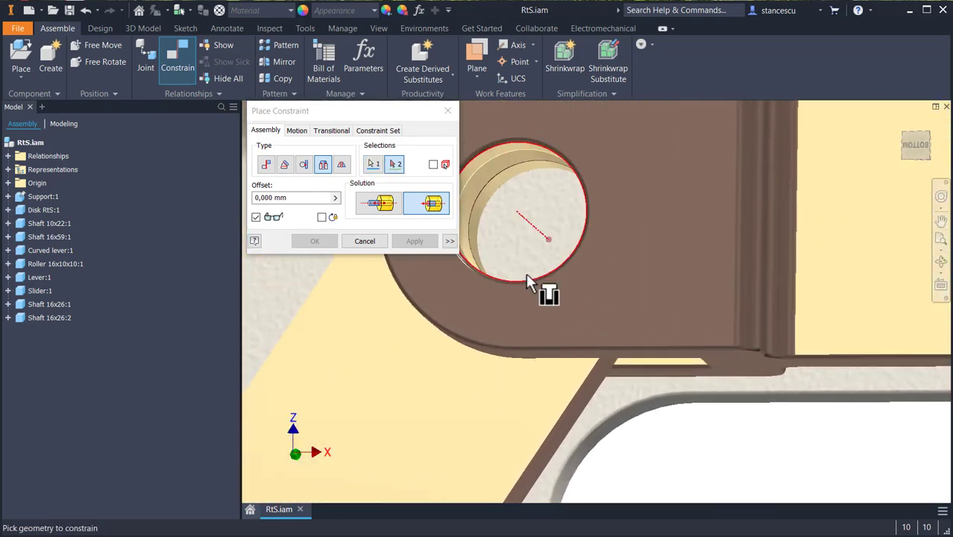
pyautogui.click(529, 282)
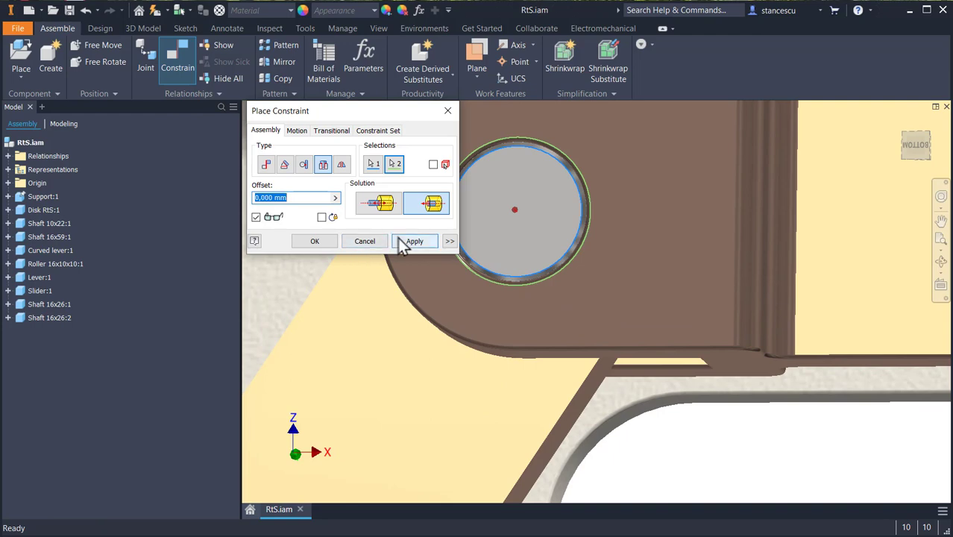
pyautogui.click(400, 239)
# Insert the second 16x26 shaft into the hole of the slider's bracket with an aligned Insert constraint at 0 mm offset
pyautogui.scroll(-3, 646, 359)
pyautogui.scroll(-3, 734, 377)
pyautogui.moveTo(710, 372); pyautogui.dragTo(450, 298, button='middle')
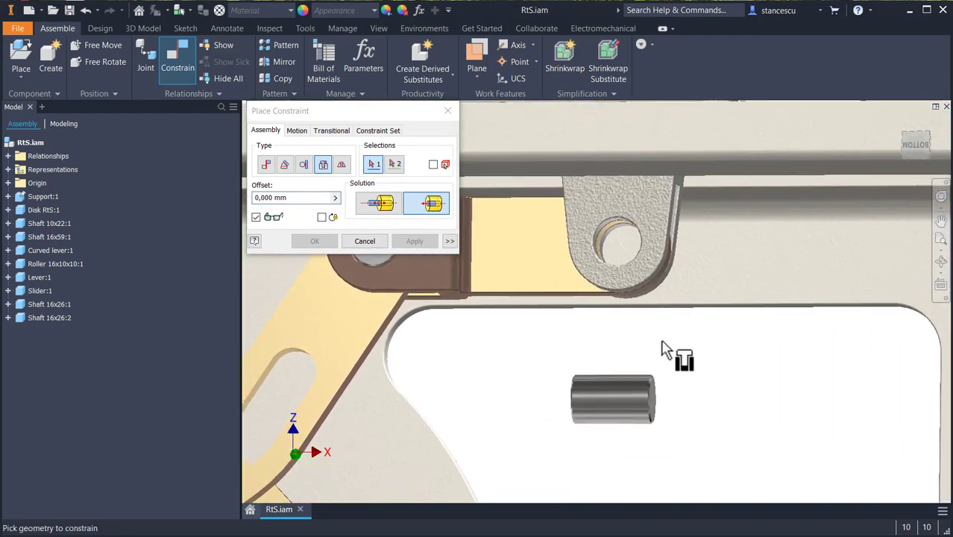
pyautogui.scroll(2, 661, 349)
pyautogui.click(650, 417)
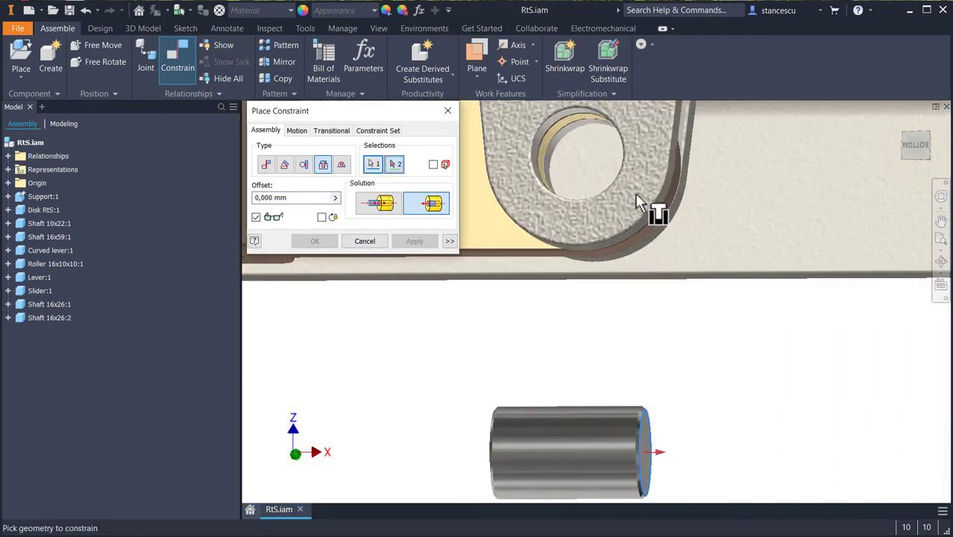
pyautogui.click(555, 203)
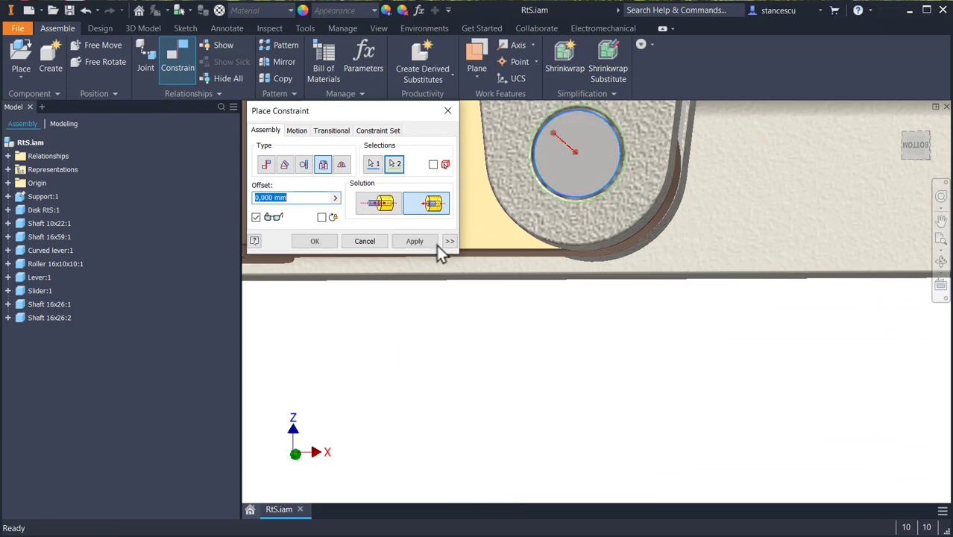
pyautogui.click(312, 243)
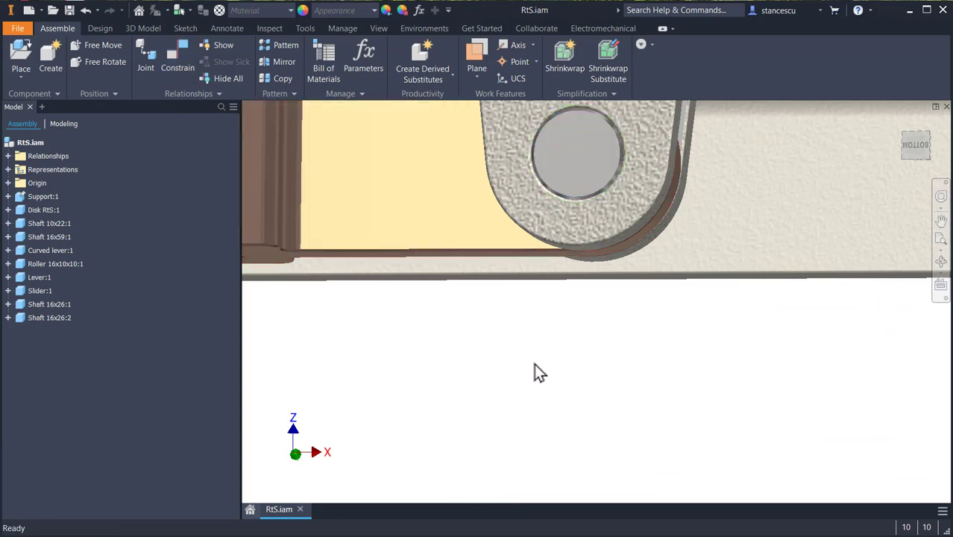
# Turn the disk in the isometric view to check the motion of the curved lever and slider
pyautogui.press('F6')
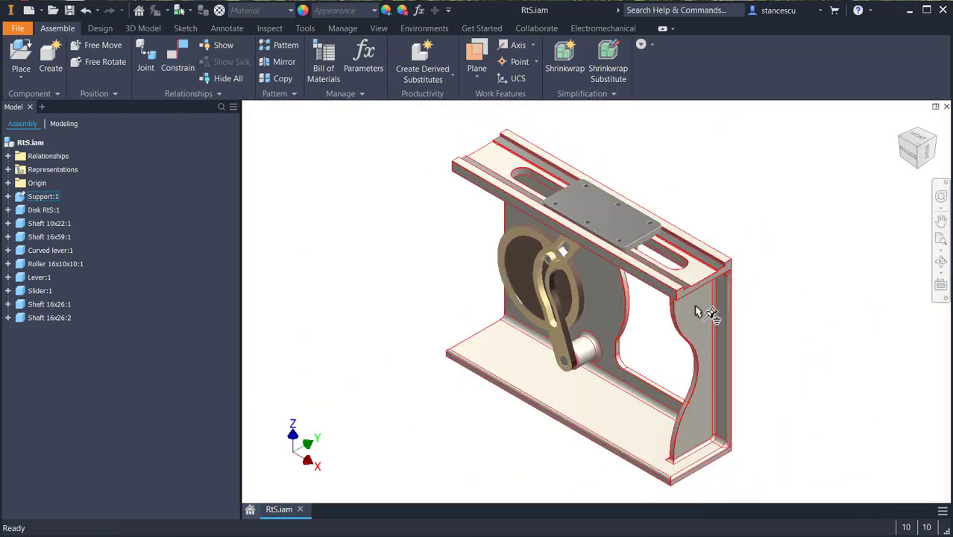
pyautogui.scroll(4, 536, 287)
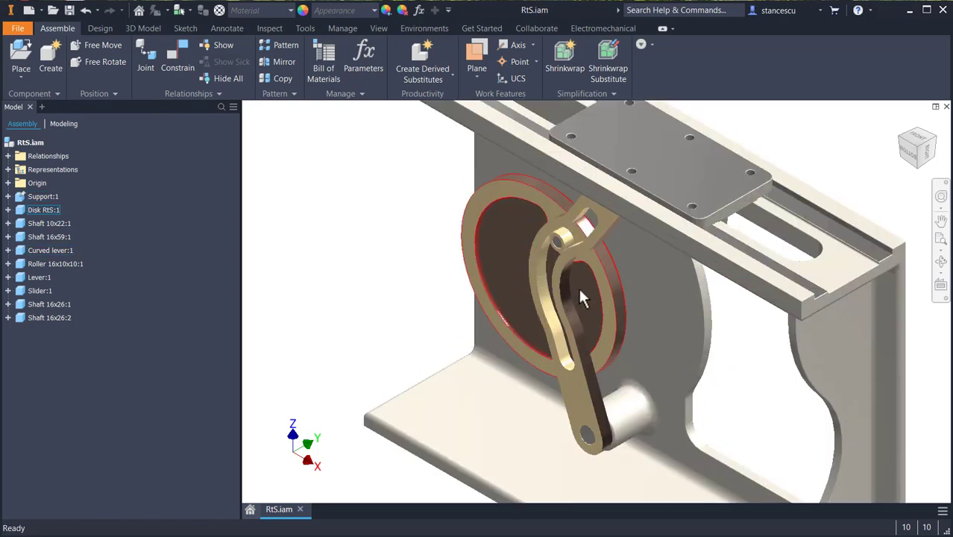
pyautogui.moveTo(596, 335); pyautogui.dragTo(630, 333)
pyautogui.moveTo(589, 255); pyautogui.dragTo(617, 327)
pyautogui.click(375, 269)
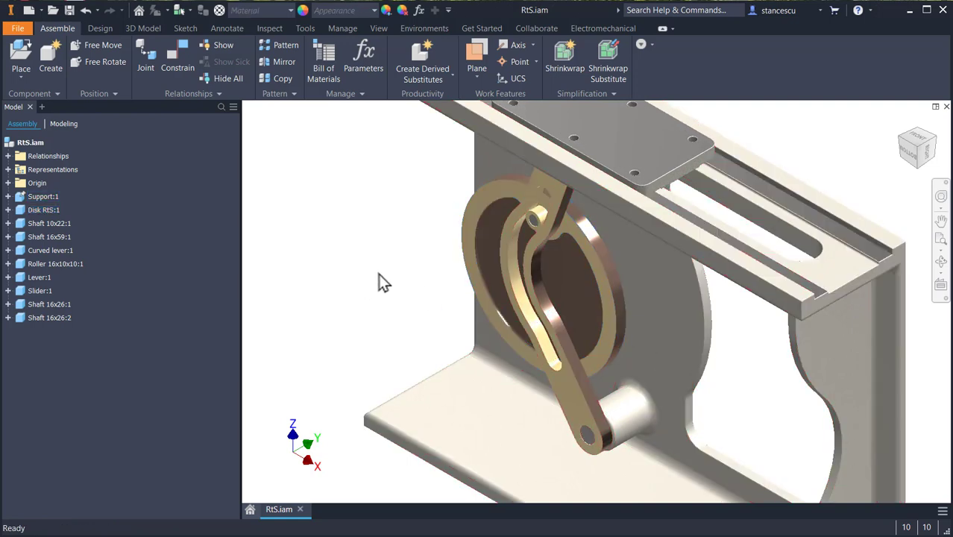
pyautogui.press('F6')
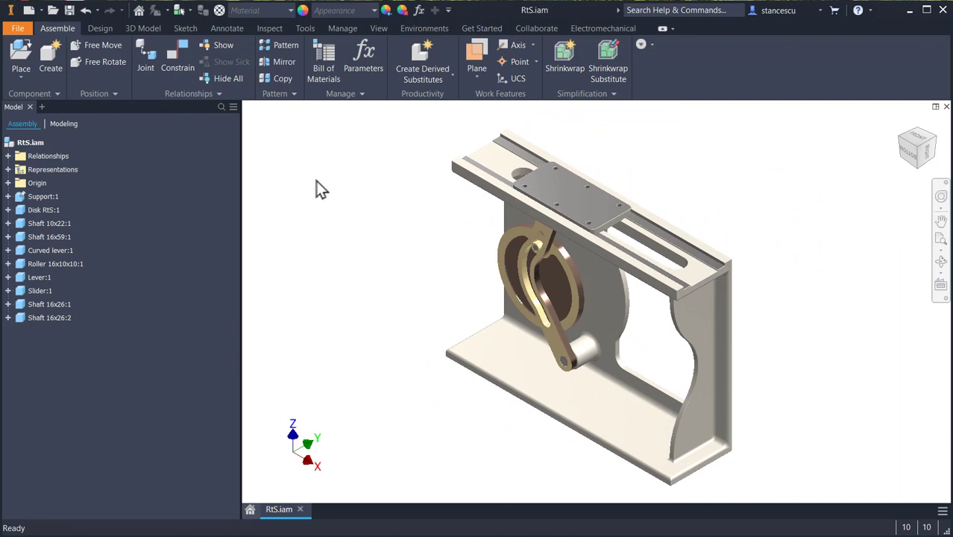
# Save the assembly RtS.iam together with its pending changes
pyautogui.click(18, 30)
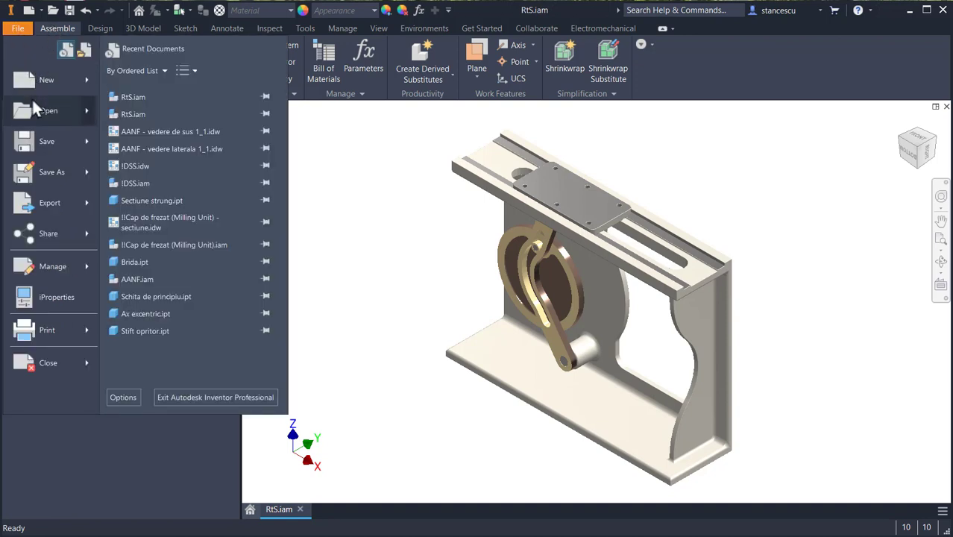
pyautogui.click(48, 136)
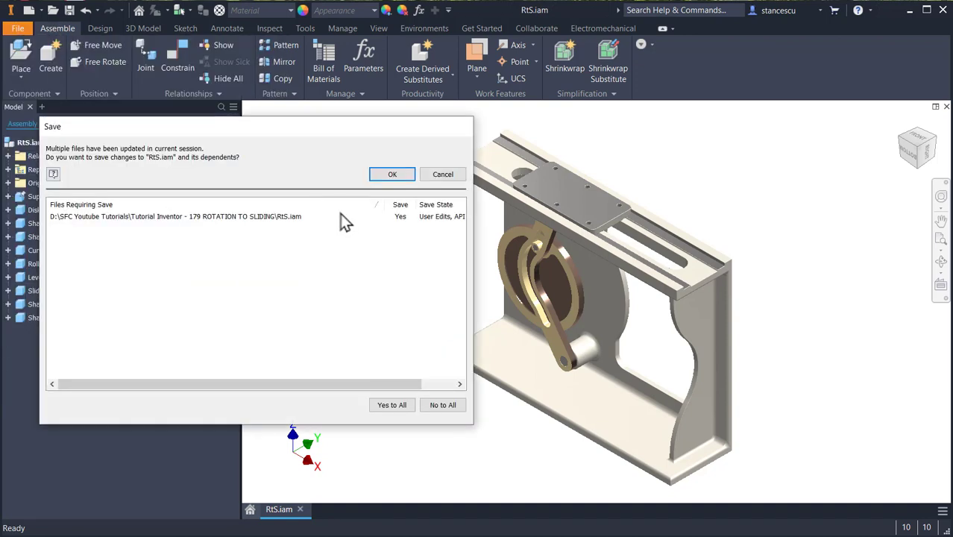
pyautogui.click(394, 176)
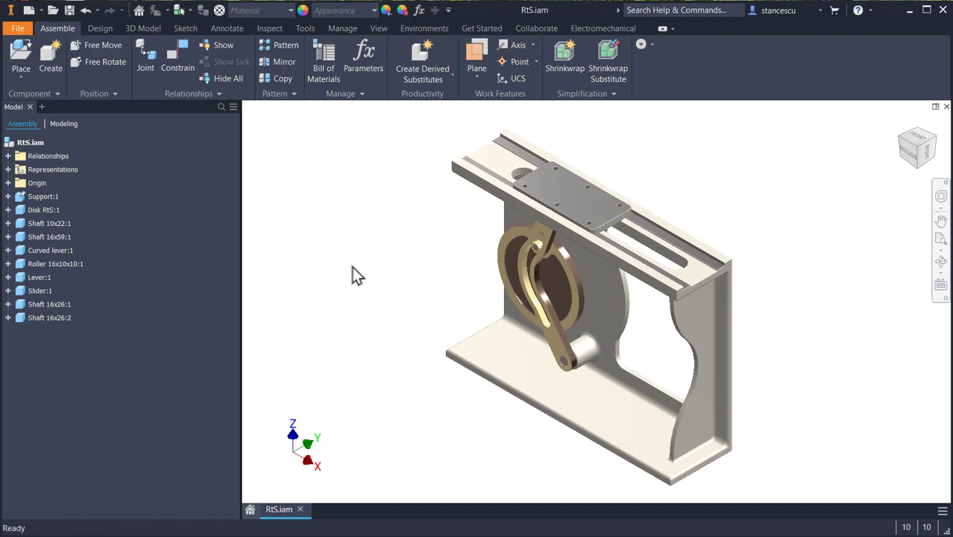
pyautogui.press('Escape')
# Open the assembly in the Dynamic Simulation environment and dismiss the over-constraint warning
pyautogui.click(416, 28)
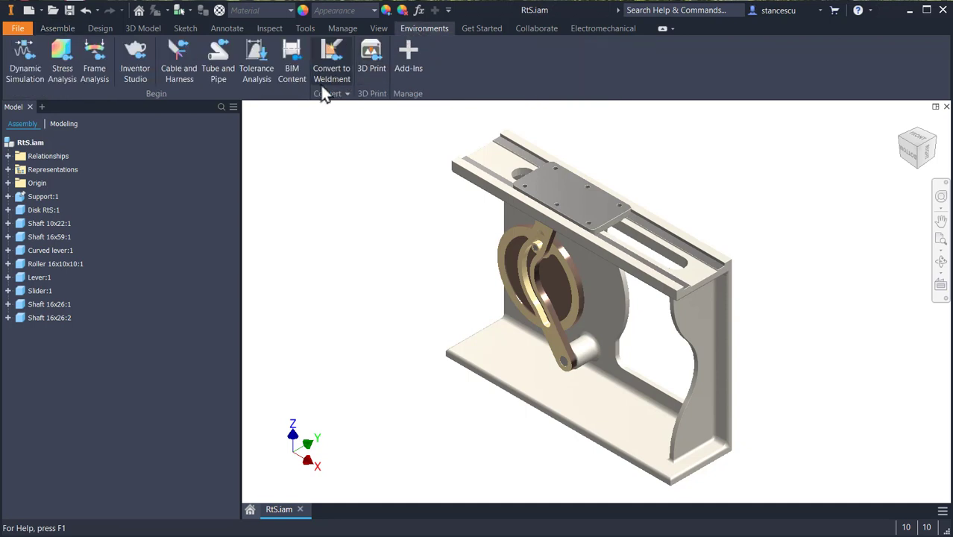
pyautogui.press('F6')
pyautogui.click(26, 61)
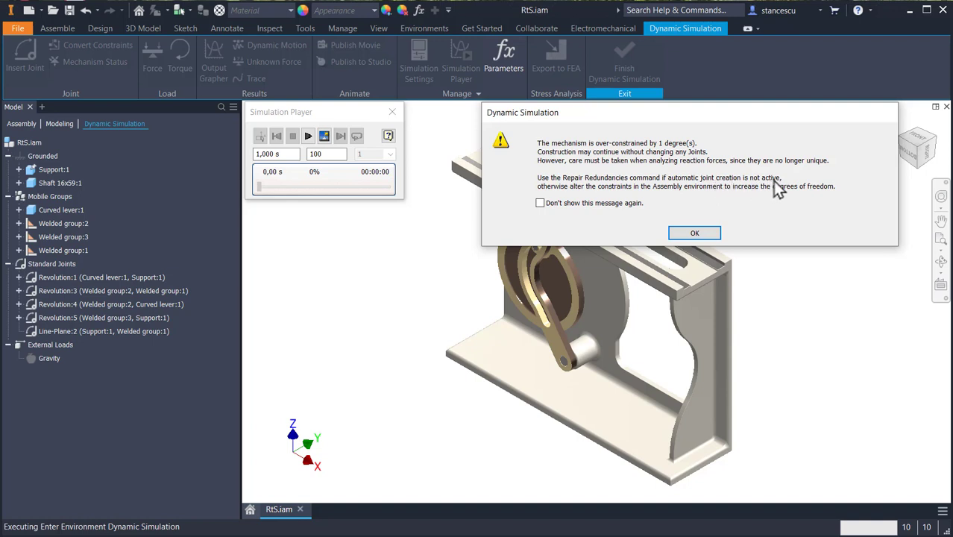
pyautogui.click(686, 235)
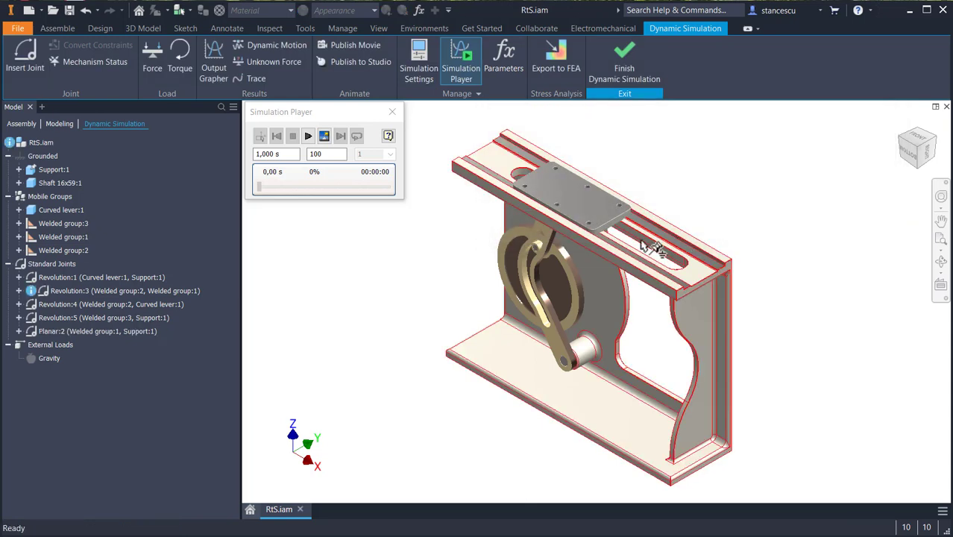
# Review the Dynamic Simulation settings for automatic constraint conversion and over-constraint warnings
pyautogui.click(421, 62)
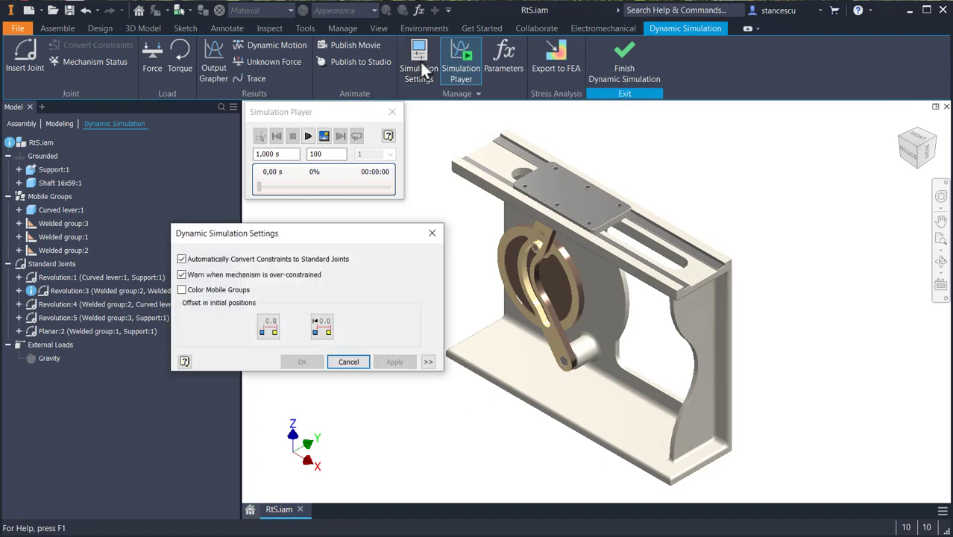
pyautogui.moveTo(344, 233); pyautogui.dragTo(369, 218)
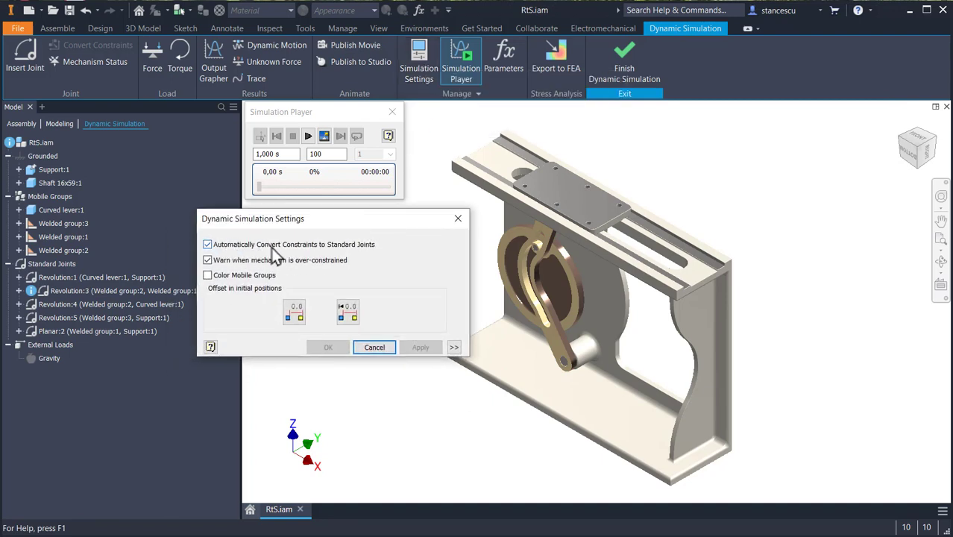
pyautogui.click(374, 348)
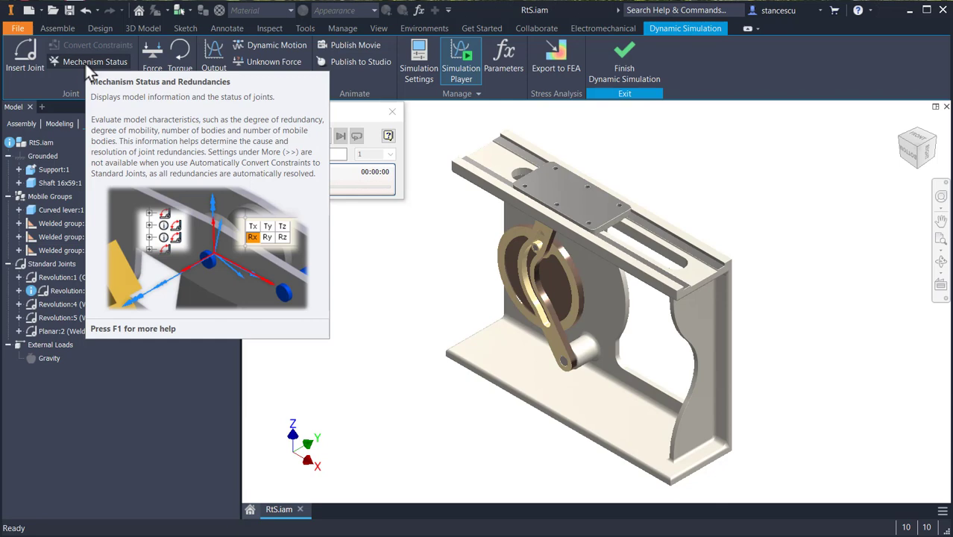
# Examine the mechanism status and the redundant constraints of the closed kinematic chain, and highlight the Revolution:3 joint in the model
pyautogui.click(85, 63)
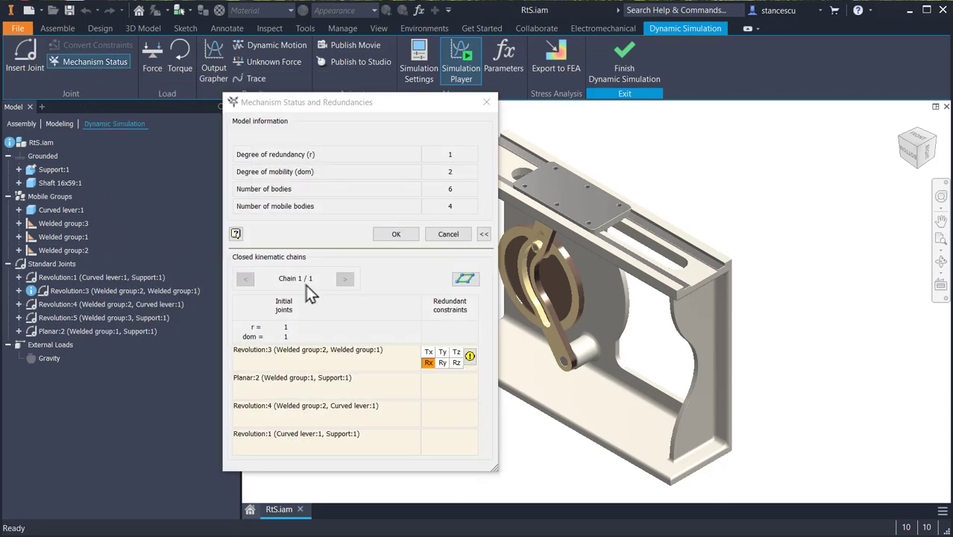
pyautogui.click(483, 233)
pyautogui.moveTo(404, 99); pyautogui.dragTo(391, 234)
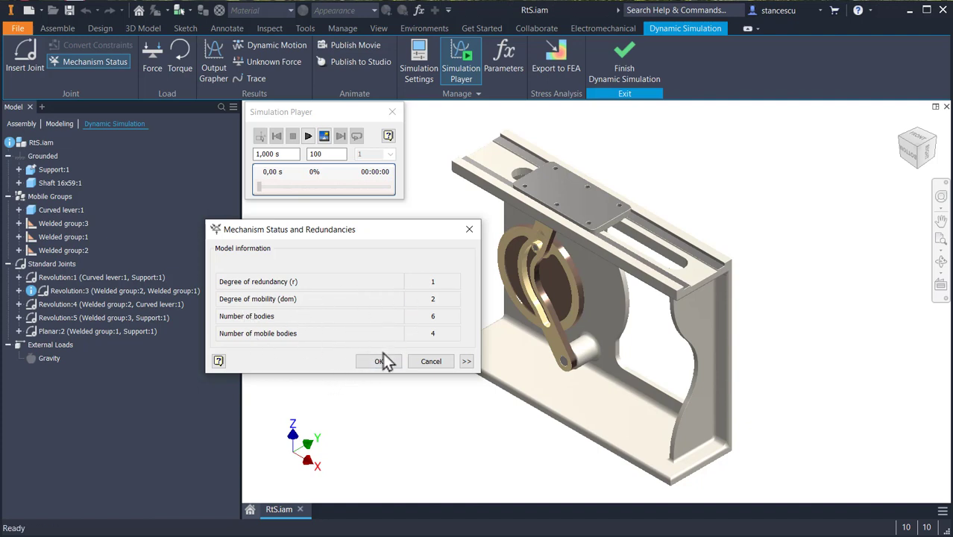
pyautogui.moveTo(405, 230); pyautogui.dragTo(348, 148)
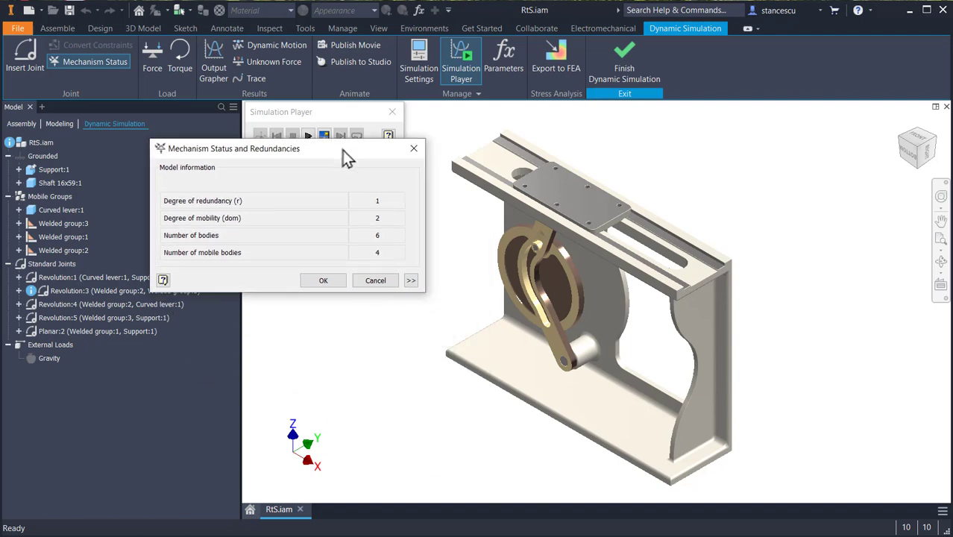
pyautogui.click(410, 279)
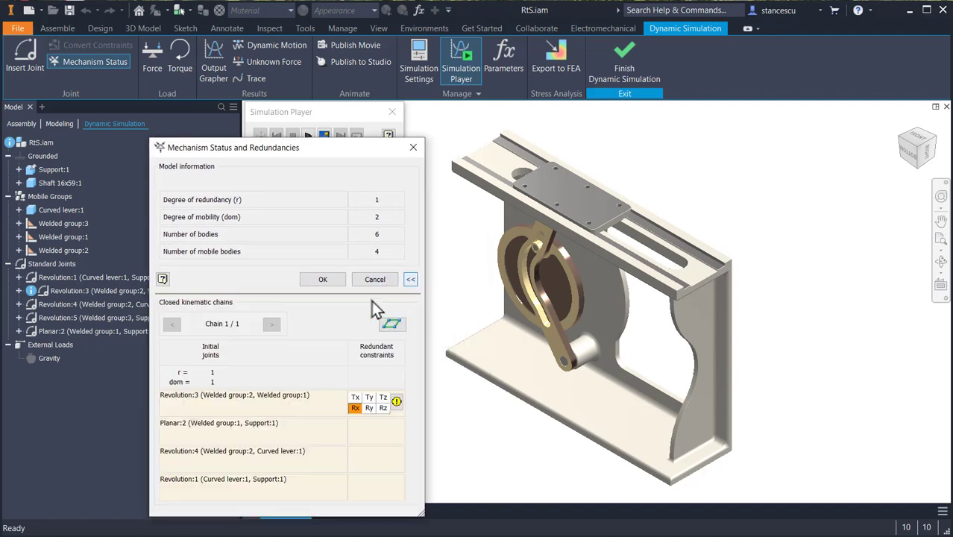
pyautogui.moveTo(349, 159); pyautogui.dragTo(345, 105)
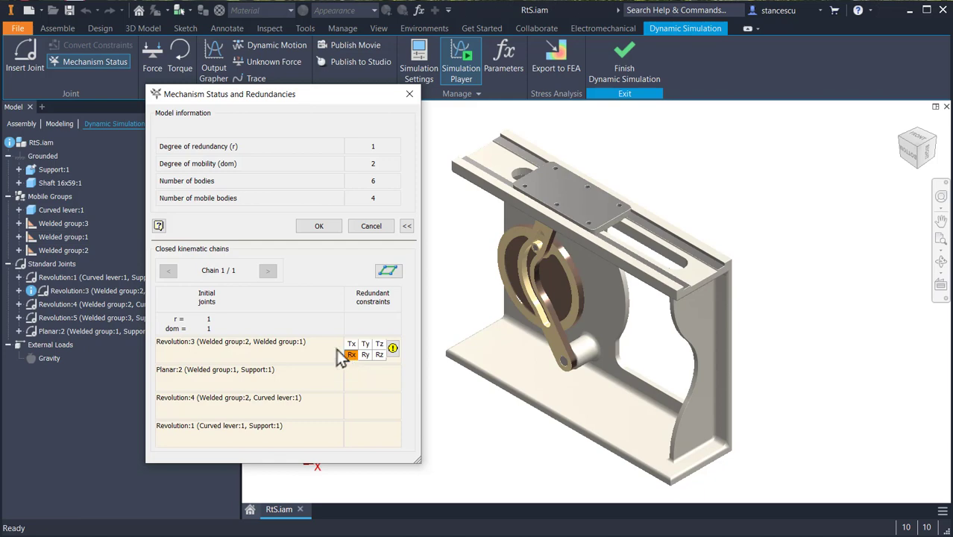
pyautogui.click(410, 95)
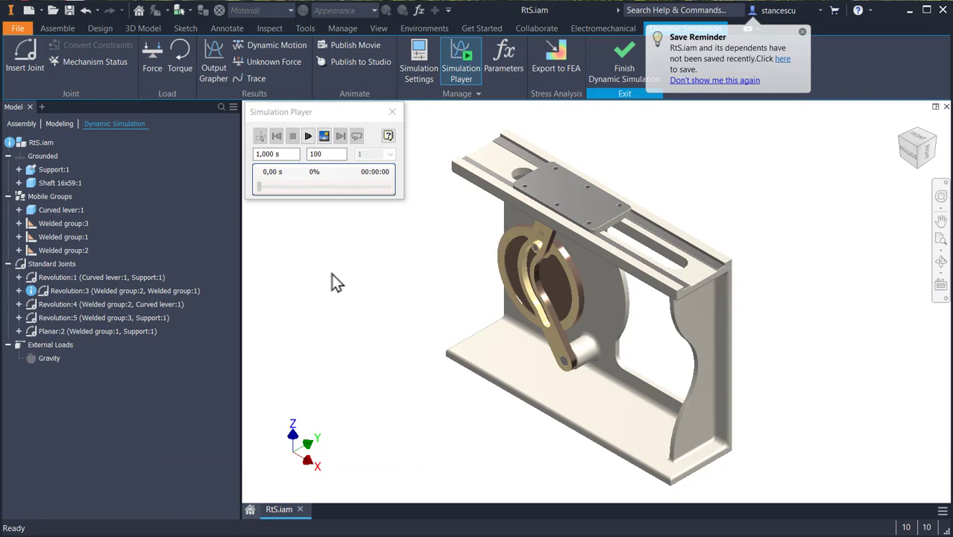
pyautogui.click(75, 291)
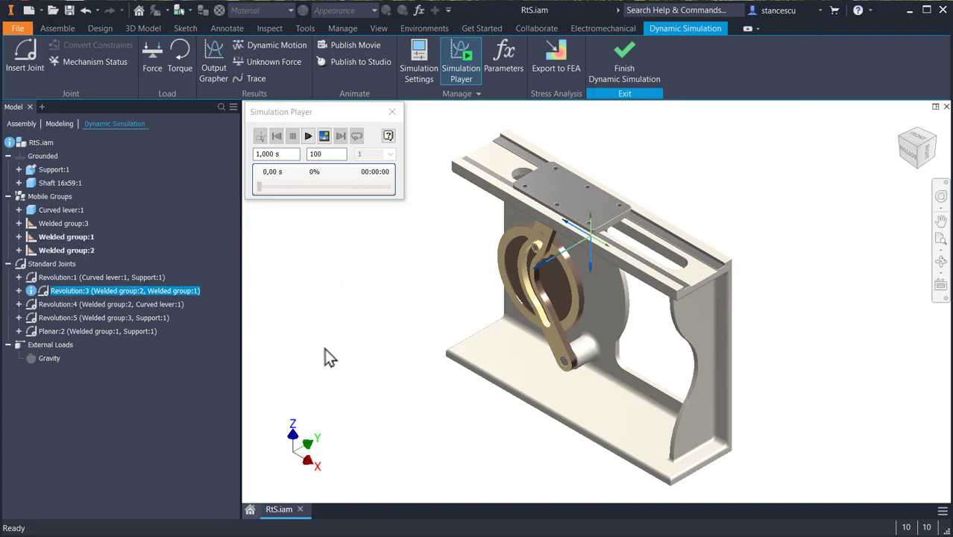
# Examine the joint coordinate systems of Revolution:3 where the slider's lug meets the link under the support rail
pyautogui.scroll(8, 566, 246)
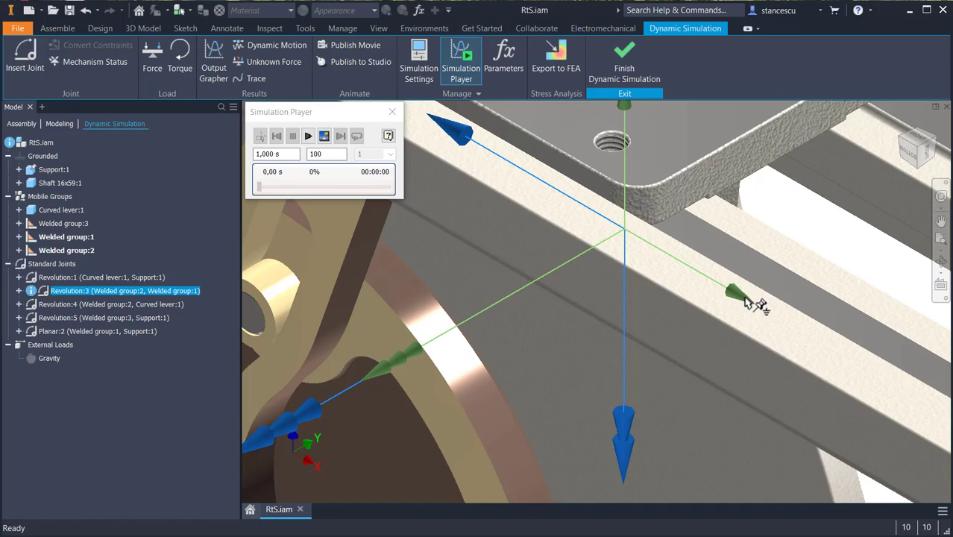
pyautogui.moveTo(615, 311); pyautogui.dragTo(626, 372, button='middle')
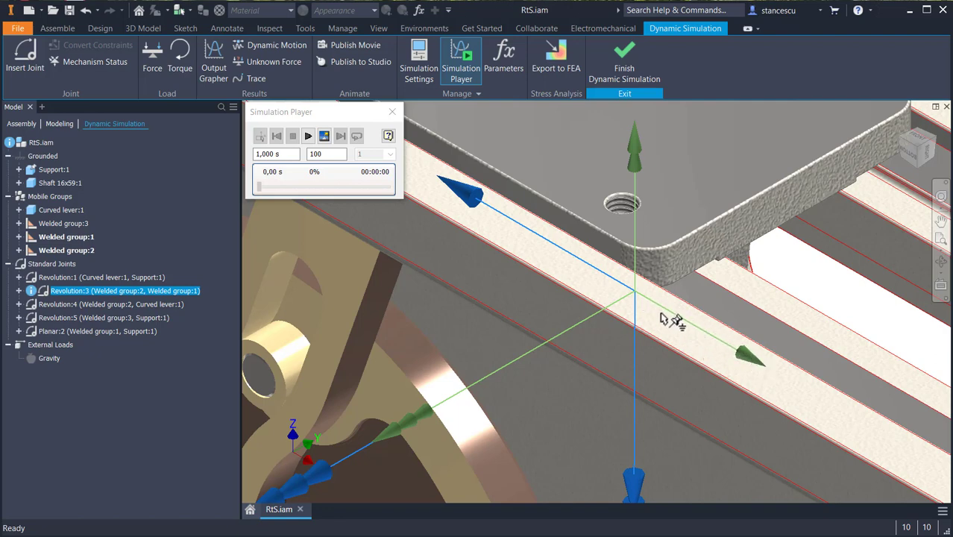
pyautogui.keyDown('shift'); pyautogui.moveTo(570, 408); pyautogui.dragTo(659, 406, button='middle'); pyautogui.keyUp('shift')
pyautogui.moveTo(751, 345); pyautogui.dragTo(608, 494, button='middle')
pyautogui.keyDown('shift'); pyautogui.moveTo(647, 401); pyautogui.dragTo(675, 395, button='middle'); pyautogui.keyUp('shift')
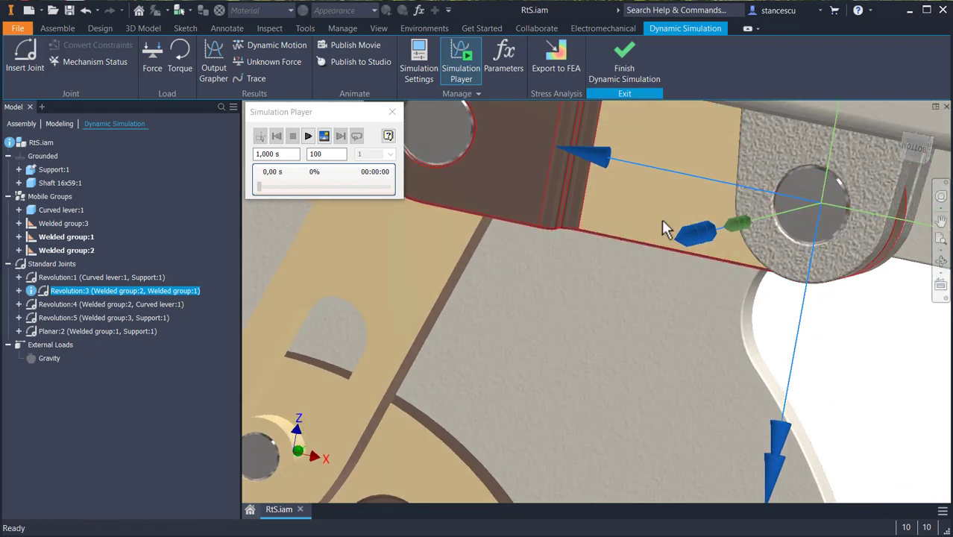
pyautogui.scroll(-5, 644, 272)
pyautogui.moveTo(738, 309); pyautogui.dragTo(656, 333, button='middle')
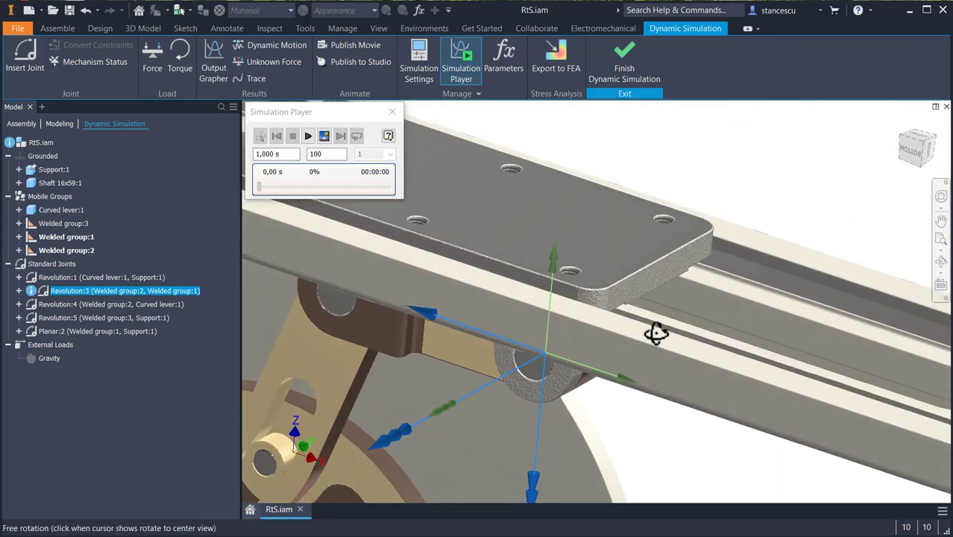
pyautogui.keyDown('shift'); pyautogui.moveTo(578, 389); pyautogui.dragTo(526, 391, button='middle'); pyautogui.keyUp('shift')
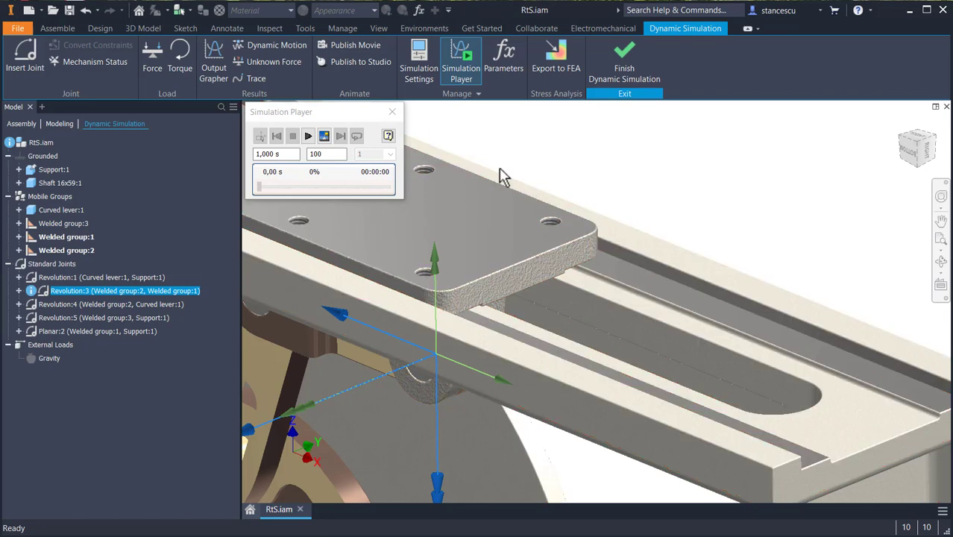
pyautogui.moveTo(477, 245); pyautogui.dragTo(579, 274, button='middle')
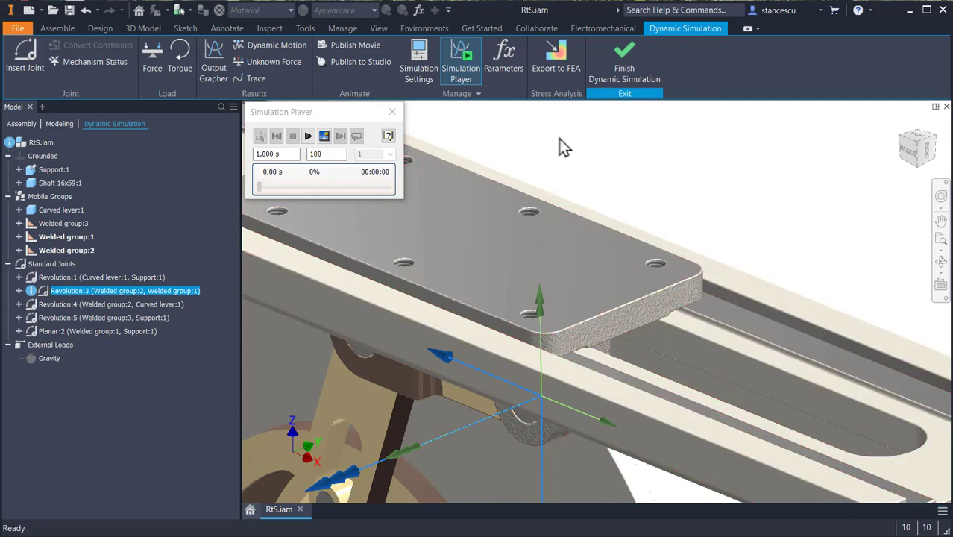
# Leave the Dynamic Simulation environment and delete the slider's Mate:1 constraint to the support
pyautogui.click(625, 64)
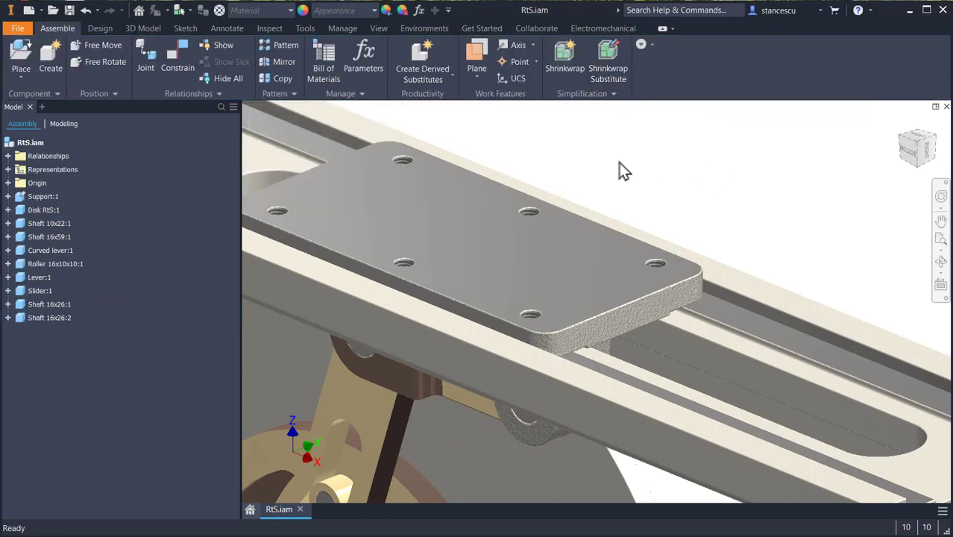
pyautogui.click(478, 278)
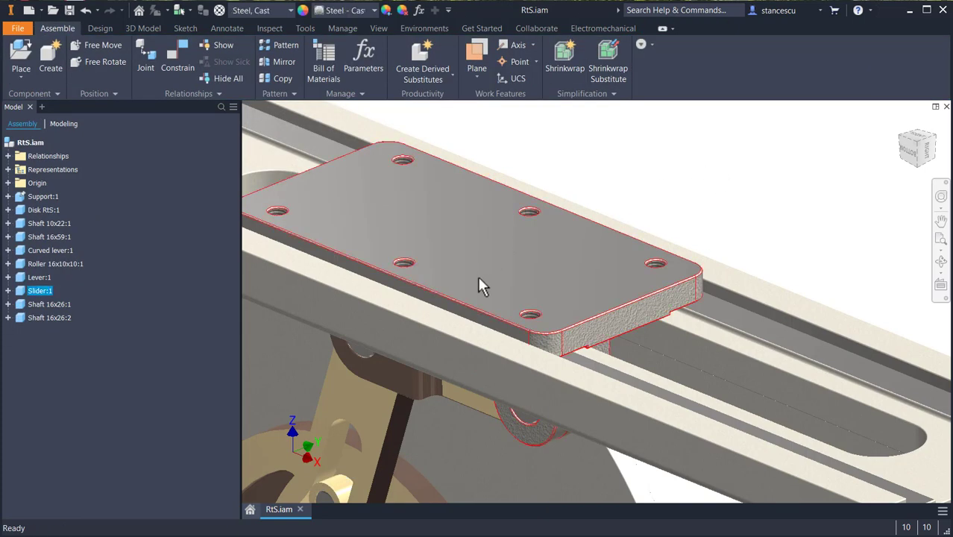
pyautogui.click(8, 291)
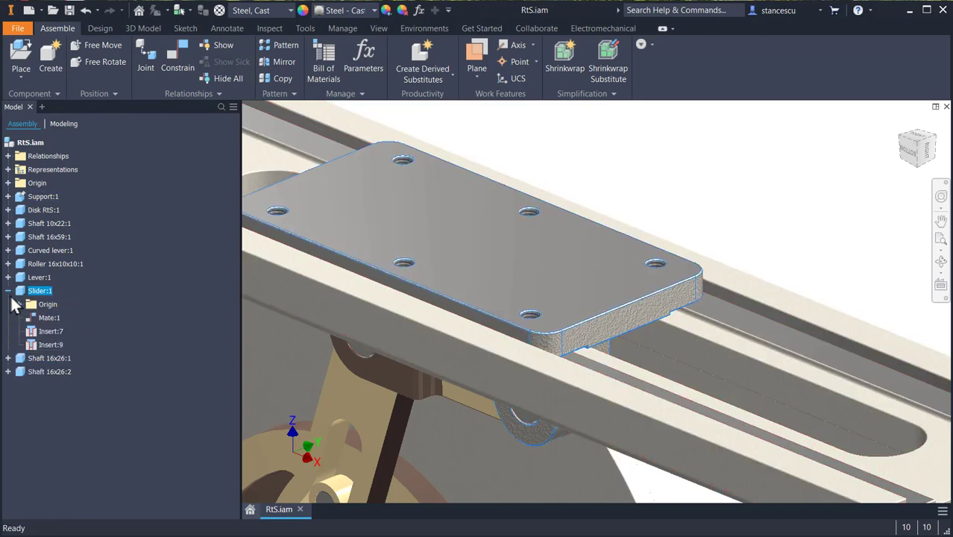
pyautogui.moveTo(34, 316)
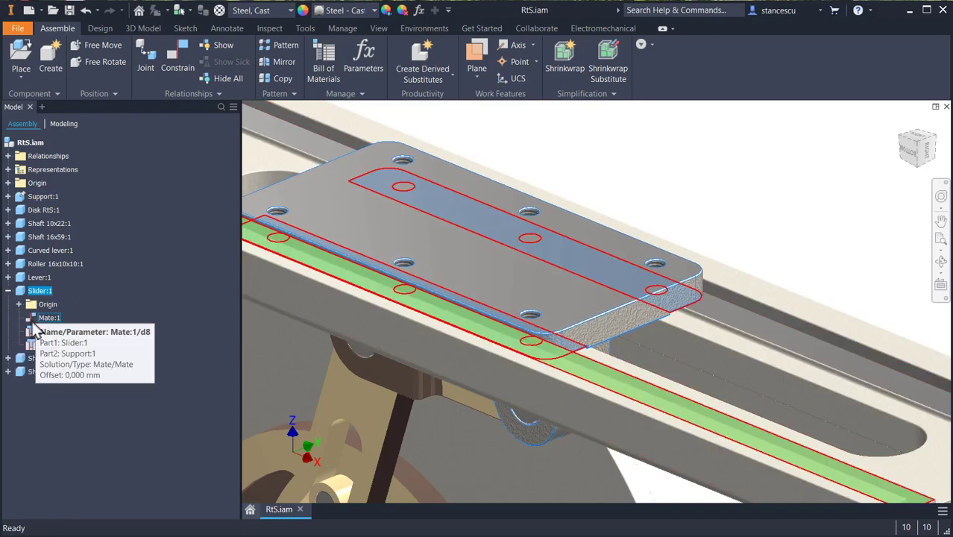
pyautogui.click(33, 321)
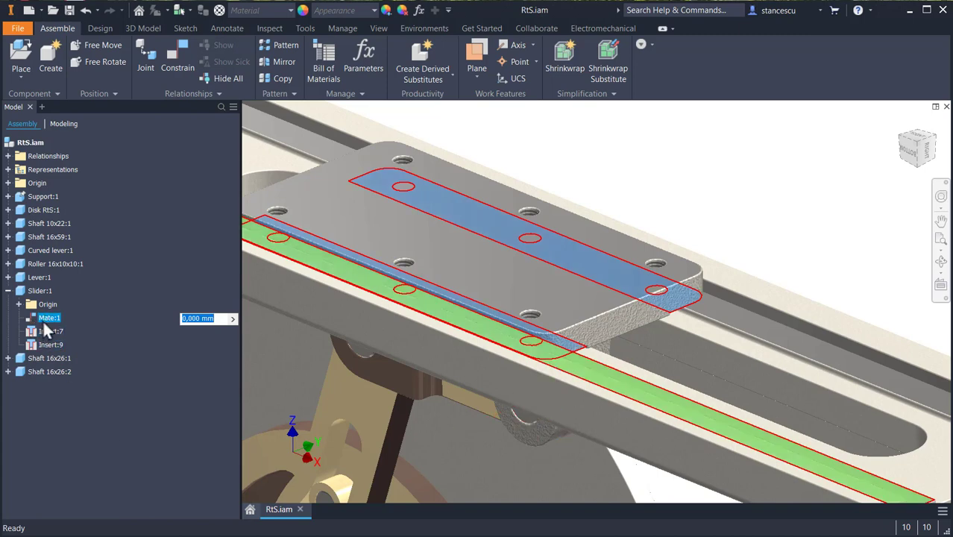
pyautogui.rightClick(43, 319)
pyautogui.click(63, 336)
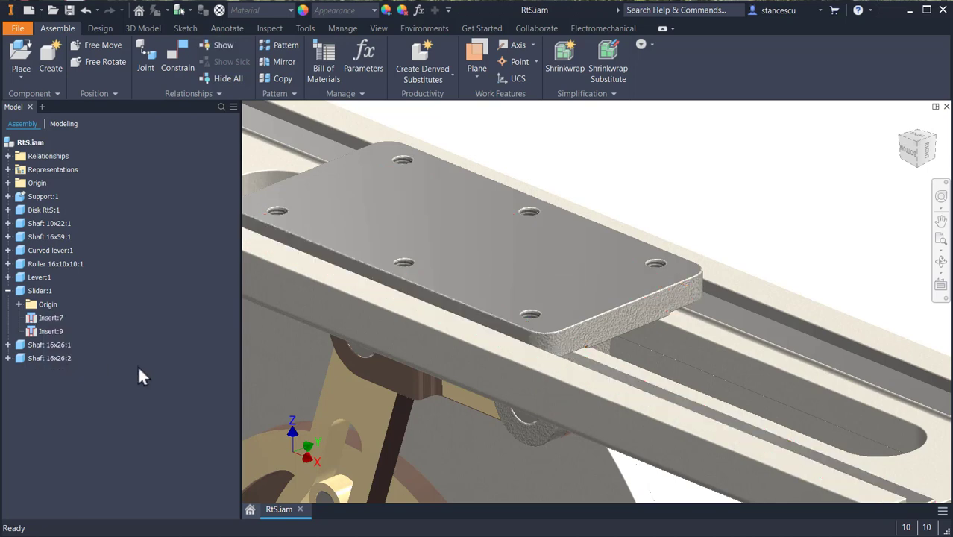
# Swing the slider about its pin so its plate tilts up off the support's rails
pyautogui.moveTo(458, 218); pyautogui.dragTo(468, 201)
pyautogui.moveTo(508, 293); pyautogui.dragTo(510, 268)
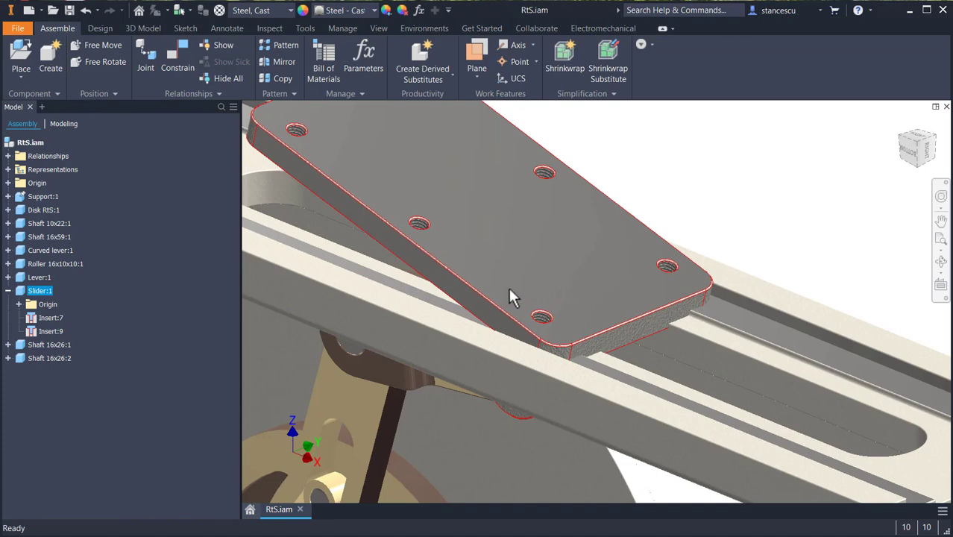
pyautogui.keyDown('shift'); pyautogui.moveTo(513, 398); pyautogui.dragTo(524, 351, button='middle'); pyautogui.keyUp('shift')
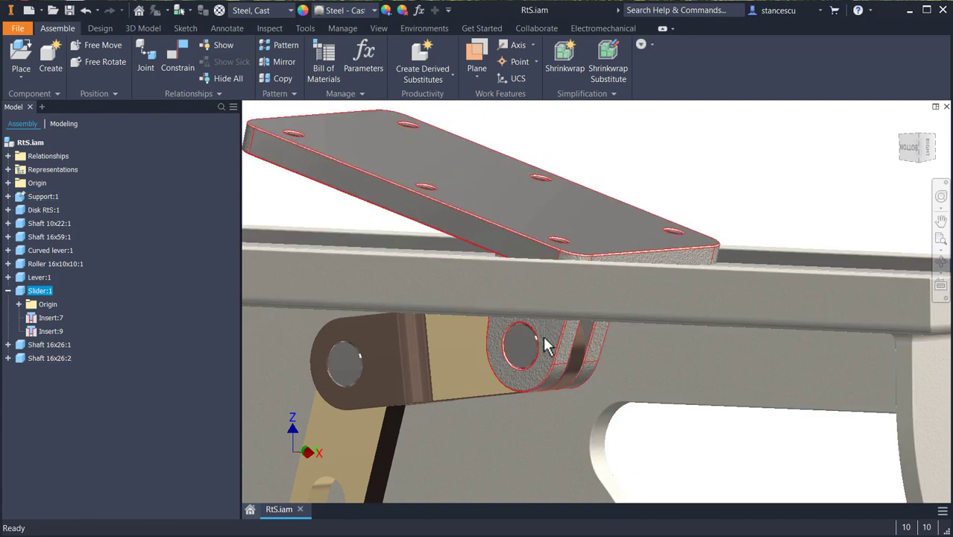
pyautogui.keyDown('ctrl'); pyautogui.click(544, 254); pyautogui.keyUp('ctrl')
# Add a Mate constraint with 0 mm offset between the support's groove face and the slider's lower edge
pyautogui.keyDown('shift'); pyautogui.moveTo(460, 380); pyautogui.dragTo(586, 385, button='middle'); pyautogui.keyUp('shift')
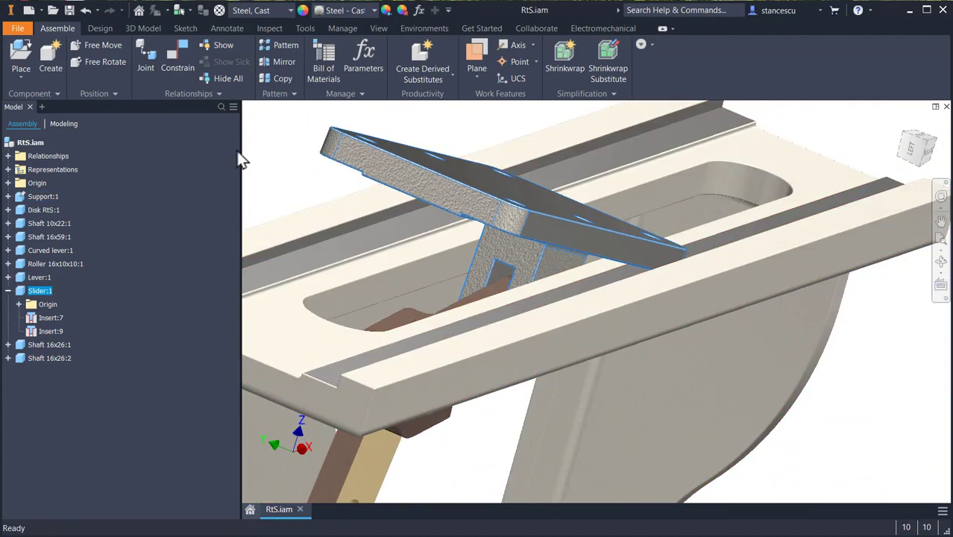
pyautogui.click(178, 50)
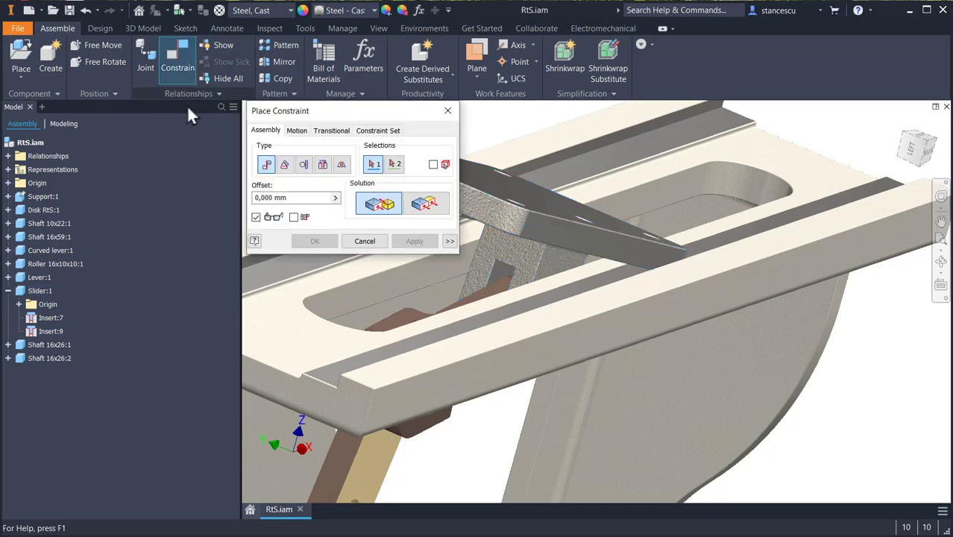
pyautogui.scroll(3, 582, 305)
pyautogui.click(581, 298)
pyautogui.keyDown('shift'); pyautogui.moveTo(477, 316); pyautogui.dragTo(587, 372, button='middle'); pyautogui.keyUp('shift')
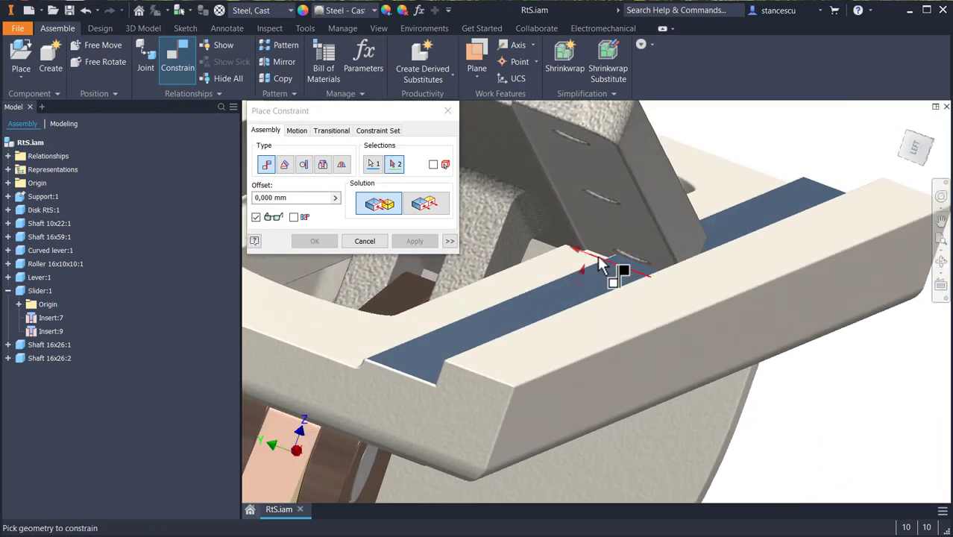
pyautogui.click(653, 231)
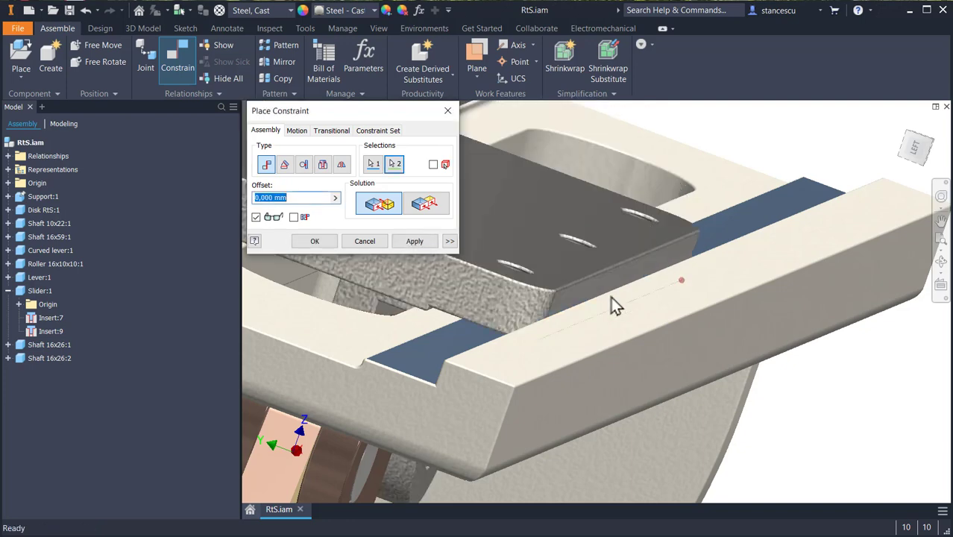
pyautogui.click(315, 242)
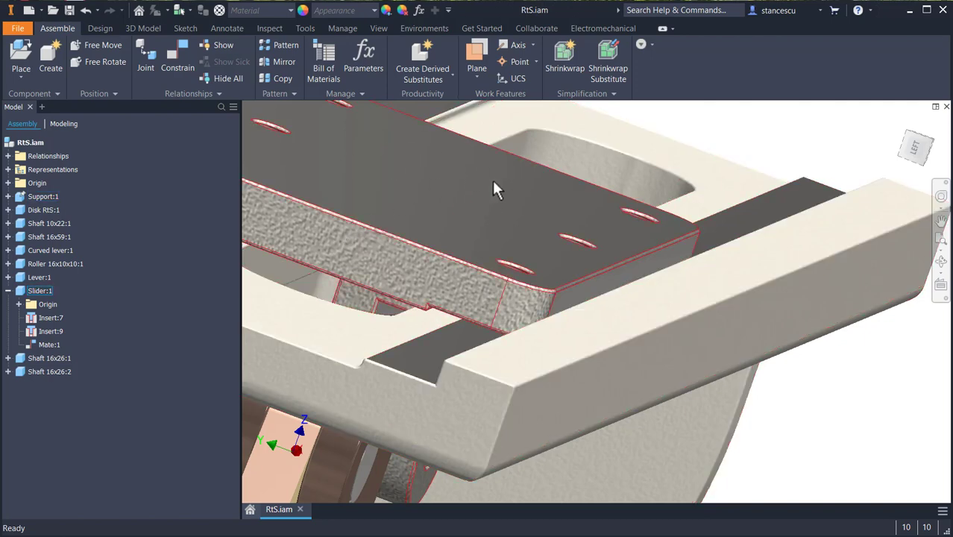
# Rotate the slotted disk to test how the levers carry the slider along the support
pyautogui.scroll(-4, 568, 259)
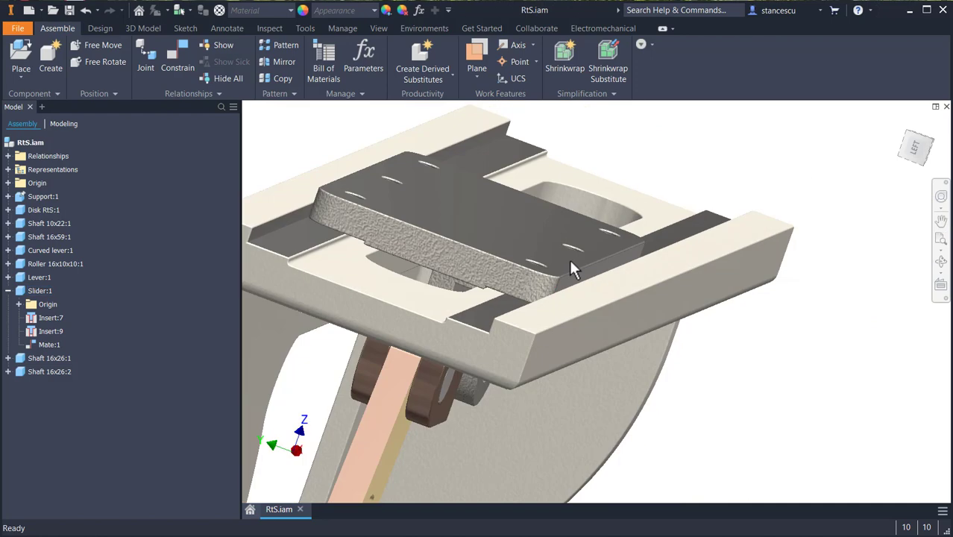
pyautogui.keyDown('shift'); pyautogui.moveTo(634, 362); pyautogui.dragTo(623, 347, button='middle'); pyautogui.keyUp('shift')
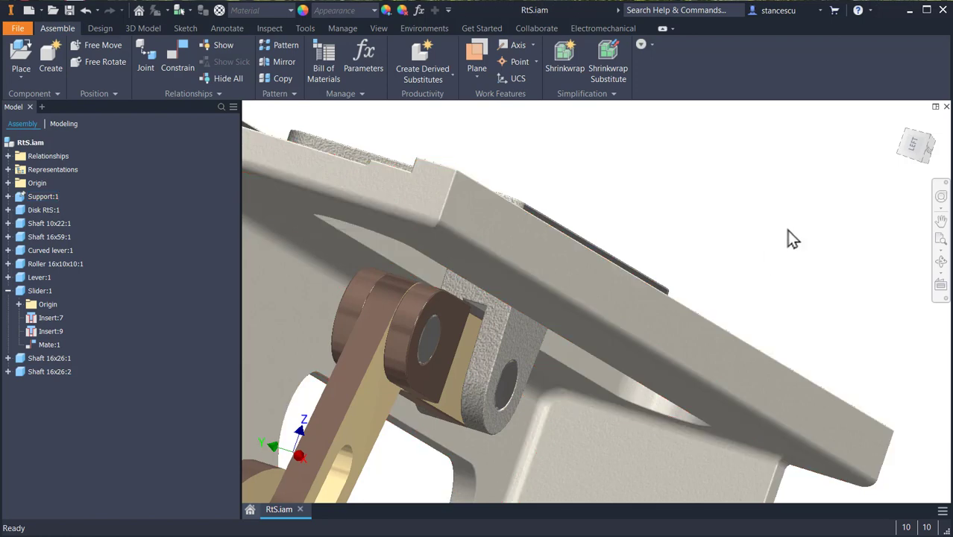
pyautogui.press('F6')
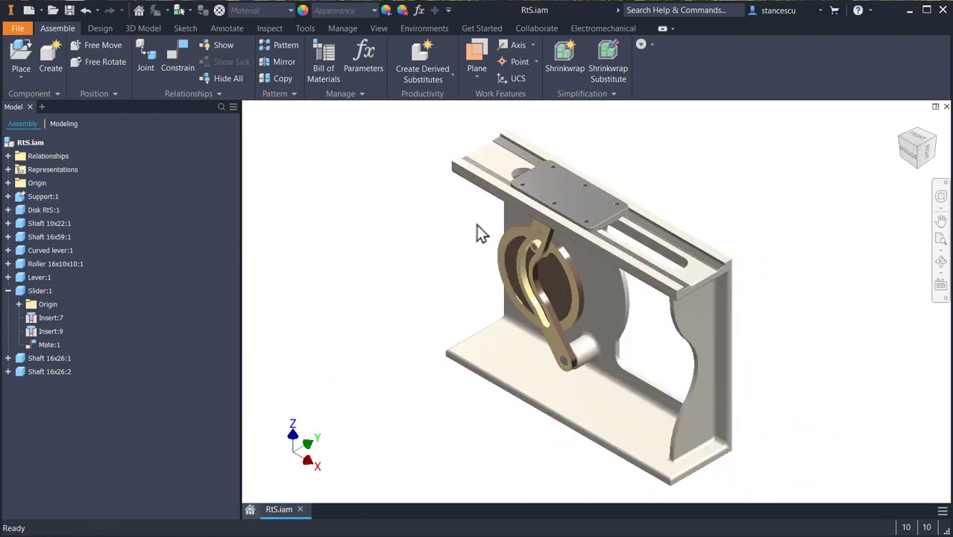
pyautogui.scroll(3, 477, 239)
pyautogui.moveTo(659, 238); pyautogui.dragTo(473, 341, button='middle')
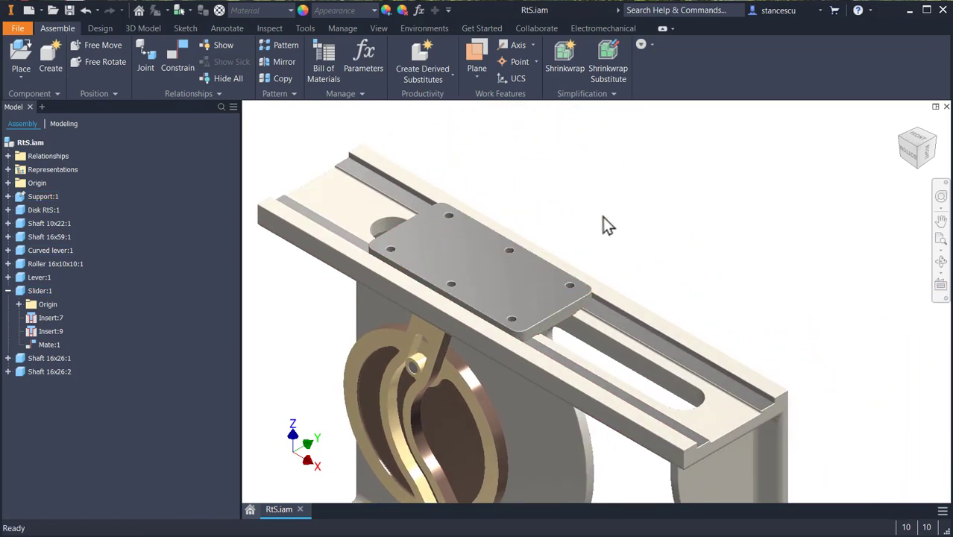
pyautogui.moveTo(604, 224); pyautogui.dragTo(673, 227, button='middle')
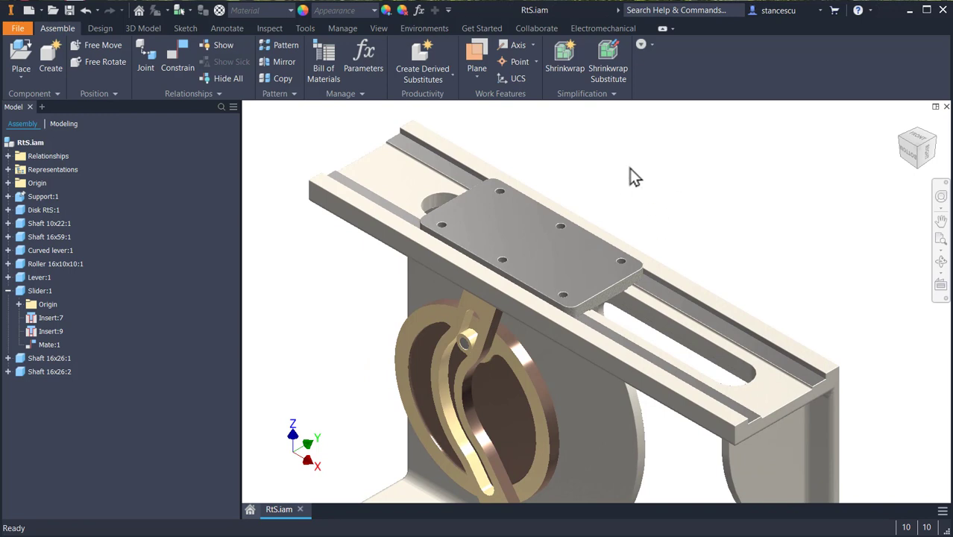
pyautogui.moveTo(512, 357); pyautogui.dragTo(531, 383)
pyautogui.keyDown('shift'); pyautogui.moveTo(514, 394); pyautogui.dragTo(543, 345, button='middle'); pyautogui.keyUp('shift')
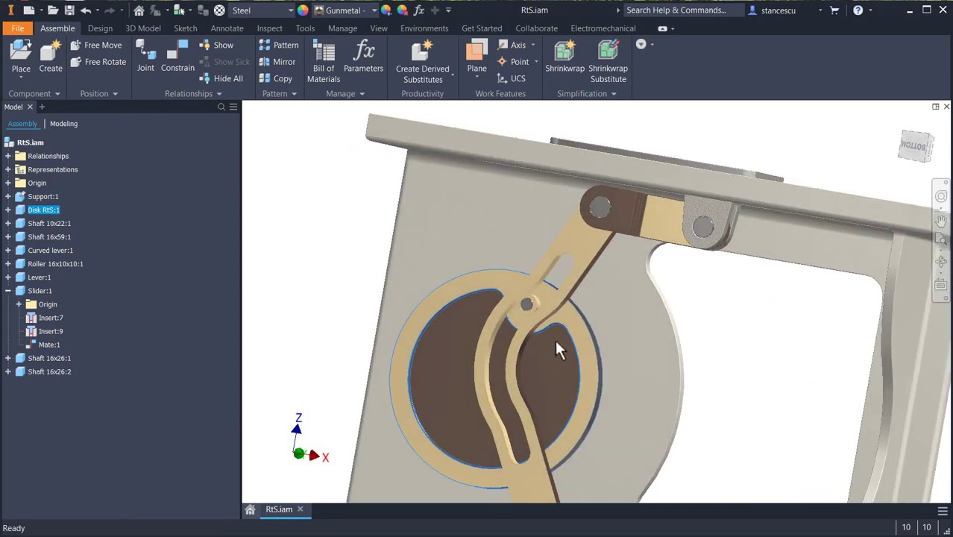
pyautogui.moveTo(583, 341); pyautogui.dragTo(556, 356)
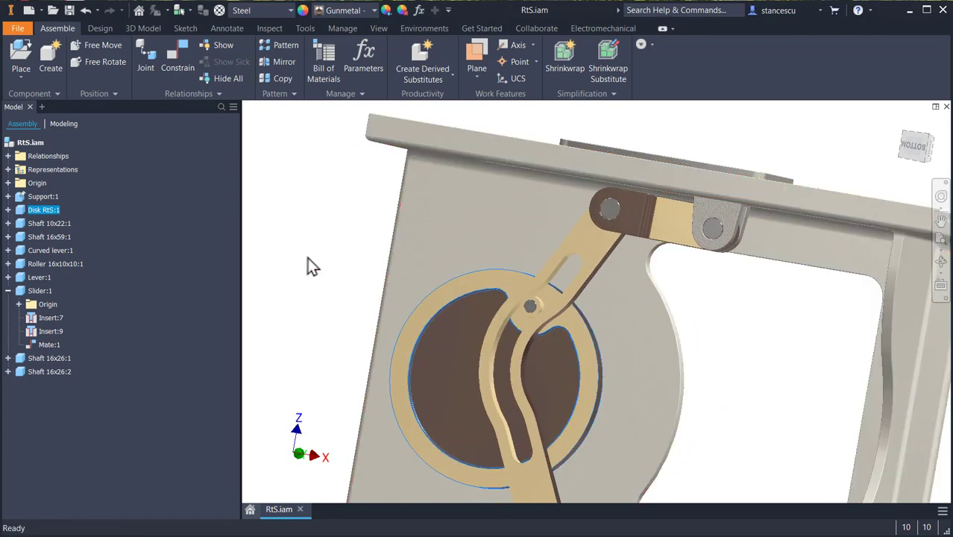
# Enter the Dynamic Simulation environment and check the mechanism status for redundancy and mobility
pyautogui.press('F6')
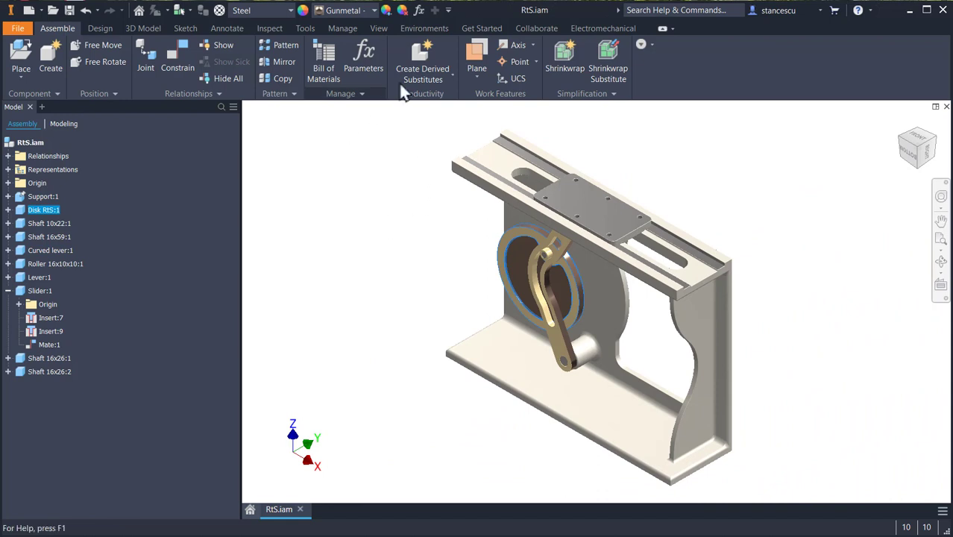
pyautogui.click(422, 29)
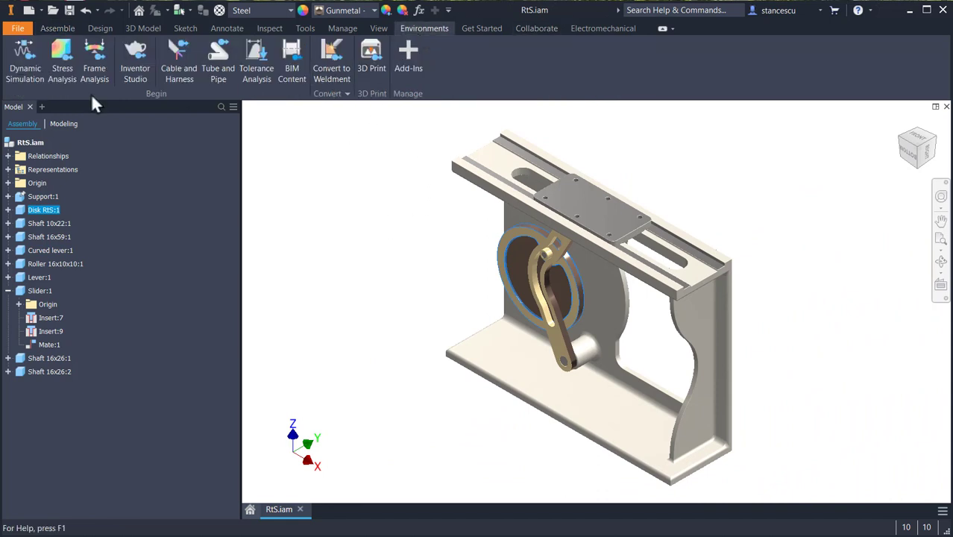
pyautogui.click(24, 67)
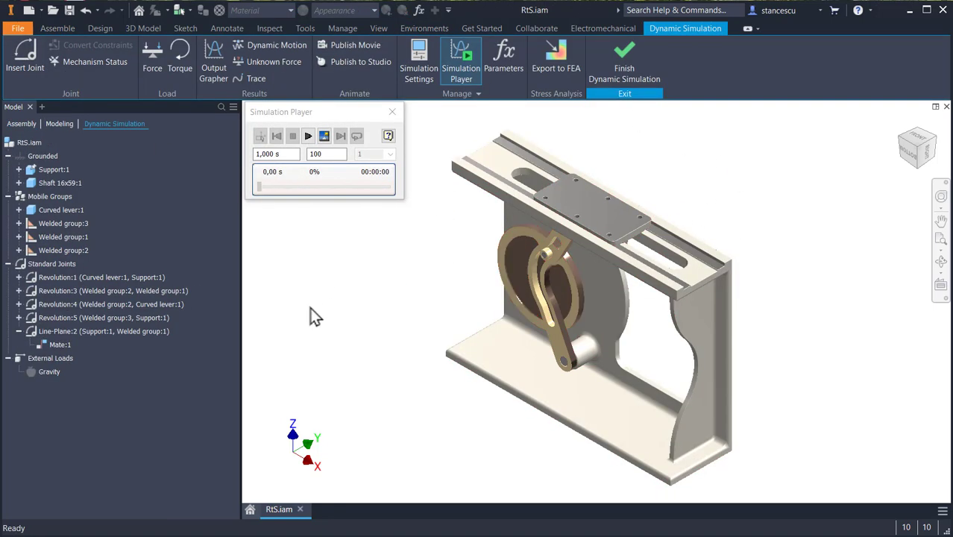
pyautogui.click(87, 64)
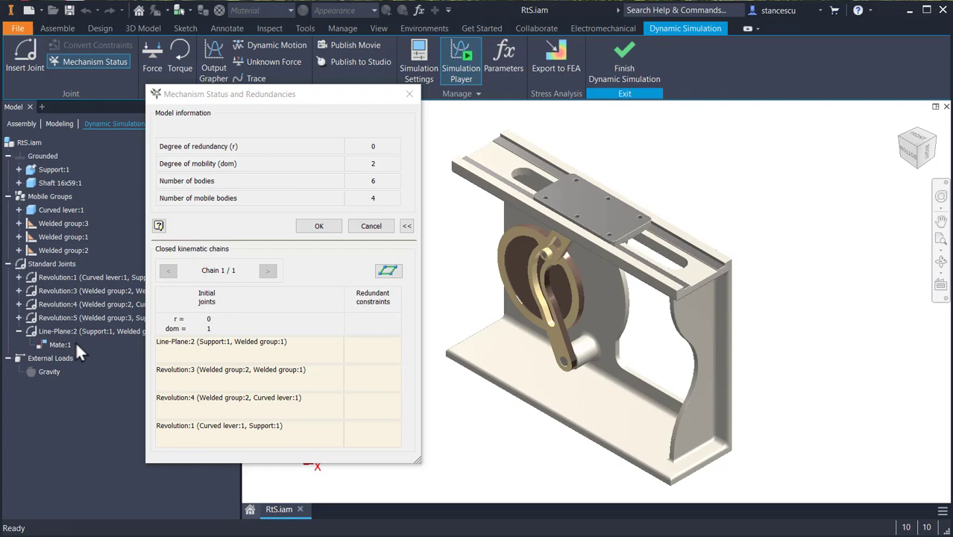
pyautogui.click(409, 95)
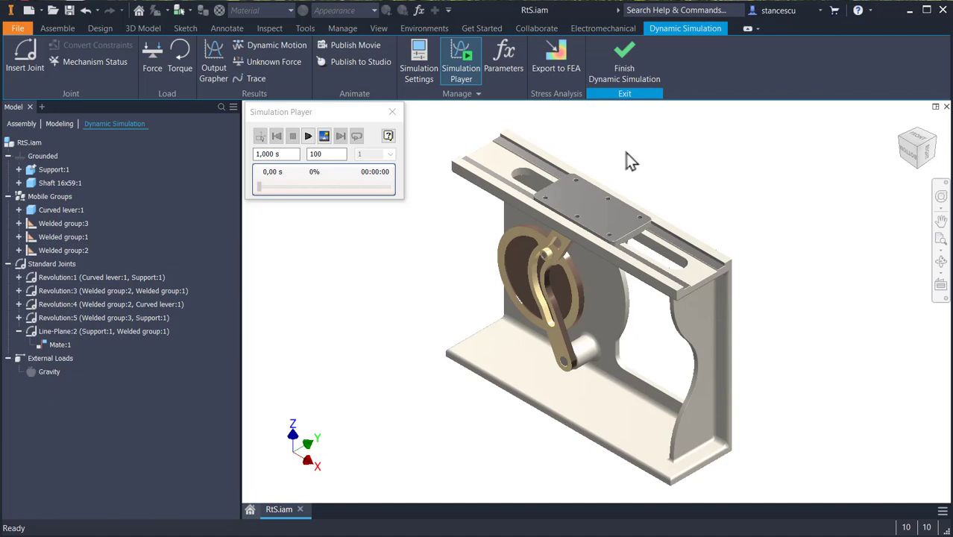
# Finish Dynamic Simulation and save the changes to RtS.iam
pyautogui.click(623, 71)
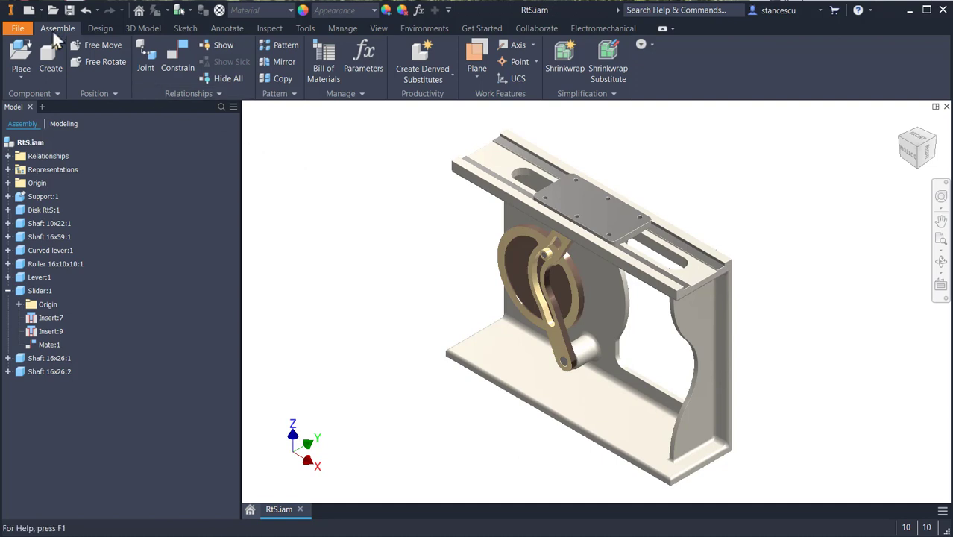
pyautogui.click(71, 10)
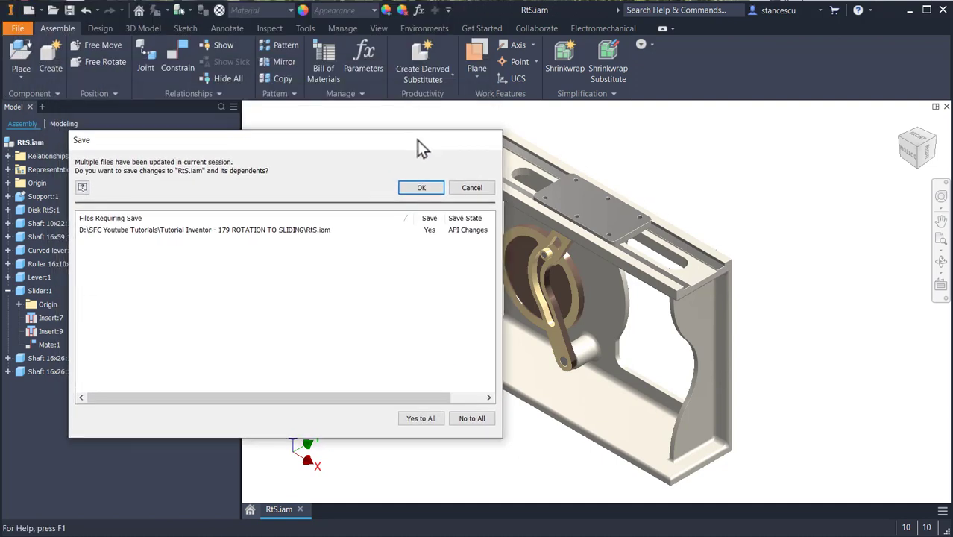
pyautogui.click(419, 189)
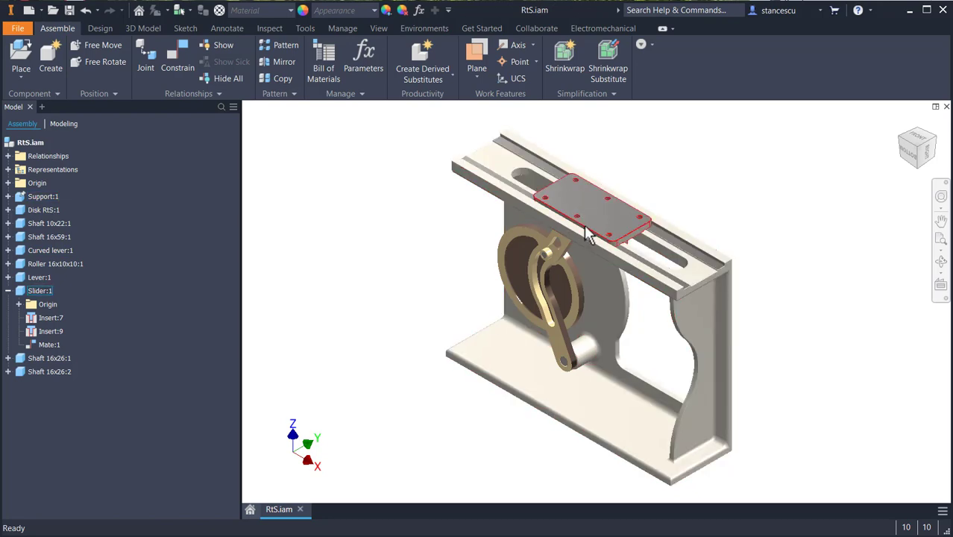
pyautogui.scroll(-3, 590, 213)
pyautogui.scroll(-2, 590, 212)
pyautogui.scroll(2, 588, 219)
pyautogui.moveTo(589, 255); pyautogui.dragTo(607, 281, button='middle')
pyautogui.scroll(-3, 608, 281)
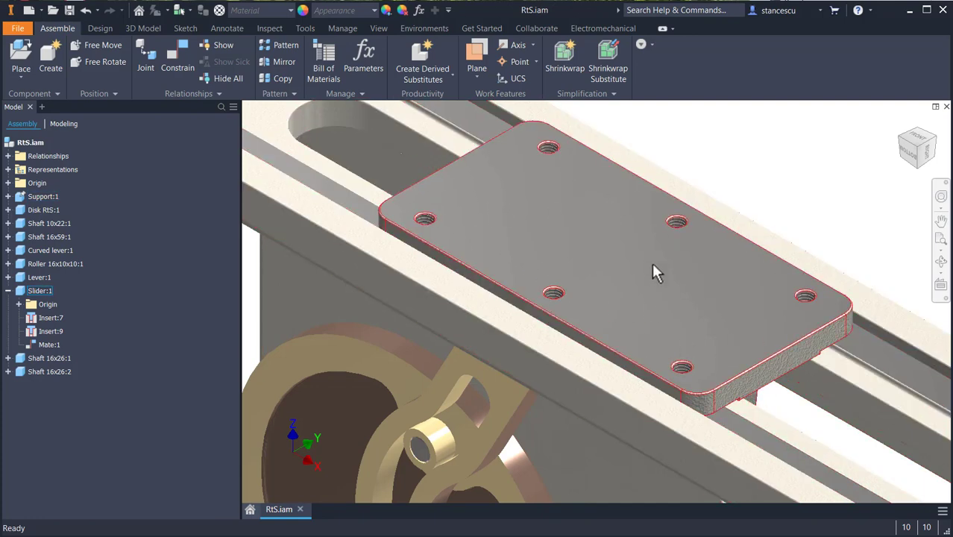
pyautogui.scroll(-3, 651, 263)
pyautogui.moveTo(709, 315); pyautogui.dragTo(770, 398, button='middle')
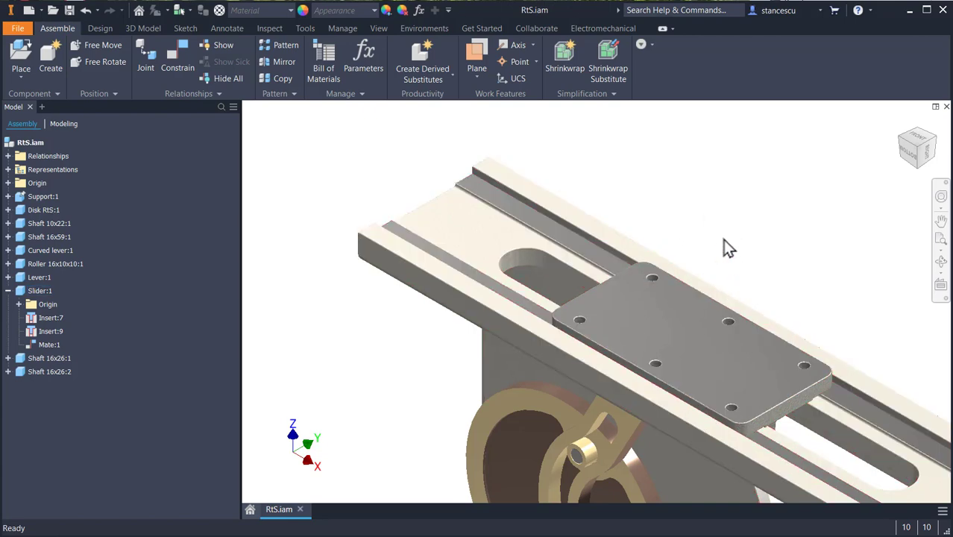
pyautogui.press('F2')
pyautogui.moveTo(721, 239); pyautogui.dragTo(632, 111)
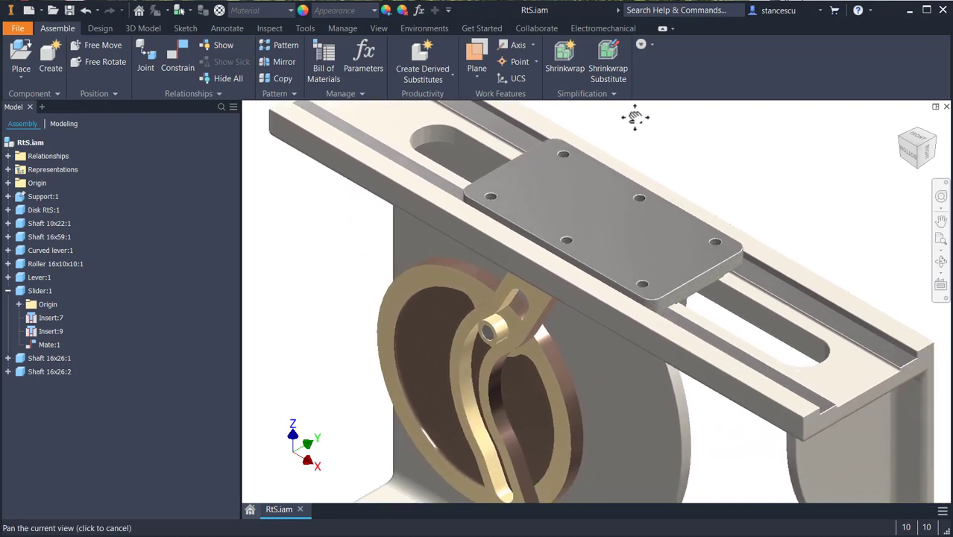
pyautogui.moveTo(658, 154); pyautogui.dragTo(667, 178)
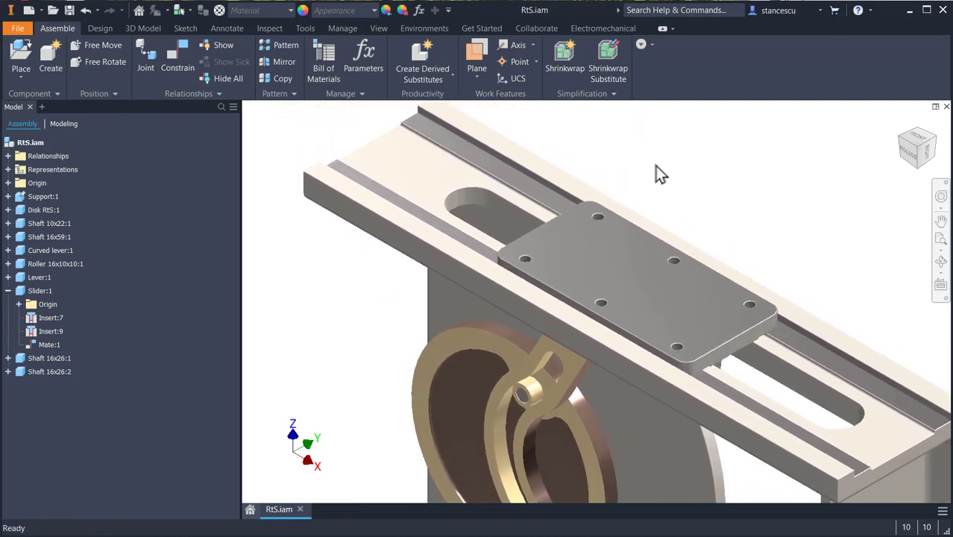
pyautogui.press('F6')
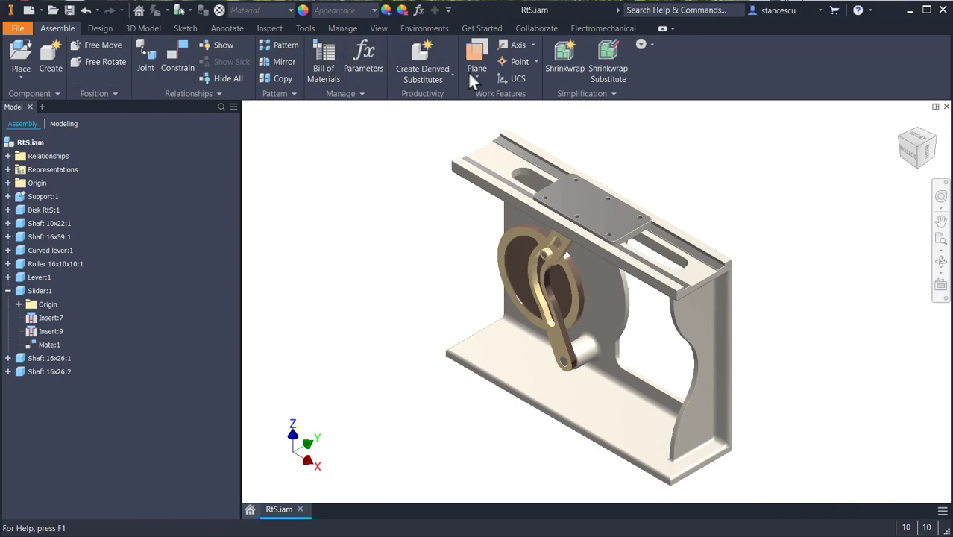
# Edit the slider in place and add a sketch point on its narrow end face
pyautogui.scroll(5, 627, 240)
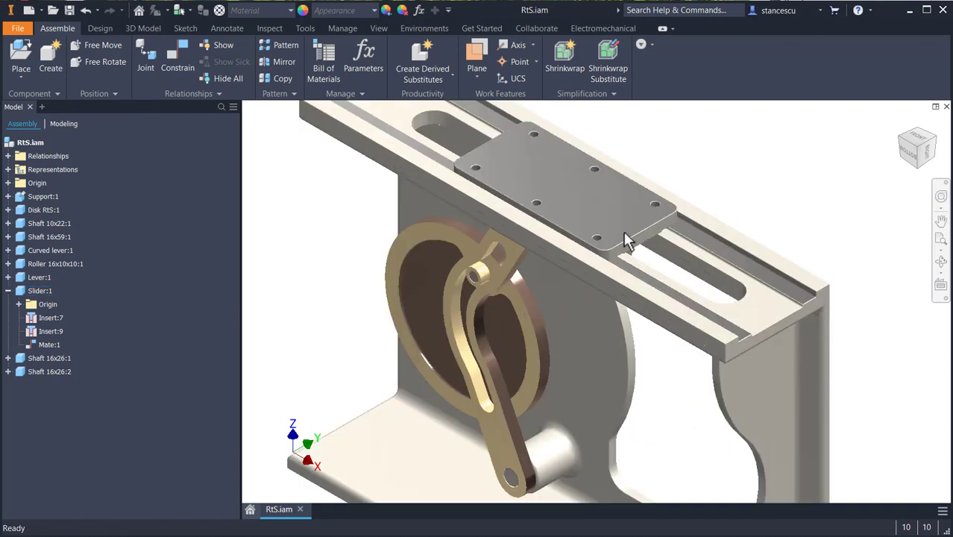
pyautogui.scroll(3, 647, 249)
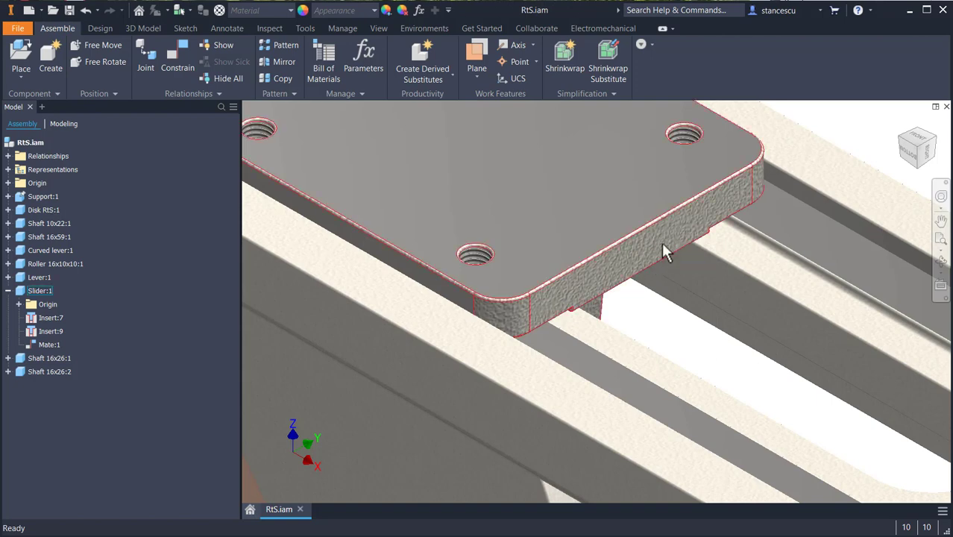
pyautogui.click(664, 251)
pyautogui.doubleClick(663, 246)
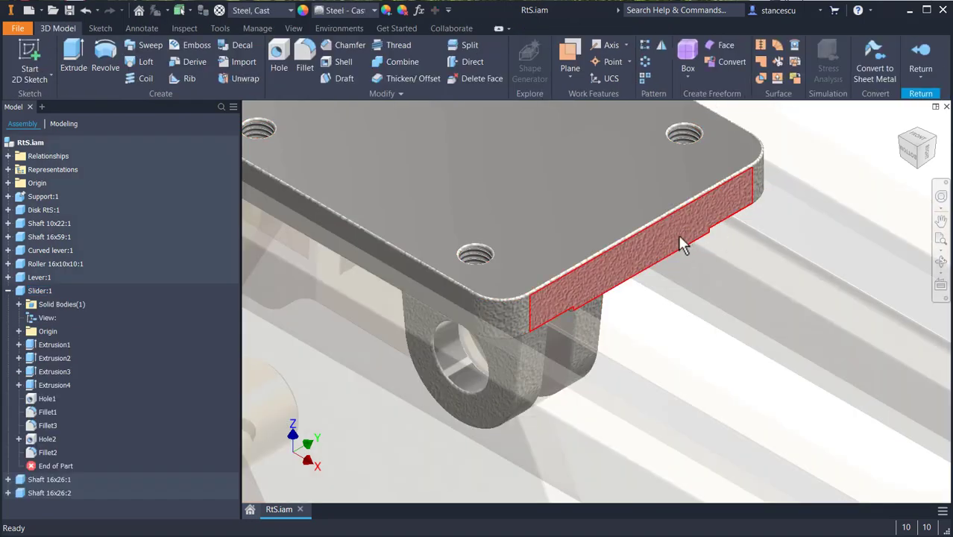
pyautogui.click(670, 237)
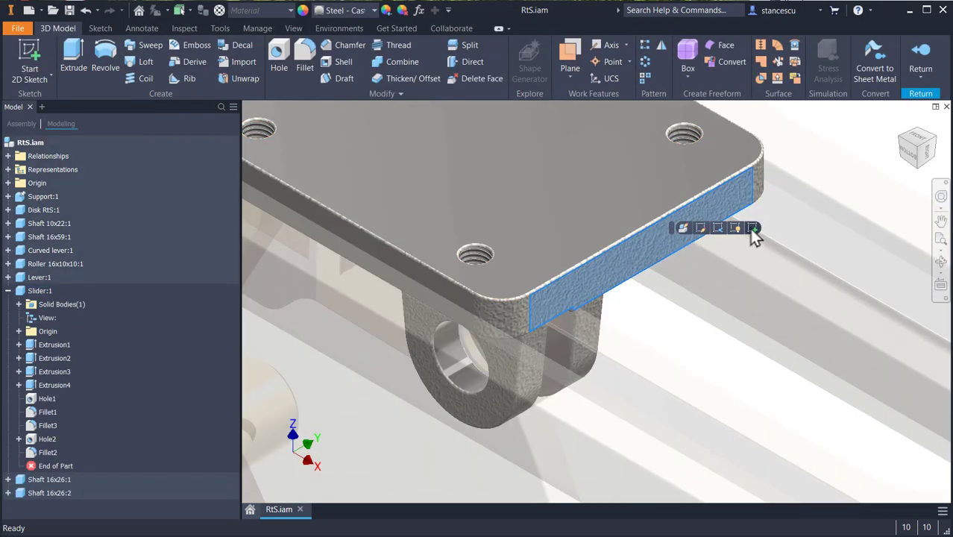
pyautogui.press('s')
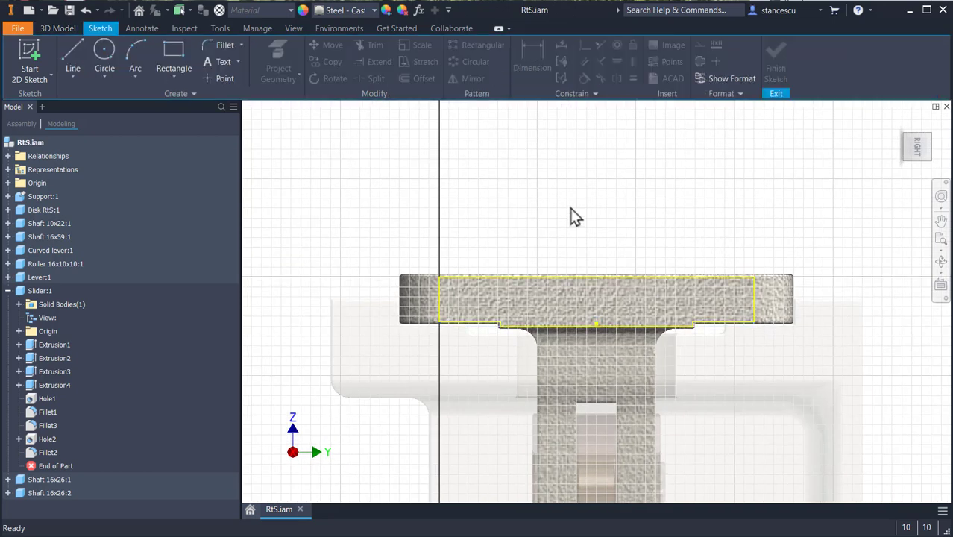
pyautogui.click(224, 78)
pyautogui.click(624, 298)
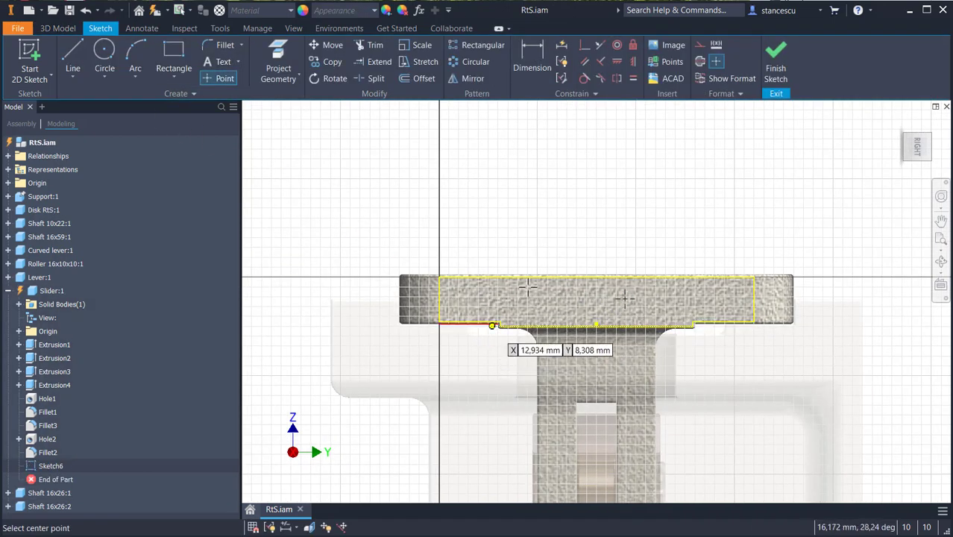
pyautogui.click(633, 61)
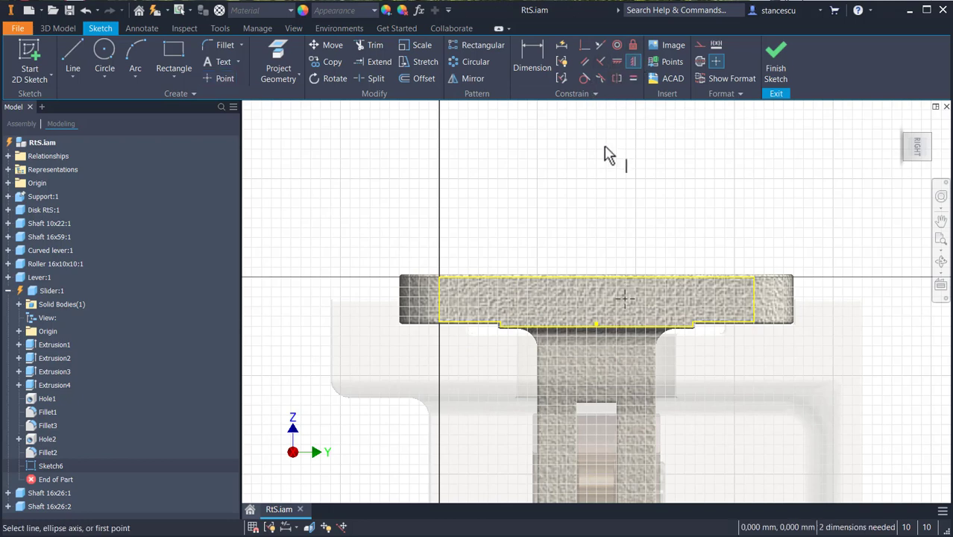
pyautogui.click(597, 325)
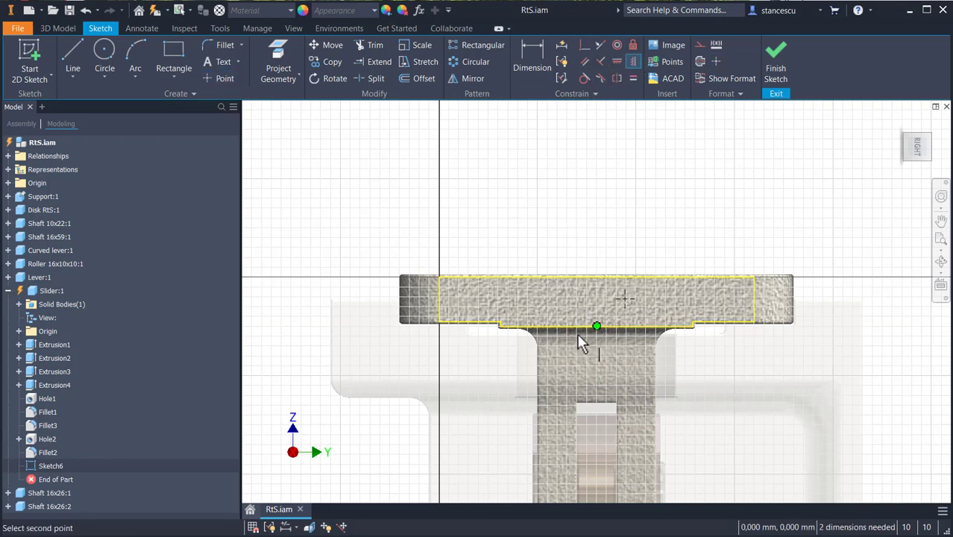
pyautogui.click(627, 302)
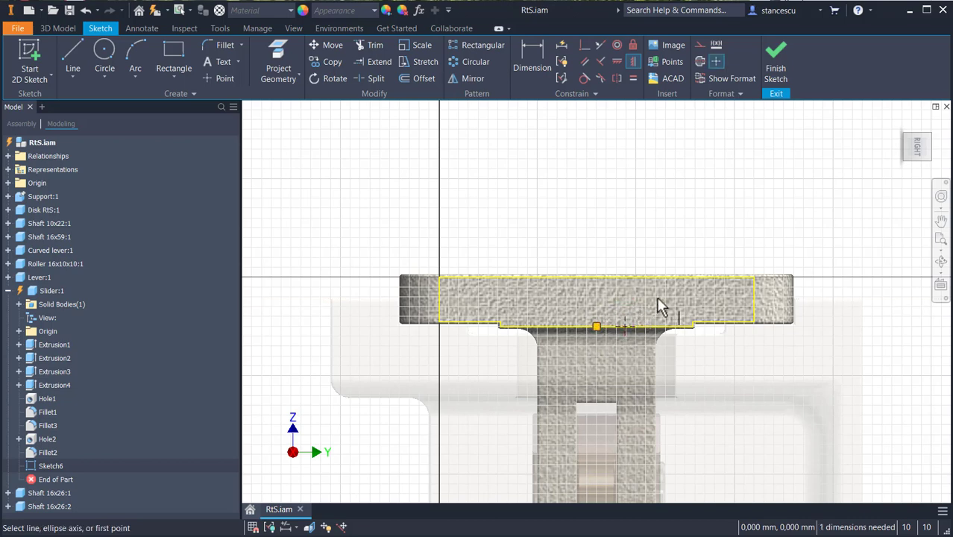
pyautogui.hotkey('ctrl', 'z')
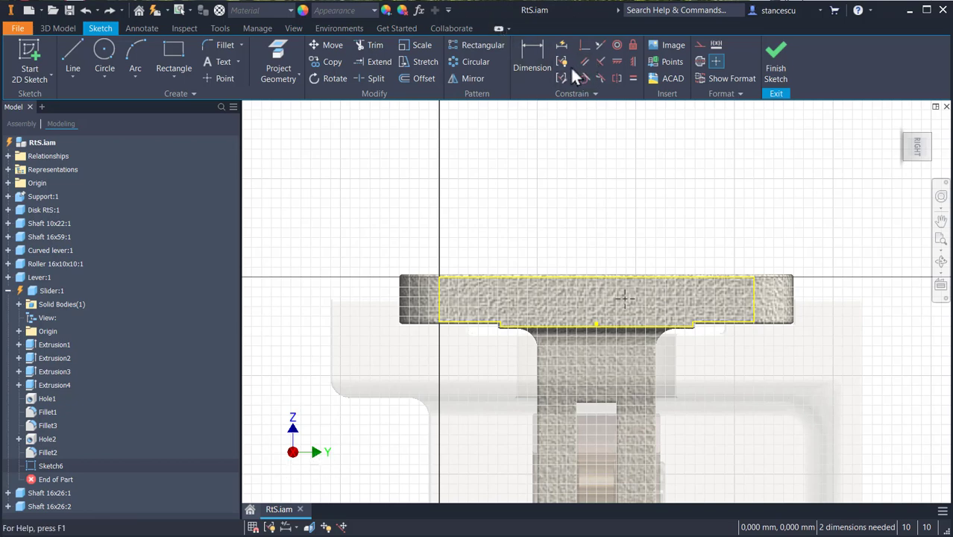
# Centre the sketch point on the end face by aligning it with the midpoints of the short side edge and the lower edge
pyautogui.click(633, 61)
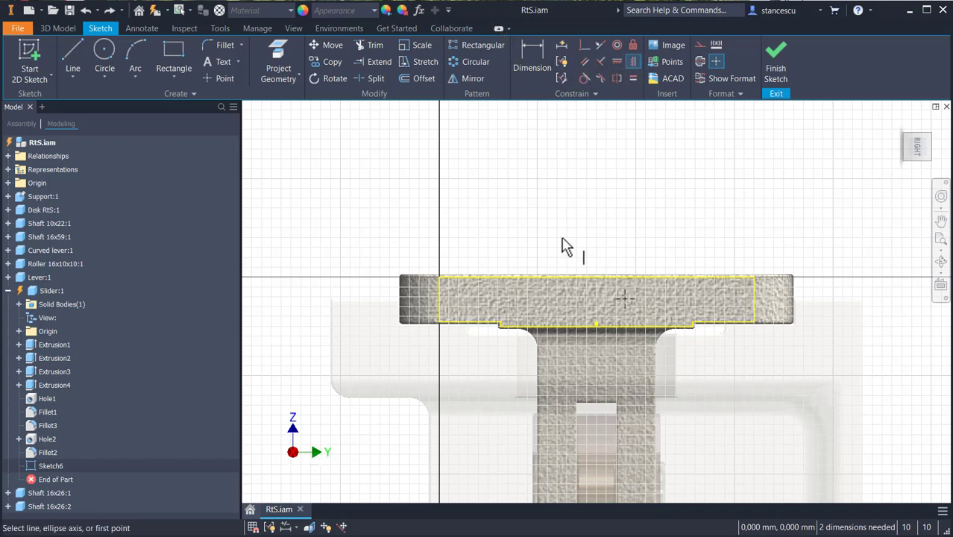
pyautogui.click(625, 298)
pyautogui.click(618, 61)
pyautogui.click(624, 306)
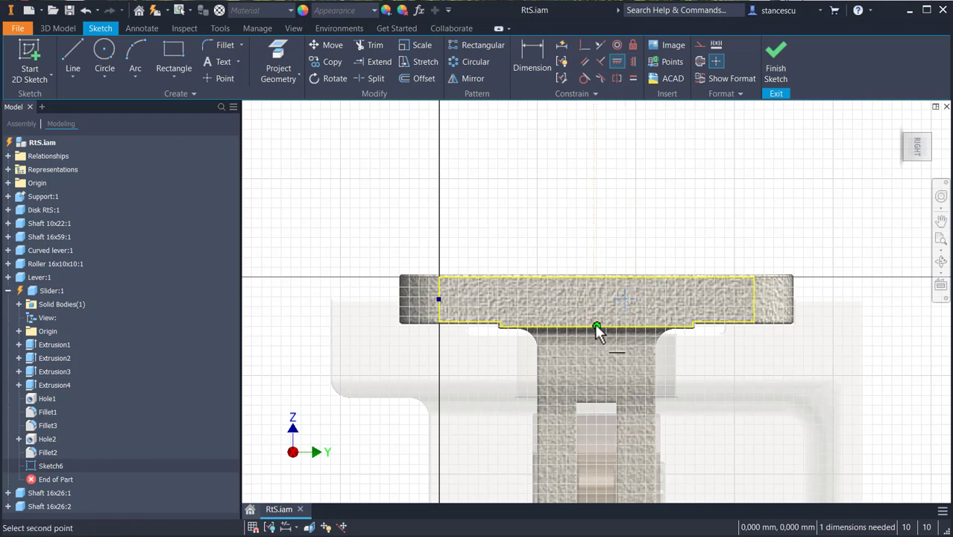
pyautogui.click(596, 328)
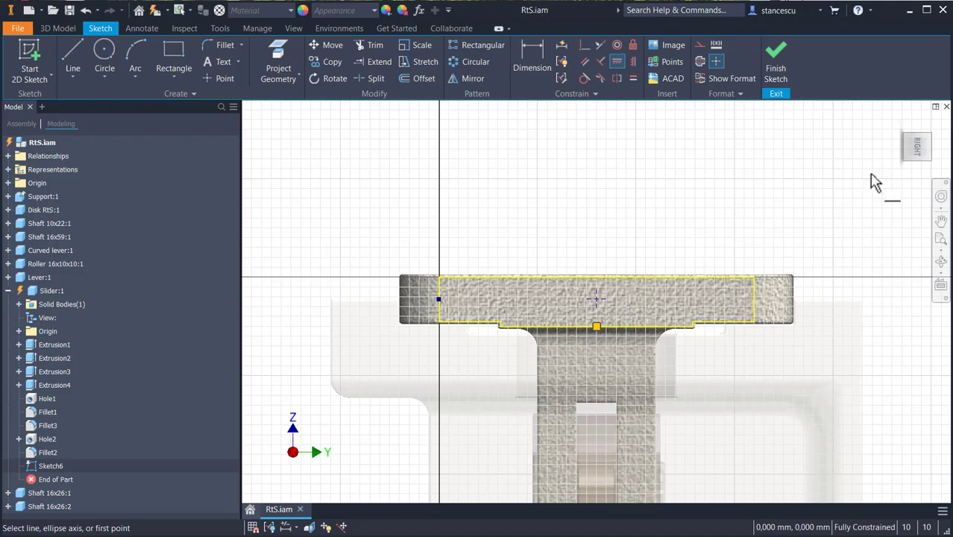
# Examine the end-face sketch in several rotated orientations to compare its horizontal and vertical directions
pyautogui.click(929, 119)
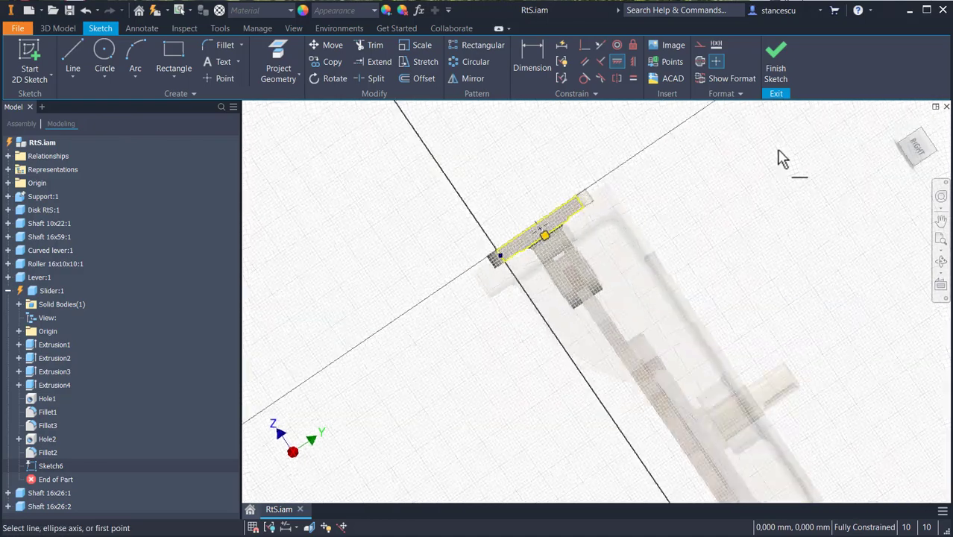
pyautogui.scroll(4, 498, 302)
pyautogui.scroll(3, 477, 344)
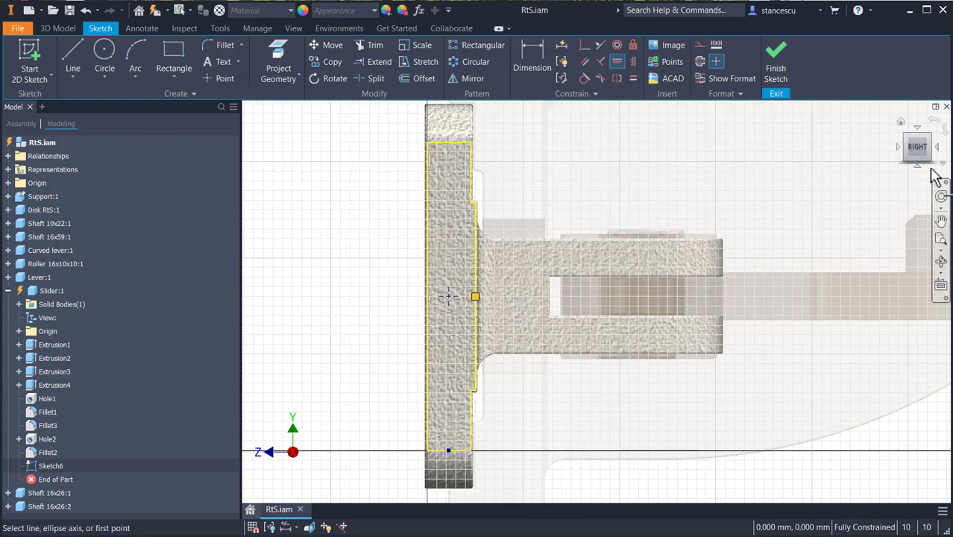
pyautogui.click(943, 143)
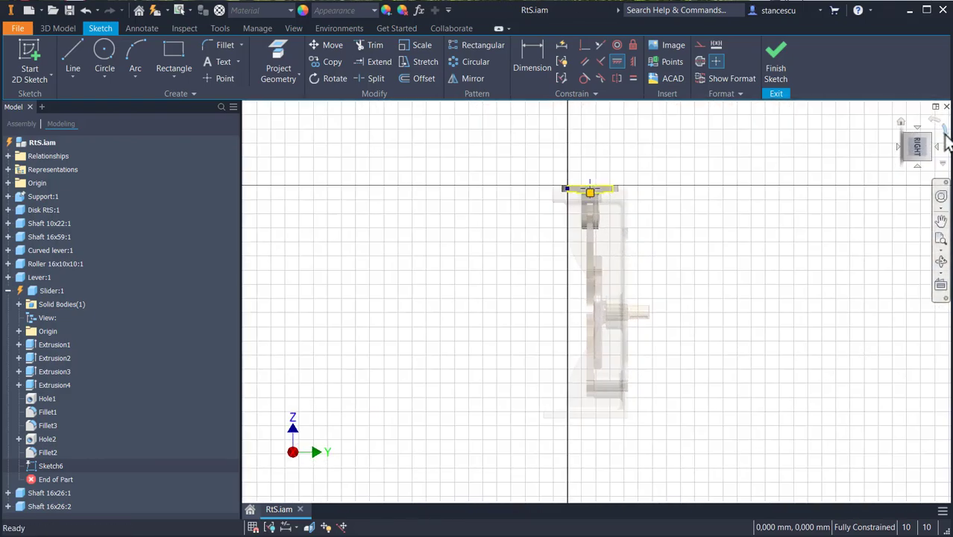
pyautogui.click(944, 135)
pyautogui.scroll(3, 701, 312)
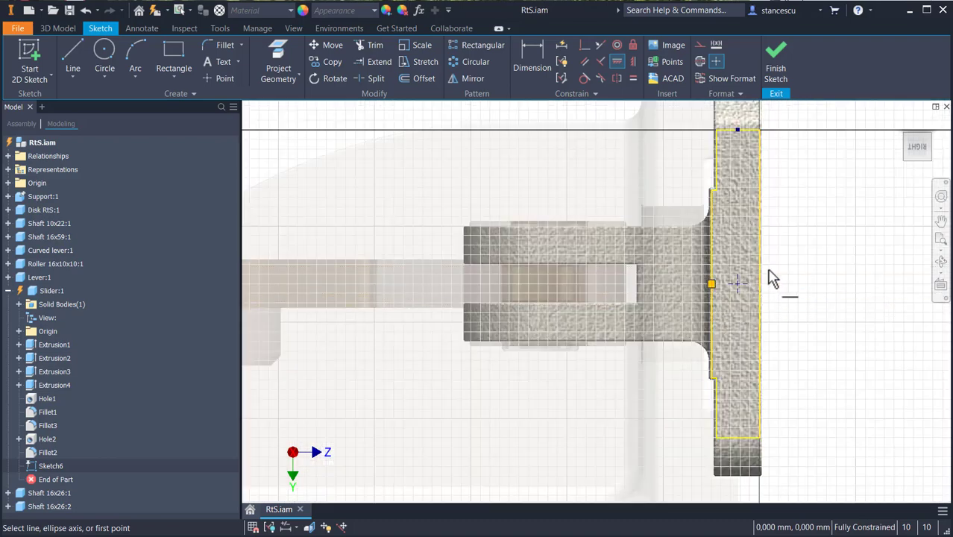
pyautogui.scroll(-2, 772, 276)
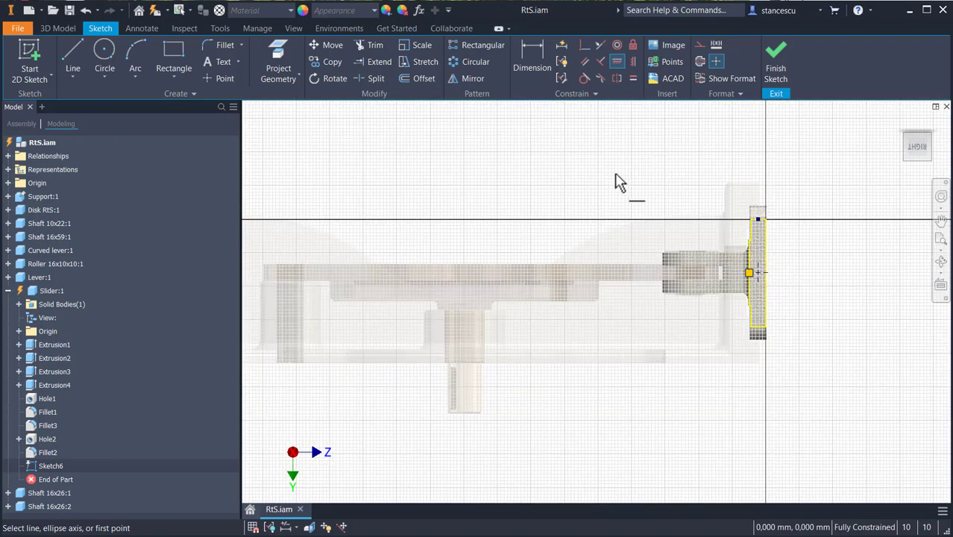
# Finish the sketch and create an M6x1 threaded hole at the point, 12 mm deep with 8 mm of thread
pyautogui.click(778, 52)
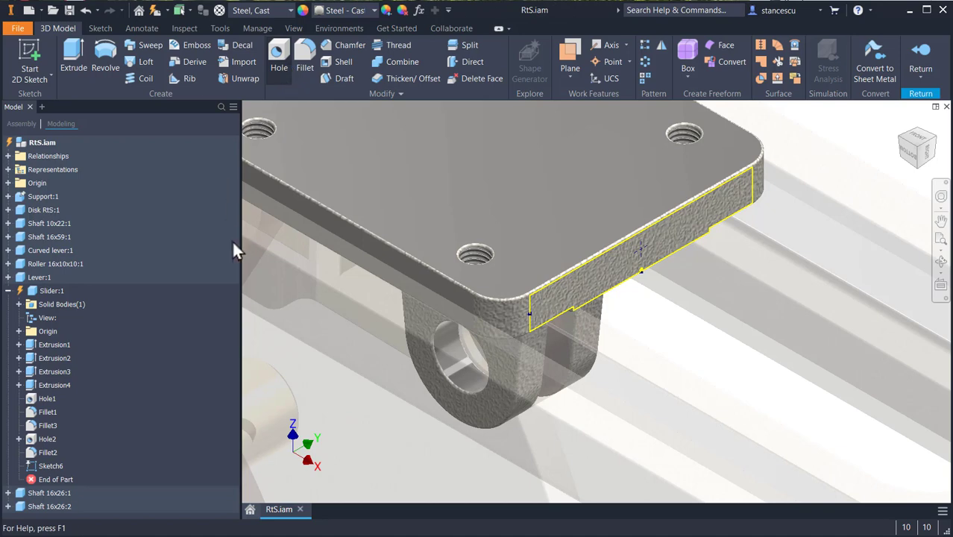
pyautogui.press('h')
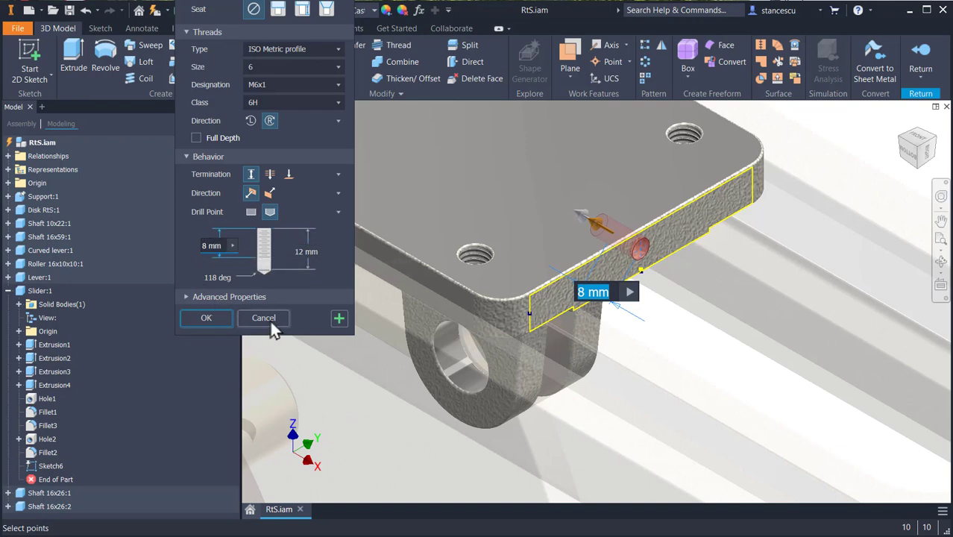
pyautogui.click(206, 317)
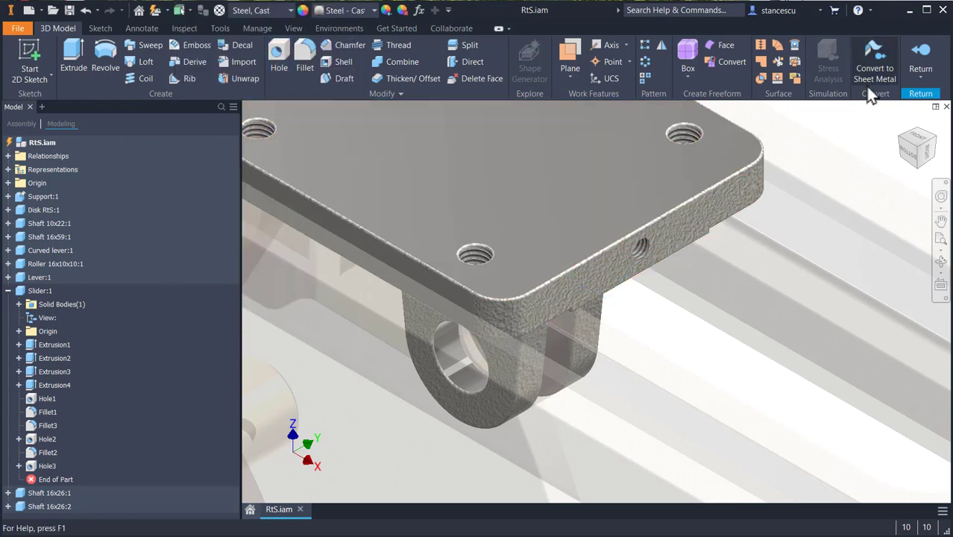
# Return to the assembly and inspect the threaded hole in the slider's end face
pyautogui.click(920, 71)
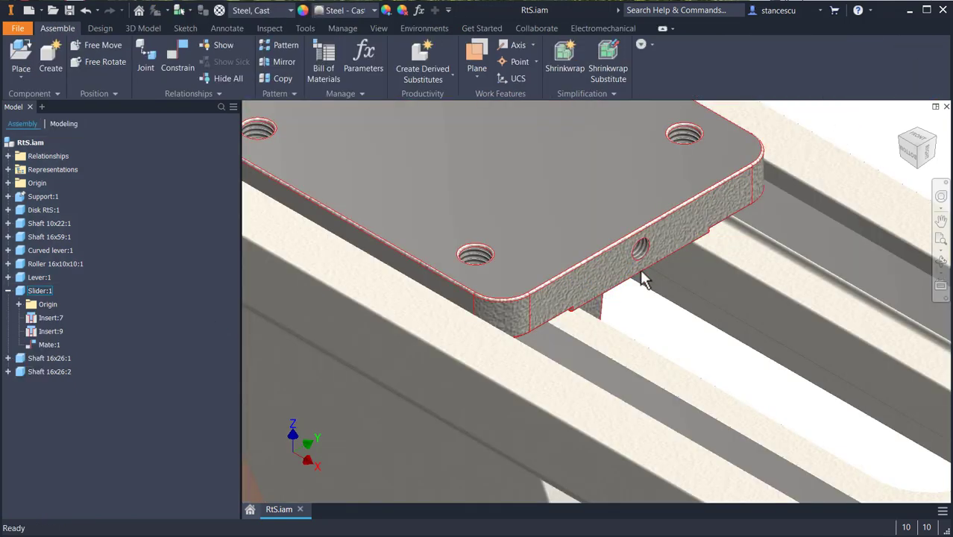
pyautogui.scroll(3, 647, 253)
pyautogui.scroll(5, 641, 251)
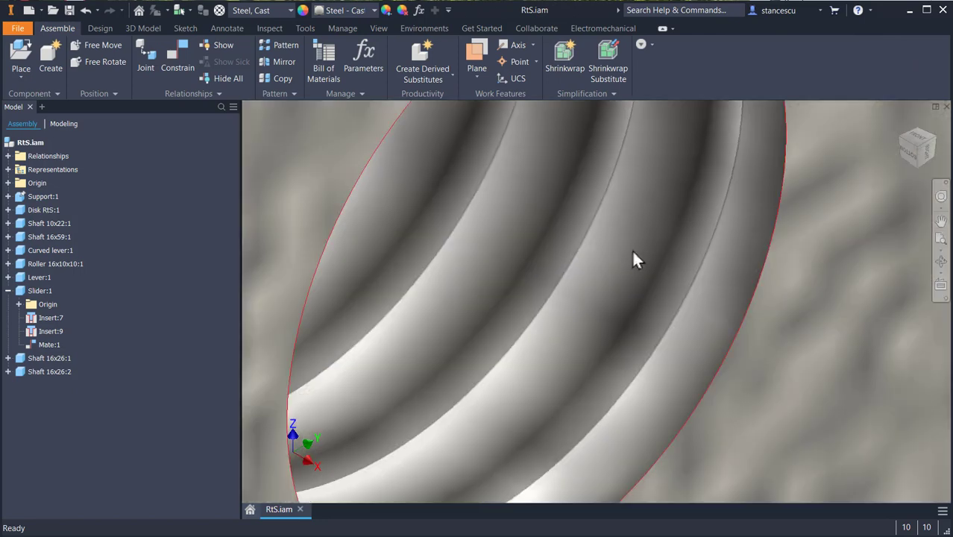
pyautogui.scroll(-7, 633, 255)
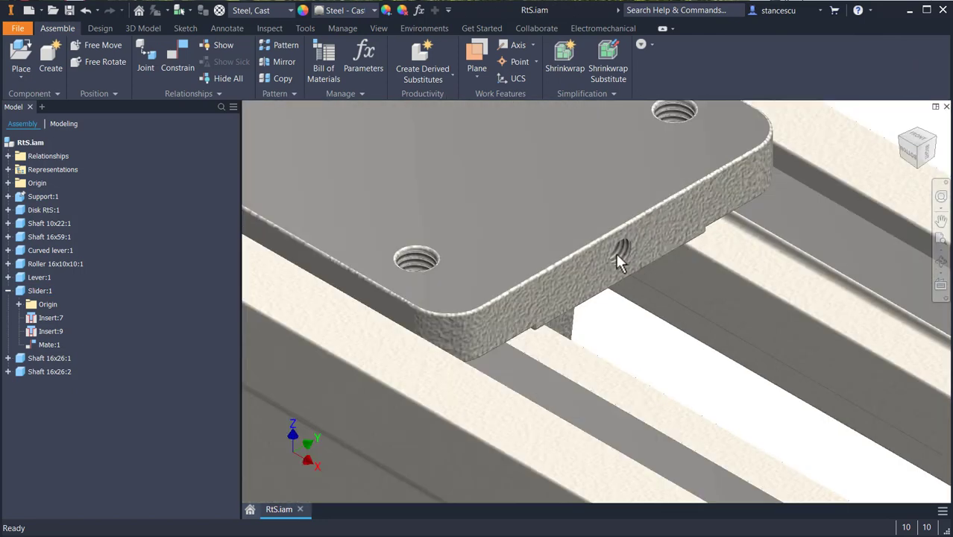
pyautogui.press('F6')
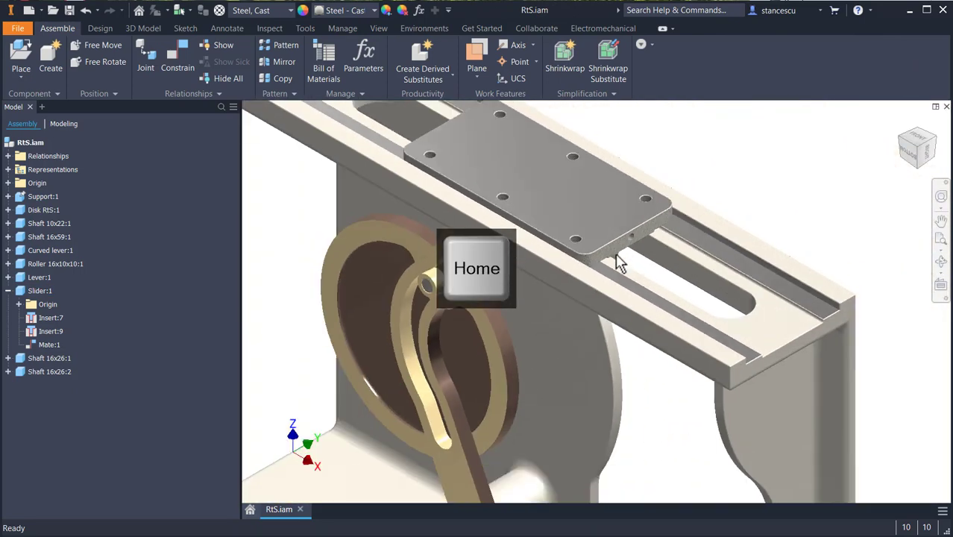
# Enter the Dynamic Simulation environment and define gravity of 9810 mm/s^2 pointing downward along the support's vertical edge
pyautogui.click(422, 29)
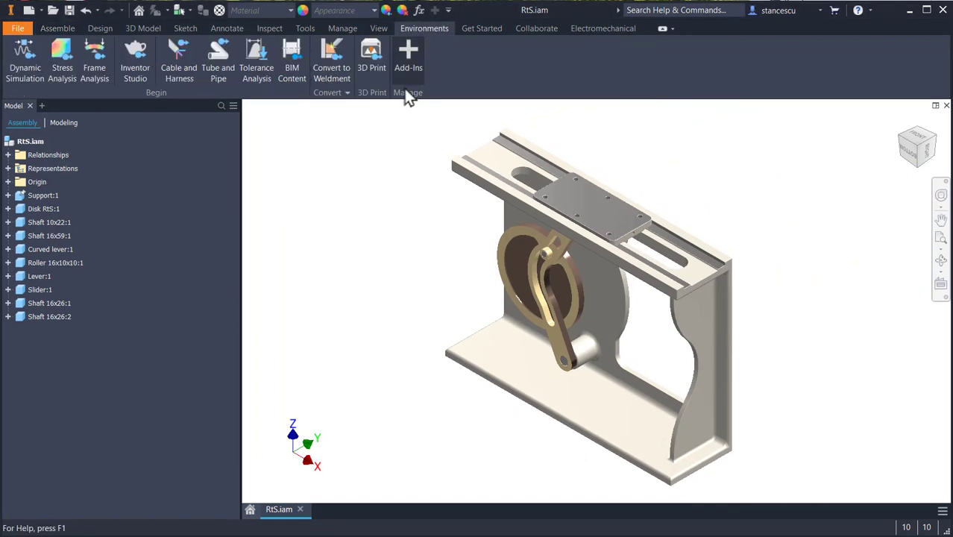
pyautogui.click(22, 48)
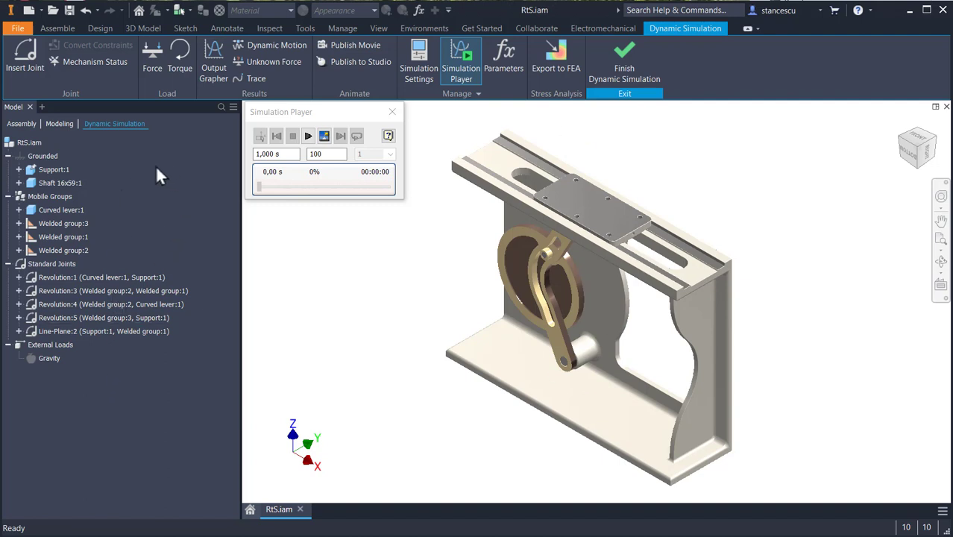
pyautogui.doubleClick(44, 358)
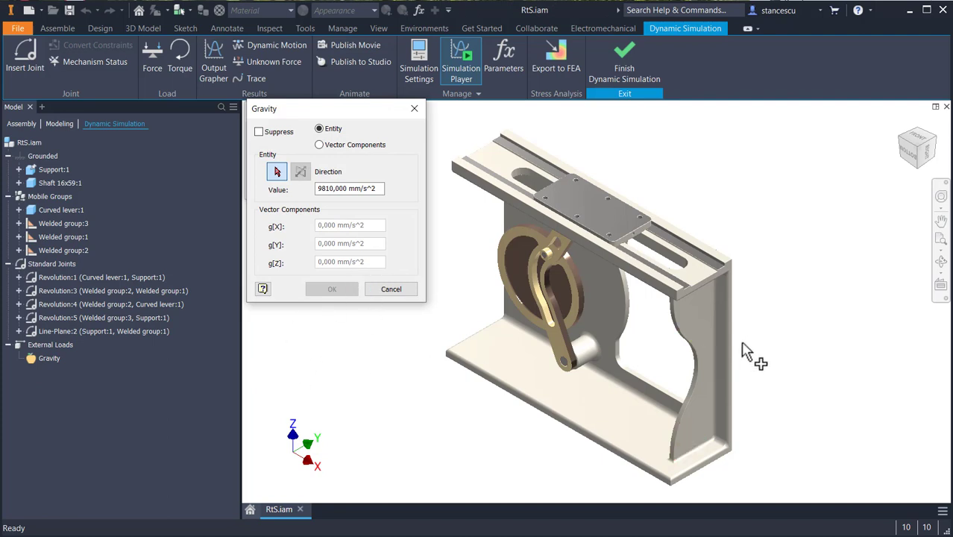
pyautogui.click(730, 364)
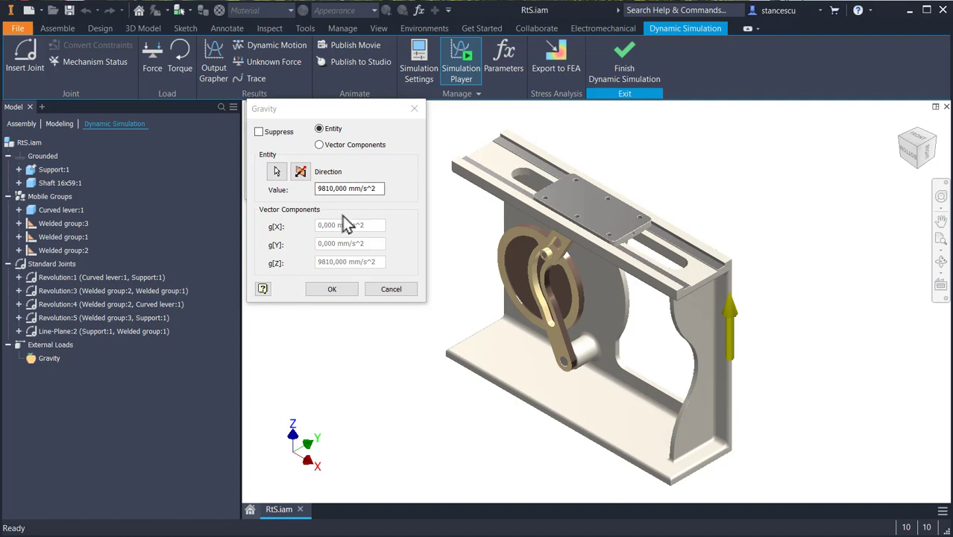
pyautogui.click(302, 173)
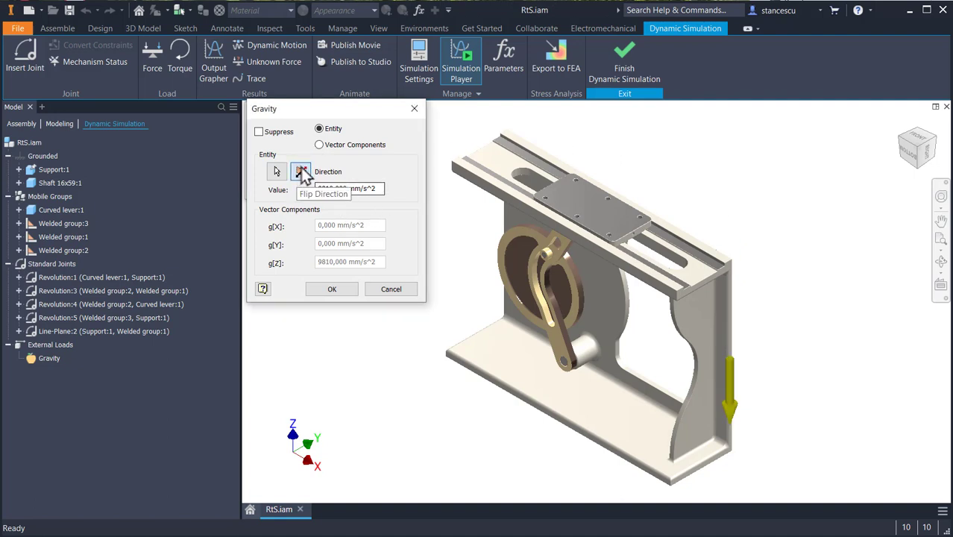
pyautogui.click(330, 290)
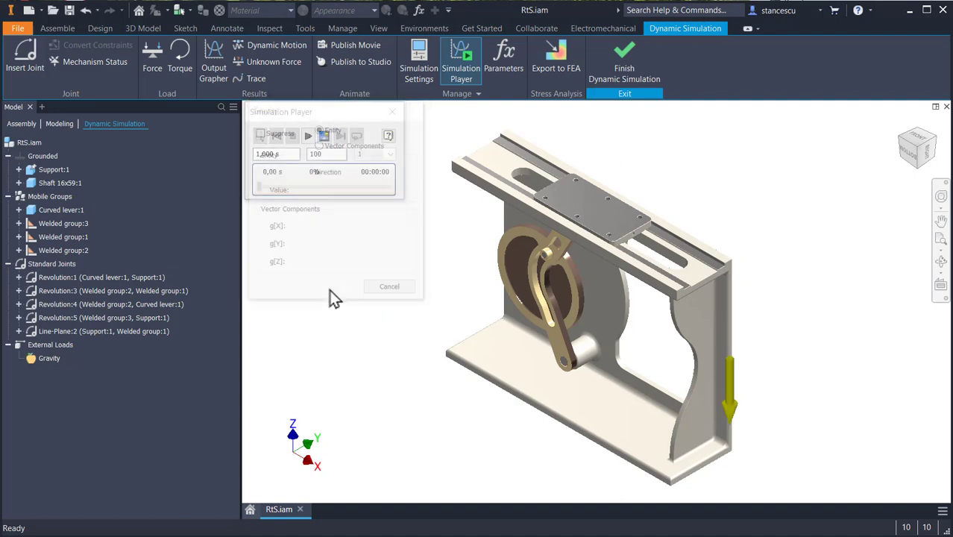
# Run the 1 s simulation and examine the disc's pin against the curved lever's slot
pyautogui.click(27, 143)
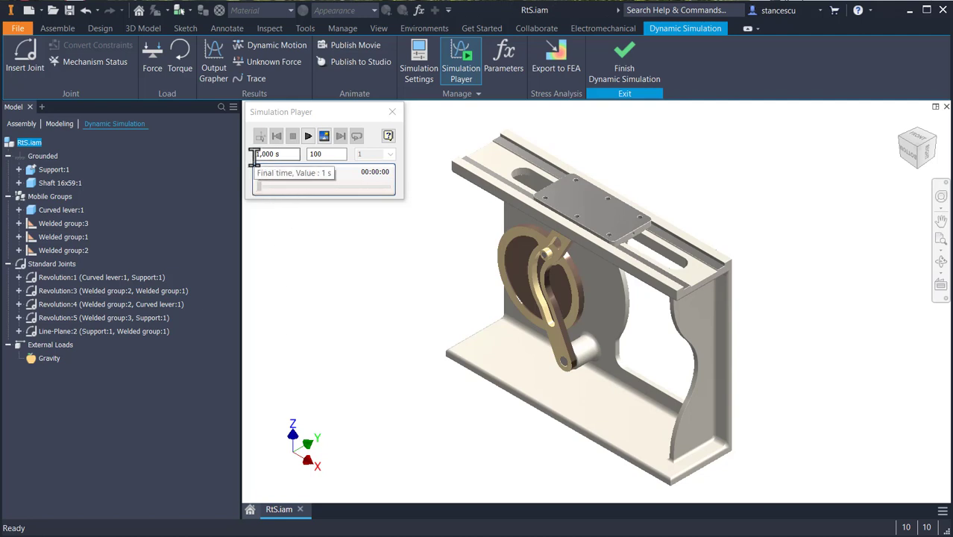
pyautogui.click(307, 137)
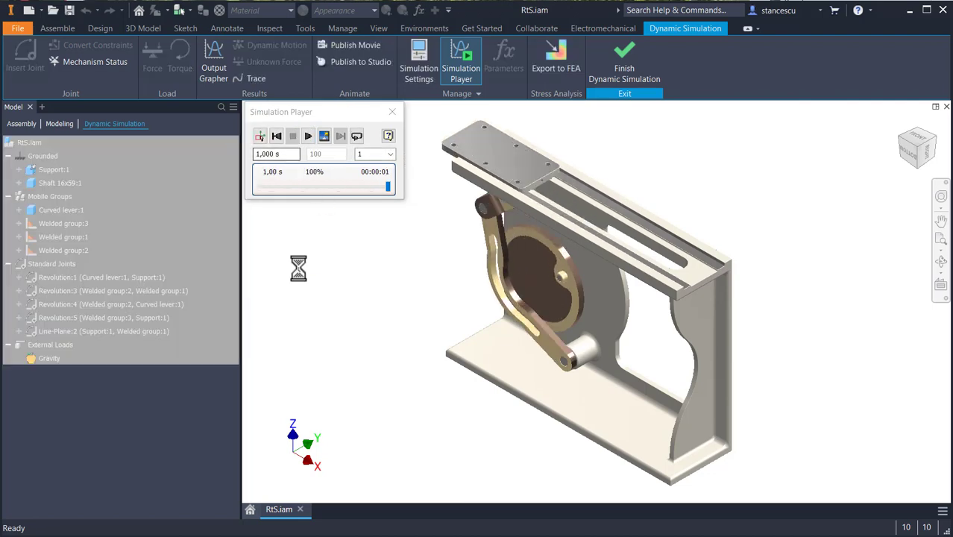
pyautogui.scroll(-3, 532, 257)
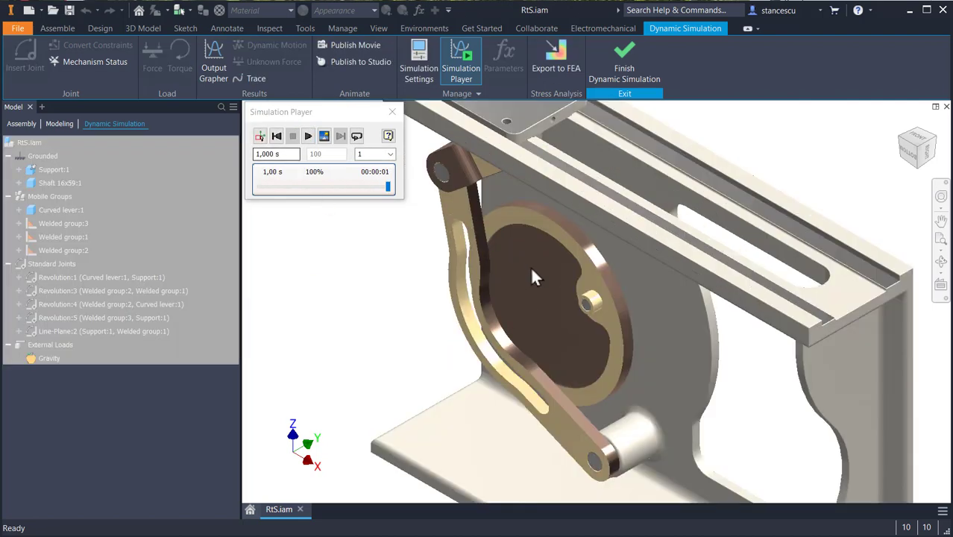
pyautogui.scroll(-3, 530, 265)
pyautogui.moveTo(530, 266); pyautogui.dragTo(634, 266, button='middle')
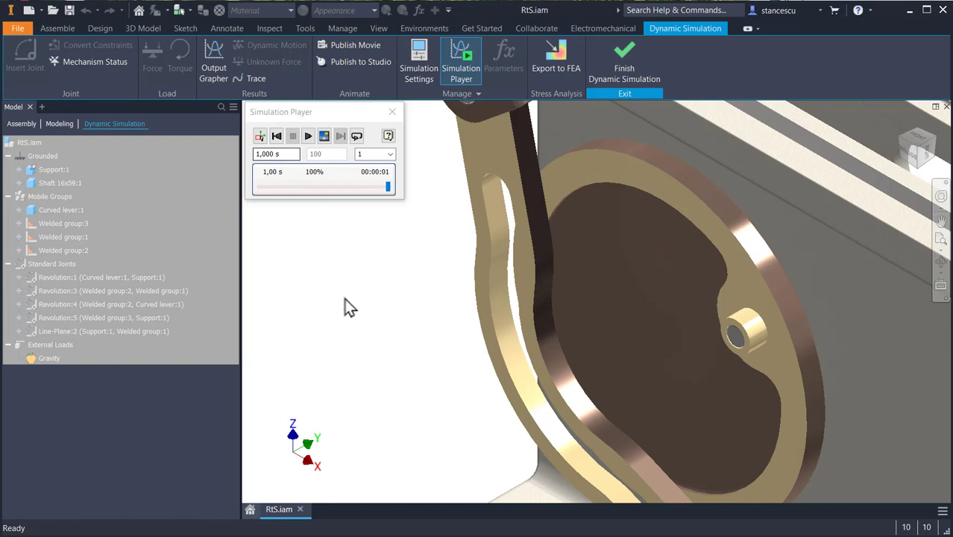
# Rewind the simulation to its start and return to construction mode
pyautogui.click(75, 304)
pyautogui.click(53, 291)
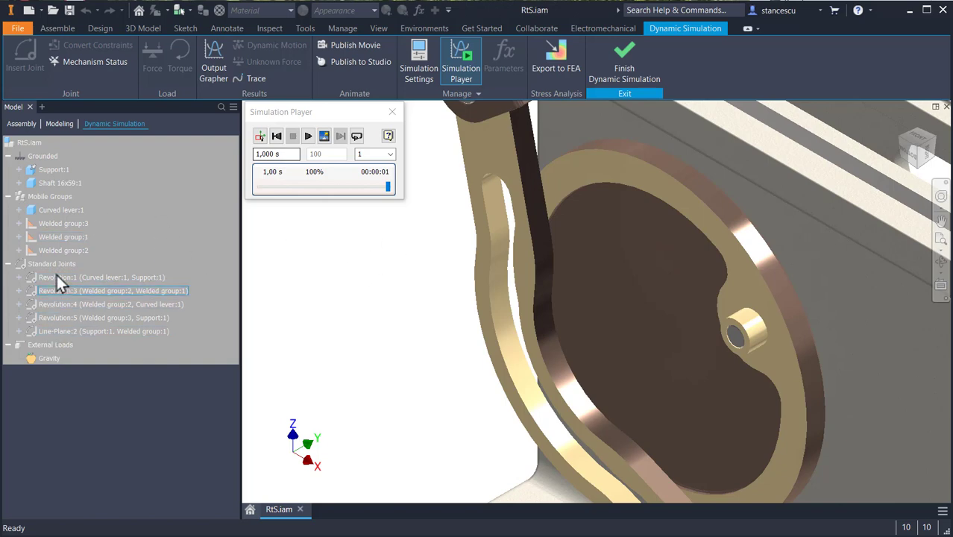
pyautogui.click(277, 136)
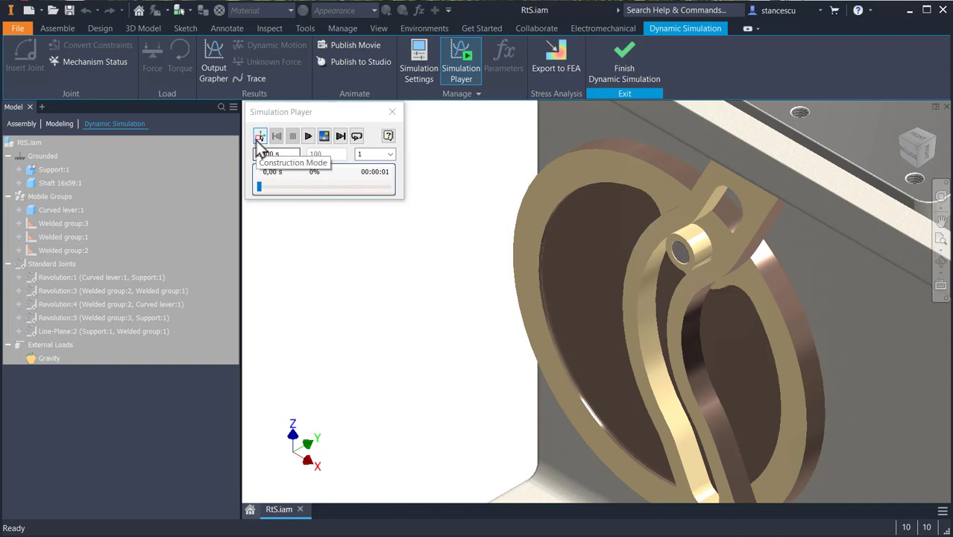
pyautogui.click(259, 136)
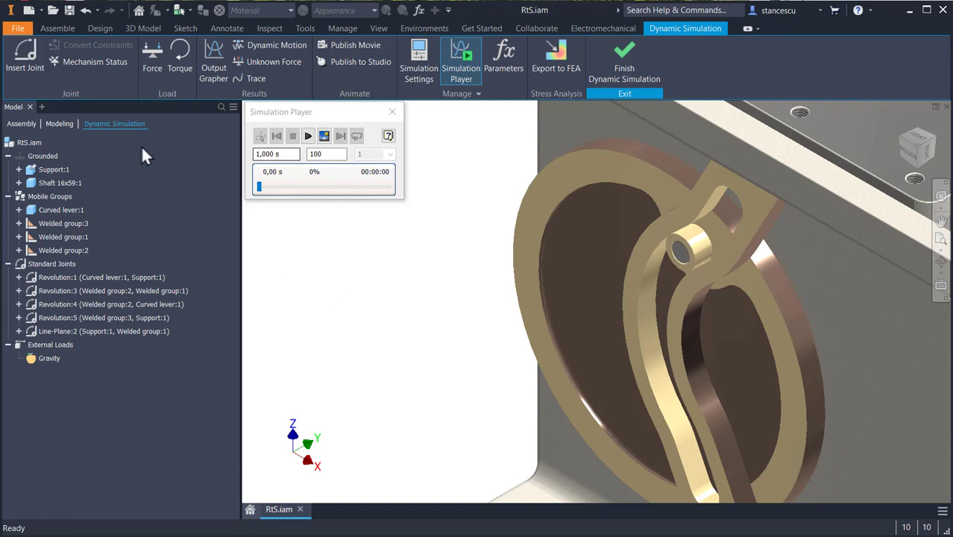
# Start a 2D Contact joint with the circular edge of the disc pin's end face as the first curve
pyautogui.click(31, 53)
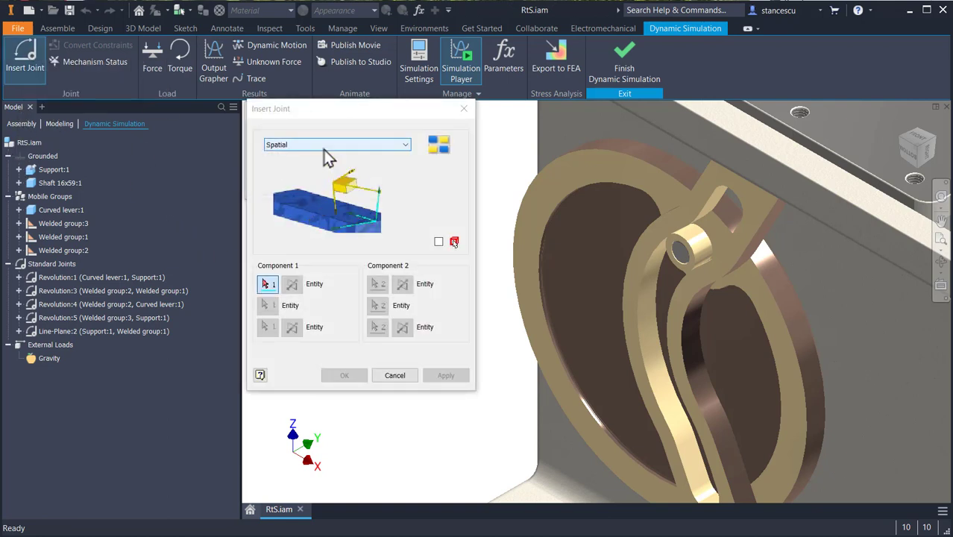
pyautogui.click(342, 144)
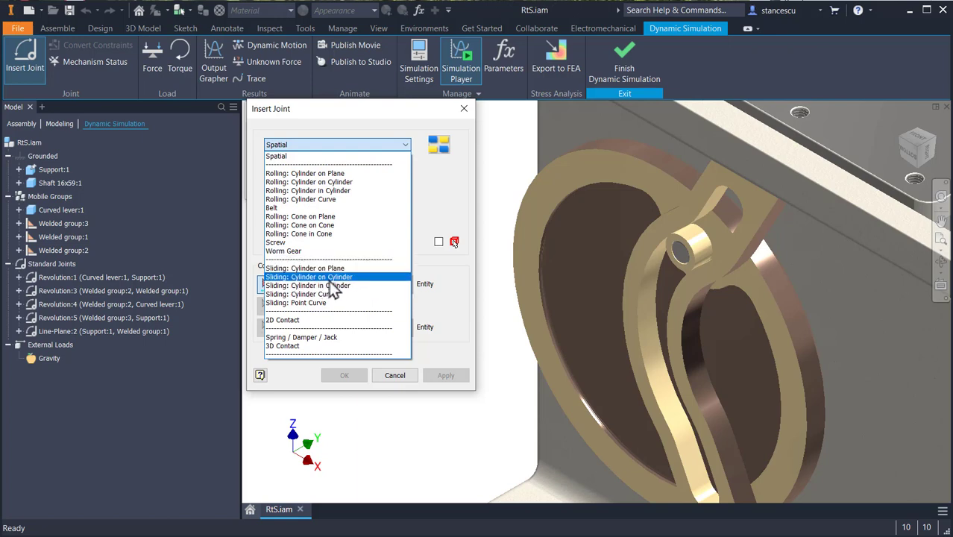
pyautogui.click(290, 320)
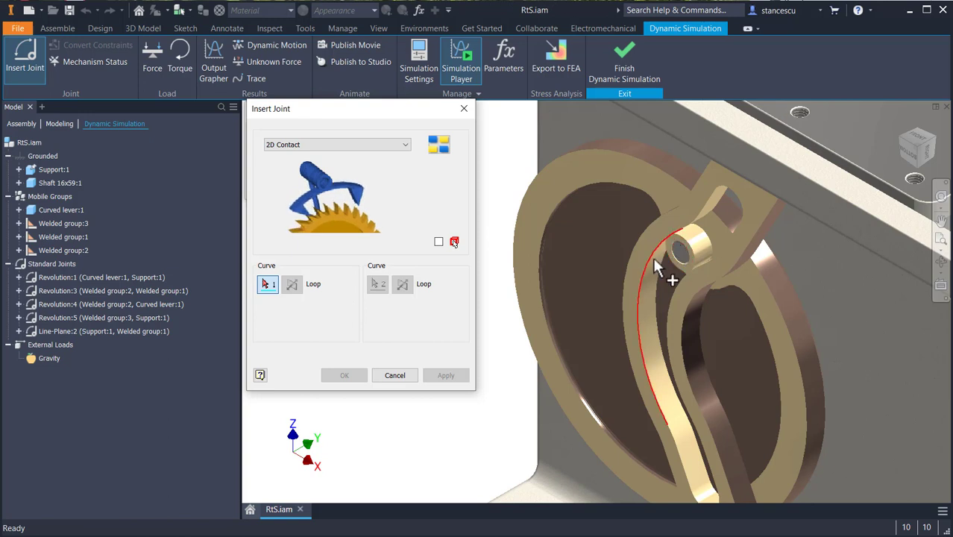
pyautogui.scroll(3, 653, 258)
pyautogui.click(701, 228)
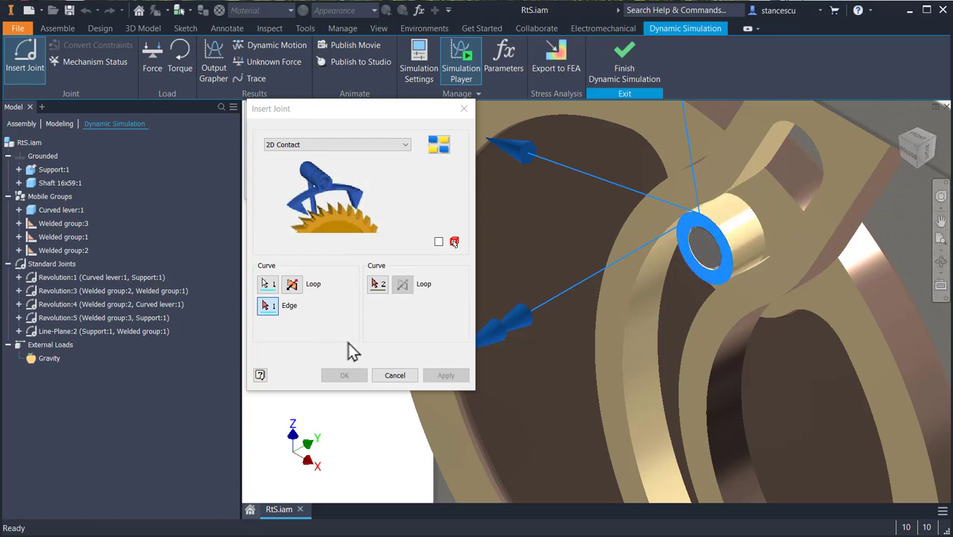
# Use the curved lever's slot loop as the second curve and create the 2D Contact joint
pyautogui.click(378, 292)
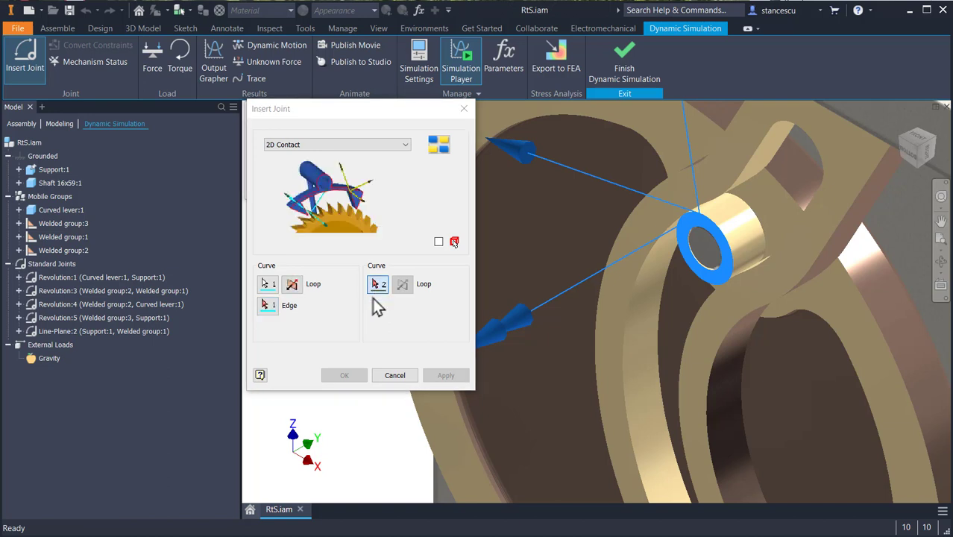
pyautogui.click(646, 262)
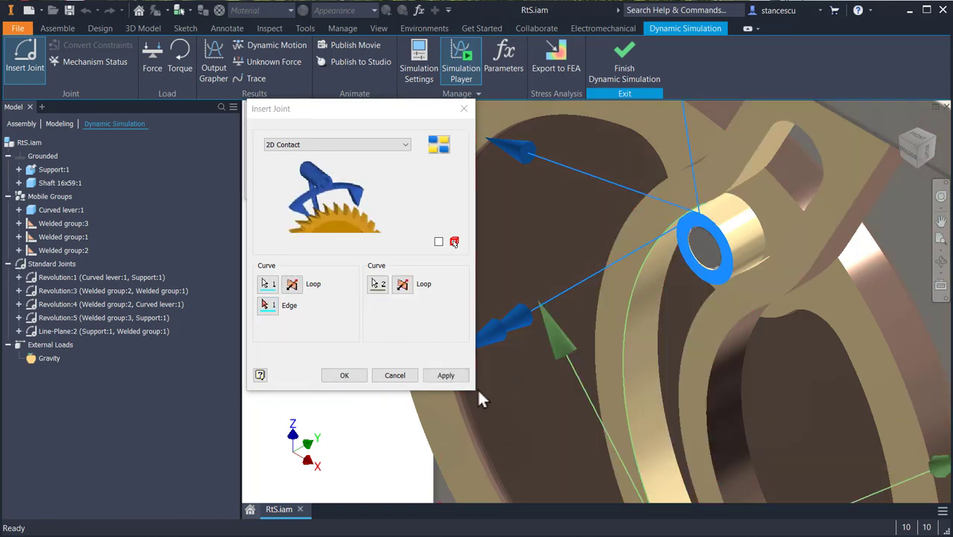
pyautogui.scroll(-5, 609, 343)
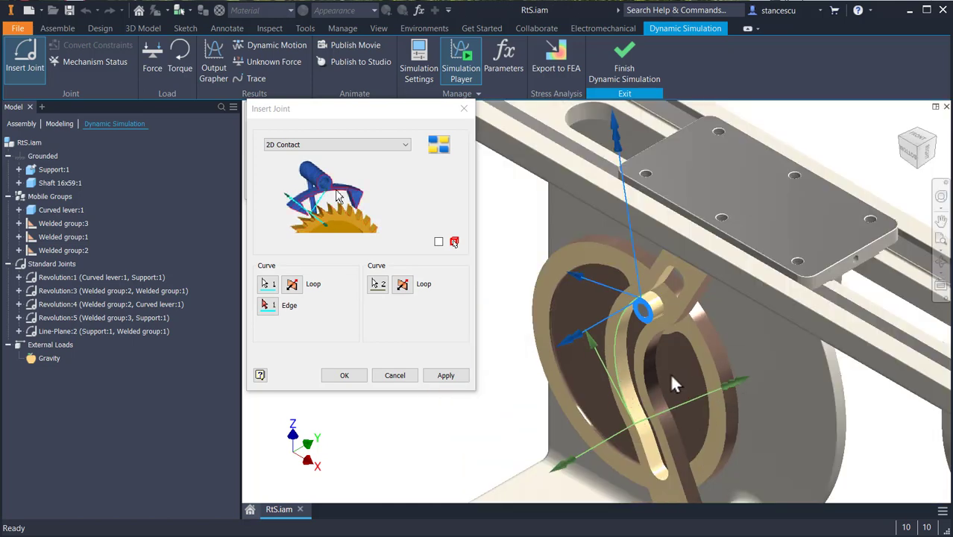
pyautogui.scroll(3, 603, 318)
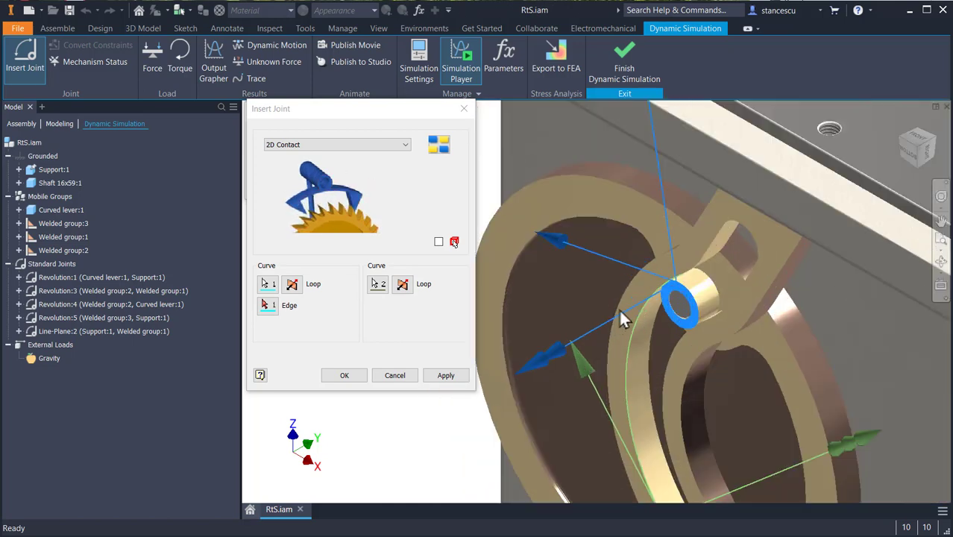
pyautogui.scroll(-3, 684, 294)
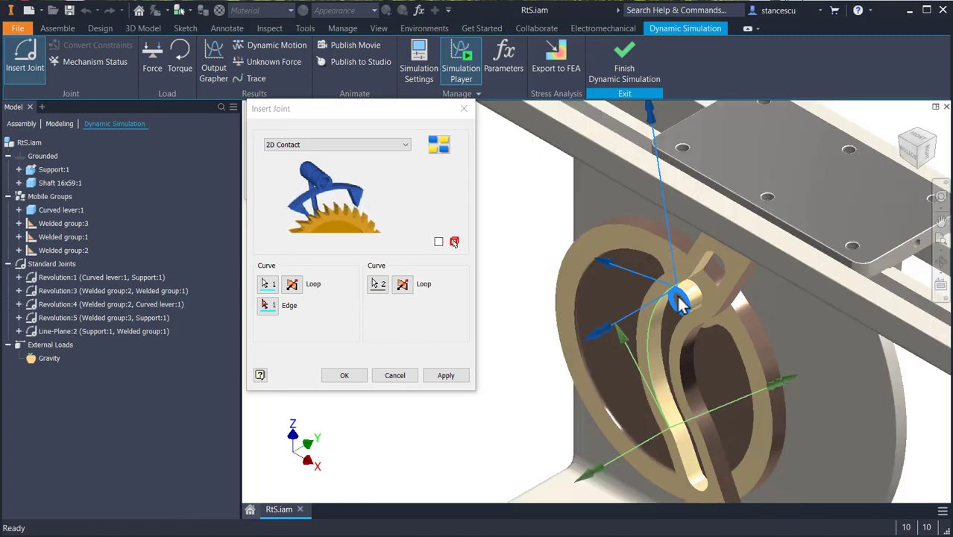
pyautogui.keyDown('shift'); pyautogui.moveTo(643, 383); pyautogui.dragTo(680, 366, button='middle'); pyautogui.keyUp('shift')
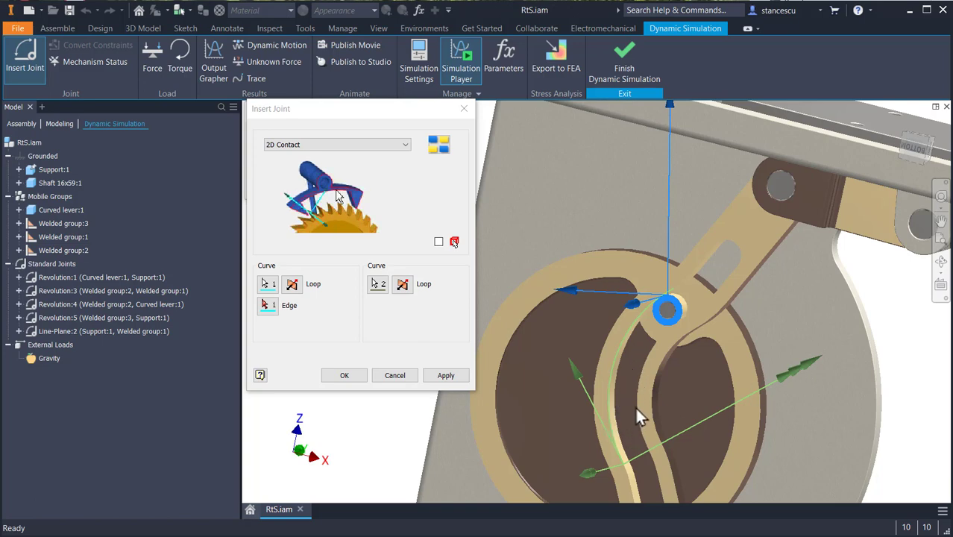
pyautogui.moveTo(693, 317); pyautogui.dragTo(701, 402, button='middle')
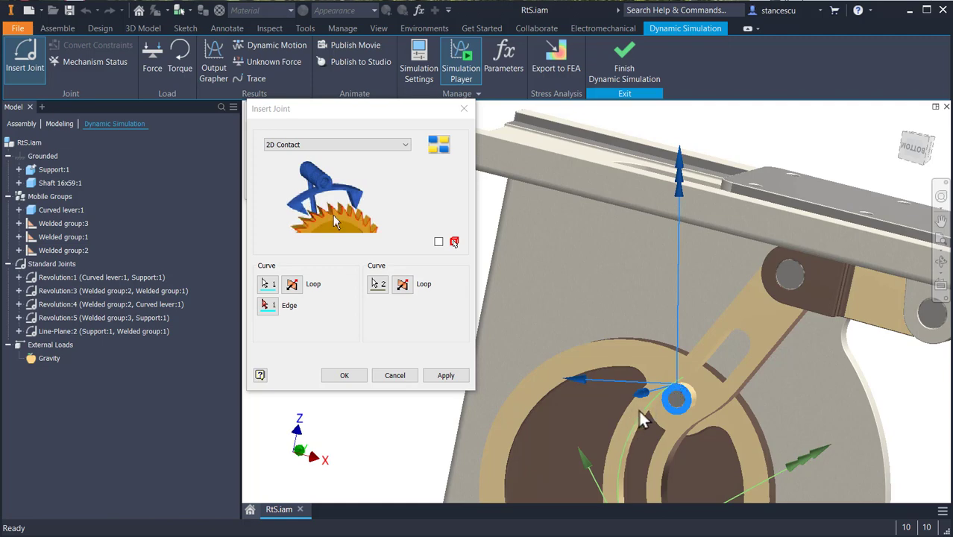
pyautogui.click(361, 374)
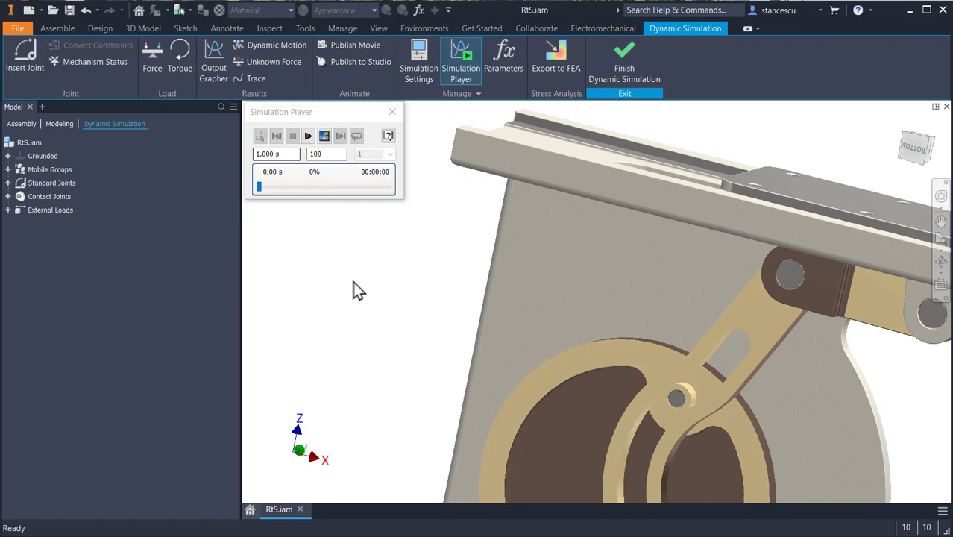
# Run the 1 s simulation with the pin-to-slot contact while viewing the mechanism face-on
pyautogui.press('F6')
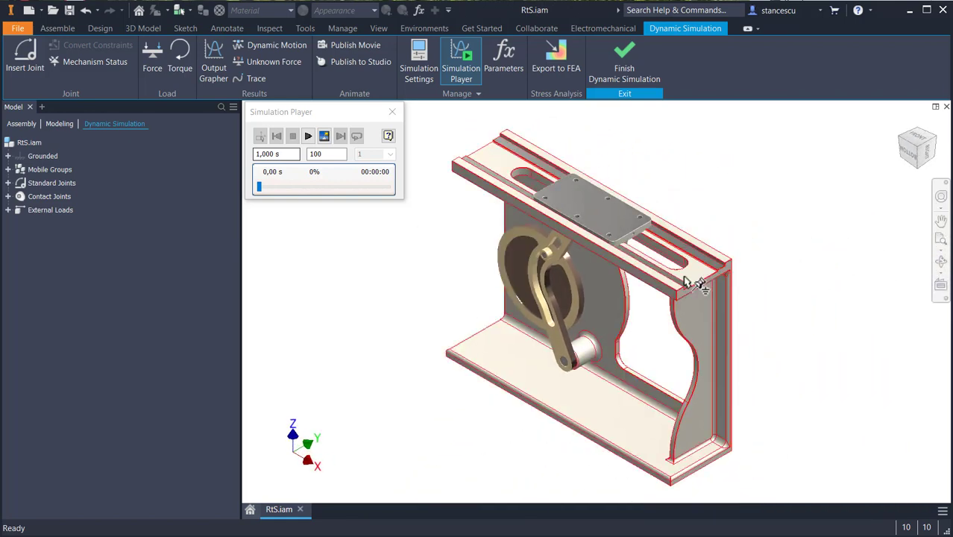
pyautogui.click(917, 143)
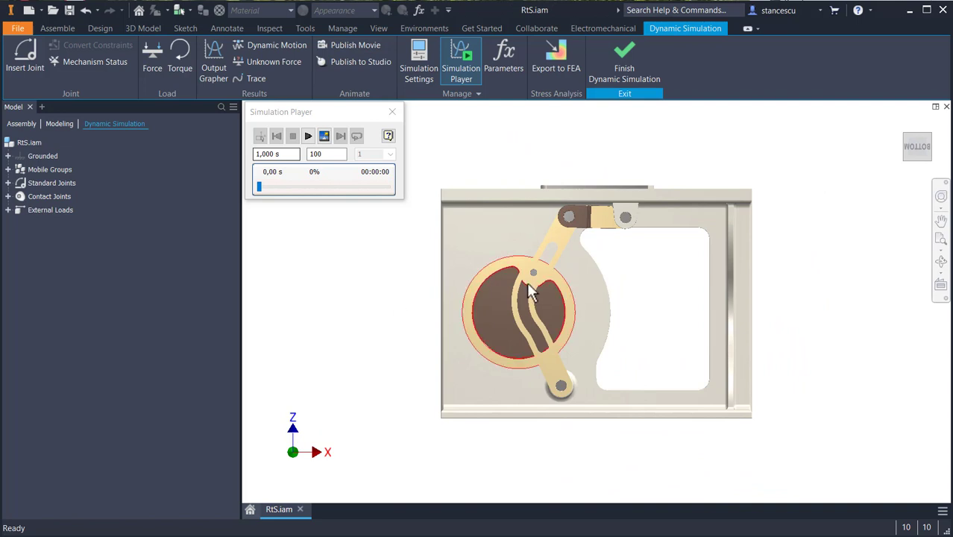
pyautogui.scroll(-3, 526, 282)
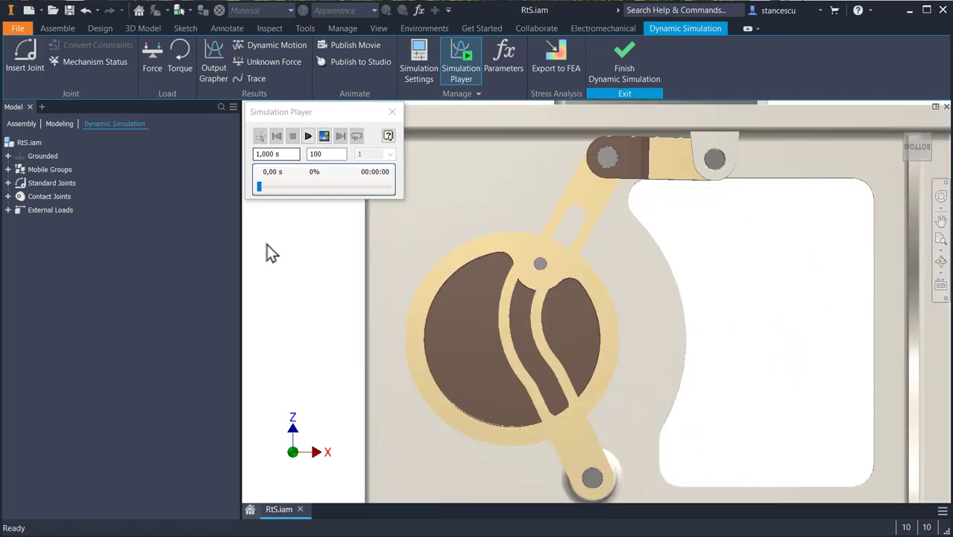
pyautogui.click(308, 137)
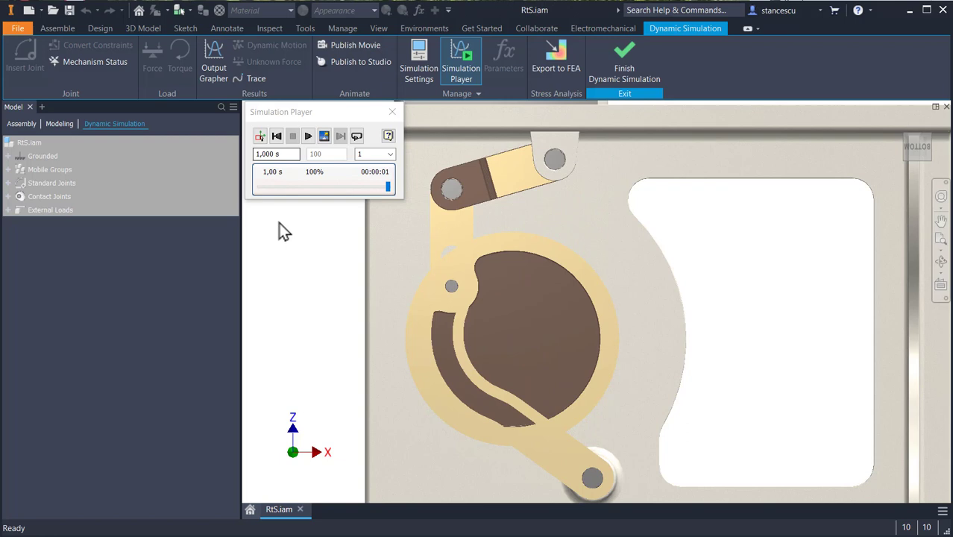
# Rewind, return to construction mode and set the simulation's final time to 10 s
pyautogui.click(276, 136)
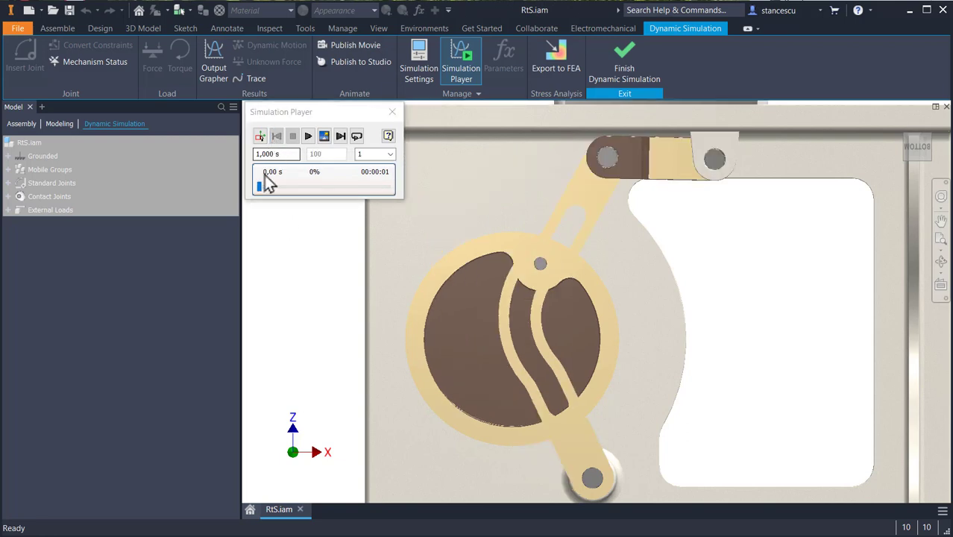
pyautogui.moveTo(295, 153); pyautogui.dragTo(239, 159)
pyautogui.hotkey('shift', 'Home')
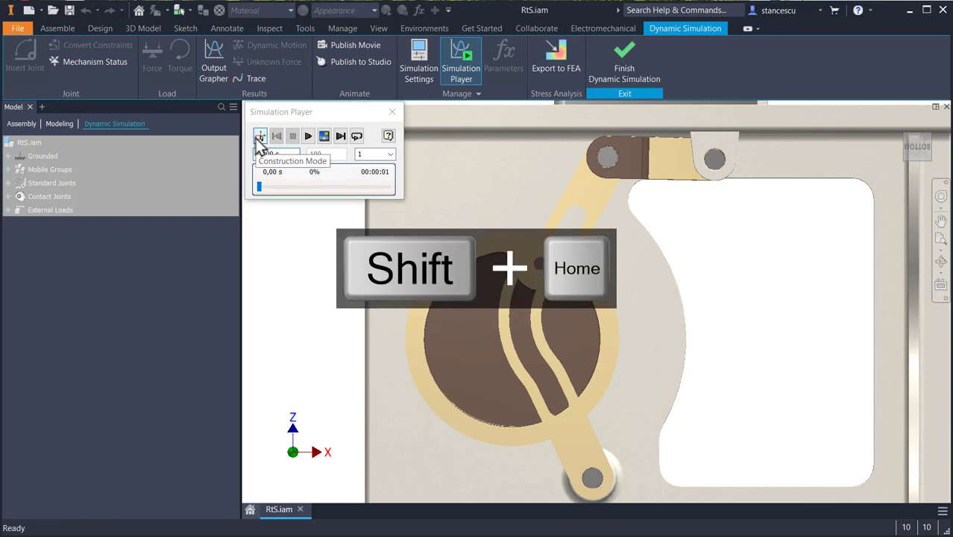
pyautogui.click(259, 138)
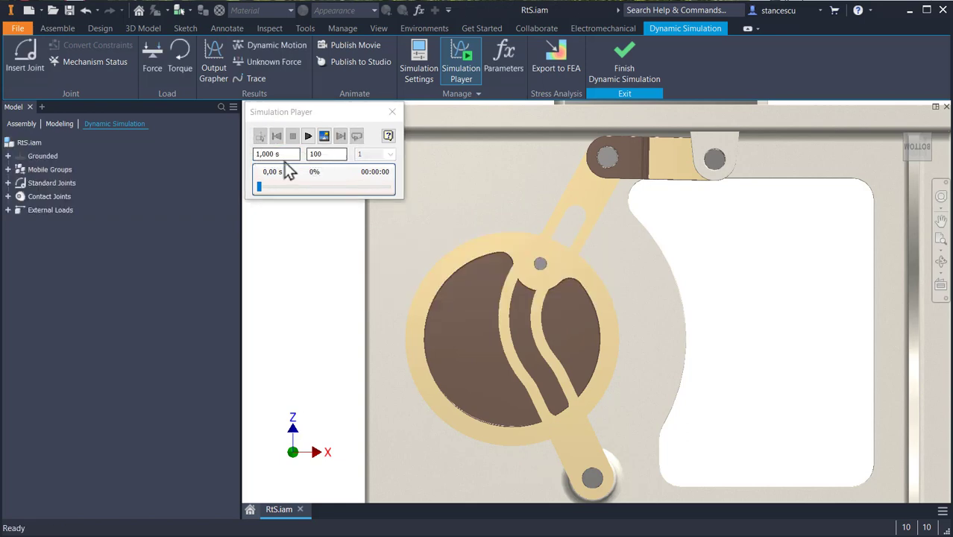
pyautogui.click(291, 153)
pyautogui.hotkey('shift', 'Home')
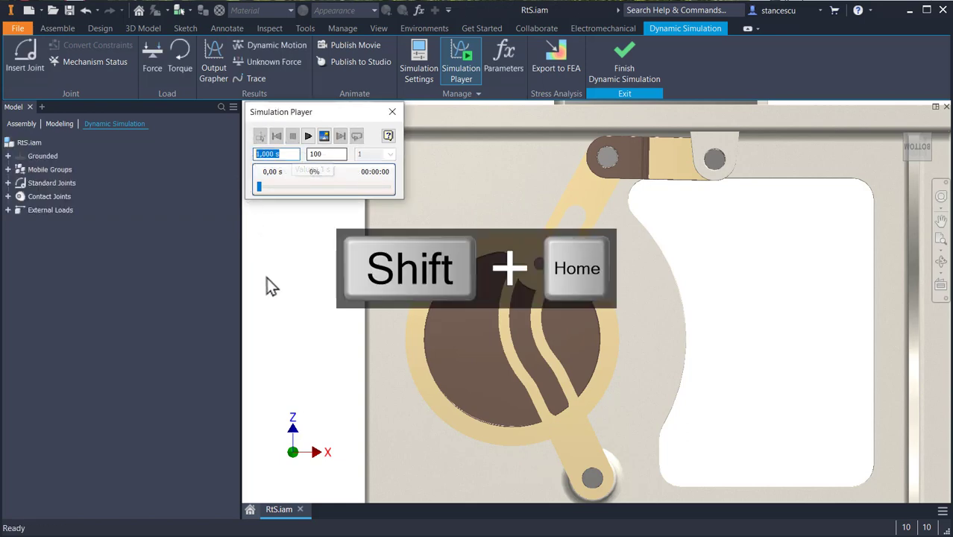
pyautogui.write('10')
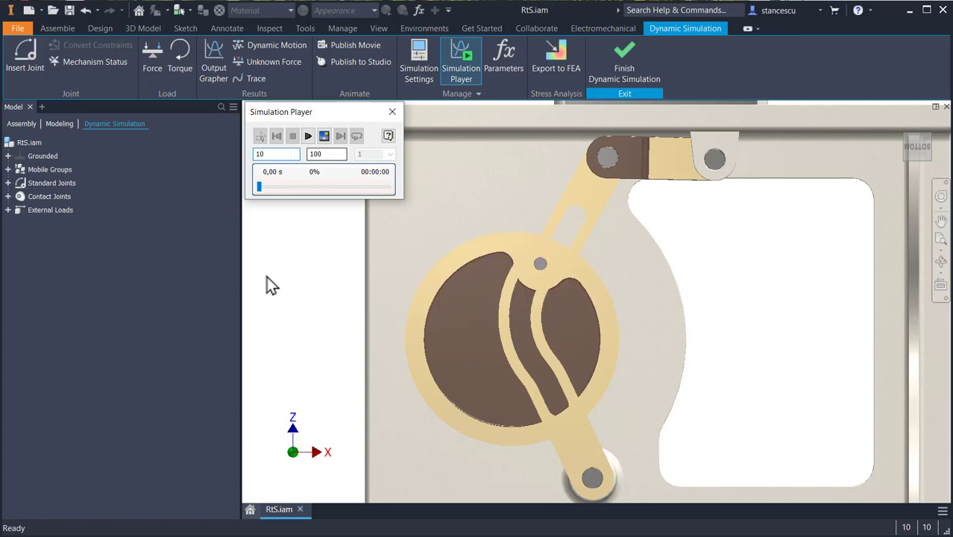
# Run the 10 s simulation, stop it partway and reset it to the start in construction mode
pyautogui.click(308, 137)
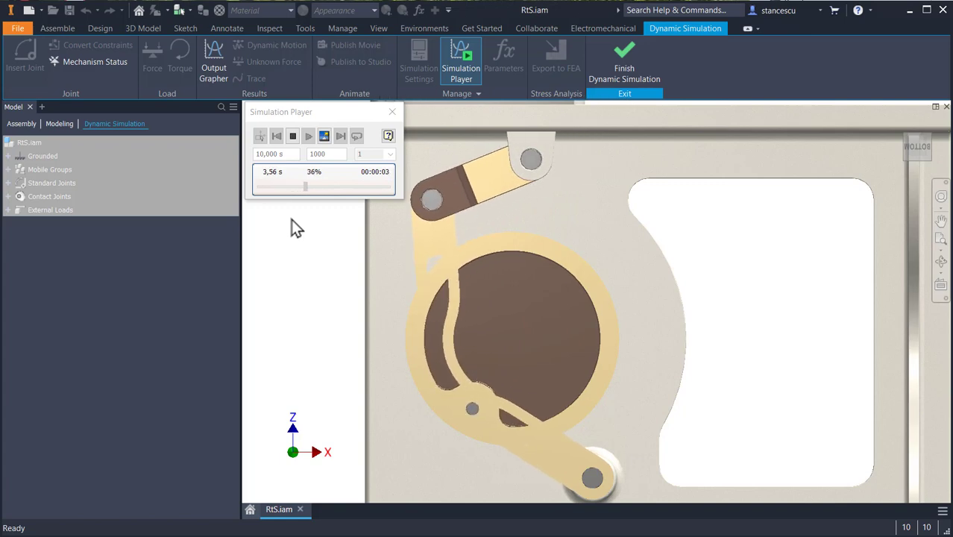
pyautogui.click(293, 138)
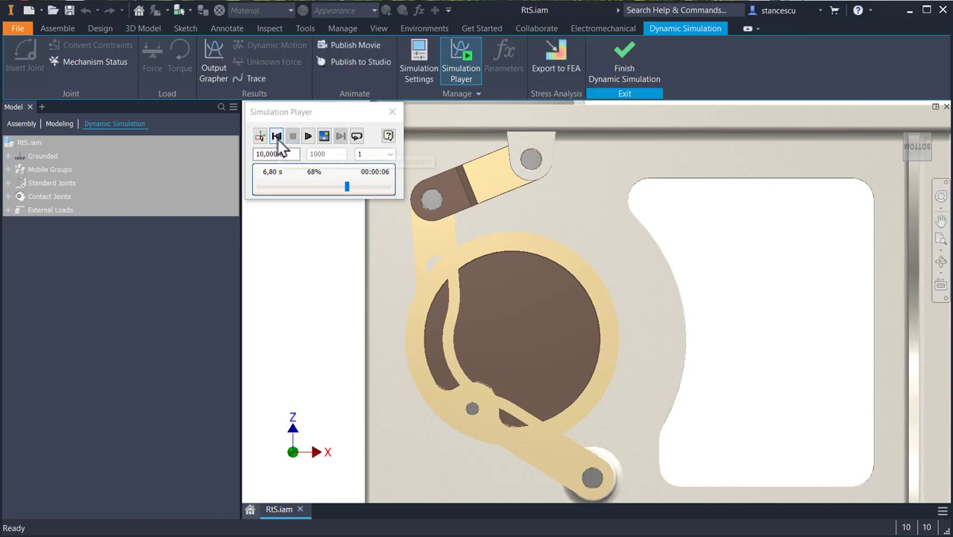
pyautogui.click(276, 136)
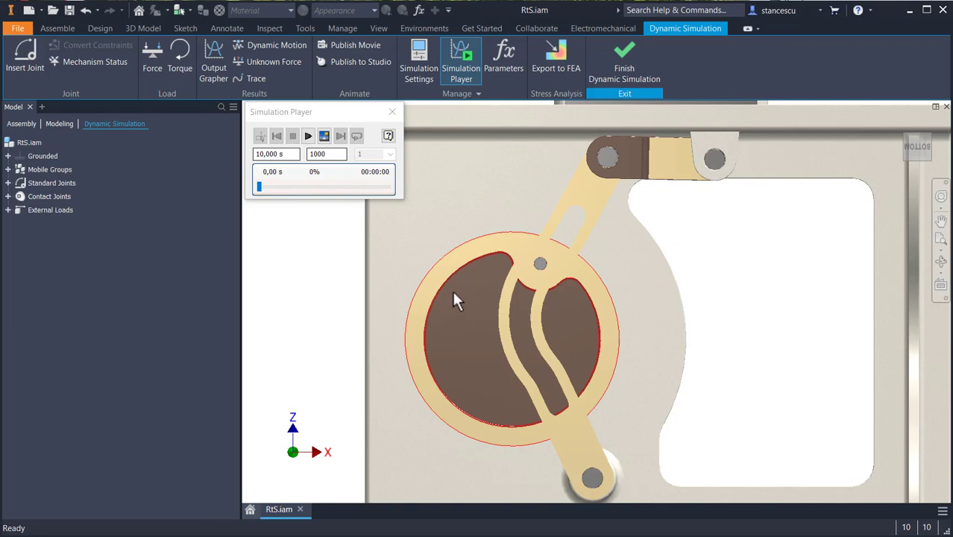
# Examine the revolution joint between the disc's welded group and the support, including its axes on the model
pyautogui.keyDown('shift'); pyautogui.moveTo(453, 296); pyautogui.dragTo(413, 313, button='middle'); pyautogui.keyUp('shift')
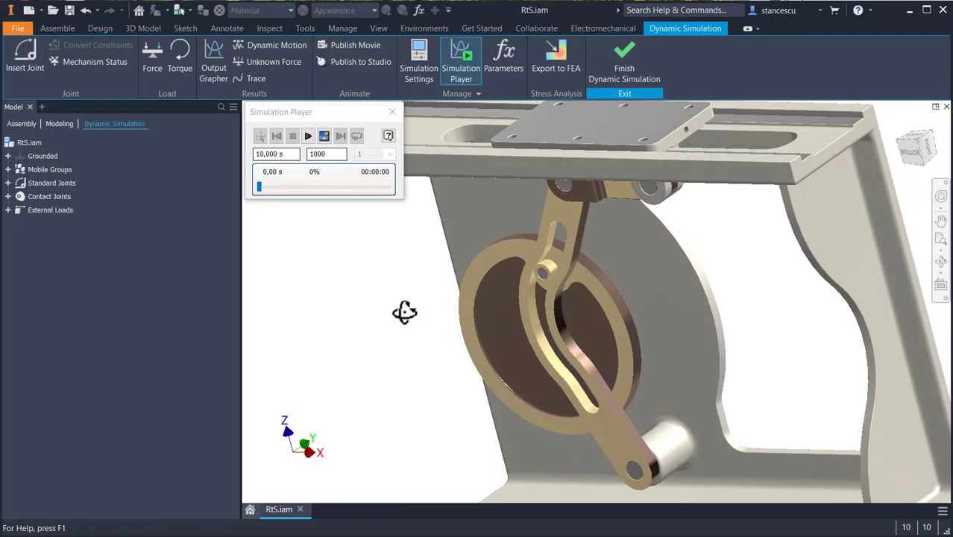
pyautogui.scroll(3, 669, 287)
pyautogui.moveTo(665, 305)
pyautogui.keyDown('shift'); pyautogui.mouseDown(button='middle')
pyautogui.moveTo(653, 306)
pyautogui.moveTo(676, 291)
pyautogui.mouseUp(button='middle'); pyautogui.keyUp('shift')
pyautogui.keyDown('shift'); pyautogui.moveTo(648, 334); pyautogui.dragTo(850, 170, button='middle'); pyautogui.keyUp('shift')
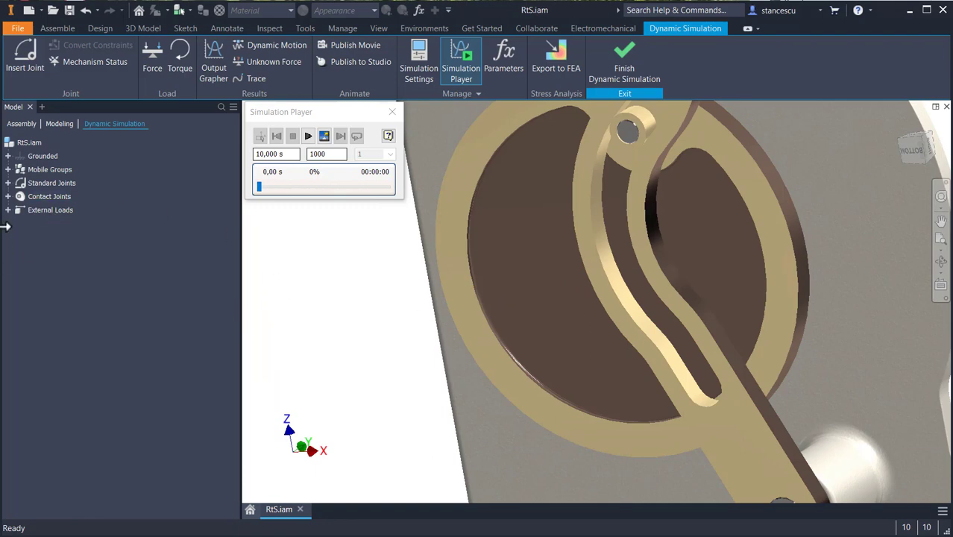
pyautogui.click(8, 183)
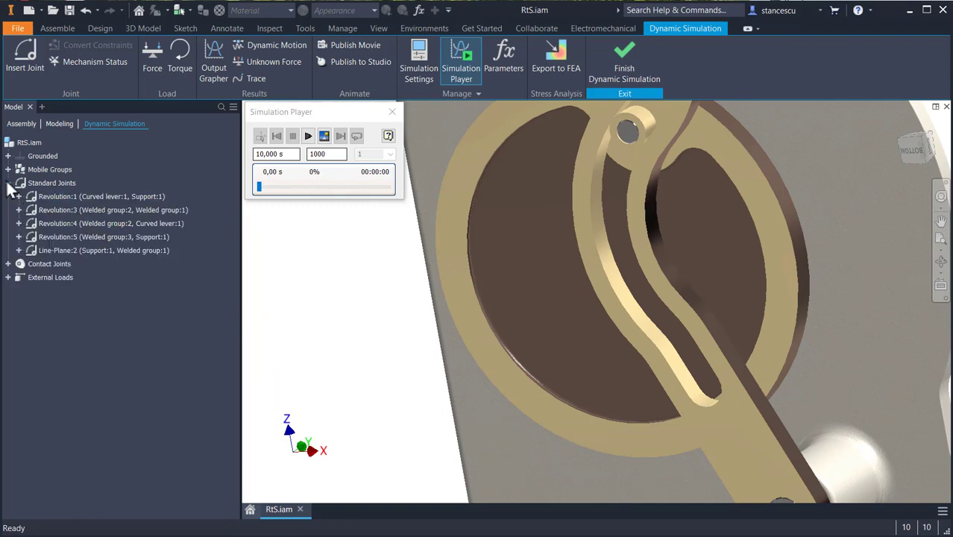
pyautogui.click(44, 234)
pyautogui.moveTo(433, 335)
pyautogui.keyDown('shift'); pyautogui.mouseDown(button='middle')
pyautogui.moveTo(454, 337)
pyautogui.moveTo(391, 344)
pyautogui.moveTo(436, 334)
pyautogui.moveTo(424, 339)
pyautogui.mouseUp(button='middle'); pyautogui.keyUp('shift')
pyautogui.keyDown('shift'); pyautogui.moveTo(646, 306); pyautogui.dragTo(709, 368, button='middle'); pyautogui.keyUp('shift')
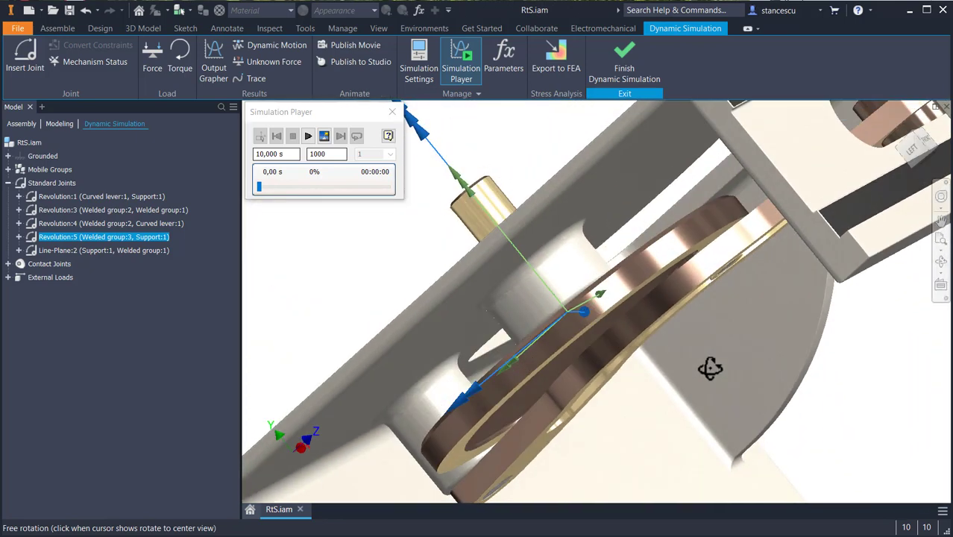
pyautogui.keyDown('shift'); pyautogui.moveTo(709, 368); pyautogui.dragTo(710, 369); pyautogui.keyUp('shift')
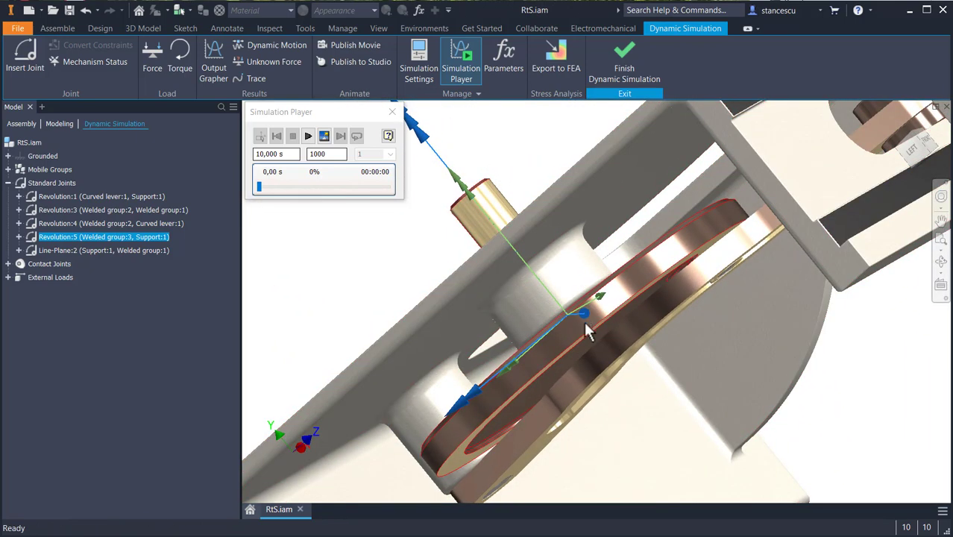
pyautogui.scroll(3, 585, 328)
pyautogui.keyDown('shift'); pyautogui.moveTo(580, 308); pyautogui.dragTo(559, 328, button='middle'); pyautogui.keyUp('shift')
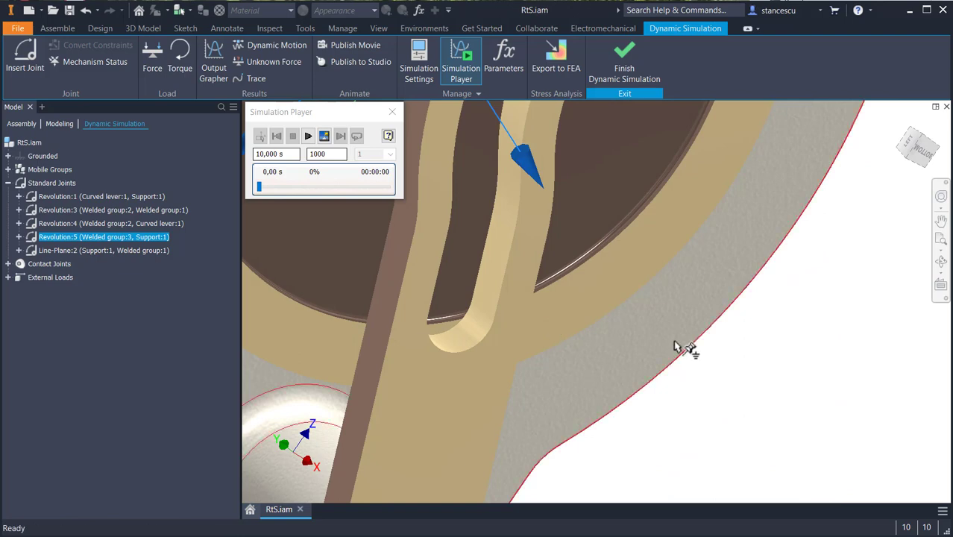
pyautogui.scroll(-3, 678, 343)
pyautogui.keyDown('shift'); pyautogui.moveTo(700, 363); pyautogui.dragTo(629, 340, button='middle'); pyautogui.keyUp('shift')
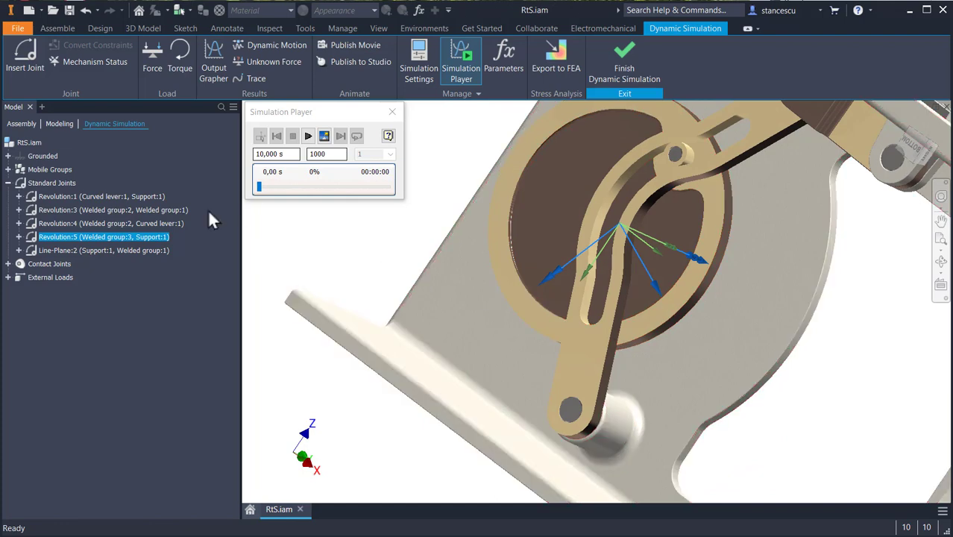
# Enable velocity-driven imposed motion on the disc-to-support revolution joint, Revolution:5, and open its motion law for editing
pyautogui.rightClick(45, 237)
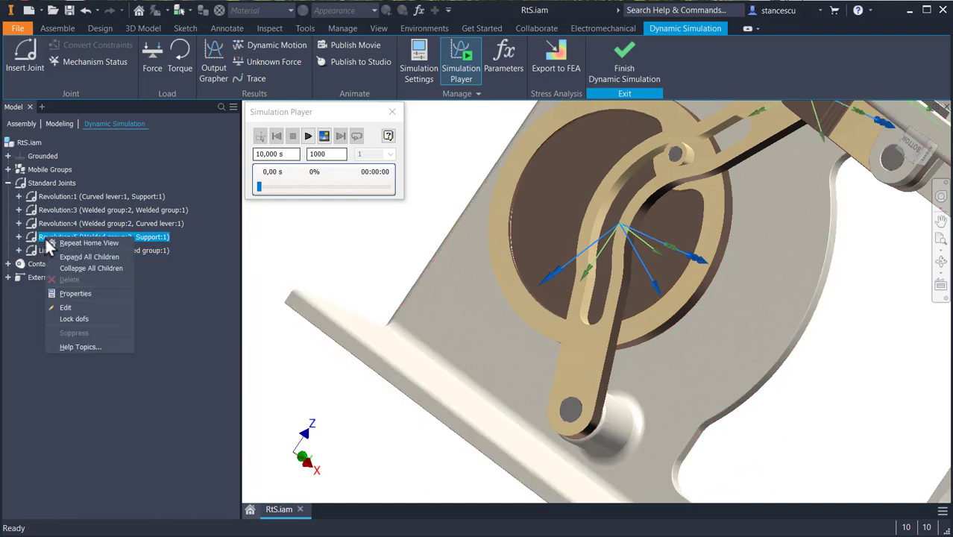
pyautogui.click(76, 293)
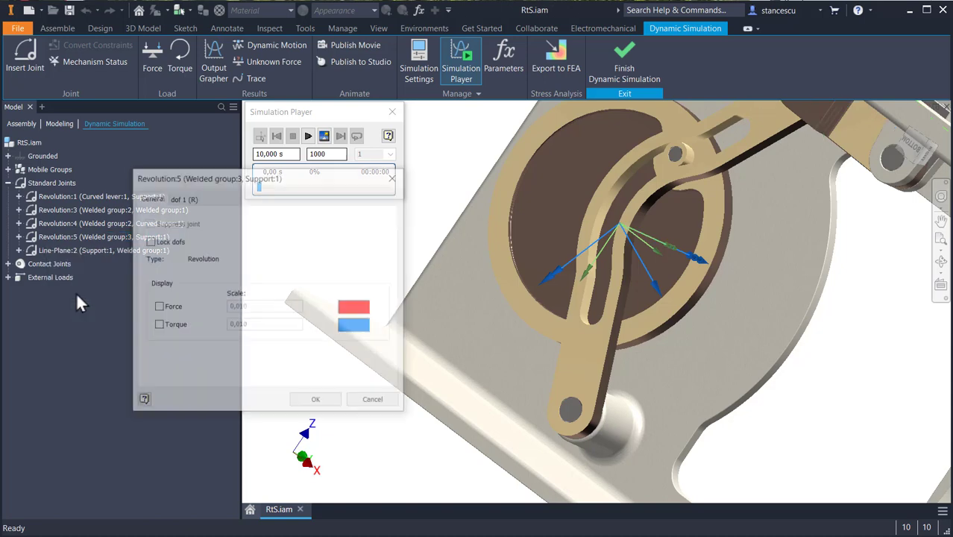
pyautogui.click(183, 199)
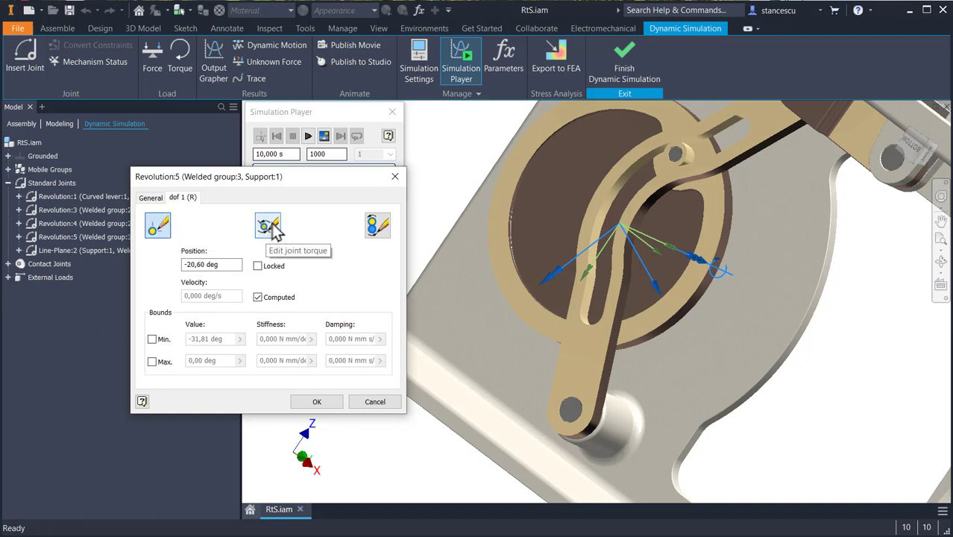
pyautogui.click(378, 227)
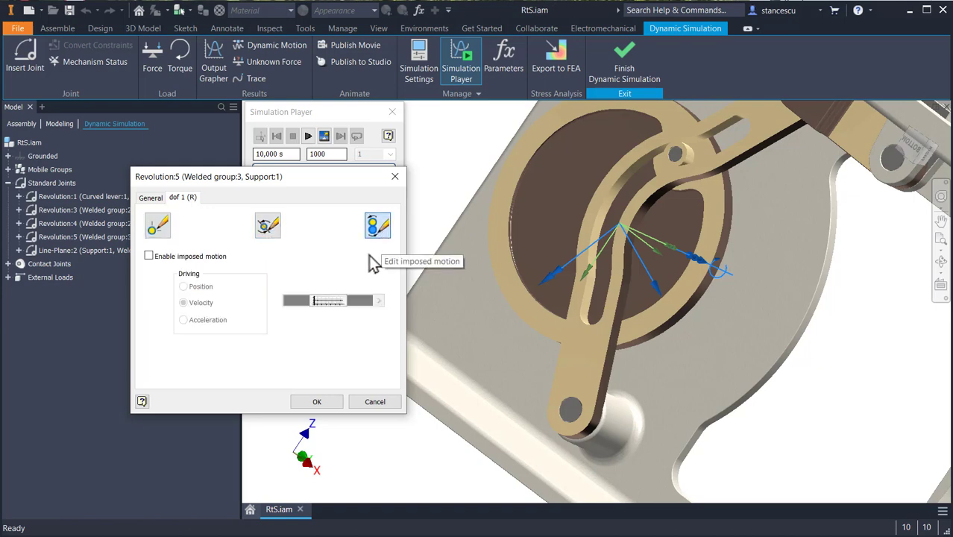
pyautogui.click(149, 256)
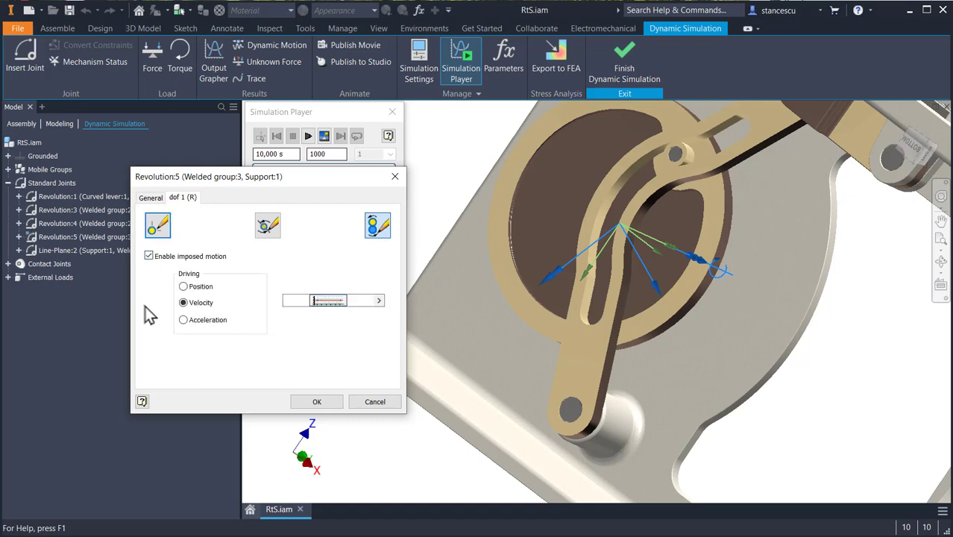
pyautogui.moveTo(330, 307)
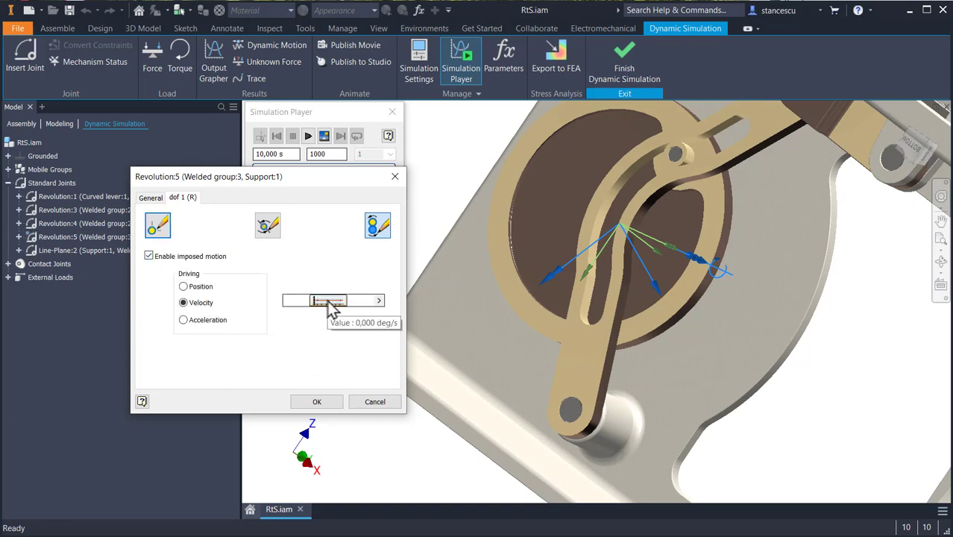
pyautogui.click(326, 301)
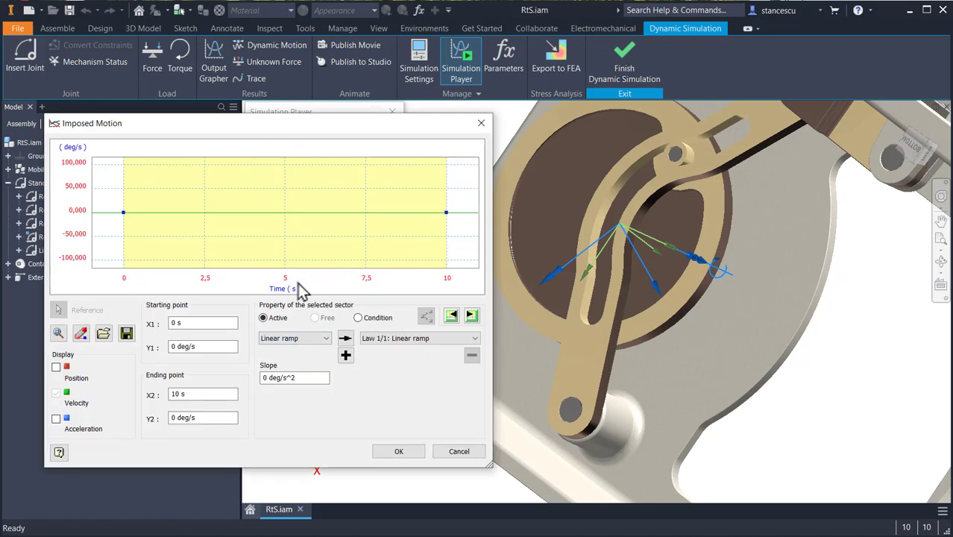
# Define the disc's velocity law as a linear ramp ending at 1 s and 100 deg/s
pyautogui.moveTo(446, 215); pyautogui.dragTo(177, 173)
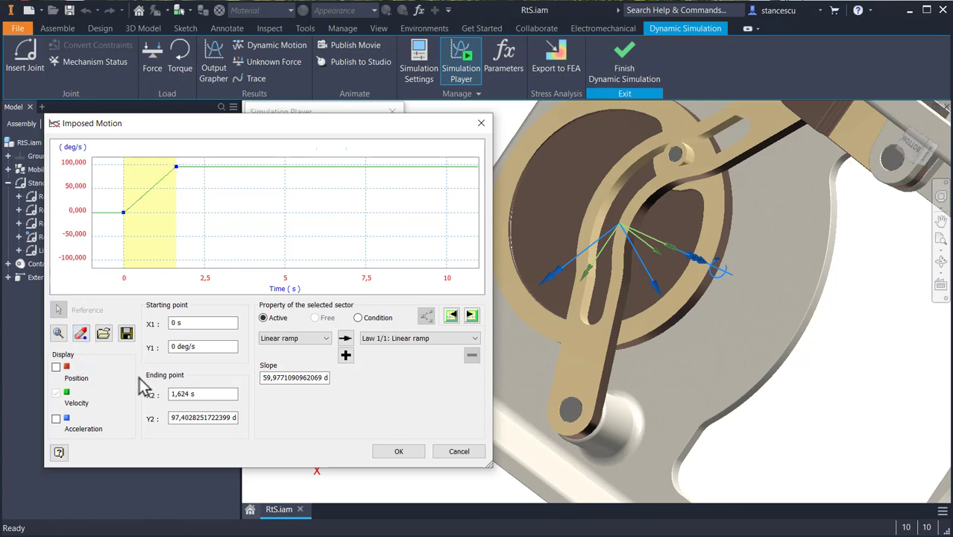
pyautogui.click(209, 392)
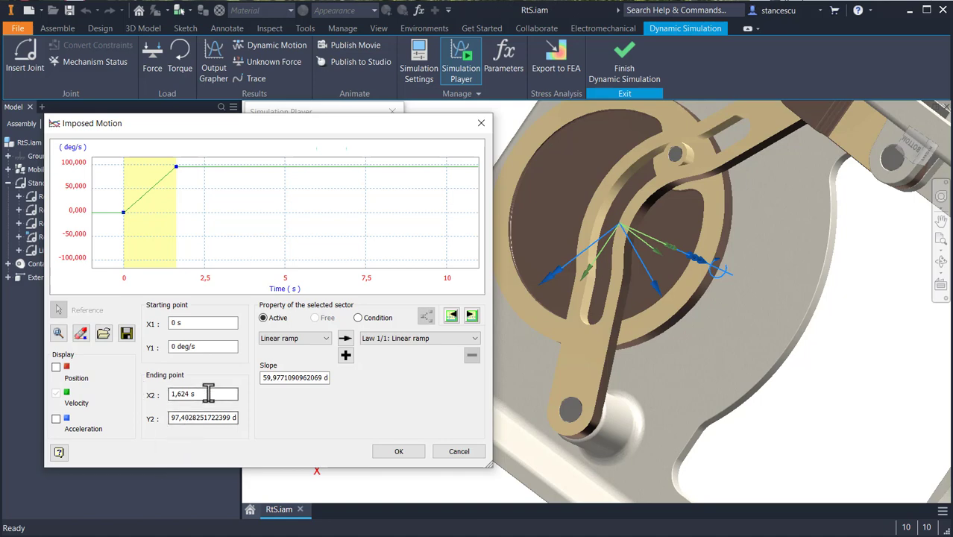
pyautogui.hotkey('shift', 'Home')
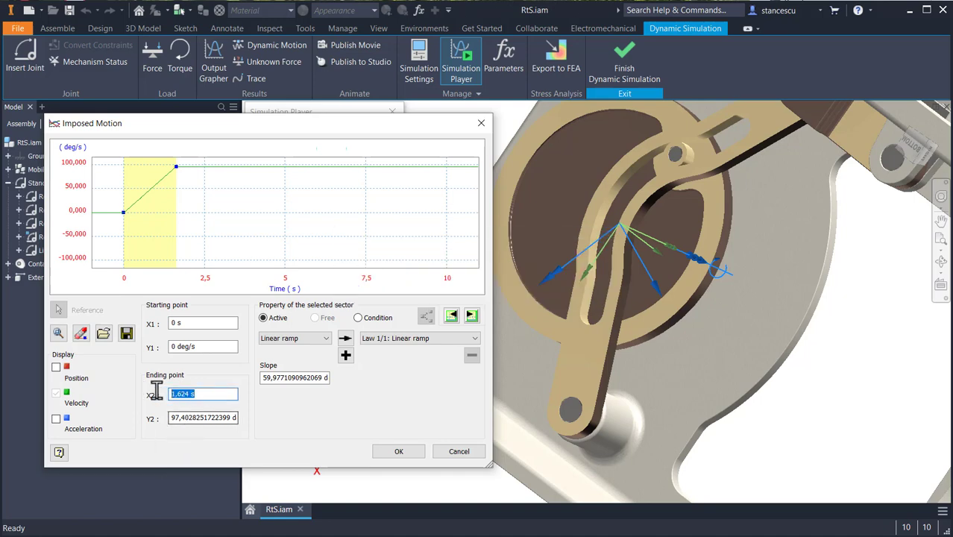
pyautogui.click(194, 417)
pyautogui.hotkey('shift', 'Home')
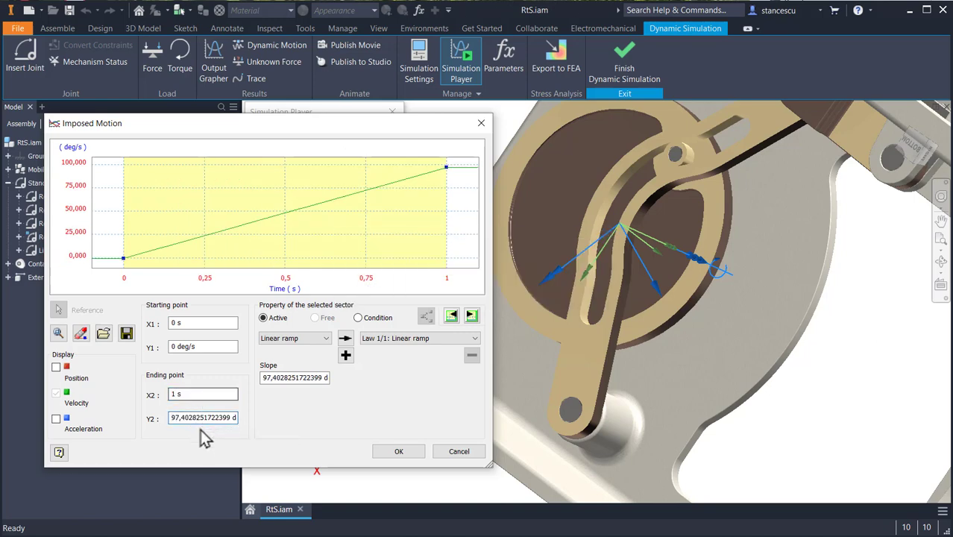
pyautogui.press('End')
pyautogui.hotkey('shift', 'Home')
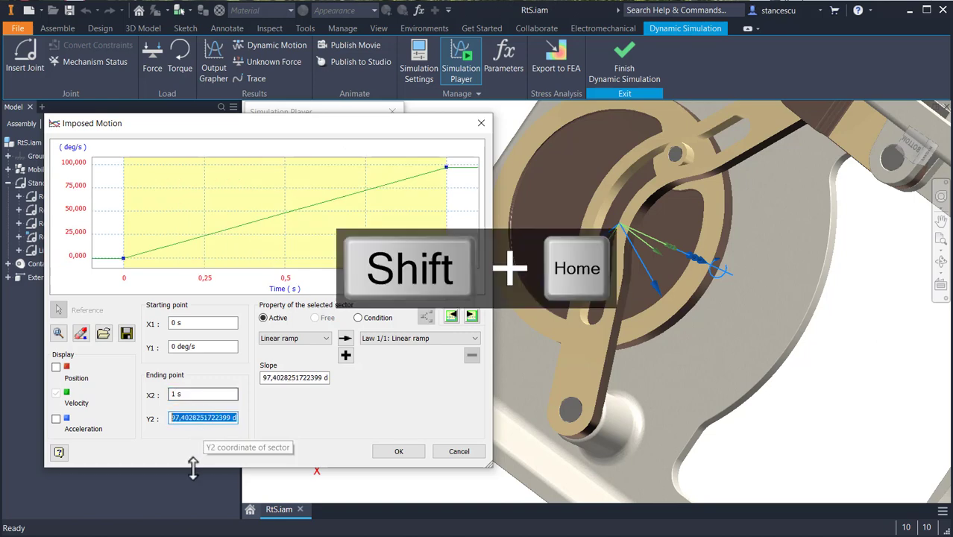
pyautogui.write('100')
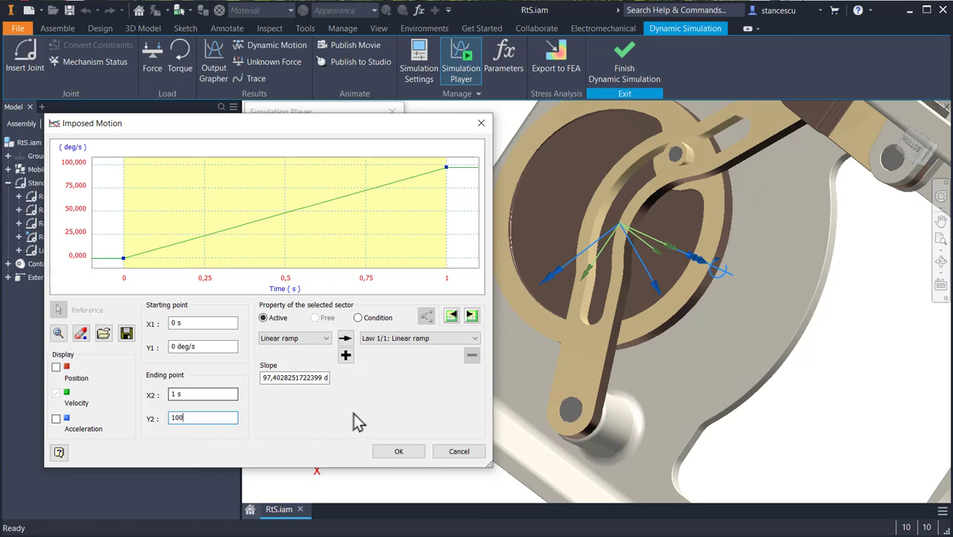
pyautogui.press('Tab')
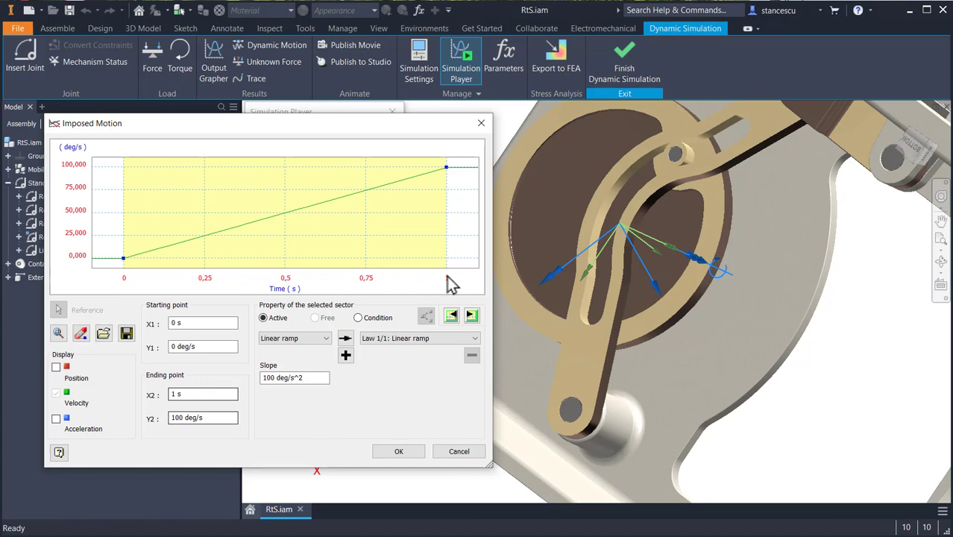
# Review the velocity curve beyond the end of the ramp and accept the imposed motion and joint properties
pyautogui.scroll(-3, 407, 233)
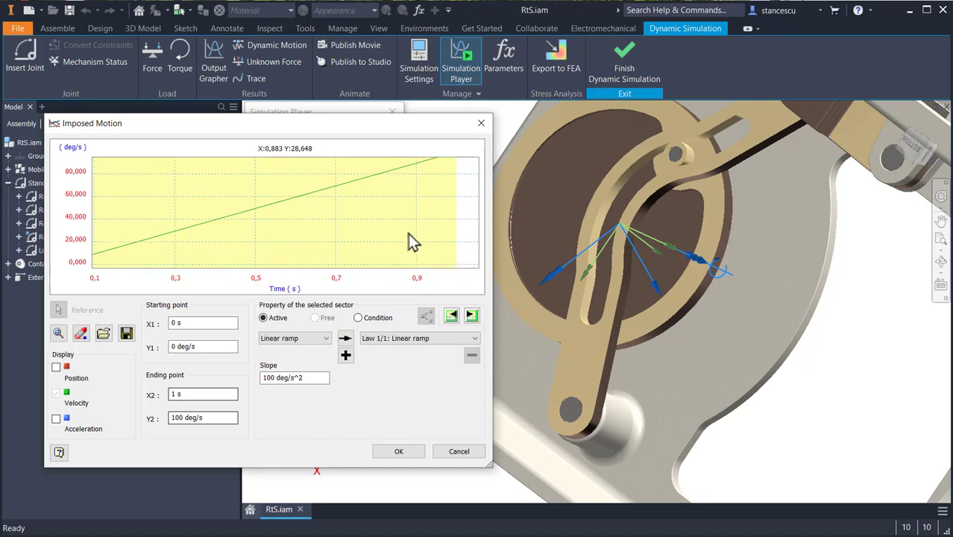
pyautogui.scroll(-3, 408, 237)
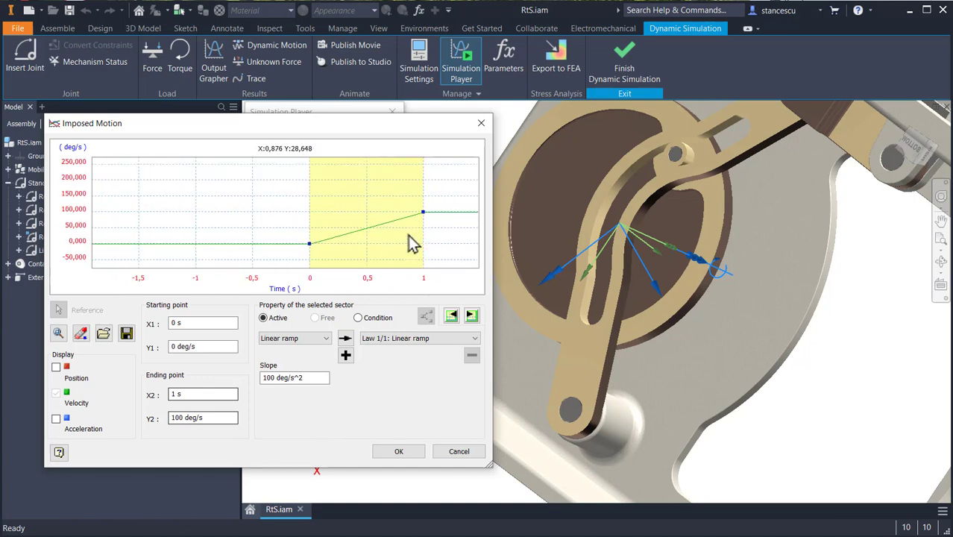
pyautogui.moveTo(428, 257); pyautogui.dragTo(229, 250, button='middle')
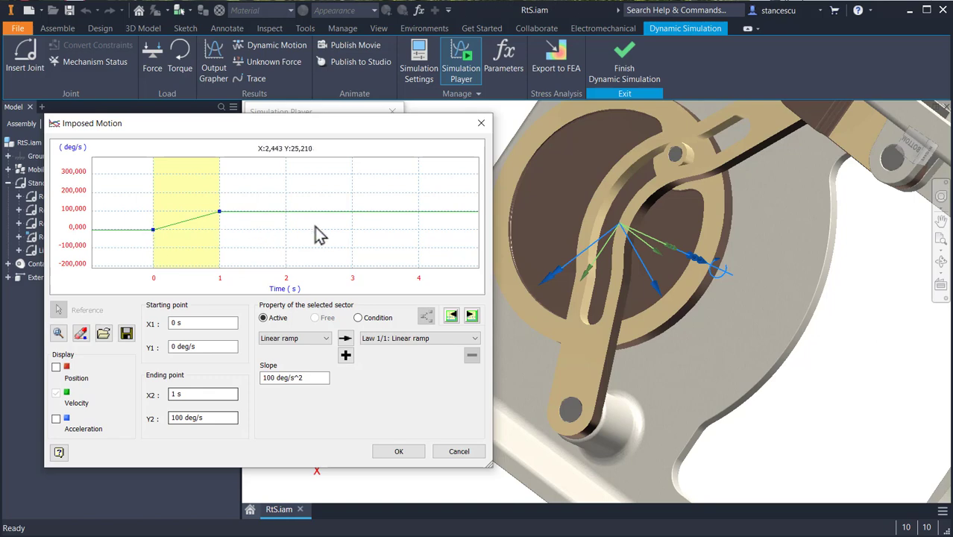
pyautogui.moveTo(316, 234); pyautogui.dragTo(336, 221, button='middle')
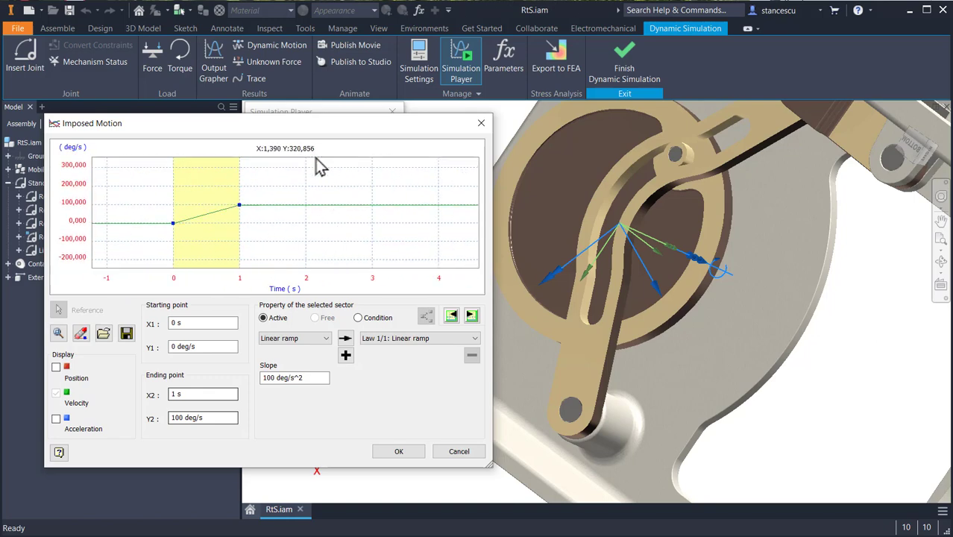
pyautogui.click(409, 457)
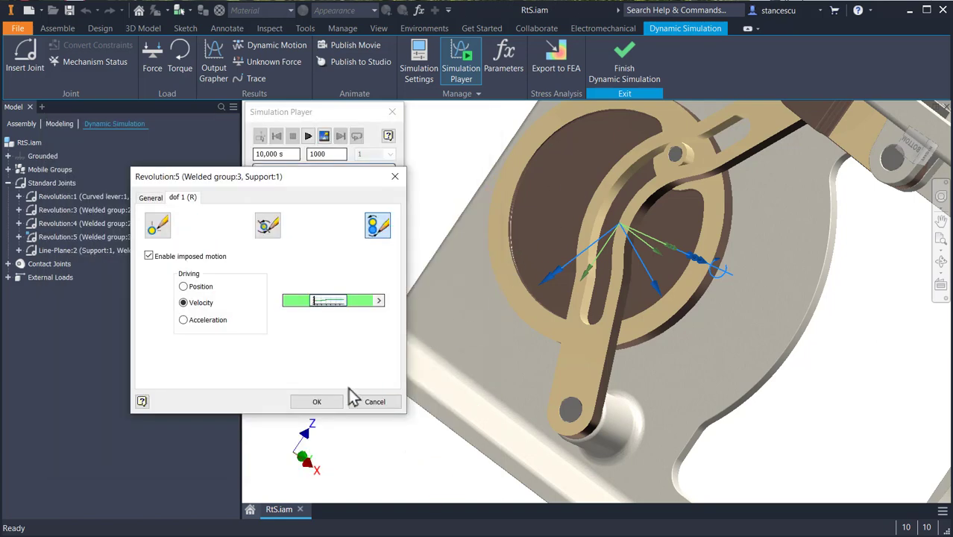
pyautogui.click(317, 403)
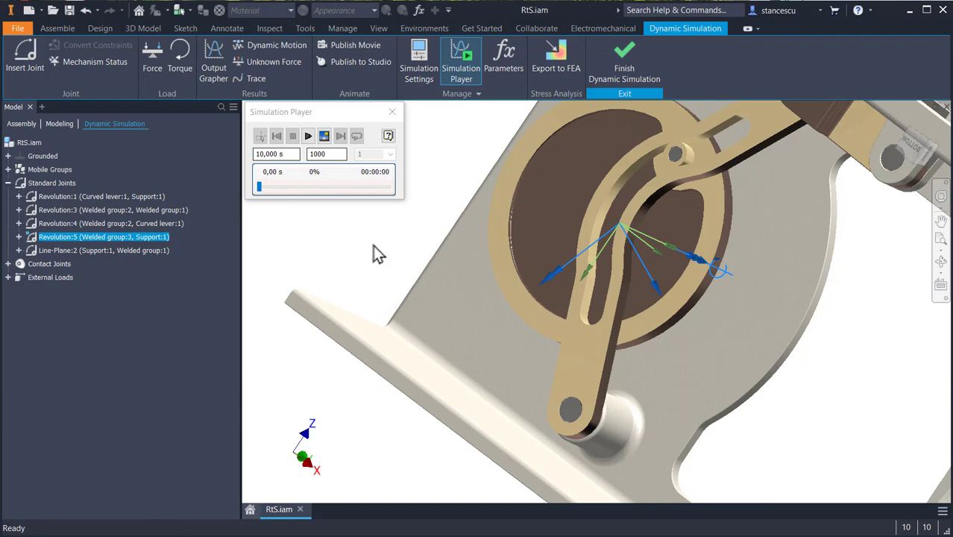
# Run the 10 s simulation with the driven disc and watch the whole mechanism in the home view
pyautogui.keyDown('shift'); pyautogui.moveTo(371, 255); pyautogui.dragTo(796, 350, button='middle'); pyautogui.keyUp('shift')
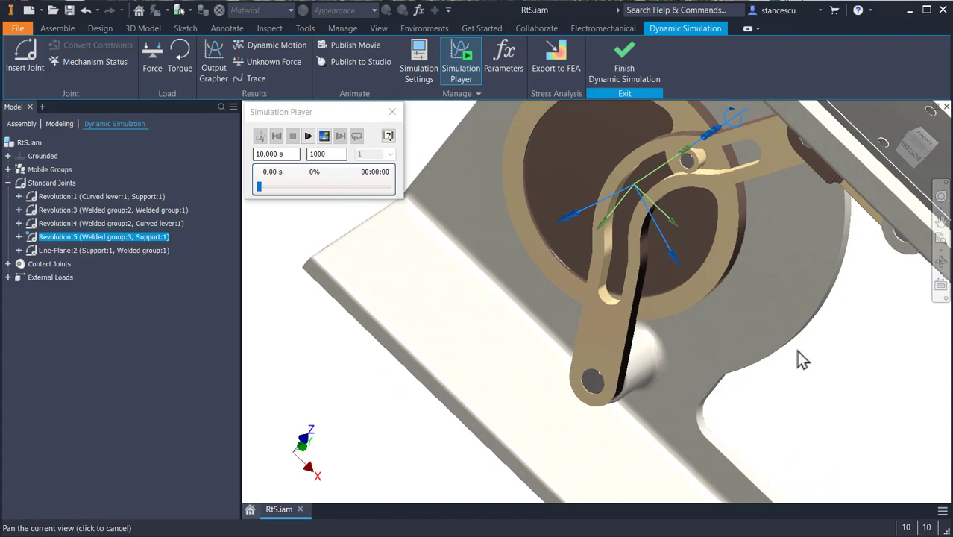
pyautogui.click(32, 144)
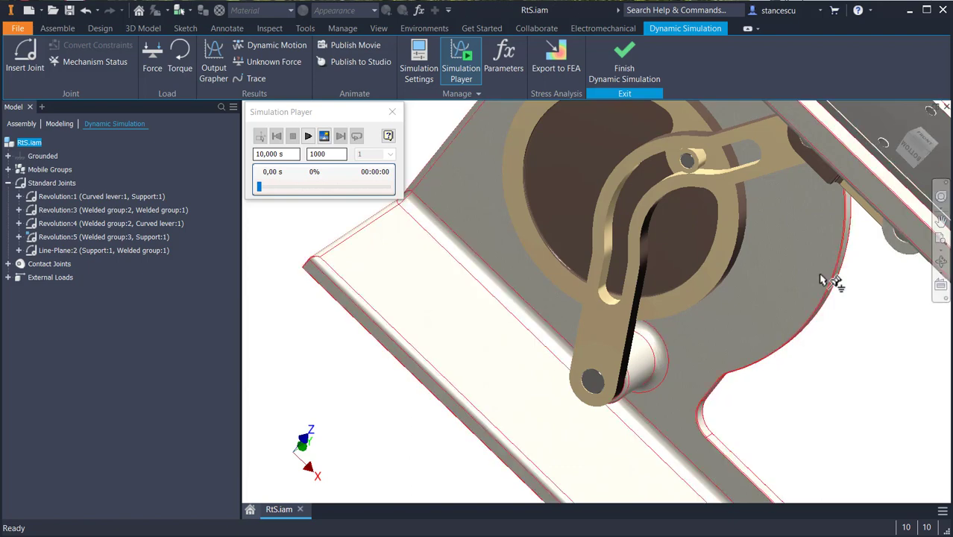
pyautogui.click(854, 324)
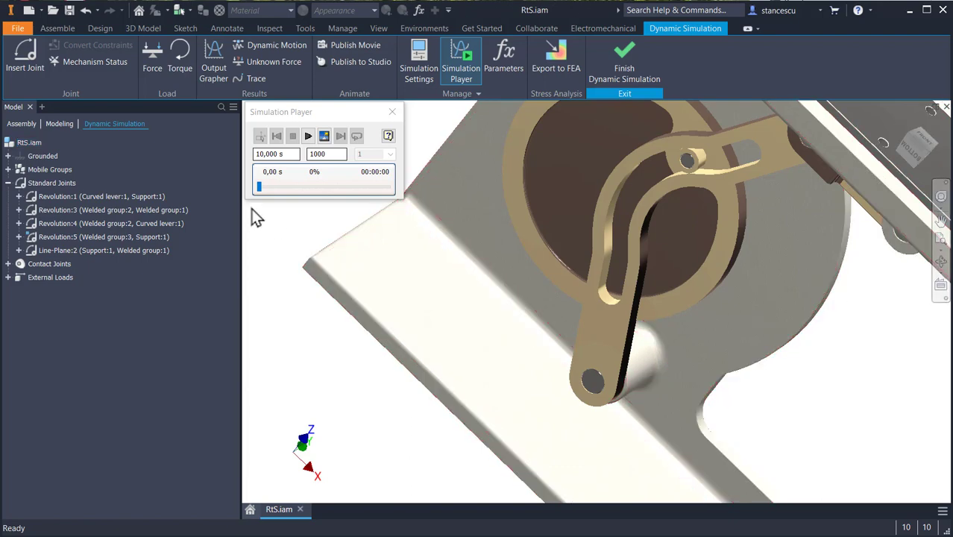
pyautogui.click(309, 137)
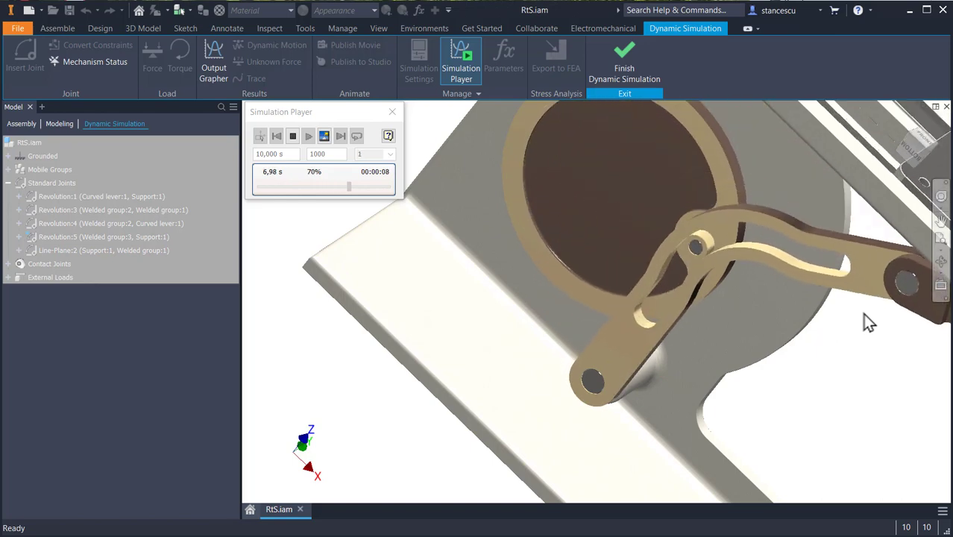
pyautogui.press('F6')
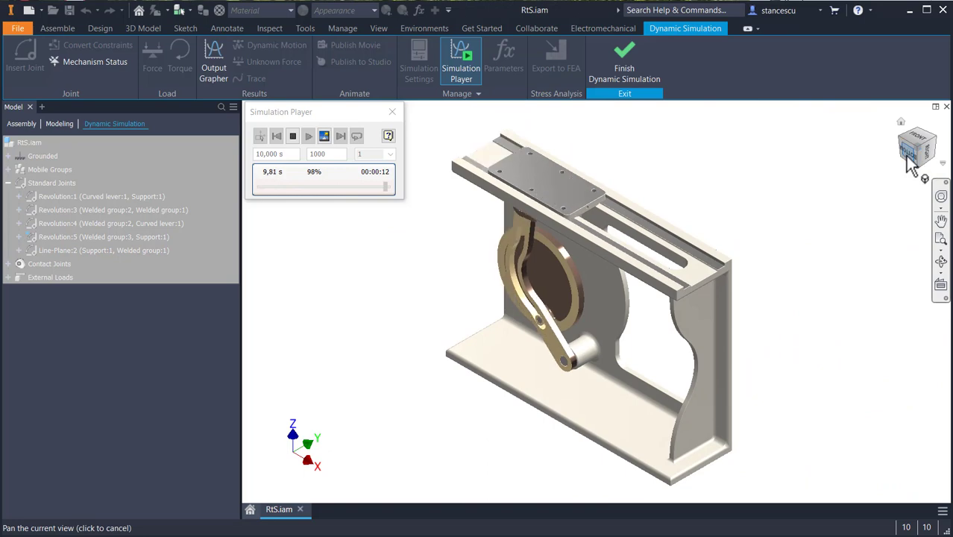
# Rewind the finished simulation and replay it with the mechanism viewed face-on
pyautogui.click(905, 150)
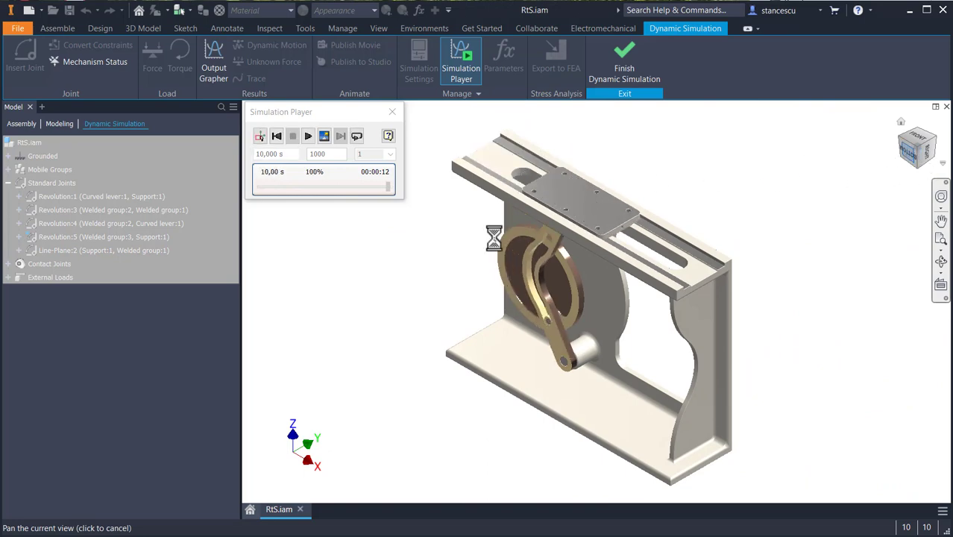
pyautogui.click(276, 136)
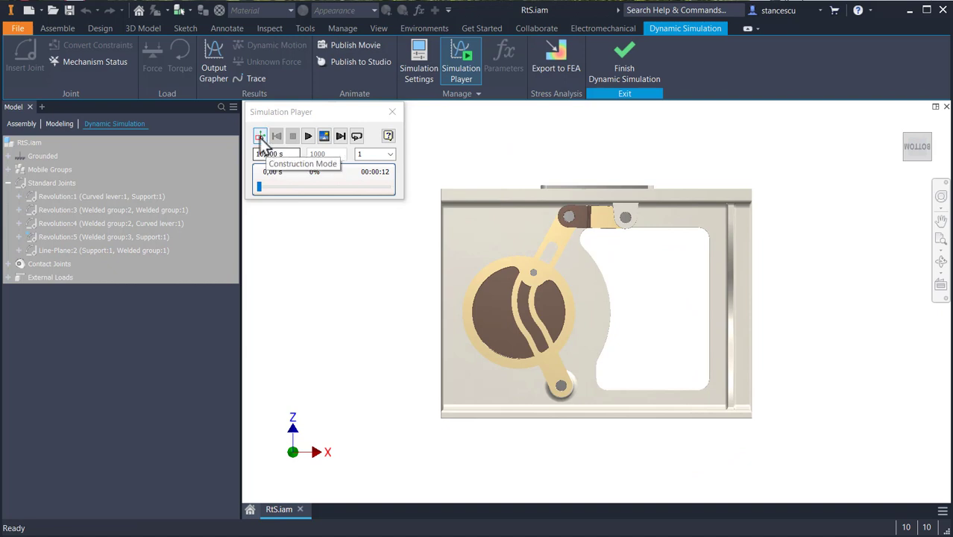
pyautogui.click(308, 135)
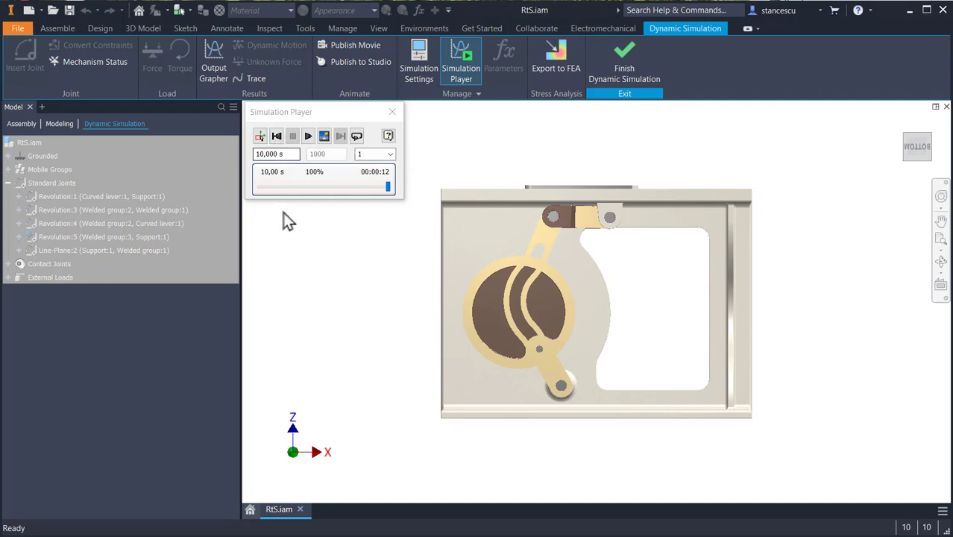
# Return the simulation to construction mode and locate a new force at the small hole in the slider plate's end face
pyautogui.click(276, 137)
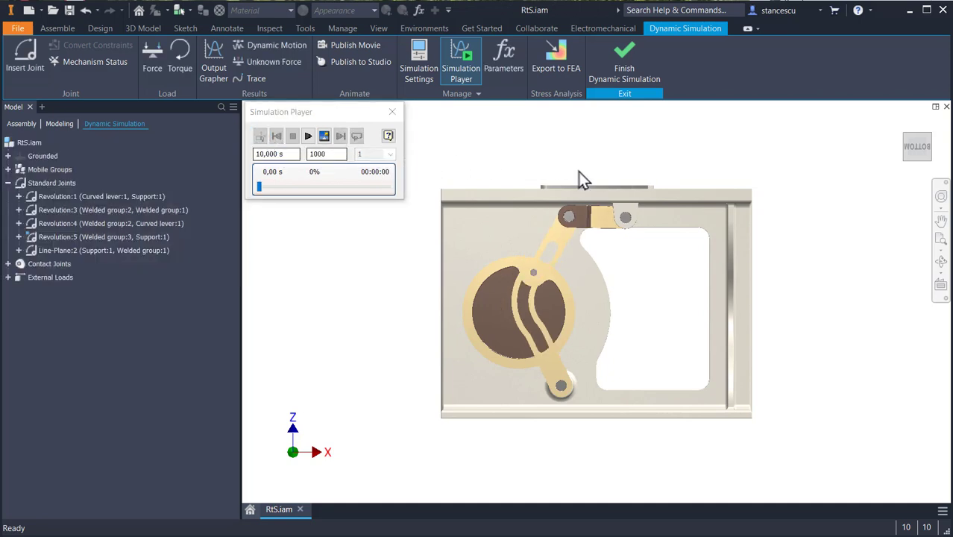
pyautogui.keyDown('shift'); pyautogui.moveTo(636, 336); pyautogui.dragTo(609, 348, button='middle'); pyautogui.keyUp('shift')
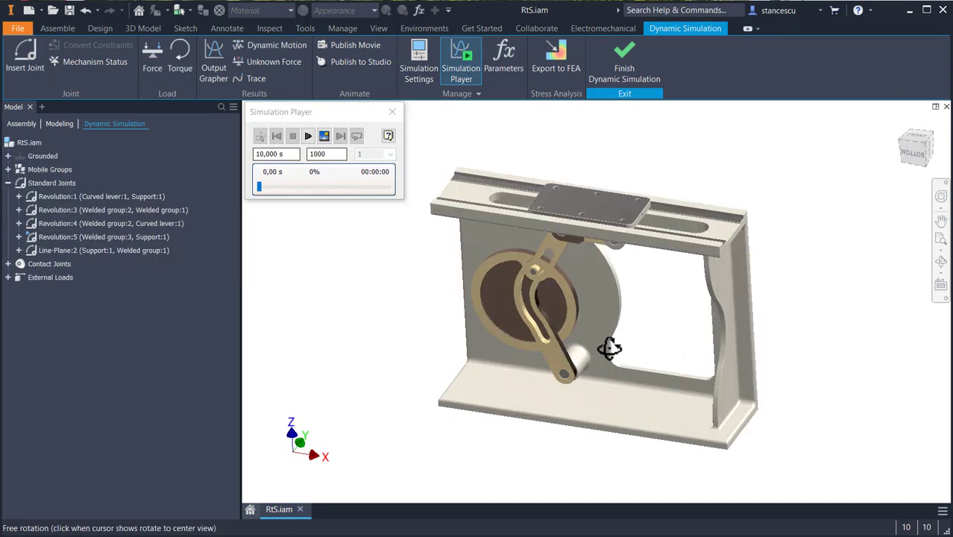
pyautogui.scroll(5, 653, 230)
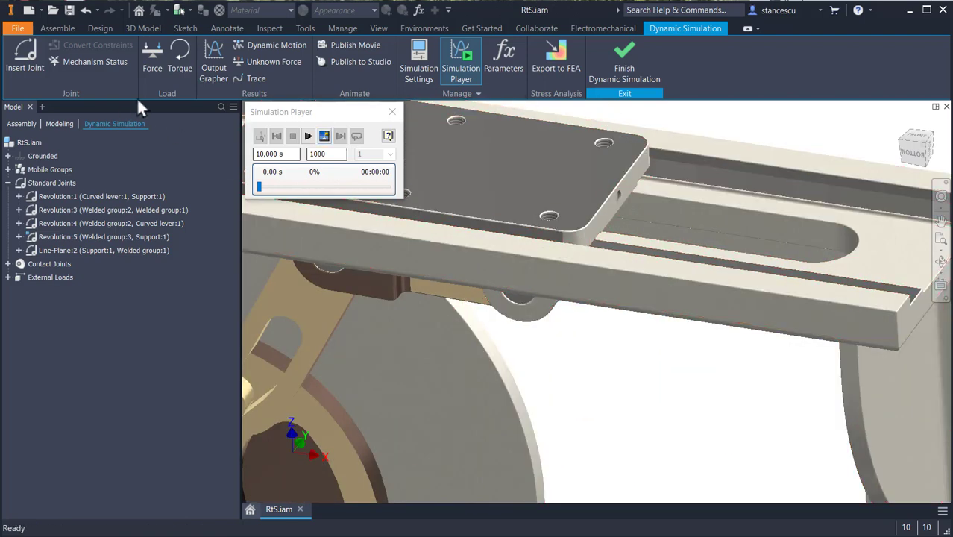
pyautogui.click(155, 48)
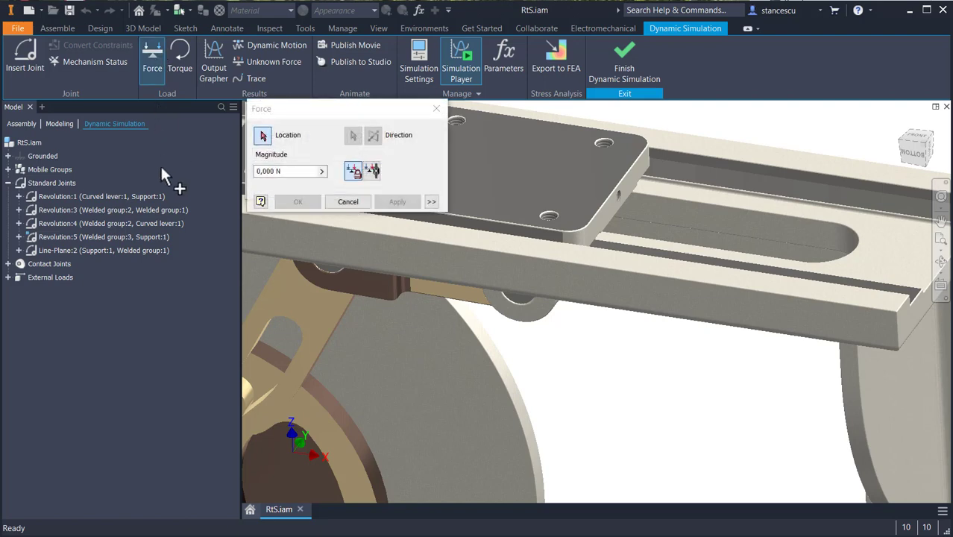
pyautogui.click(619, 195)
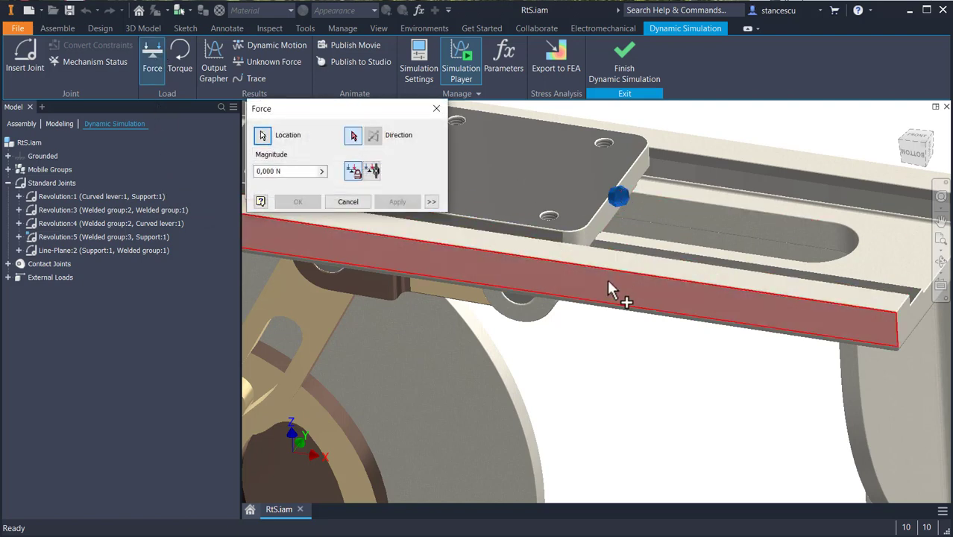
# Give the slider force a magnitude of 100 N along the plate's long edge, reversed to point toward the plate, and accept it
pyautogui.click(302, 170)
pyautogui.hotkey('shift', 'Home')
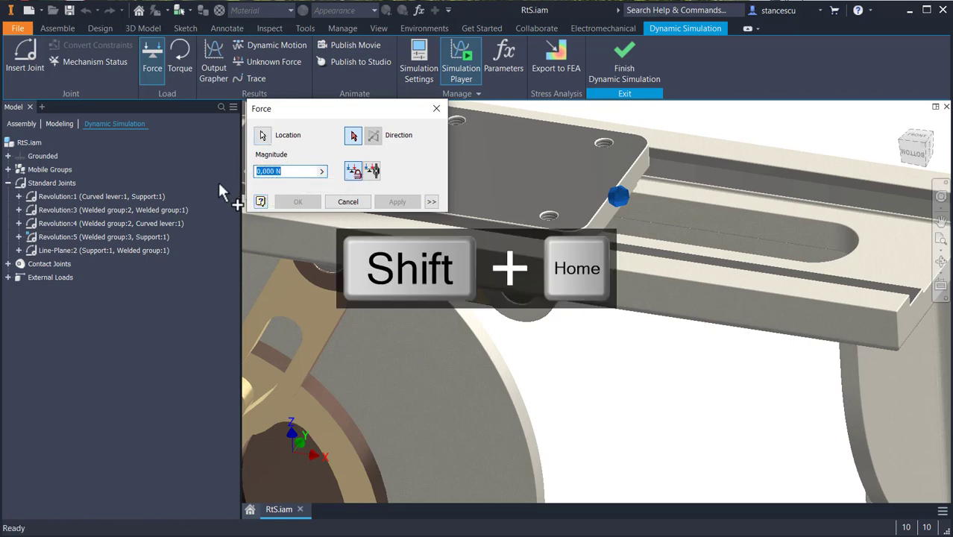
pyautogui.write('100')
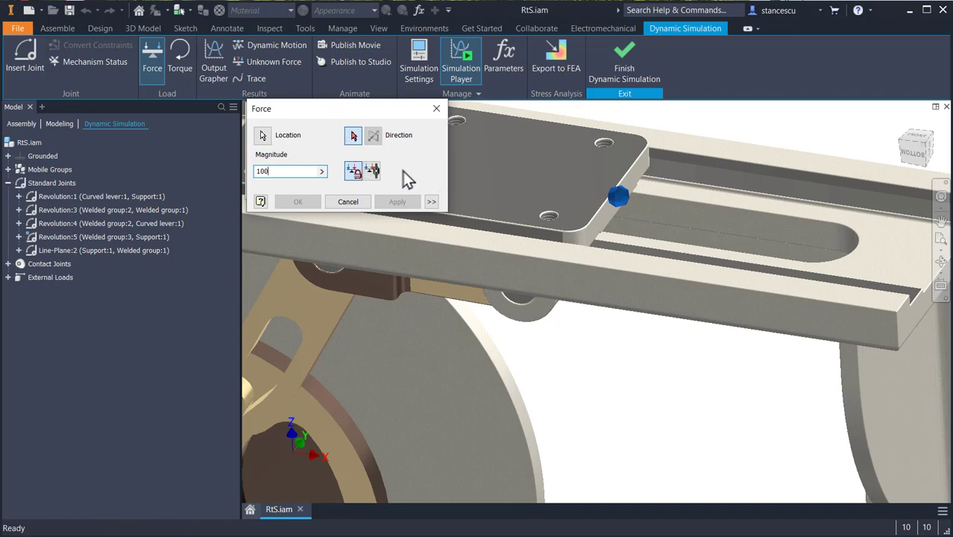
pyautogui.press('Tab')
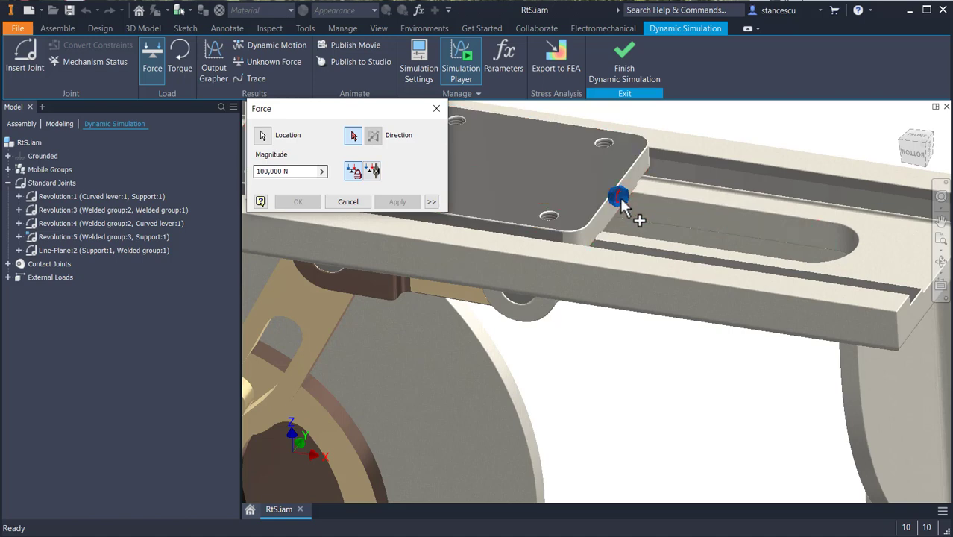
pyautogui.click(521, 234)
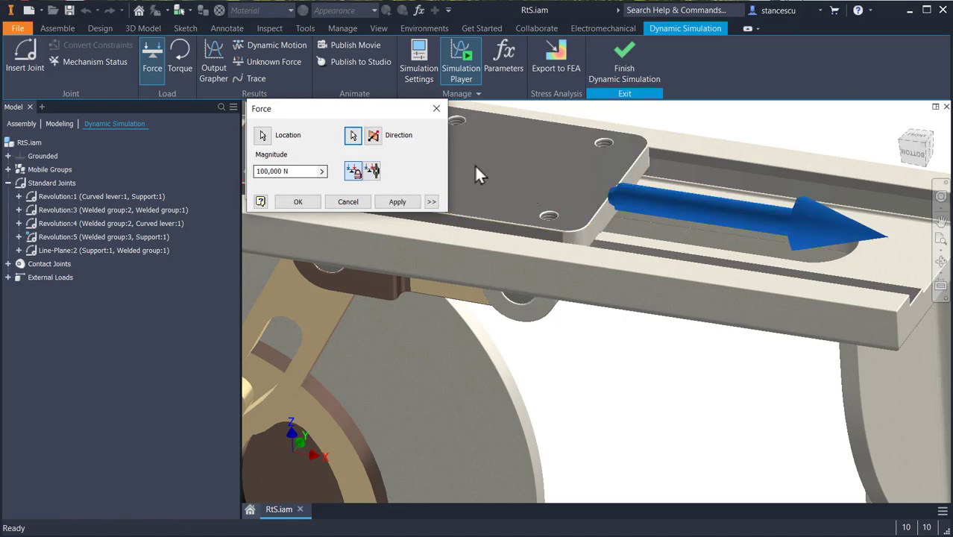
pyautogui.click(374, 137)
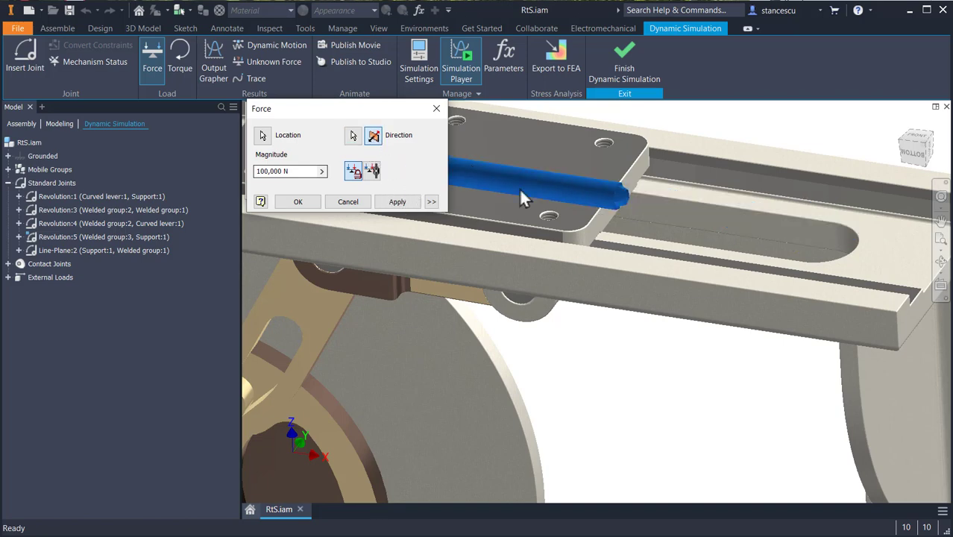
pyautogui.moveTo(632, 227); pyautogui.dragTo(840, 290, button='middle')
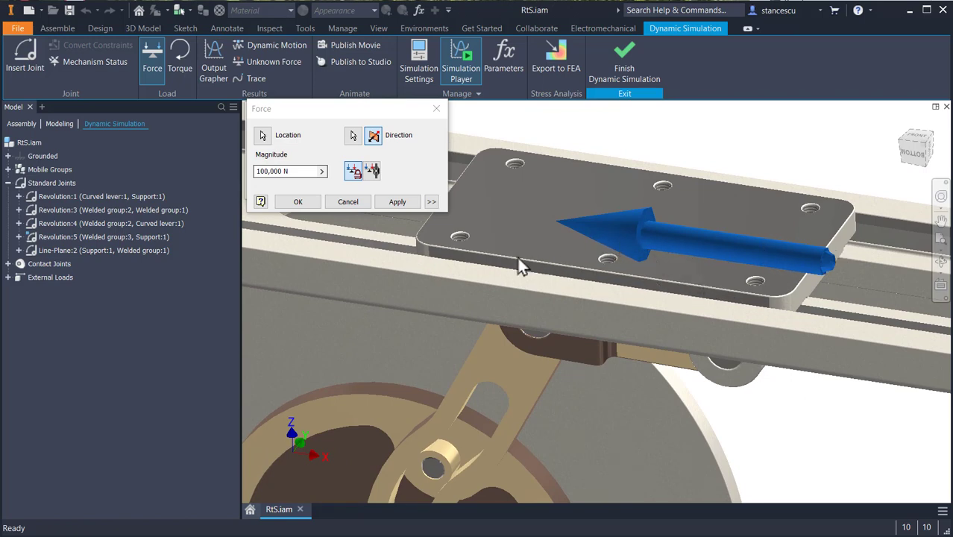
pyautogui.click(298, 202)
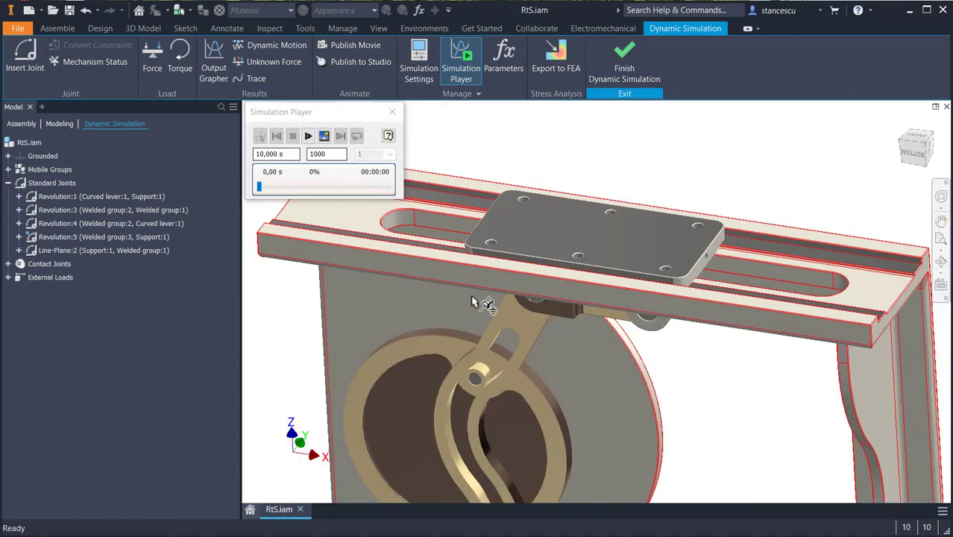
# Run the 10 s simulation with the force on the slider, then rewind it and return to construction mode
pyautogui.click(307, 137)
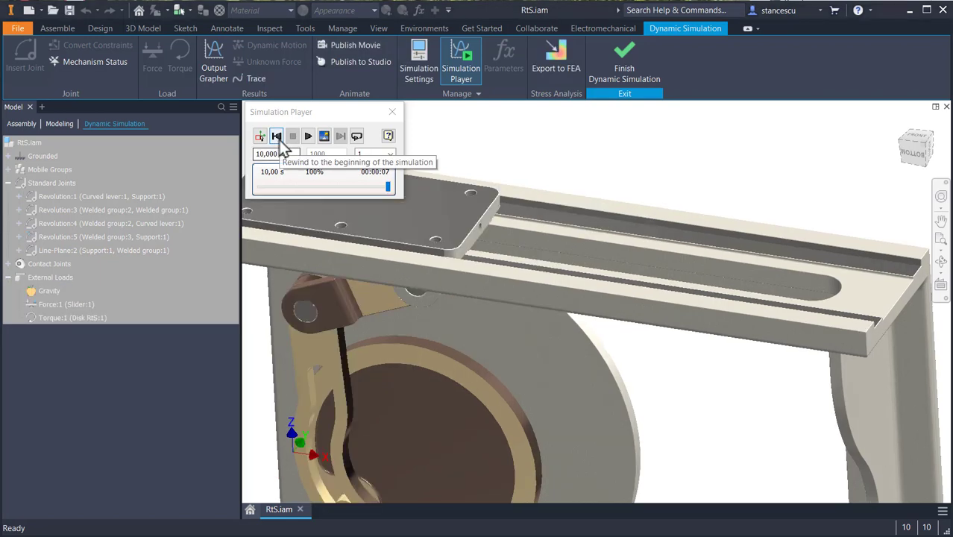
pyautogui.click(278, 138)
pyautogui.click(259, 137)
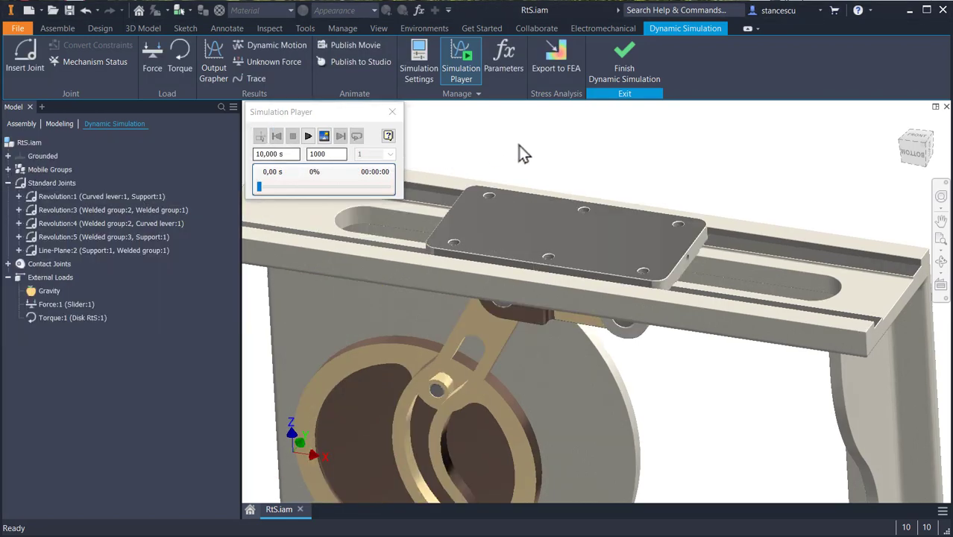
# Measure the centre distance and its axis components between the disc and the upper pin of the curved lever, viewed face-on
pyautogui.press('F6')
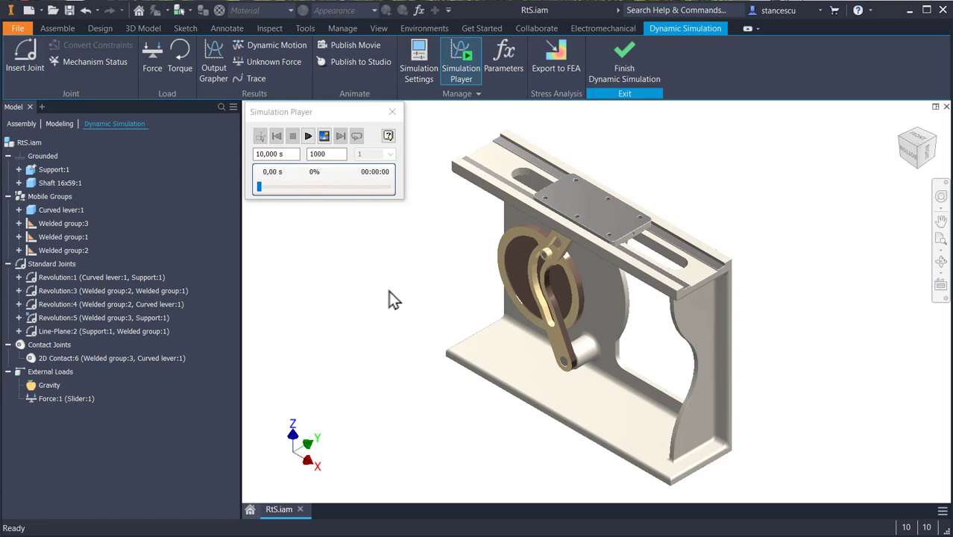
pyautogui.click(906, 153)
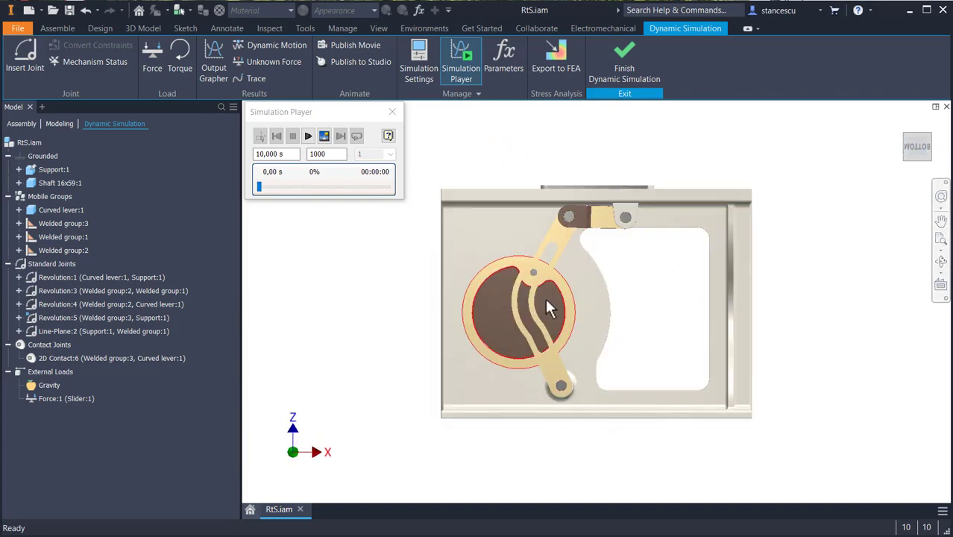
pyautogui.scroll(-4, 546, 308)
pyautogui.moveTo(655, 266); pyautogui.dragTo(696, 297, button='middle')
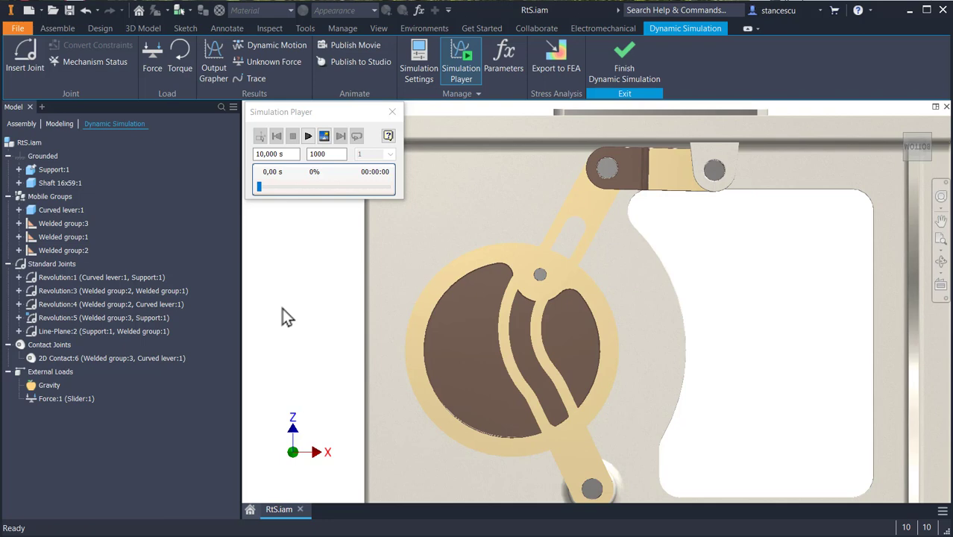
pyautogui.press('m')
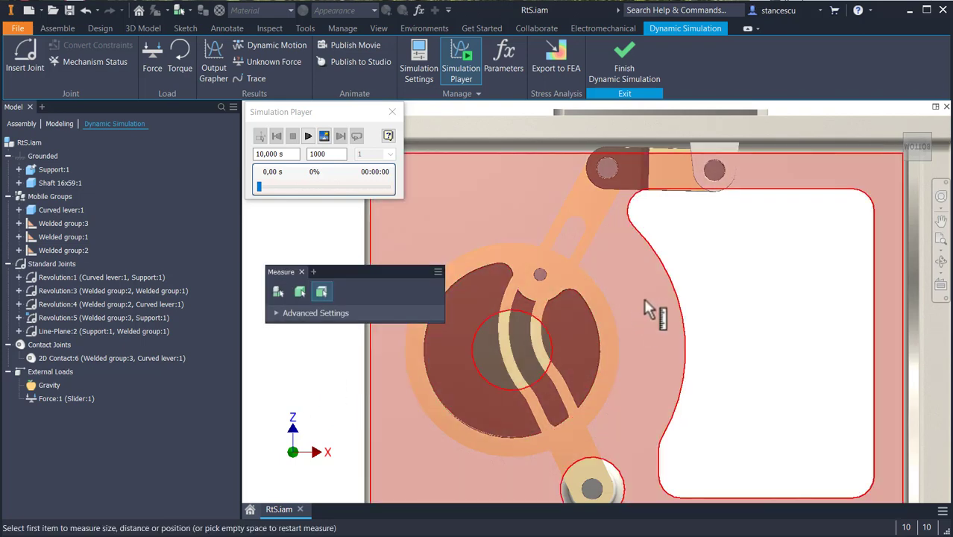
pyautogui.click(623, 339)
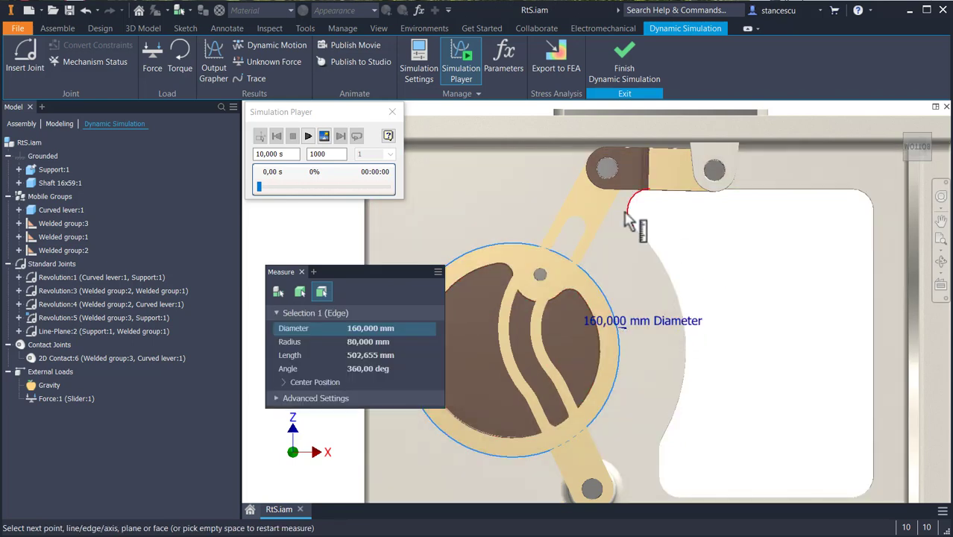
pyautogui.click(610, 176)
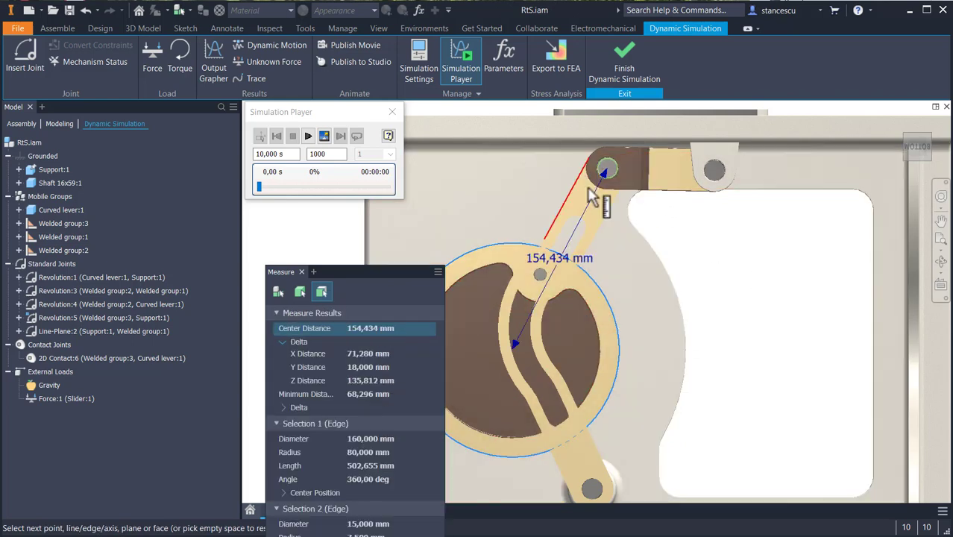
pyautogui.click(373, 354)
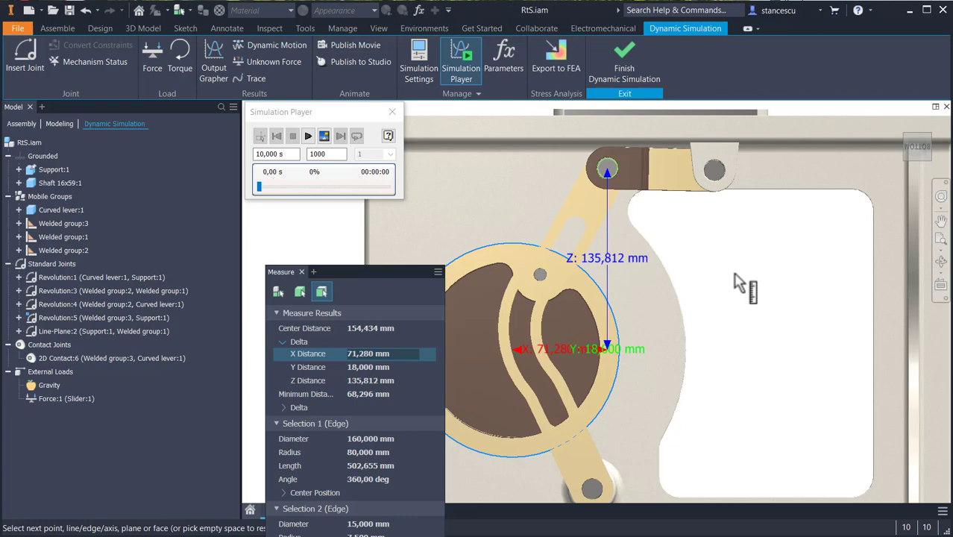
pyautogui.press('Escape')
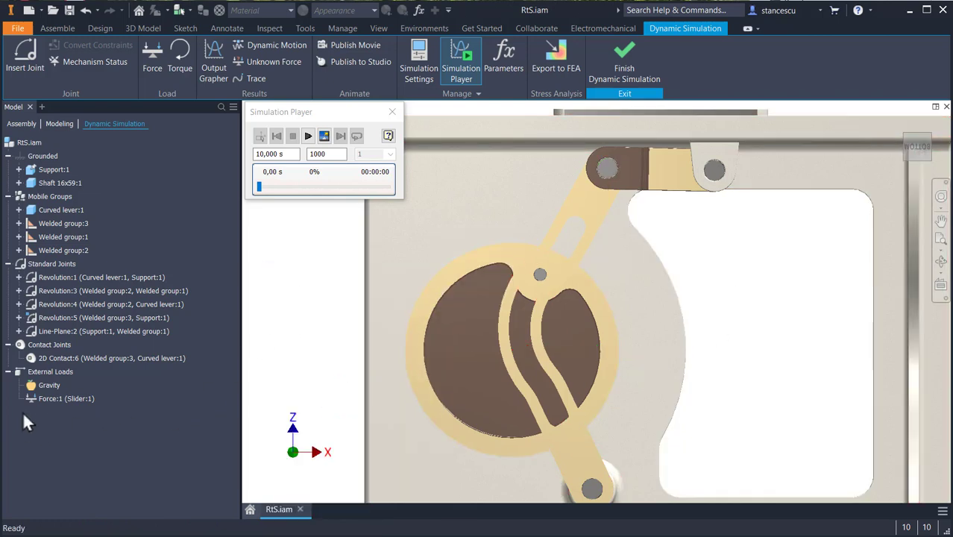
# Disable the imposed motion on the revolution joint between the disc's welded group and the support, and accept the joint properties
pyautogui.doubleClick(31, 315)
pyautogui.hotkey('shift', 'Home')
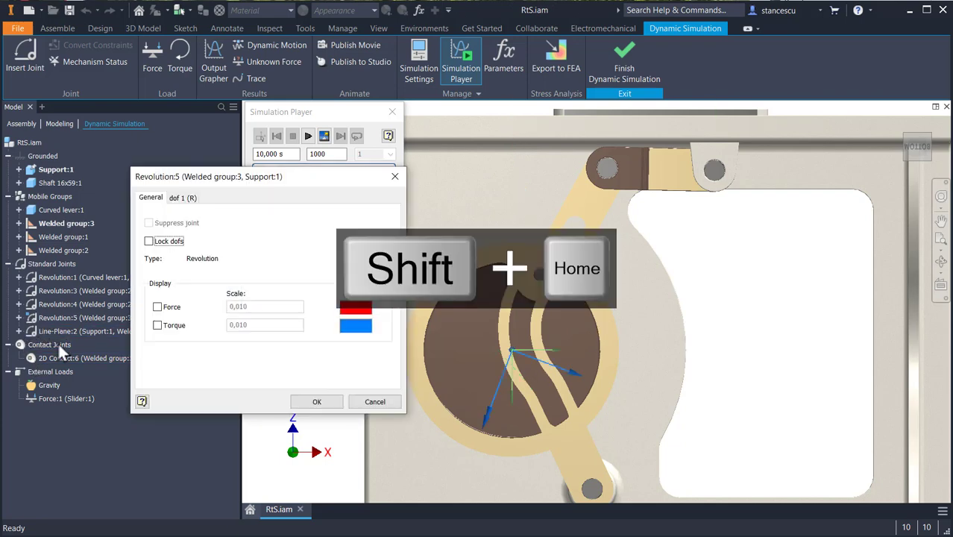
pyautogui.click(182, 197)
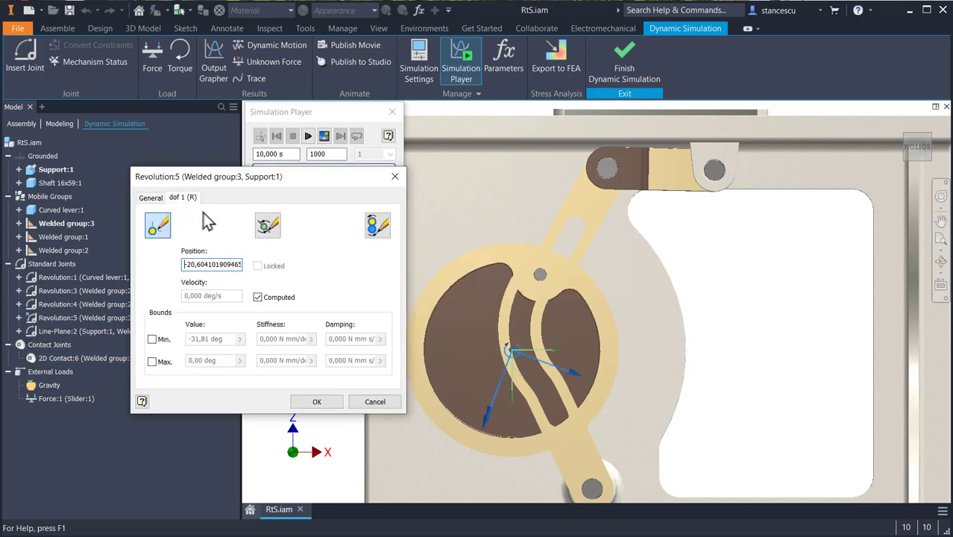
pyautogui.click(377, 225)
pyautogui.moveTo(333, 313)
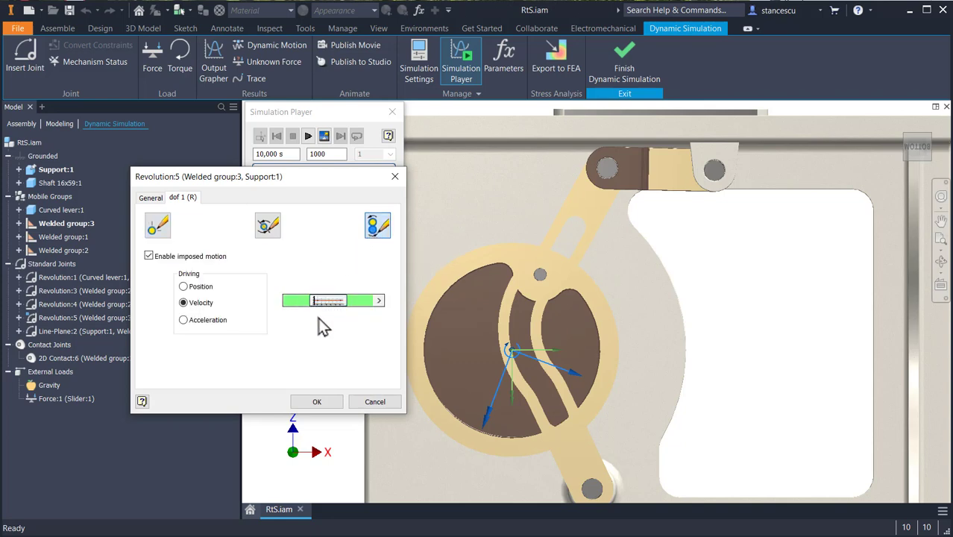
pyautogui.click(148, 256)
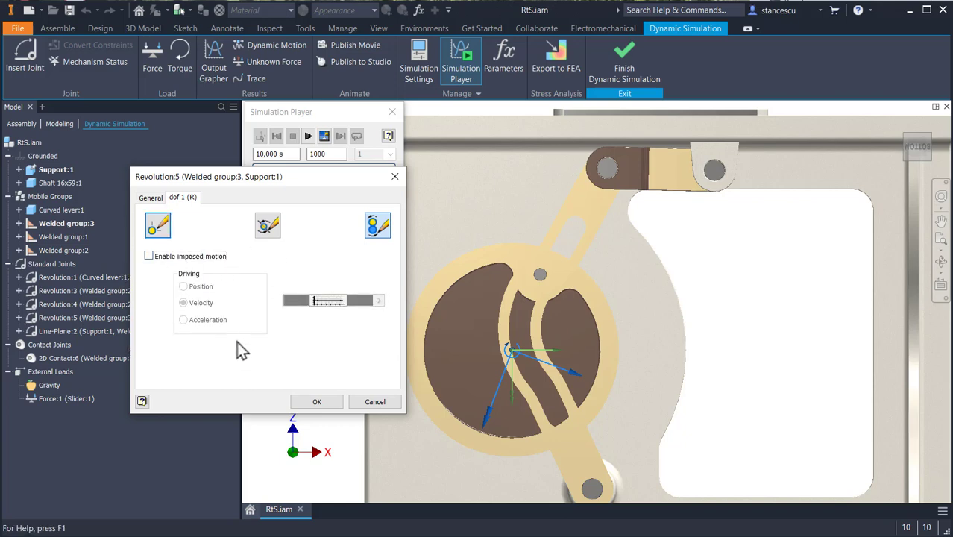
pyautogui.click(317, 402)
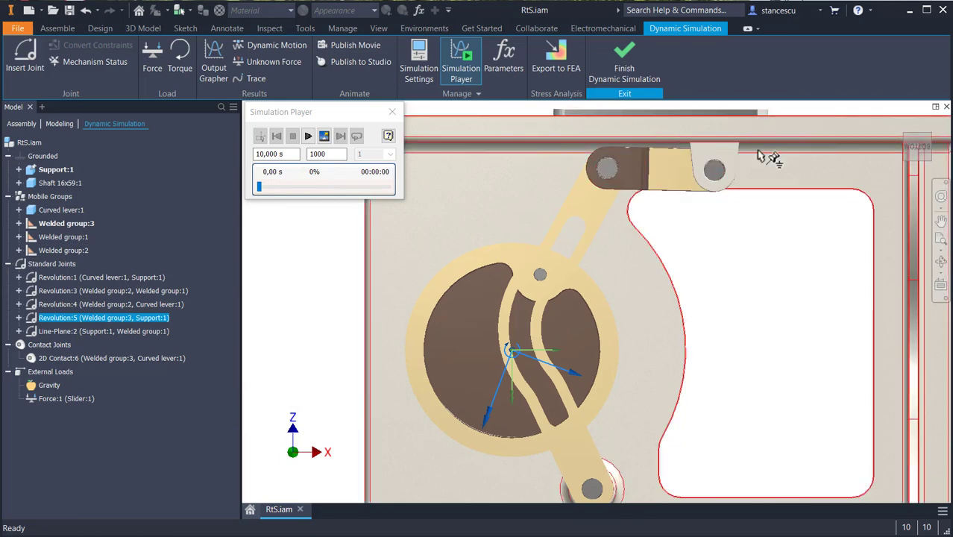
# Run the simulation with the disc undriven, then rewind it and return to construction mode
pyautogui.click(307, 137)
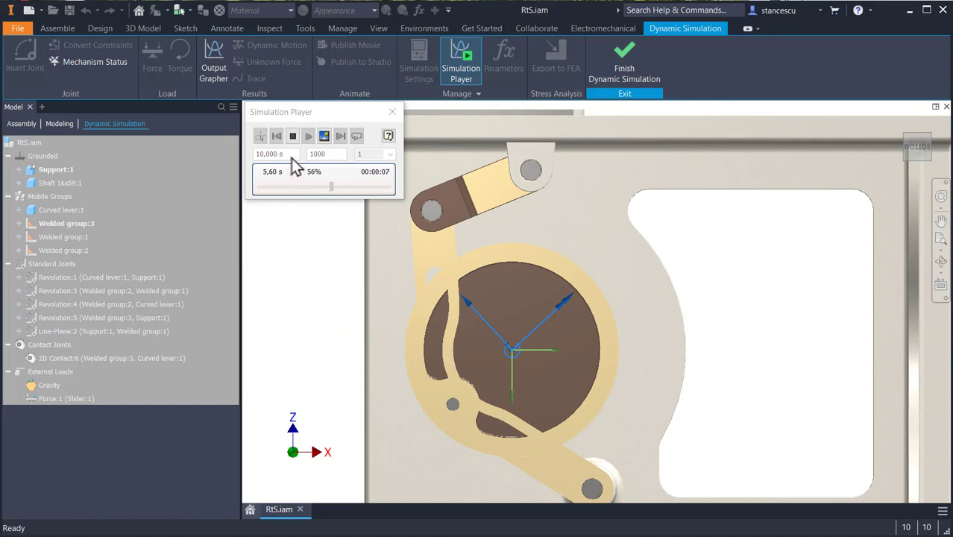
pyautogui.click(276, 137)
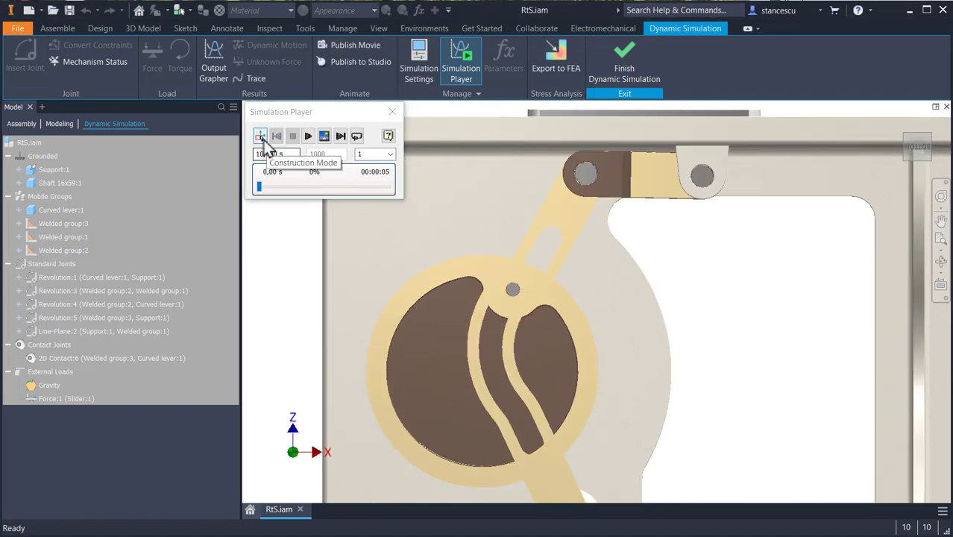
pyautogui.click(260, 137)
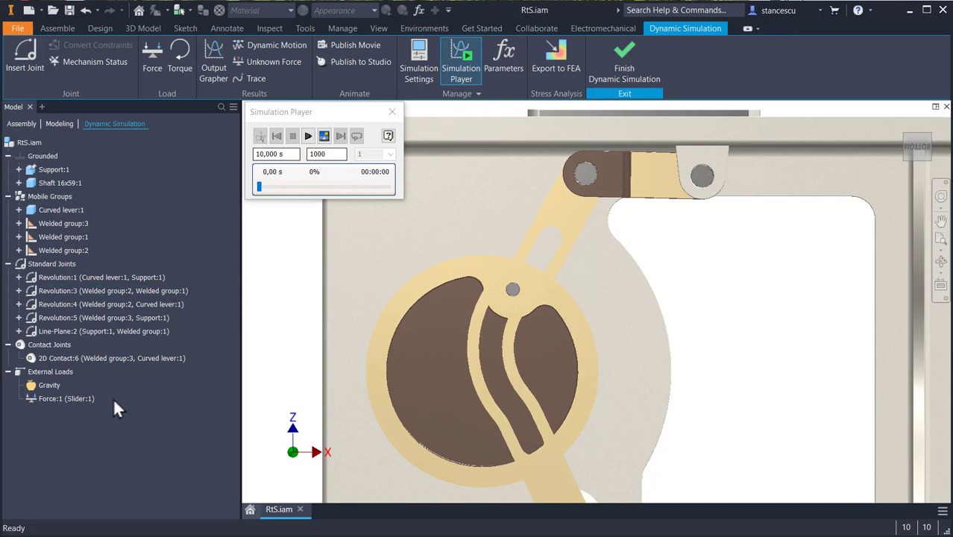
# Apply a 1000 N mm torque at the disc's centre, directed along the disc's axis with the direction flipped
pyautogui.click(185, 52)
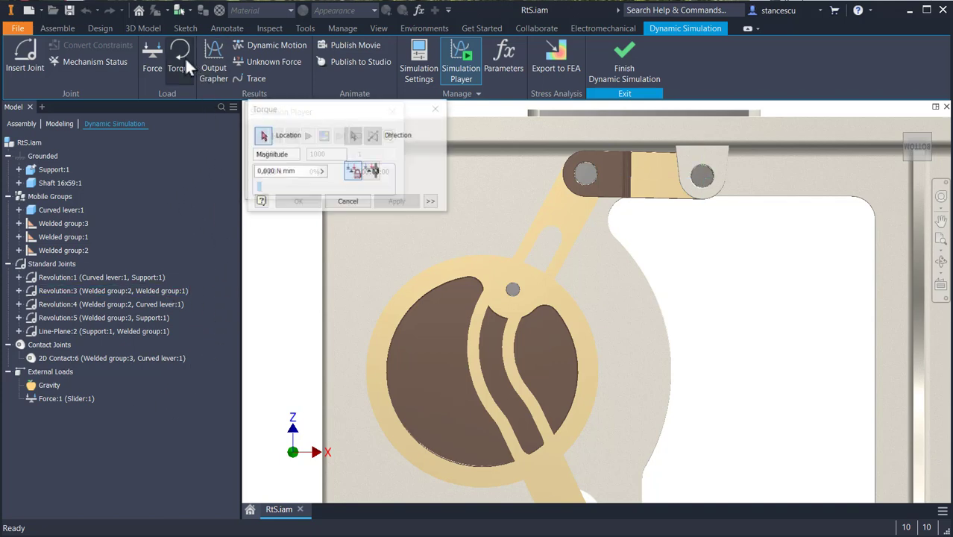
pyautogui.click(444, 269)
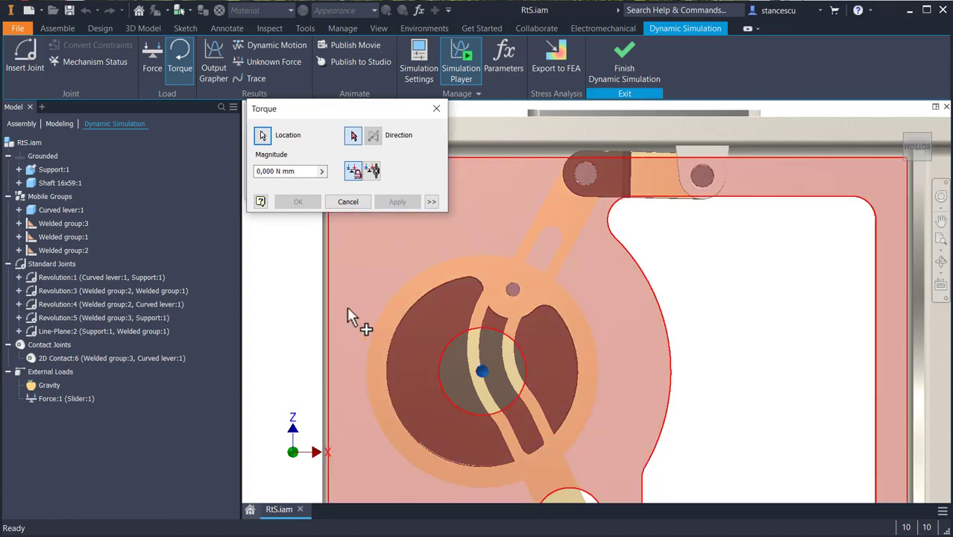
pyautogui.keyDown('shift'); pyautogui.moveTo(687, 364); pyautogui.dragTo(650, 379, button='middle'); pyautogui.keyUp('shift')
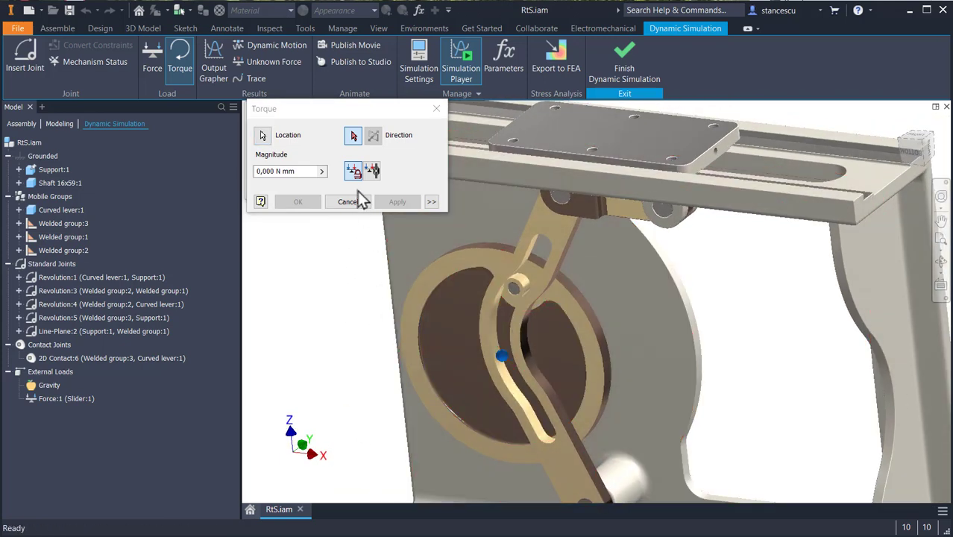
pyautogui.click(309, 171)
pyautogui.hotkey('shift', 'Home')
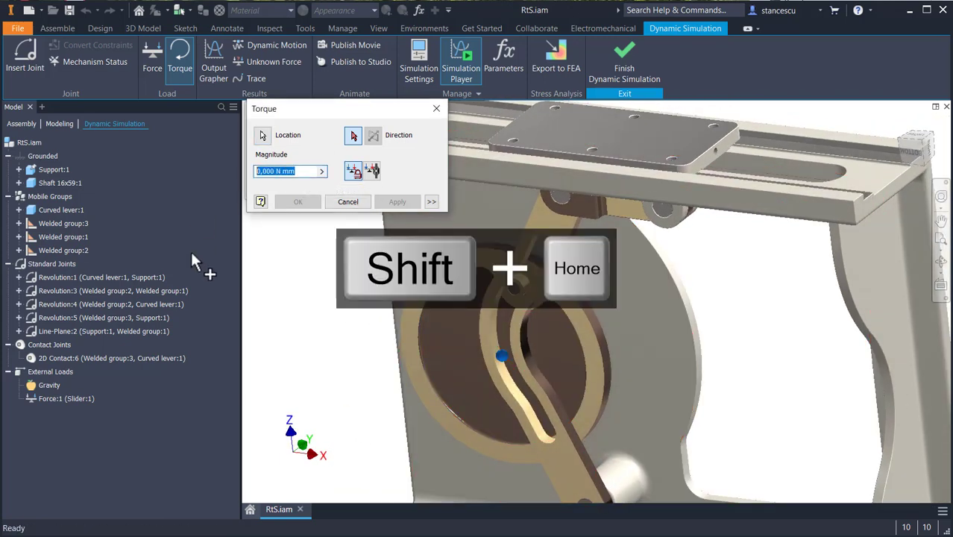
pyautogui.write('10')
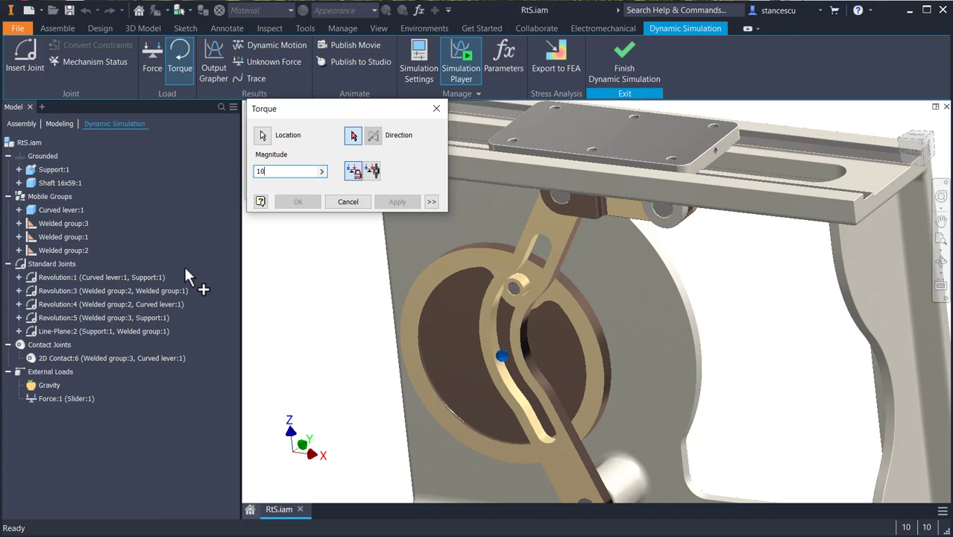
pyautogui.write('00')
pyautogui.click(351, 138)
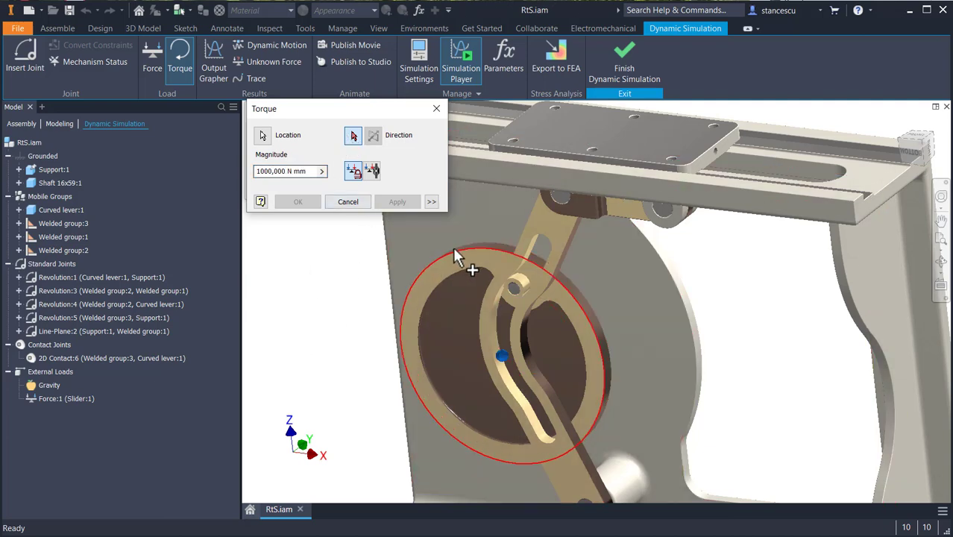
pyautogui.click(453, 250)
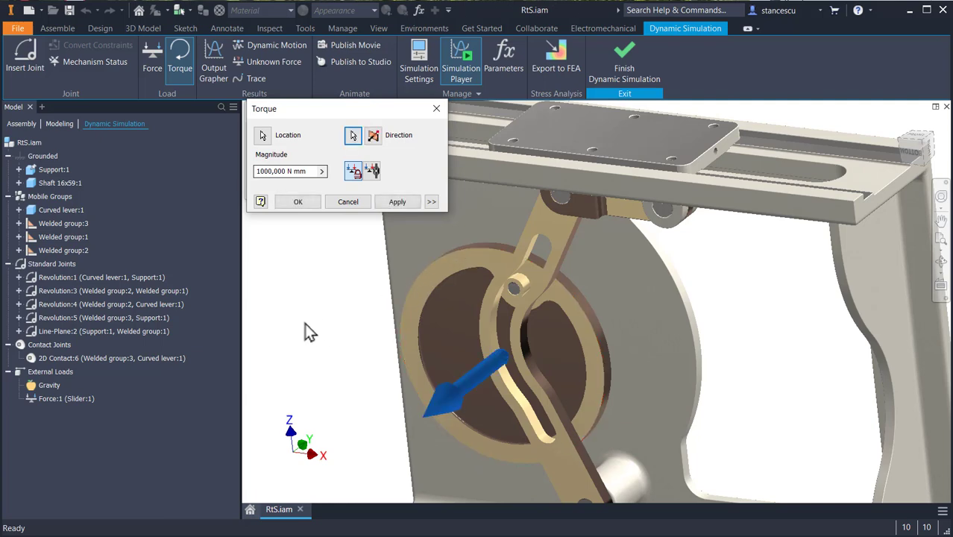
pyautogui.click(375, 138)
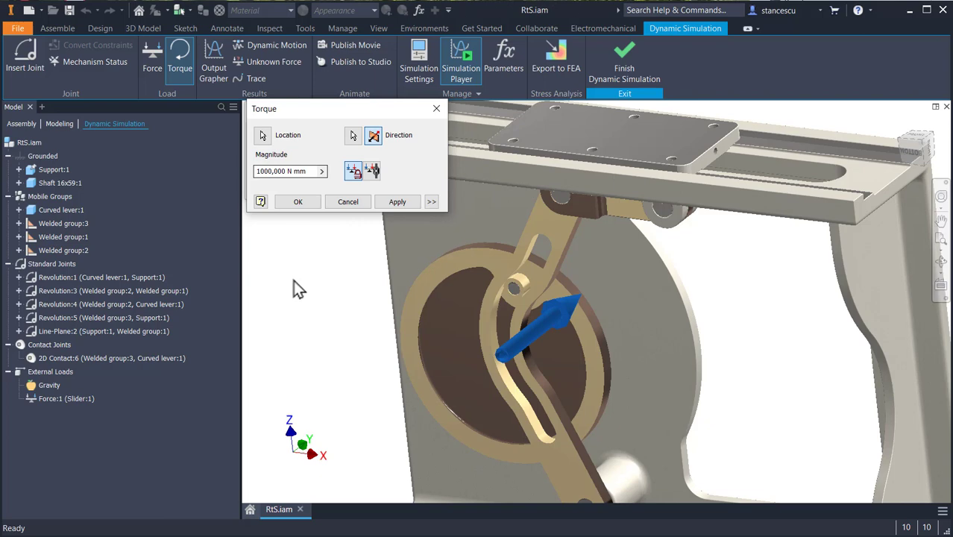
pyautogui.click(304, 200)
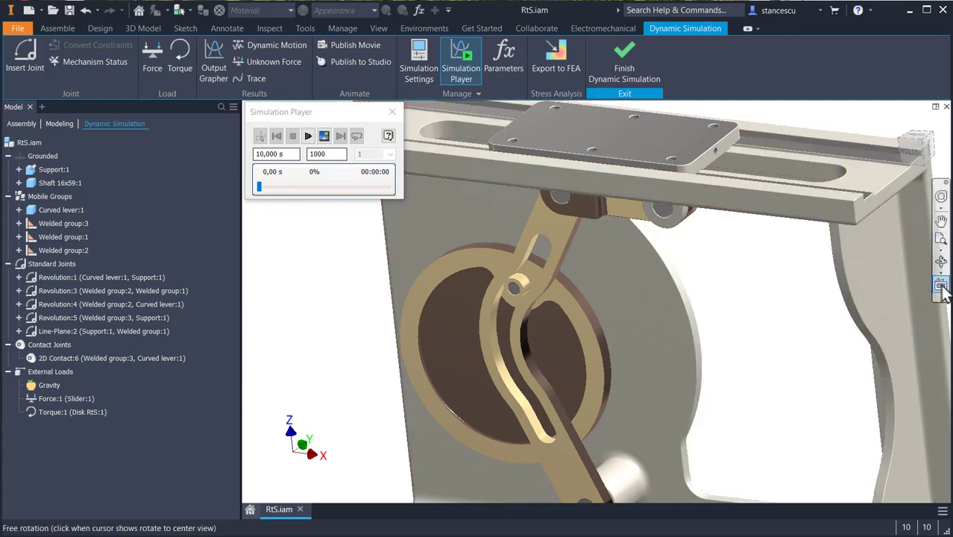
# Run the simulation face-on with the 1000 N mm torque on the disc, then stop, rewind and return to construction mode
pyautogui.click(941, 287)
pyautogui.click(729, 199)
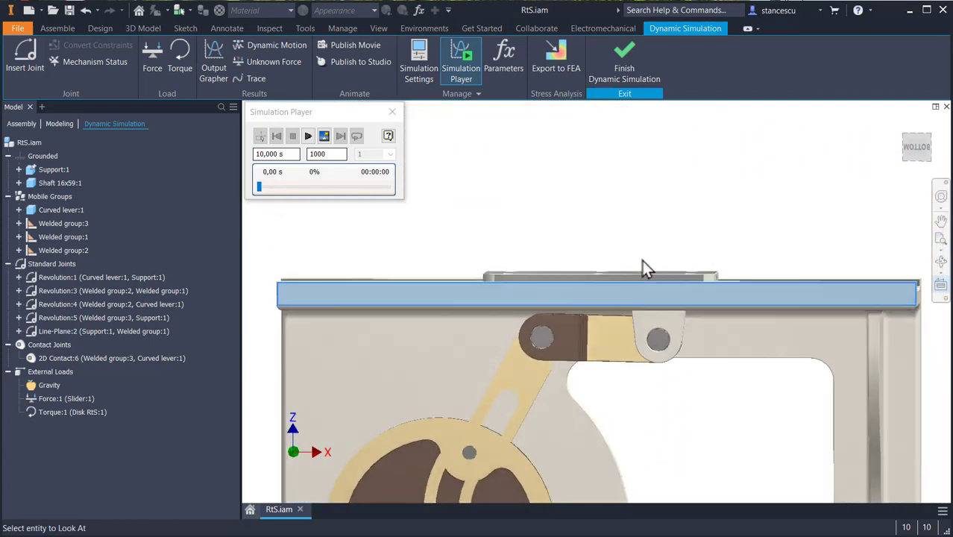
pyautogui.moveTo(703, 413); pyautogui.dragTo(713, 255, button='middle')
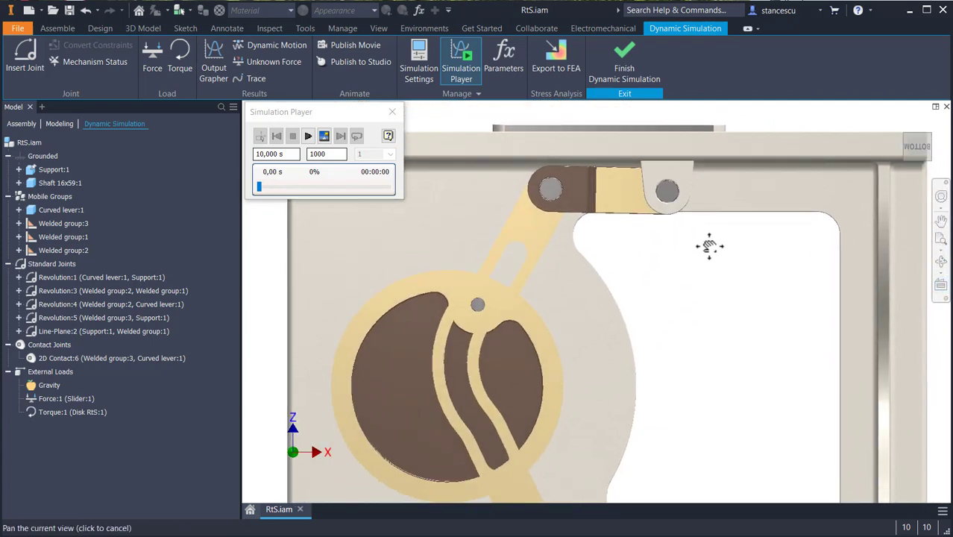
pyautogui.click(308, 138)
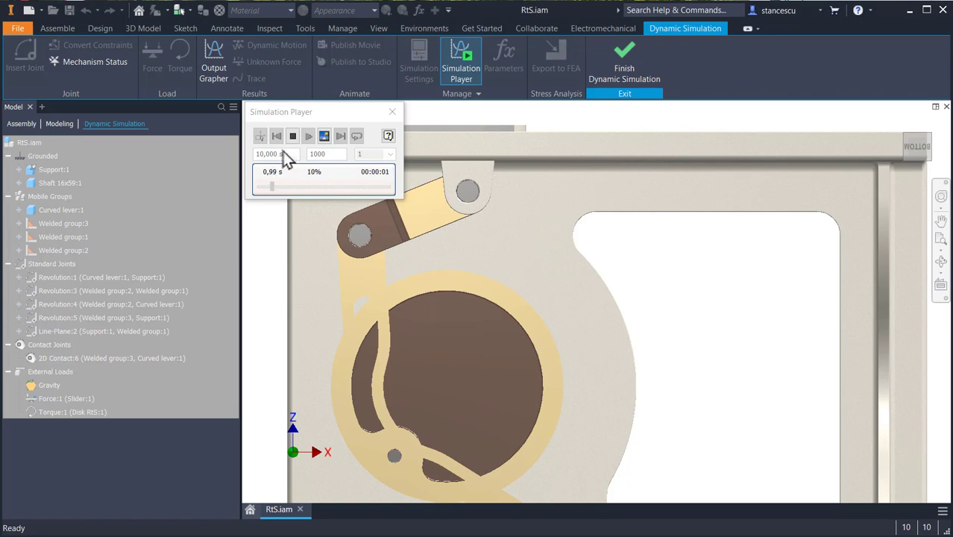
pyautogui.click(292, 136)
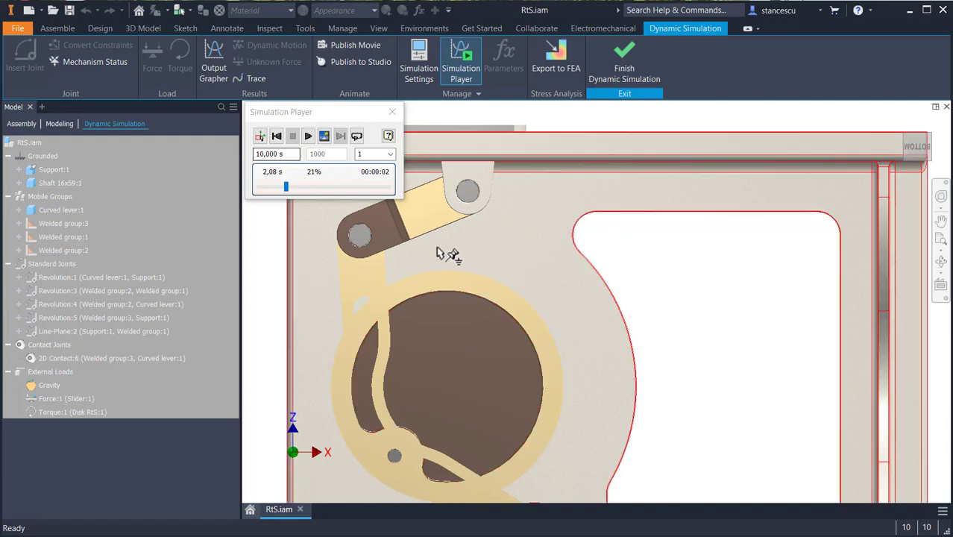
pyautogui.click(276, 135)
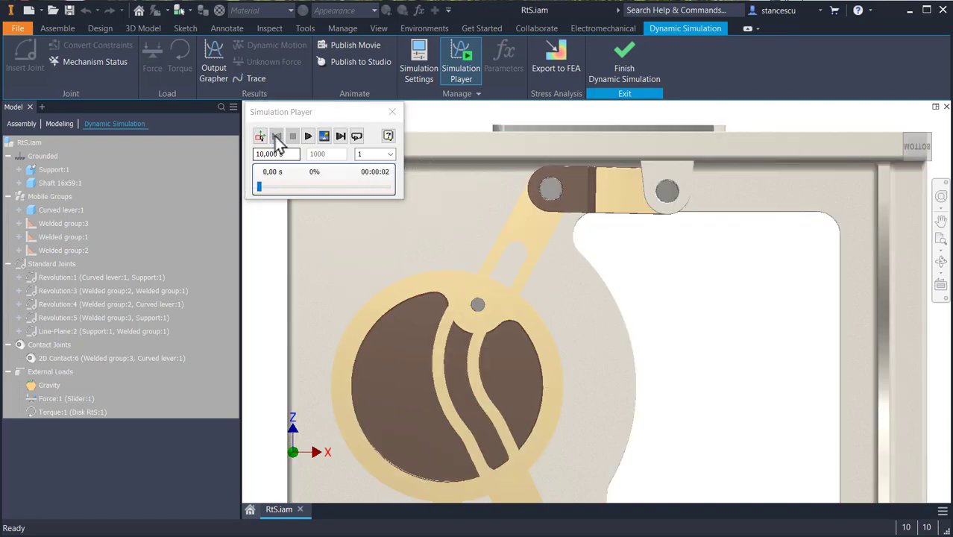
pyautogui.click(260, 136)
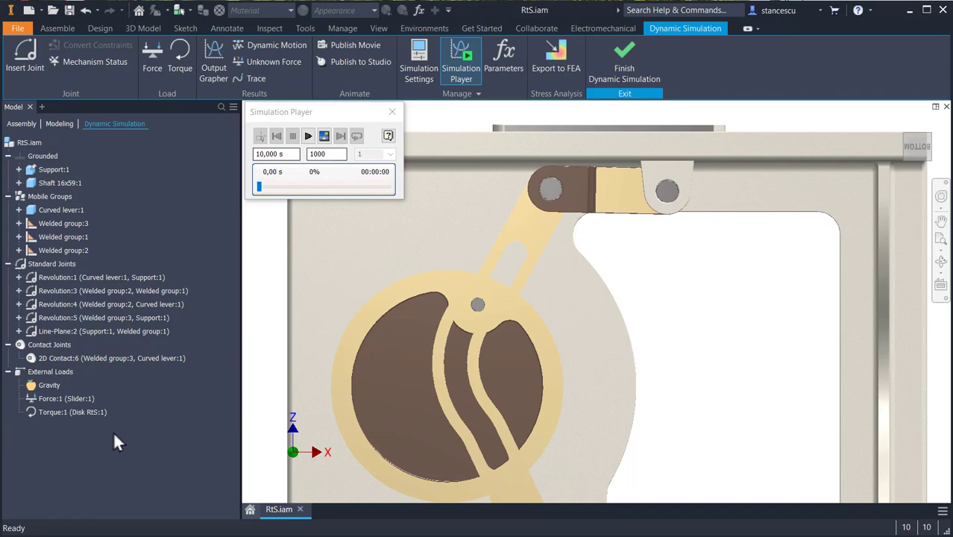
# Set the magnitude of the disc's torque to 10000 N mm
pyautogui.doubleClick(48, 411)
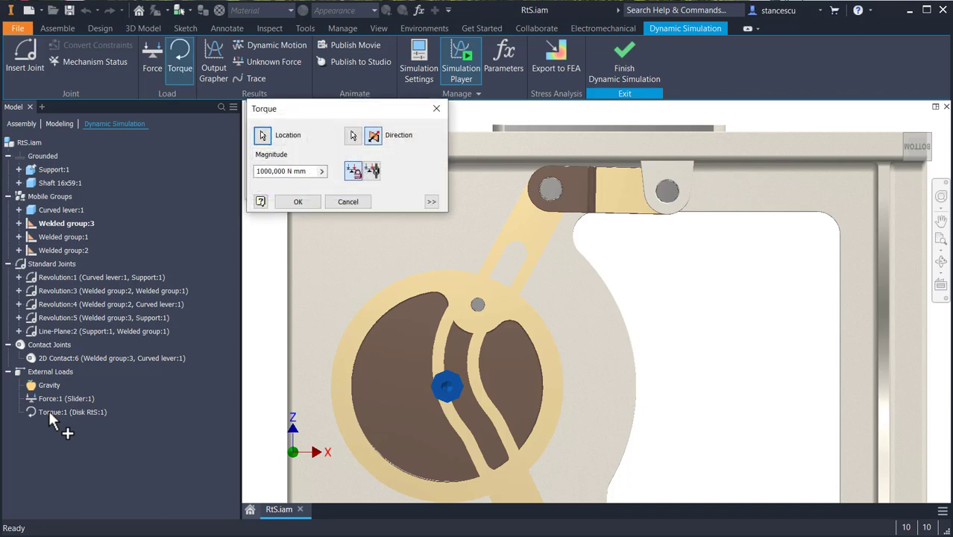
pyautogui.click(262, 170)
pyautogui.click(262, 171)
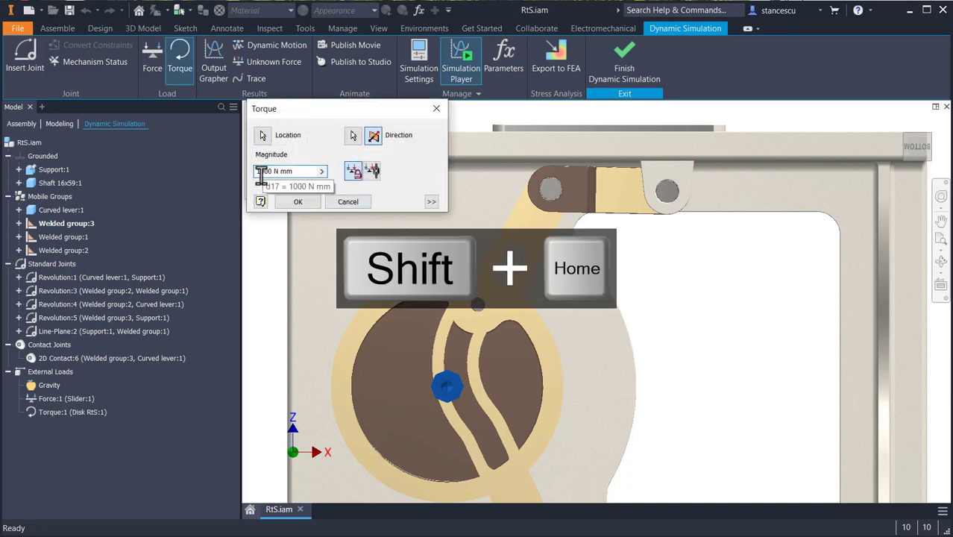
pyautogui.write('0')
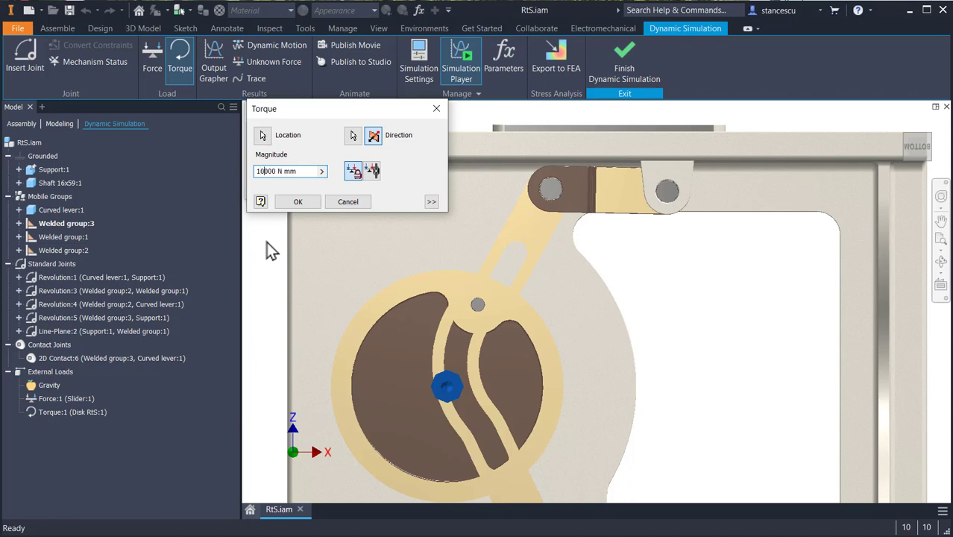
pyautogui.click(297, 202)
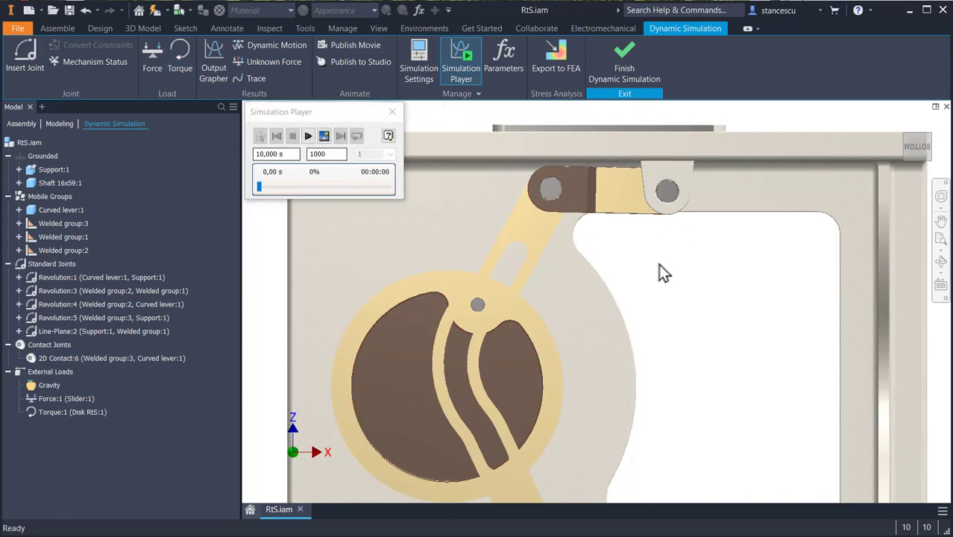
# Run the simulation with the 10000 N mm torque on the disc, then stop, rewind and return to construction mode
pyautogui.click(307, 135)
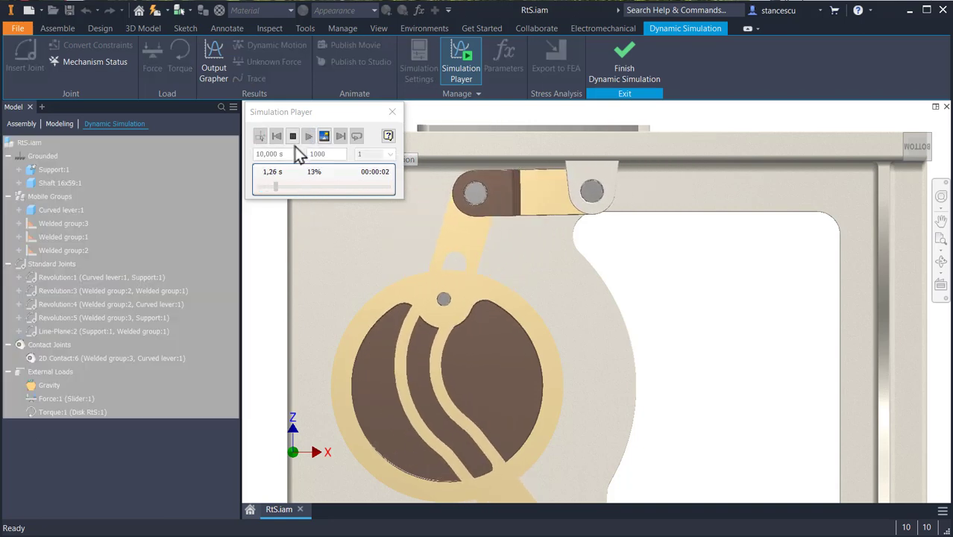
pyautogui.click(293, 136)
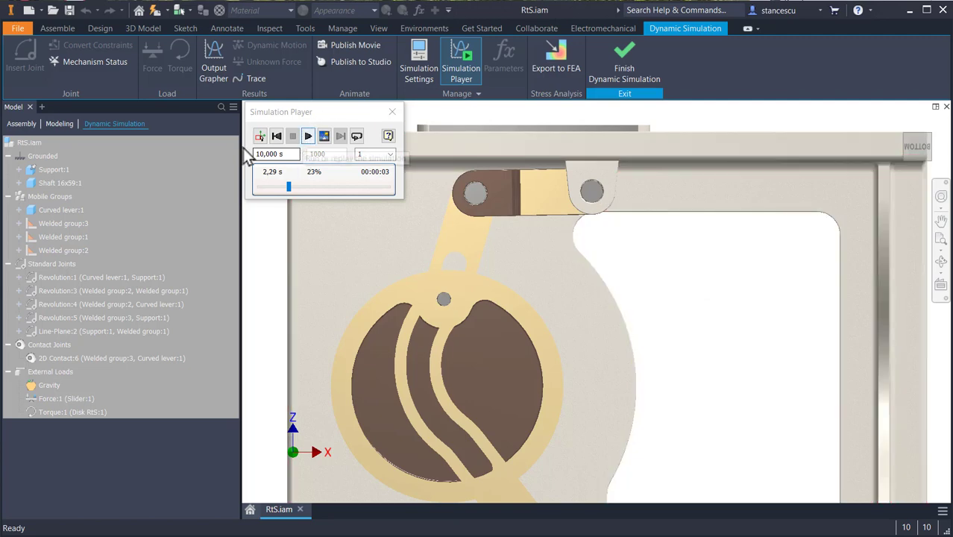
pyautogui.click(276, 136)
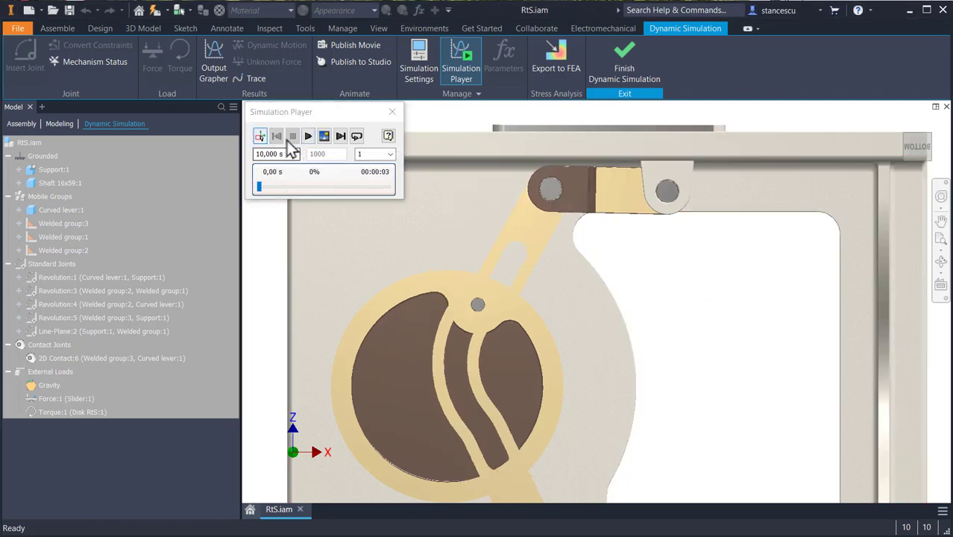
pyautogui.click(259, 135)
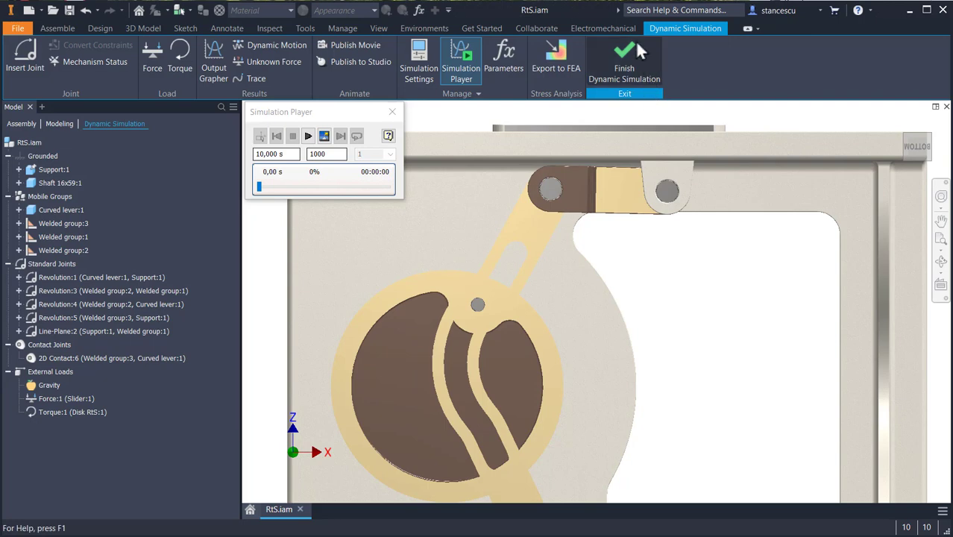
# Leave and re-enter the dynamic simulation environment in the home view, and run the full 10 s simulation
pyautogui.click(633, 61)
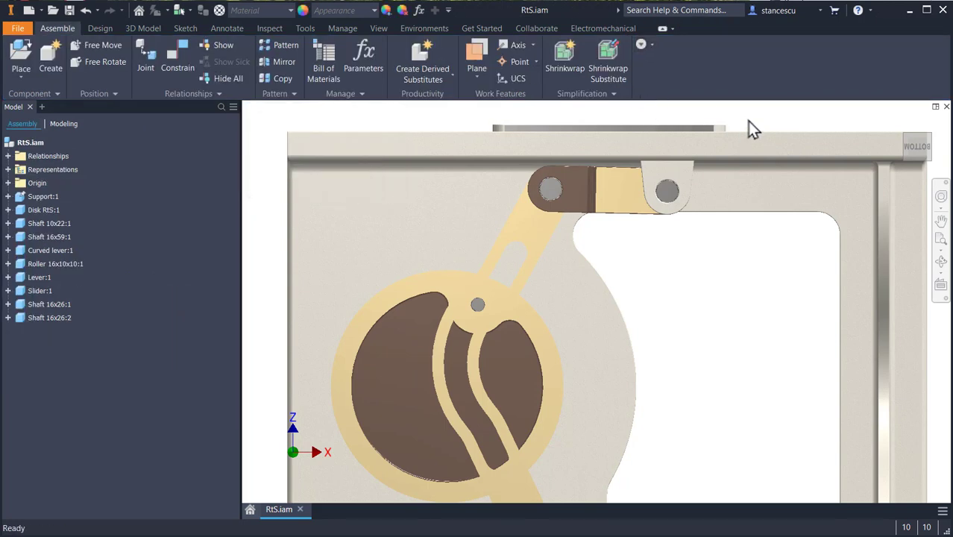
pyautogui.press('F6')
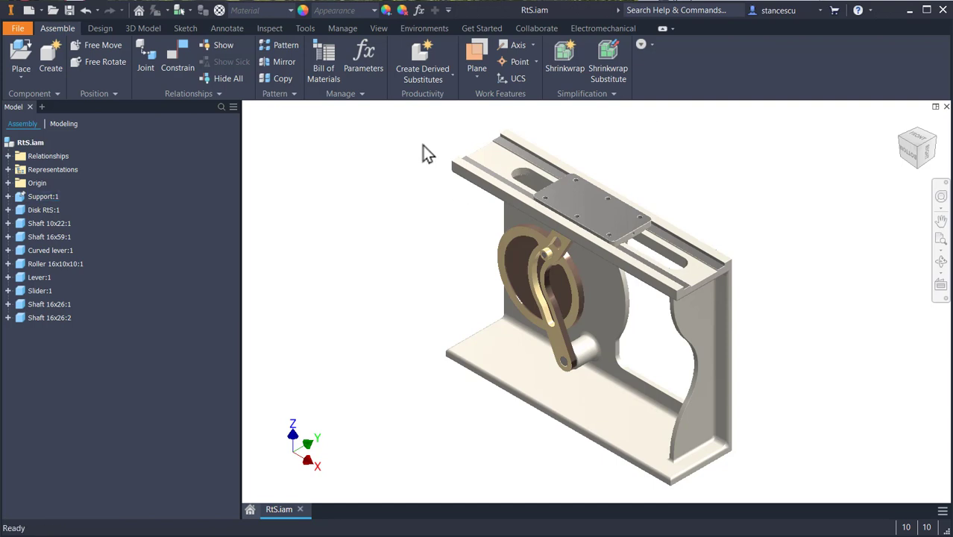
pyautogui.click(427, 27)
pyautogui.click(23, 56)
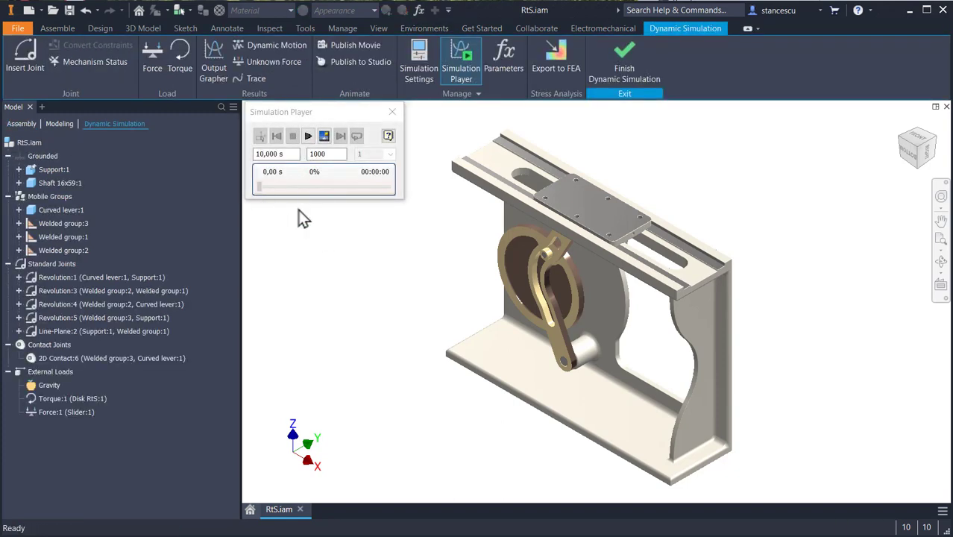
pyautogui.click(309, 137)
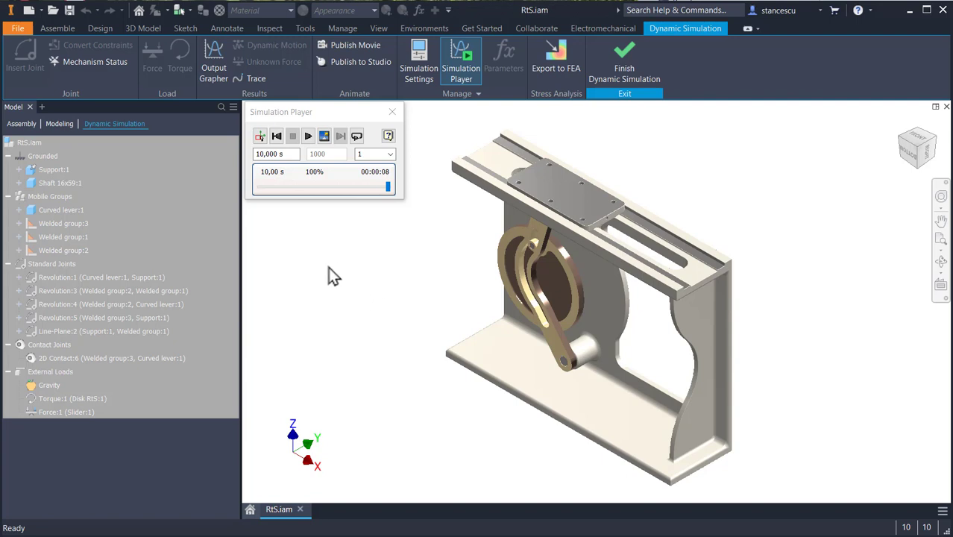
# Plot the moment of the disc's external torque in the Output Grapher and widen its column to show the full heading
pyautogui.click(214, 65)
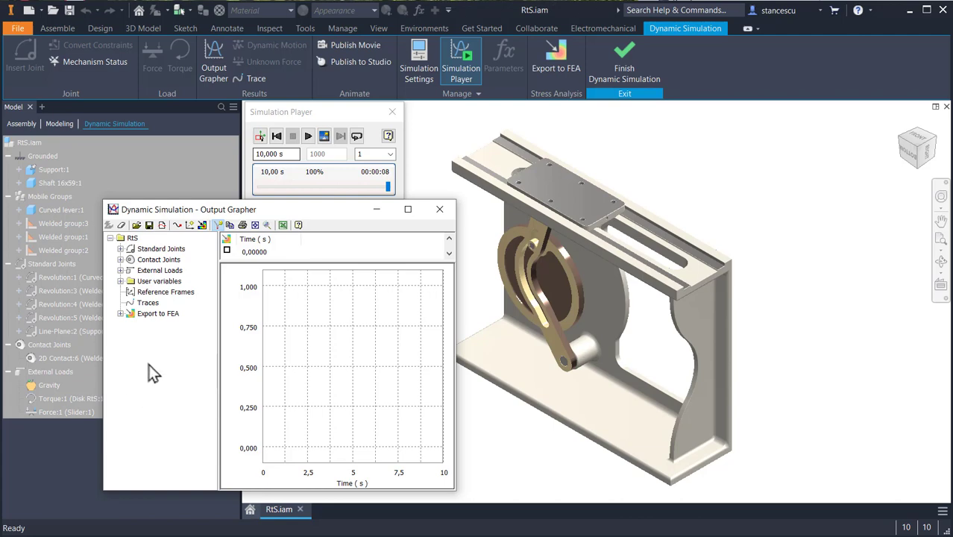
pyautogui.click(120, 270)
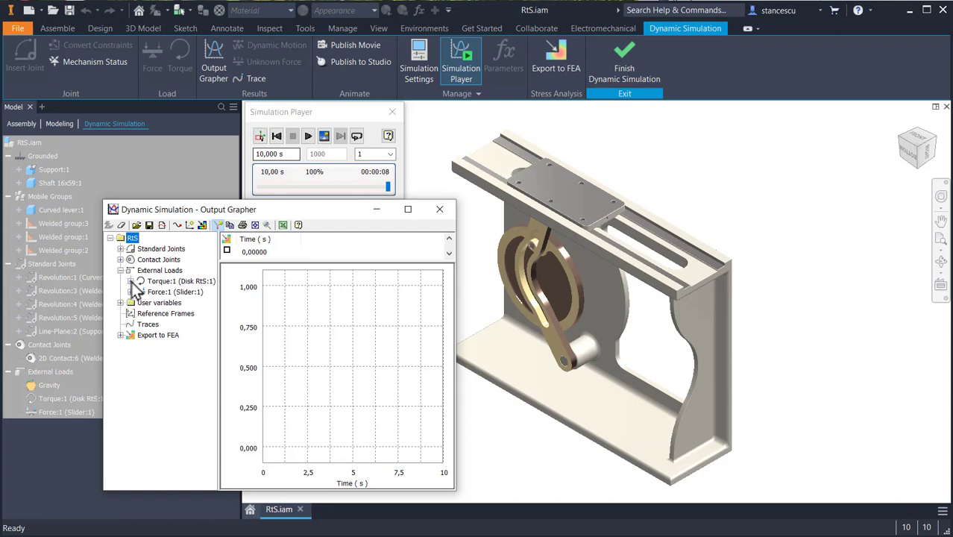
pyautogui.click(131, 281)
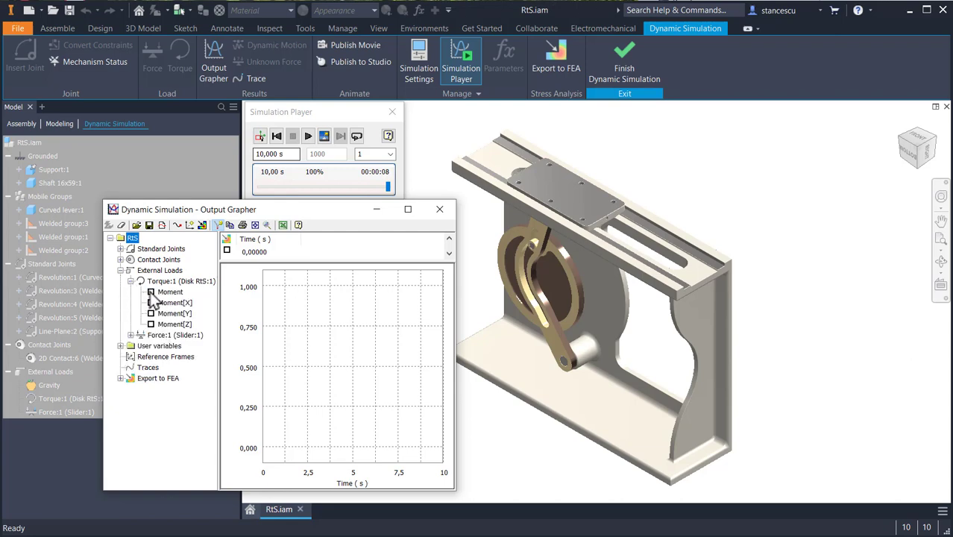
pyautogui.click(151, 292)
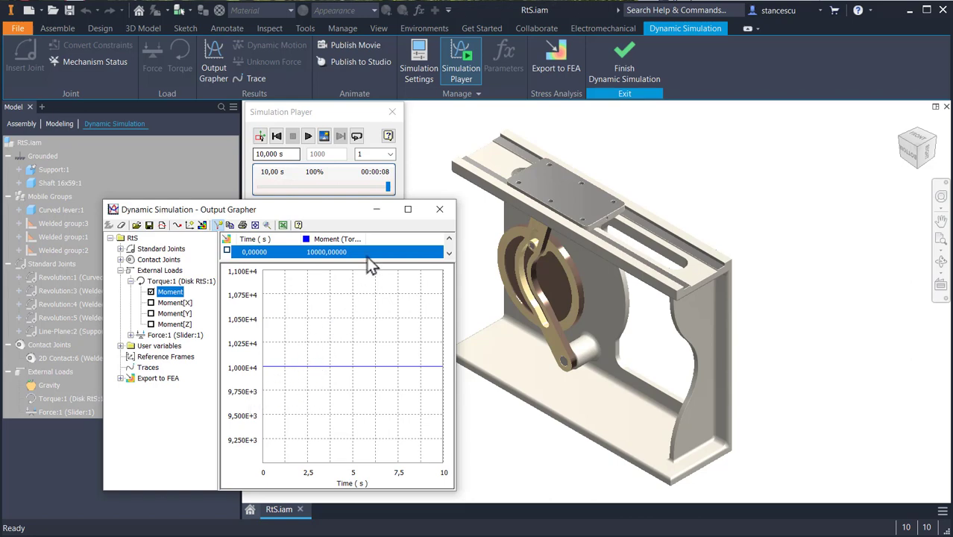
pyautogui.moveTo(365, 237); pyautogui.dragTo(430, 239)
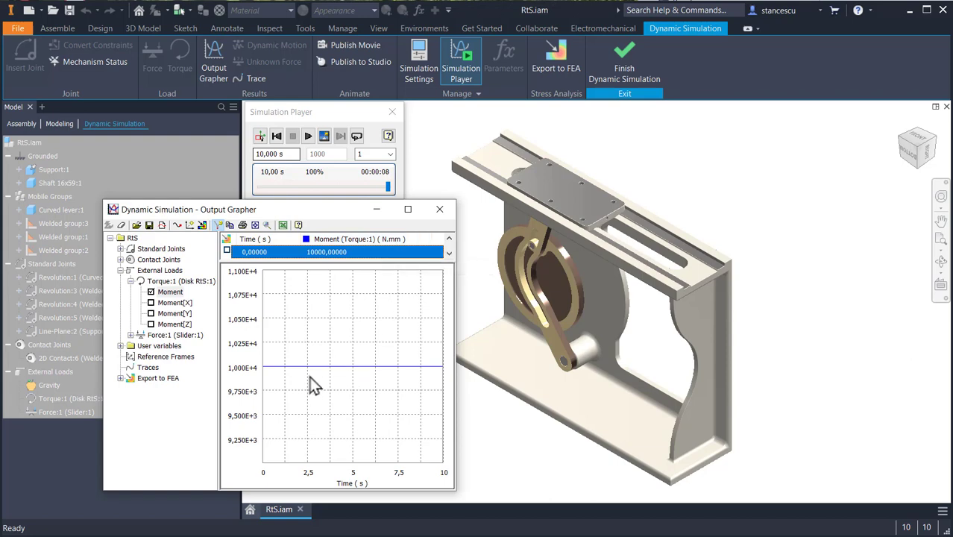
# Add the slider's external force to the Output Grapher plot and widen the grapher window to show its values
pyautogui.click(131, 335)
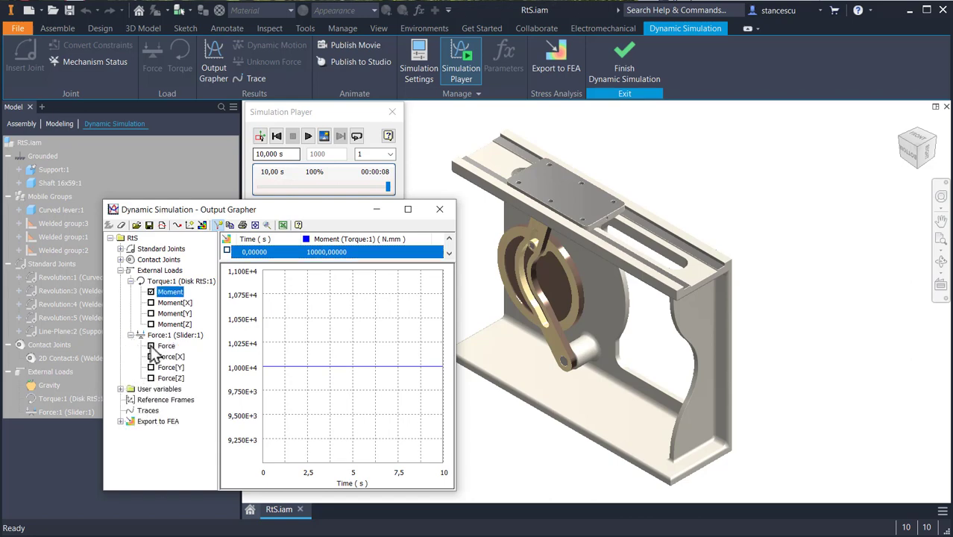
pyautogui.click(151, 346)
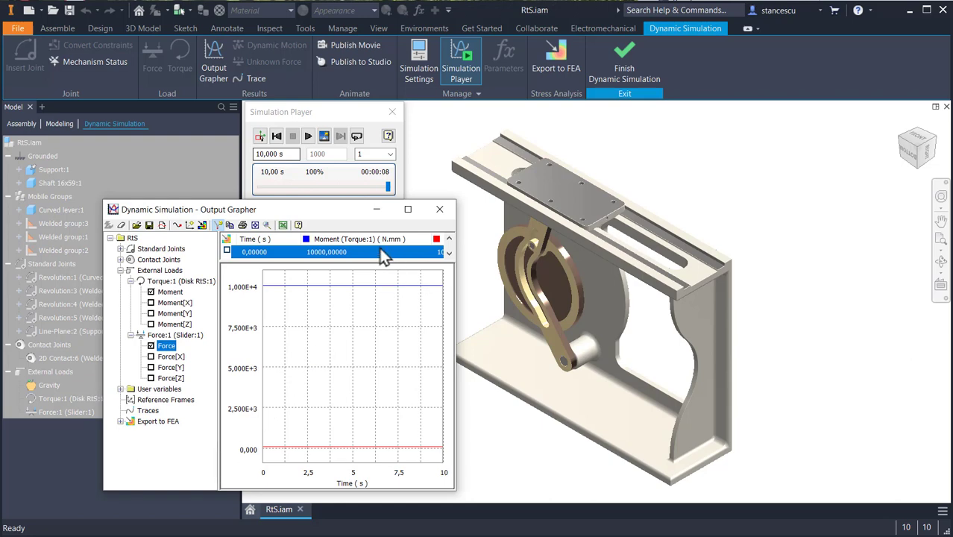
pyautogui.moveTo(452, 291); pyautogui.dragTo(557, 305)
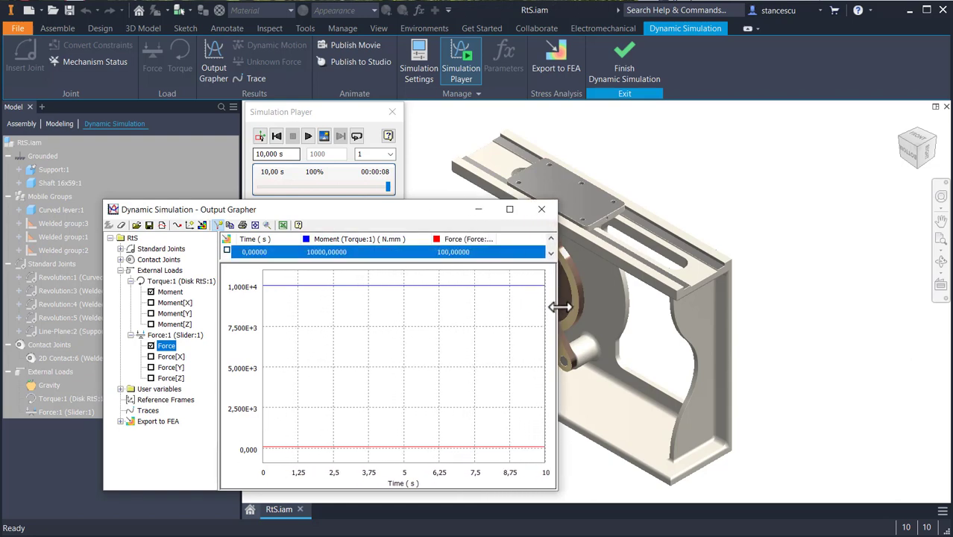
# Widen the grapher's force column, then trace the small hole's edge on the slider's end face relative to Grounded, with trajectory display and velocity output
pyautogui.moveTo(494, 234); pyautogui.dragTo(514, 240)
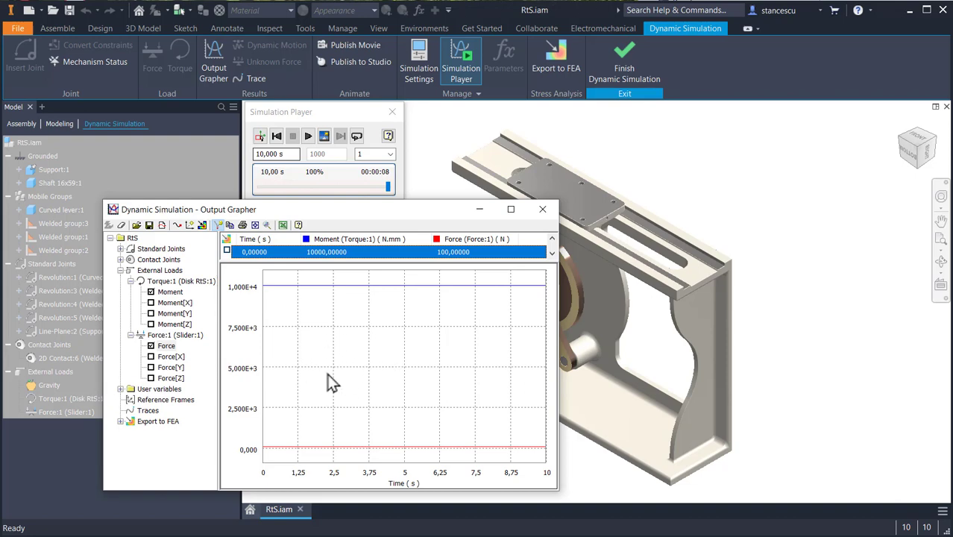
pyautogui.click(255, 79)
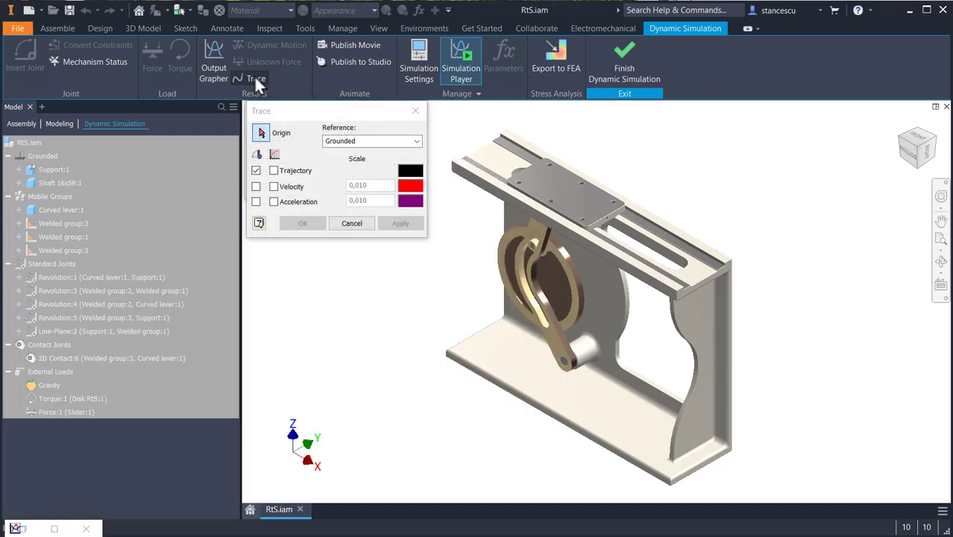
pyautogui.click(273, 186)
pyautogui.scroll(-6, 607, 224)
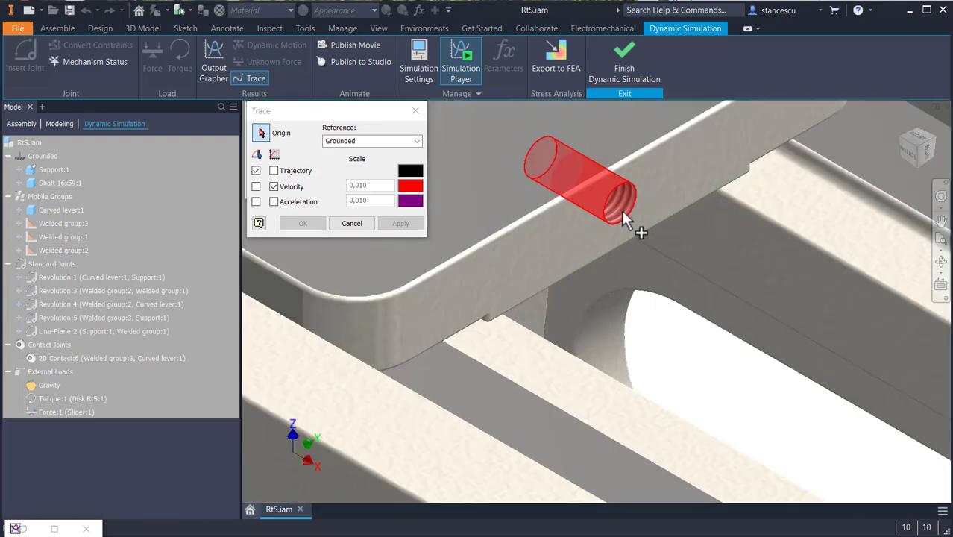
pyautogui.scroll(4, 568, 271)
pyautogui.scroll(4, 569, 276)
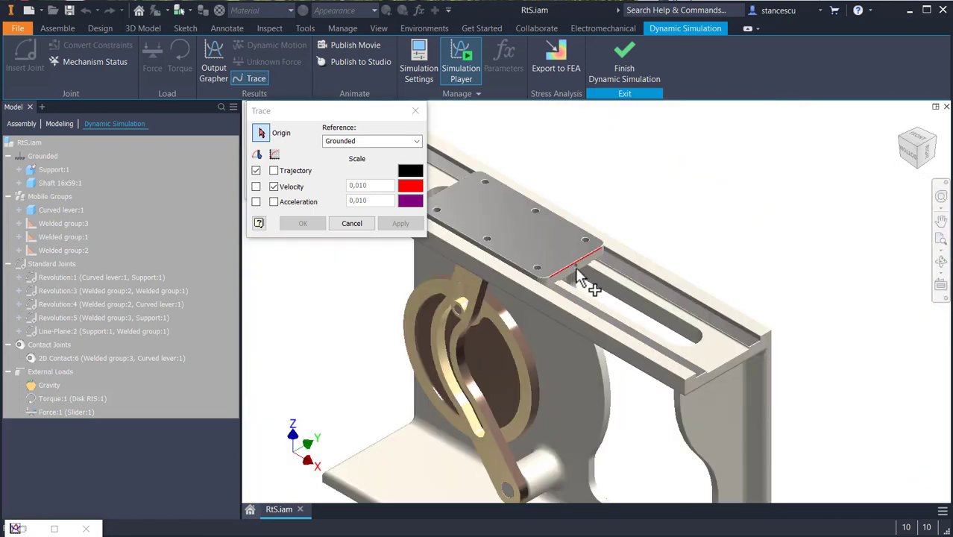
pyautogui.scroll(-3, 578, 277)
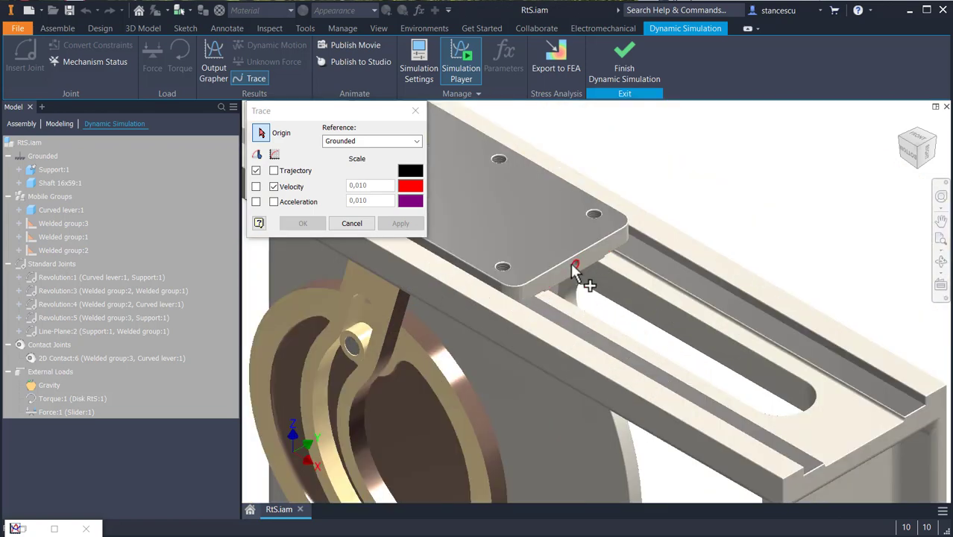
pyautogui.click(574, 273)
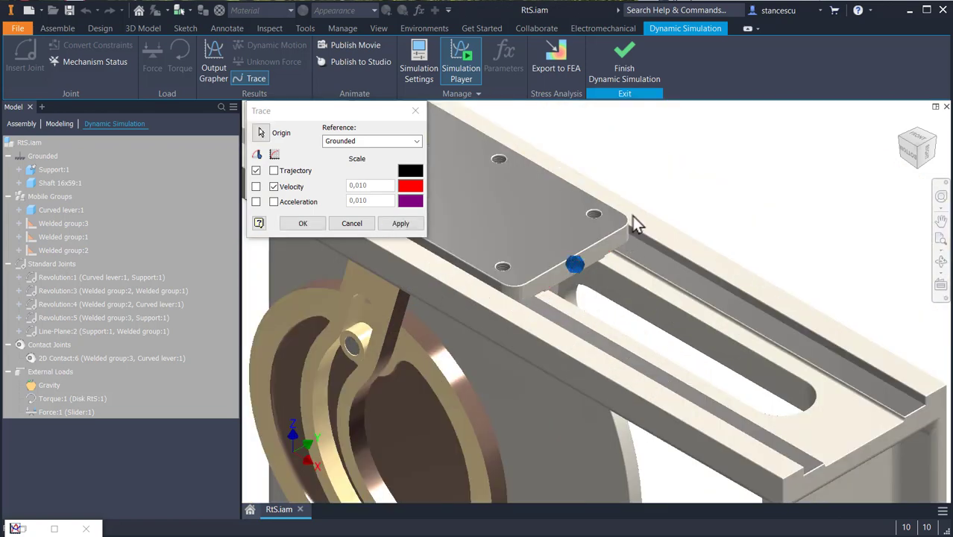
pyautogui.scroll(2, 504, 294)
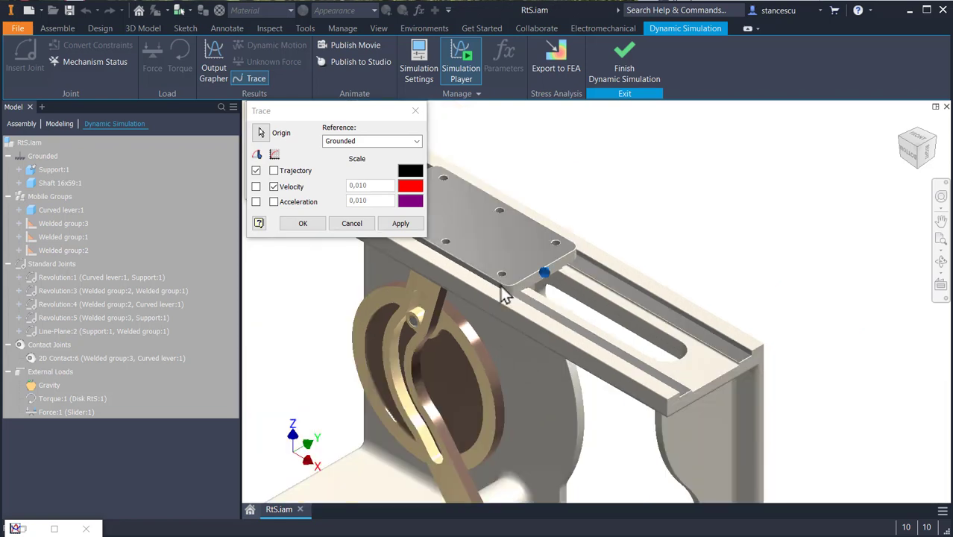
pyautogui.click(306, 225)
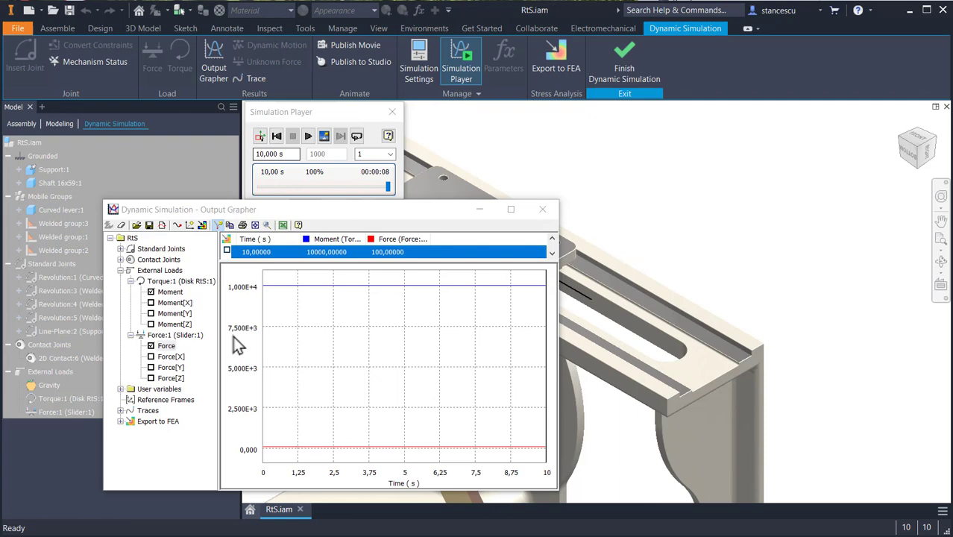
# Add the velocity magnitude V of the slider's trace to the Output Grapher plot
pyautogui.click(120, 410)
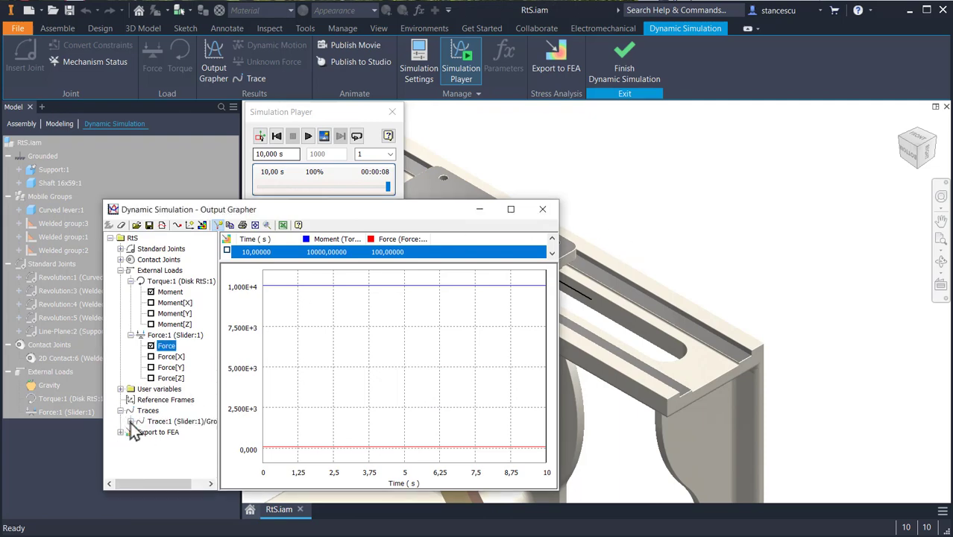
pyautogui.click(130, 422)
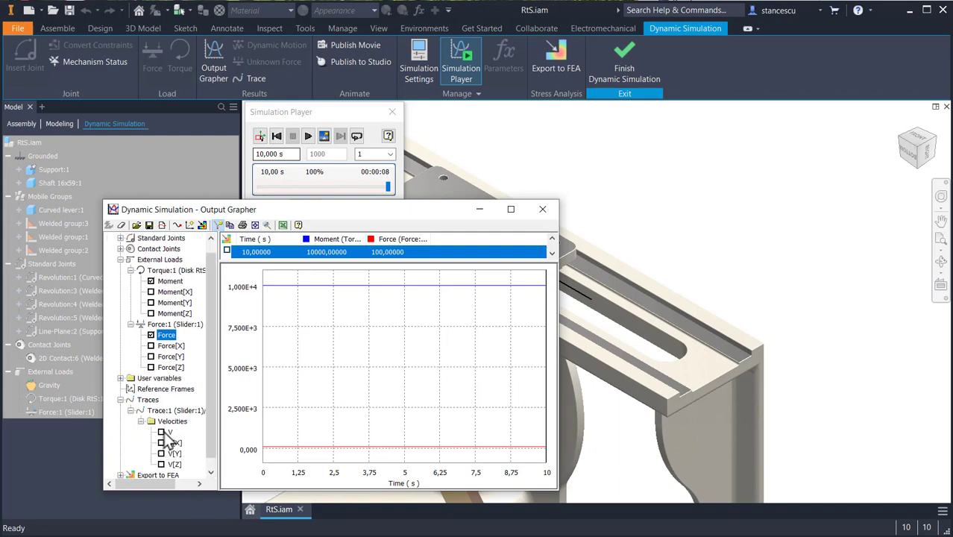
pyautogui.click(162, 433)
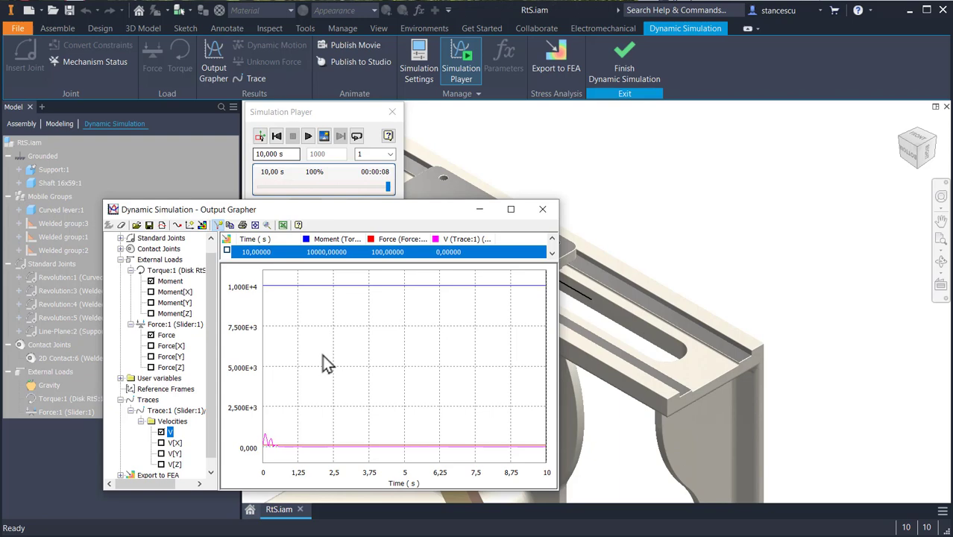
# Replay the simulation from the start, stop it partway and rewind it
pyautogui.click(276, 138)
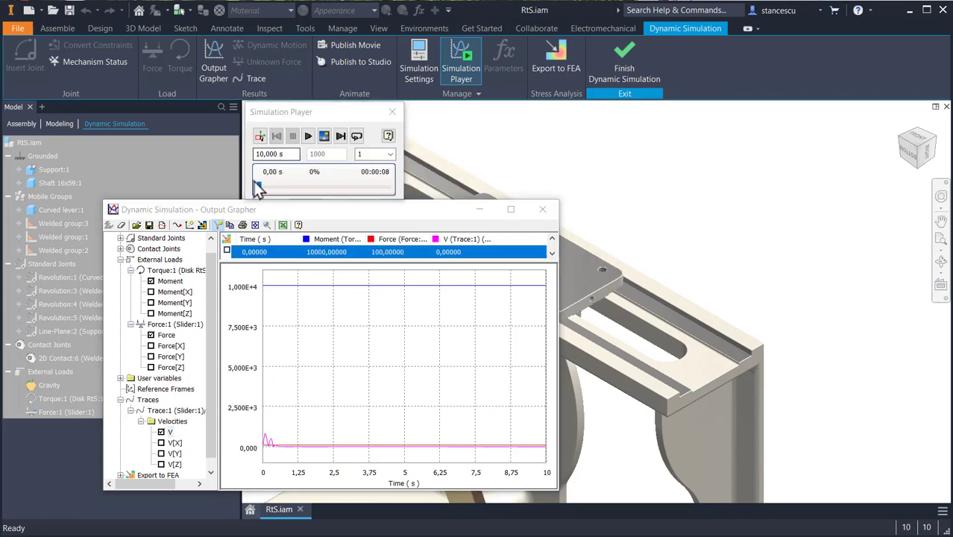
pyautogui.click(308, 138)
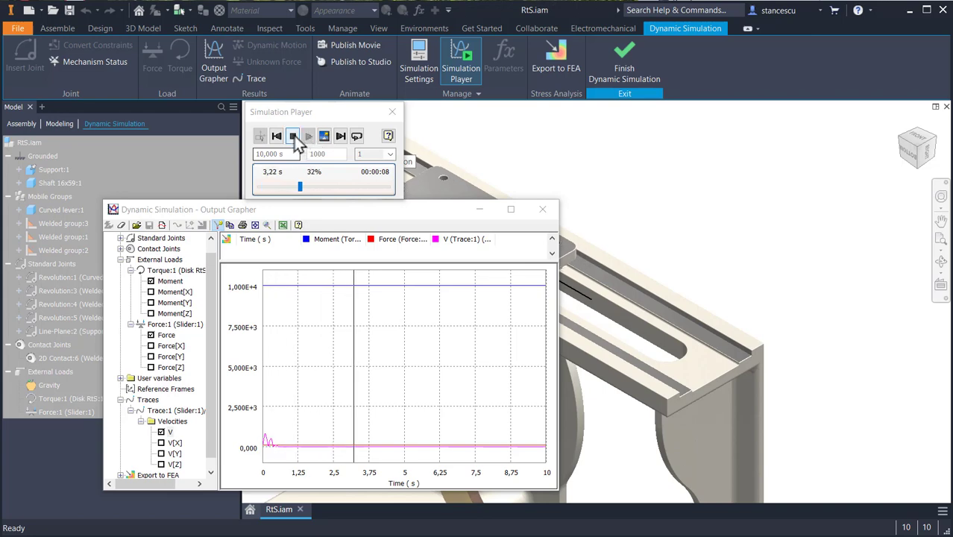
pyautogui.click(294, 138)
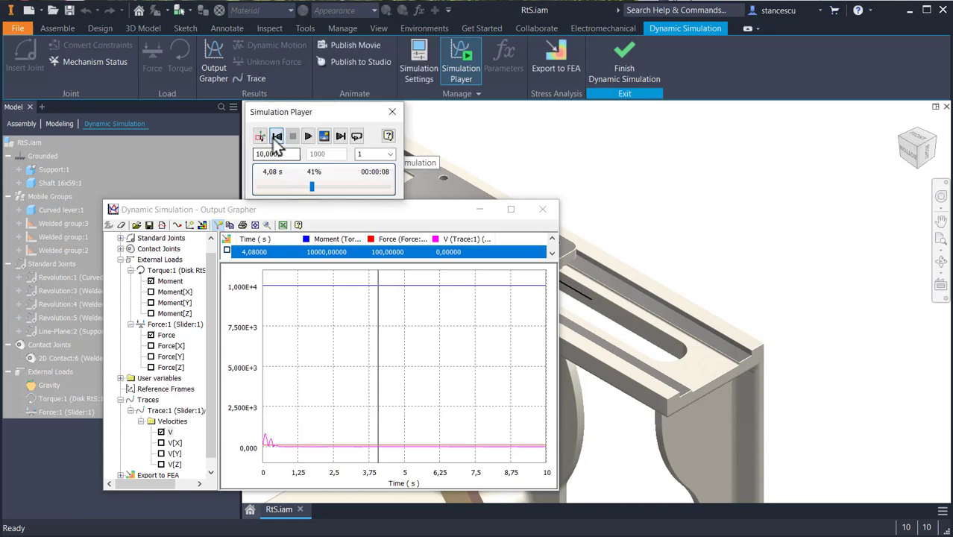
pyautogui.click(275, 137)
# Return to construction mode, bring the mechanism clear of the grapher window, and run the simulation with a 2 s duration
pyautogui.click(260, 136)
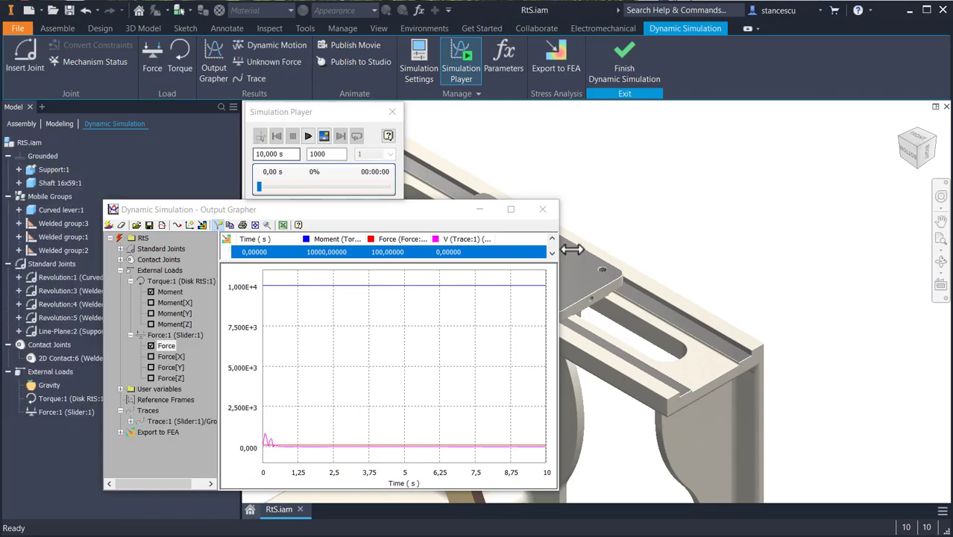
pyautogui.moveTo(715, 286); pyautogui.dragTo(935, 230, button='middle')
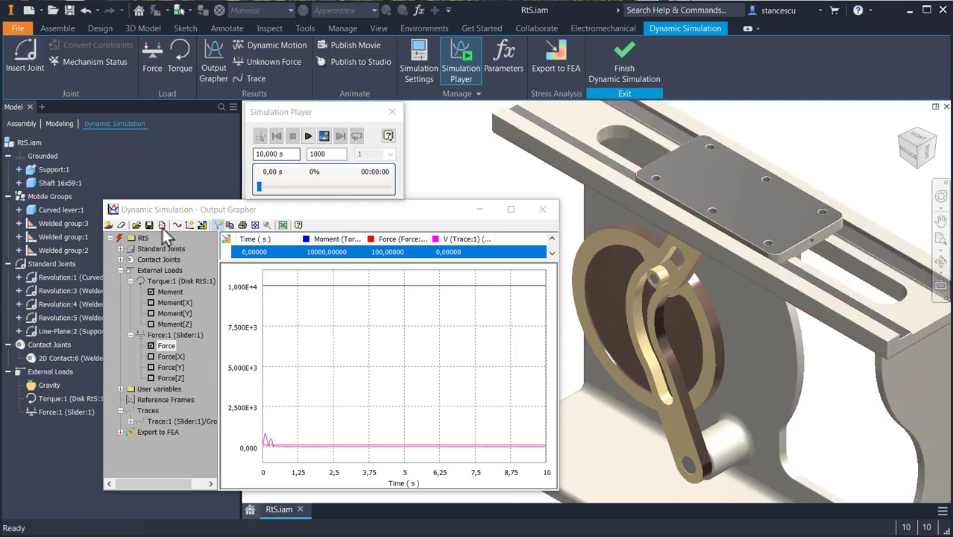
pyautogui.moveTo(179, 211); pyautogui.dragTo(170, 208)
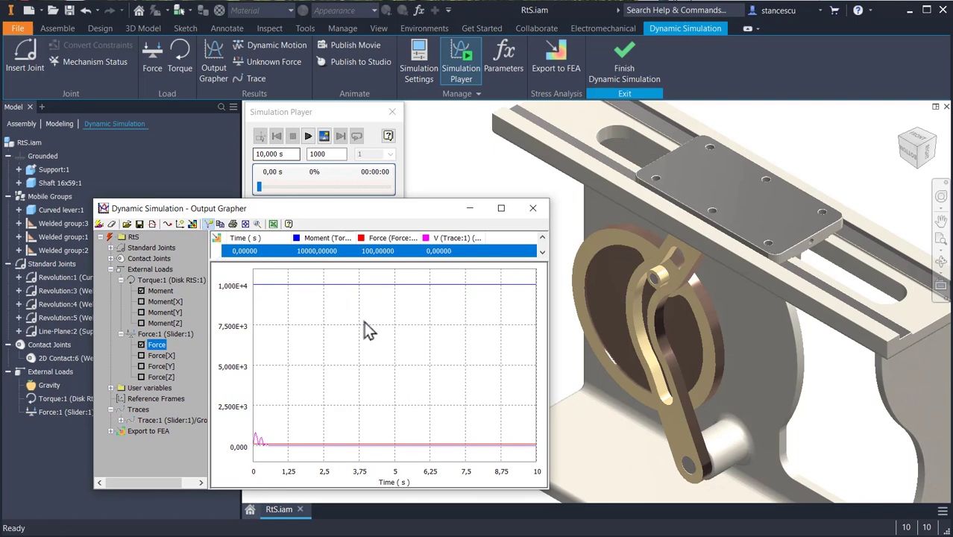
pyautogui.click(289, 153)
pyautogui.hotkey('shift', 'Home')
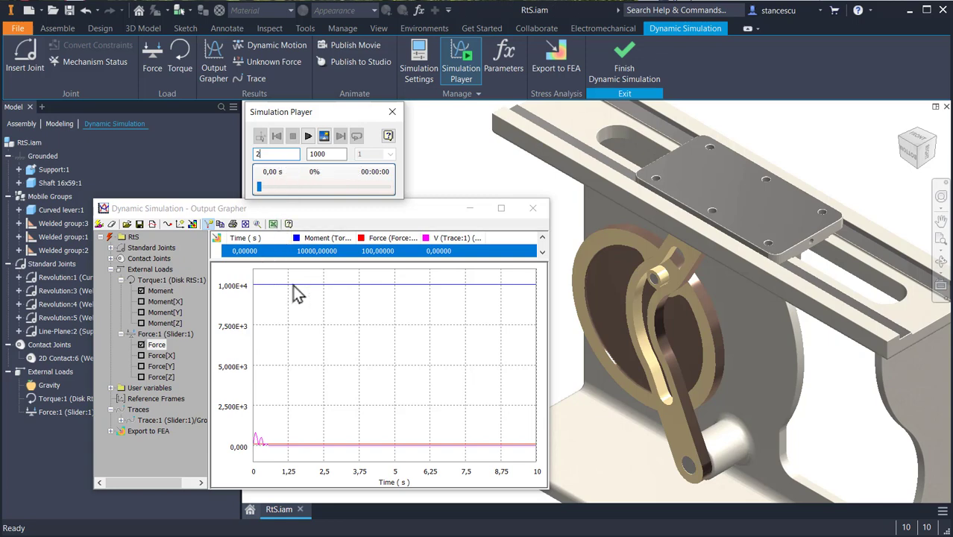
pyautogui.click(308, 137)
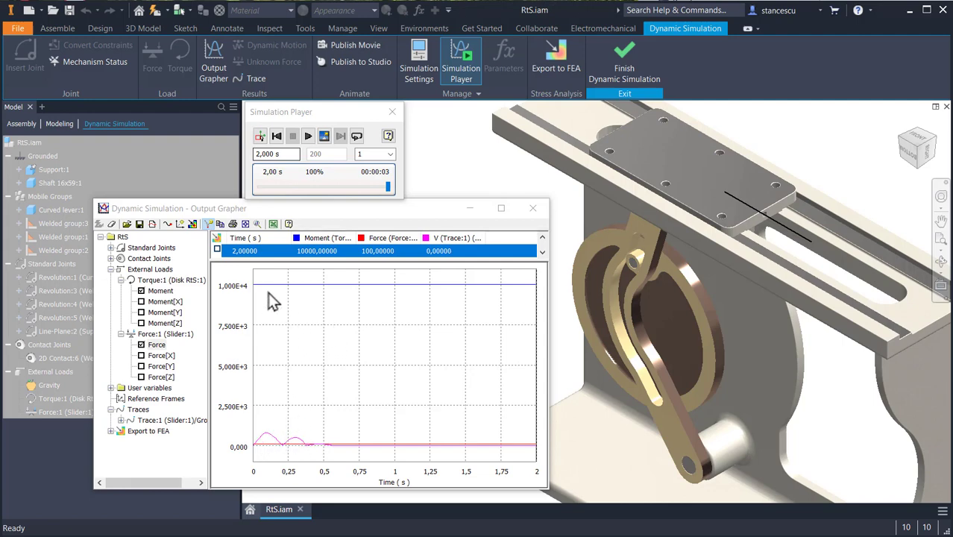
# Remove the torque's moment from the plot, then replay the simulation from the start and rewind it
pyautogui.click(141, 291)
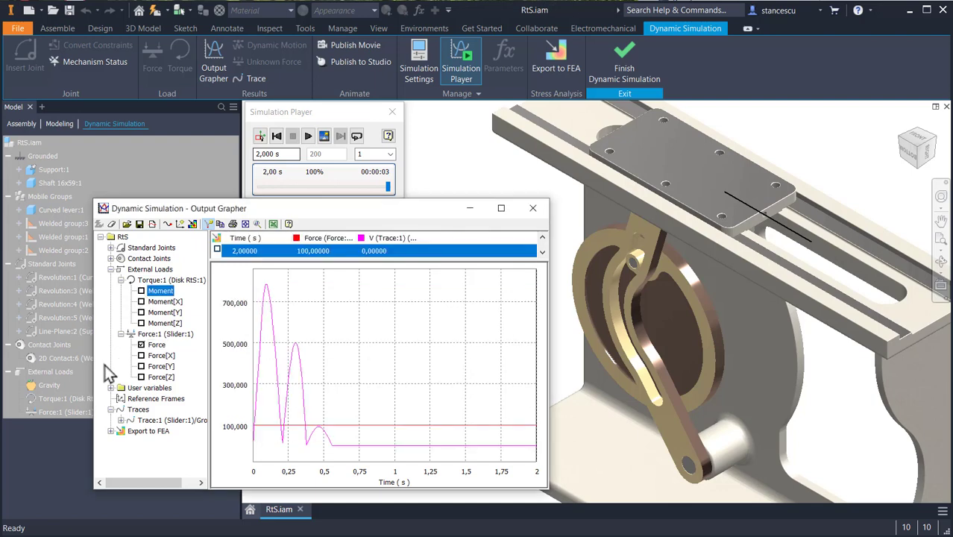
pyautogui.click(279, 140)
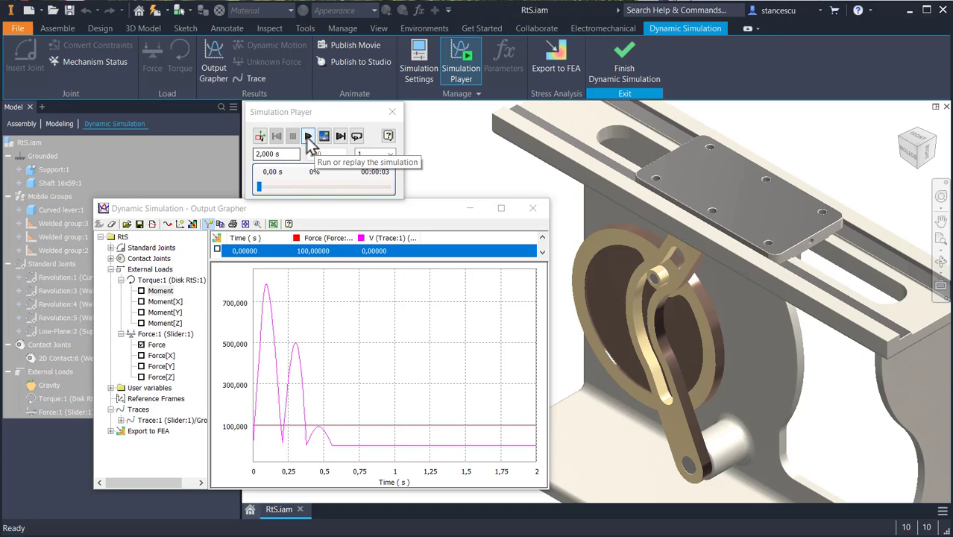
pyautogui.click(308, 137)
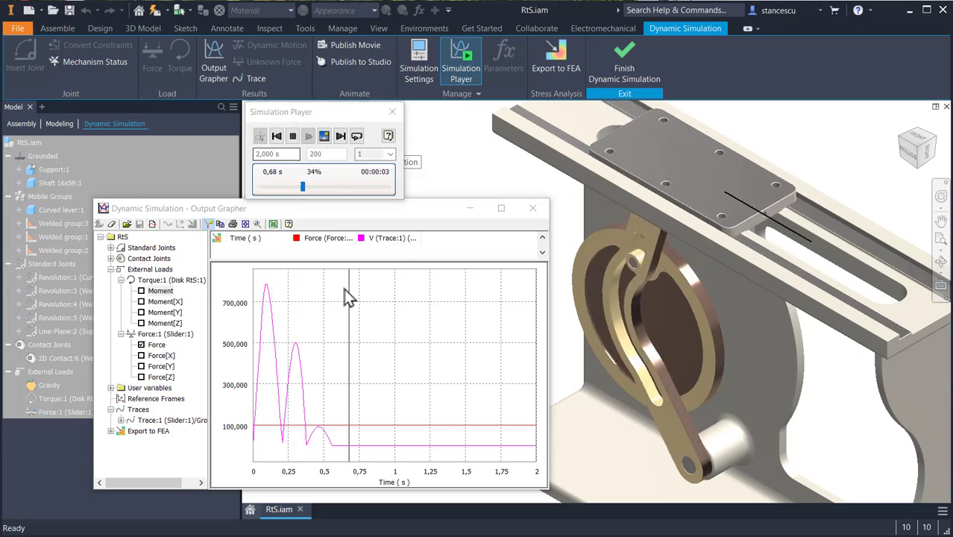
pyautogui.click(277, 137)
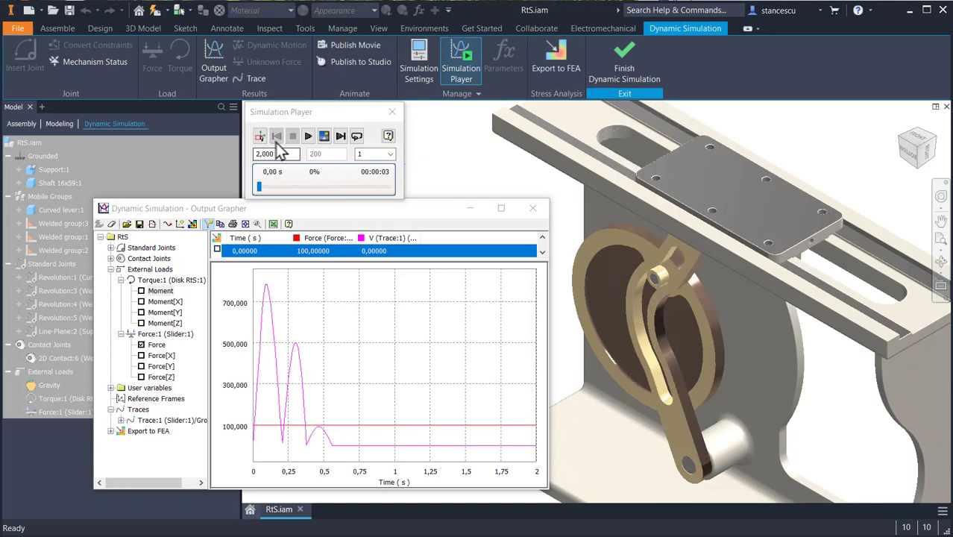
# Return to construction mode, set the number of images to 2000 and run the simulation
pyautogui.click(331, 158)
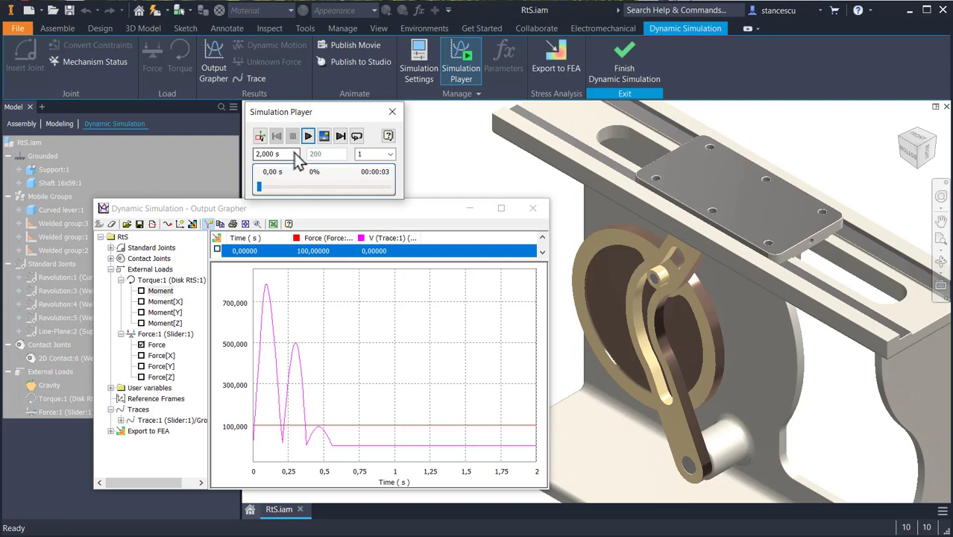
pyautogui.click(260, 136)
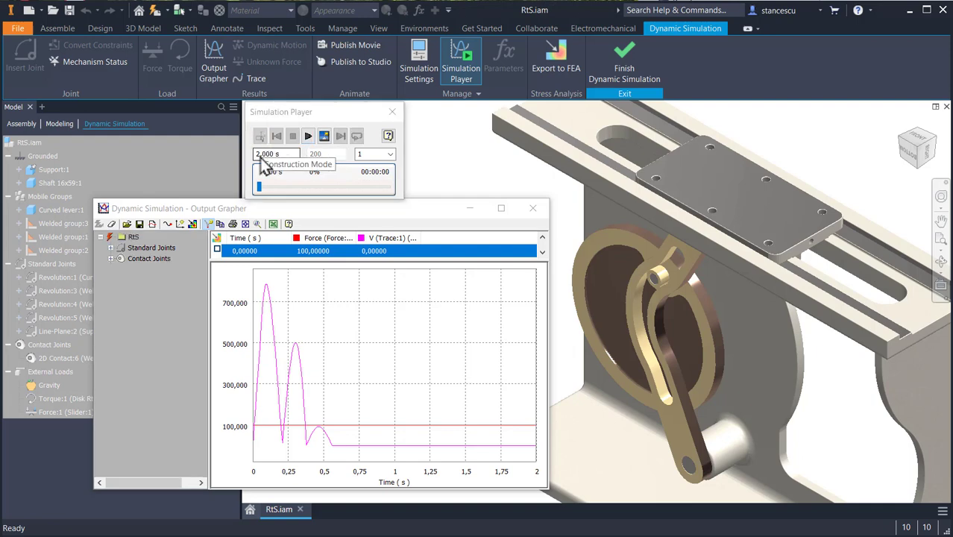
pyautogui.click(328, 154)
pyautogui.hotkey('shift', 'Home')
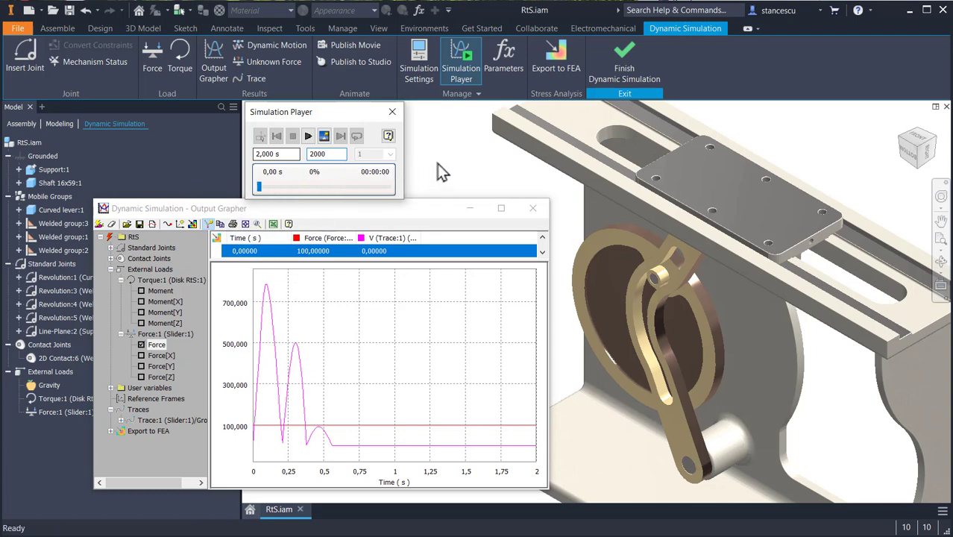
pyautogui.click(307, 137)
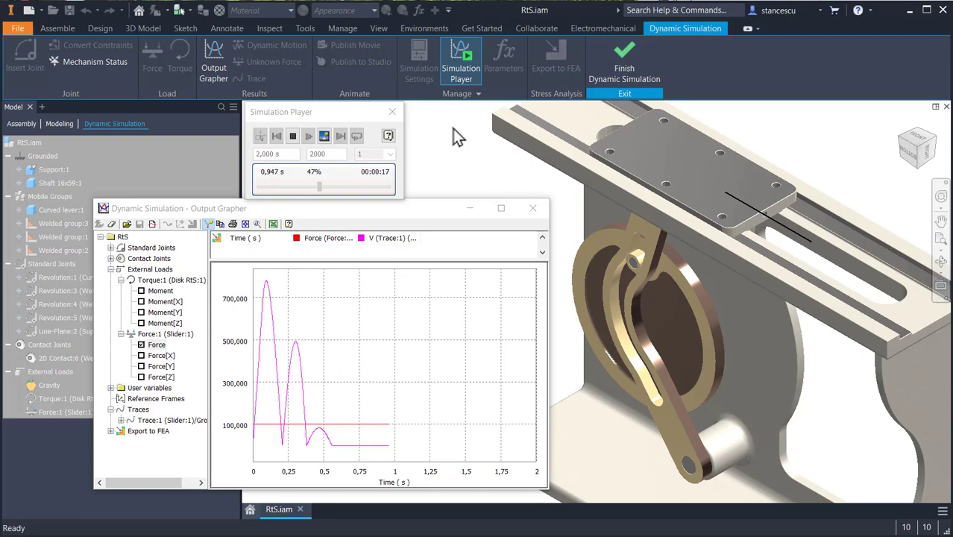
# Stop and rewind the current run to construction mode, then run the full simulation with a duration of 1.5 s
pyautogui.click(292, 136)
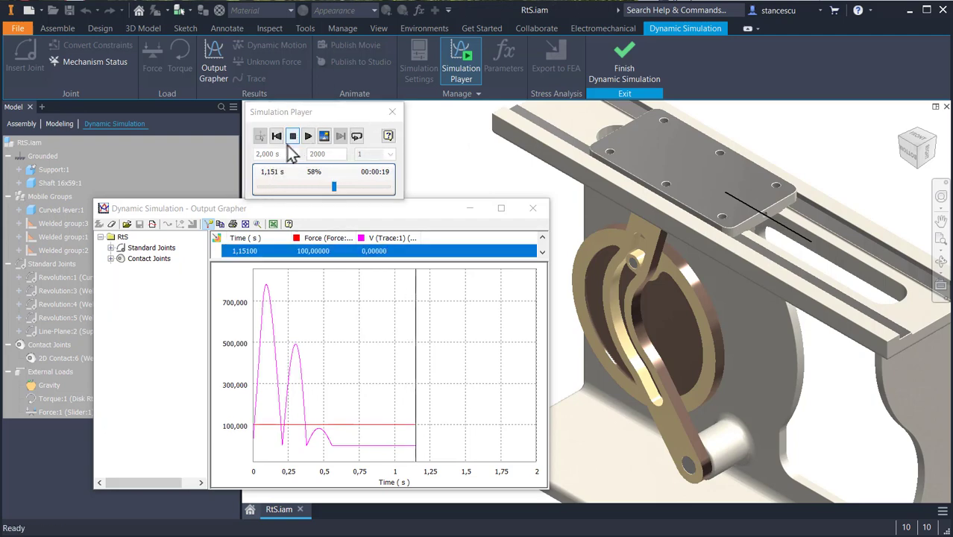
pyautogui.click(276, 137)
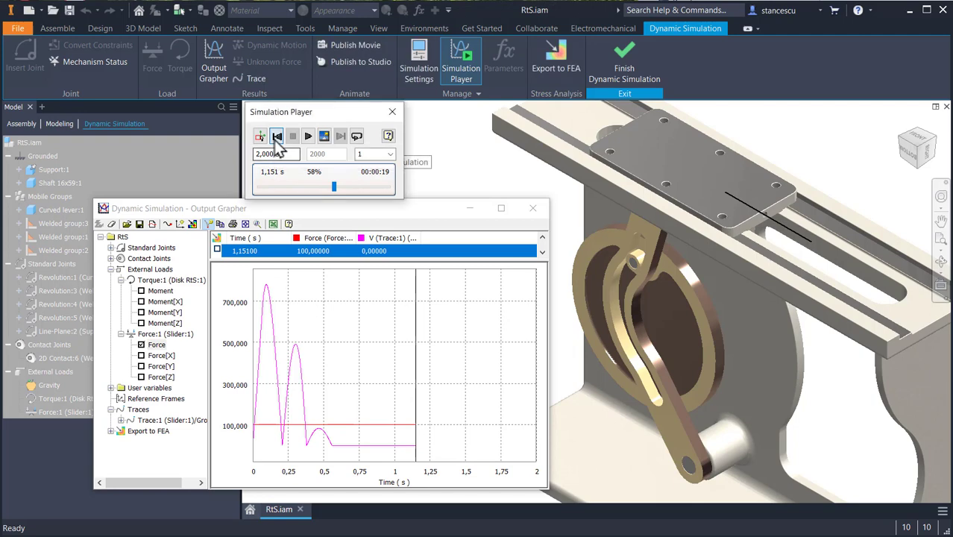
pyautogui.click(260, 136)
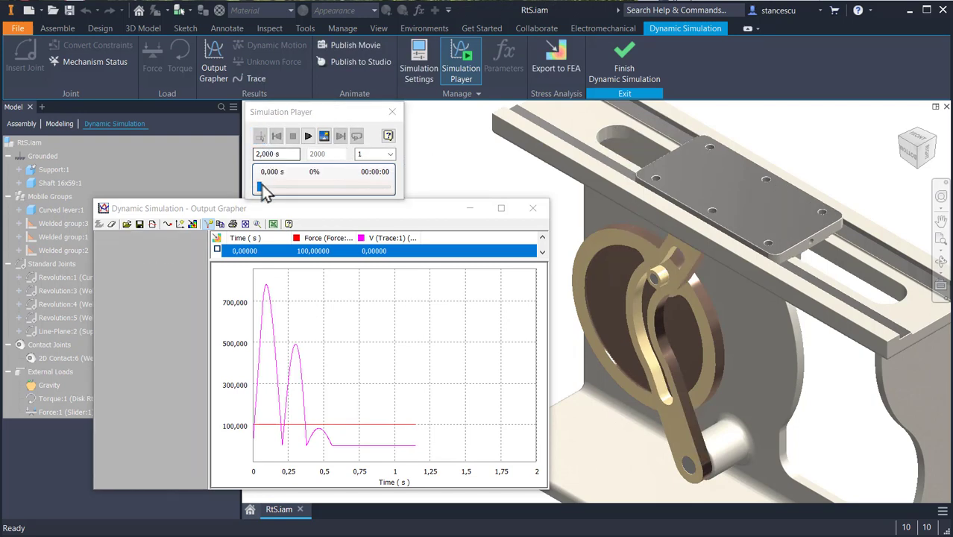
pyautogui.click(283, 154)
pyautogui.hotkey('shift', 'Home')
pyautogui.write('1')
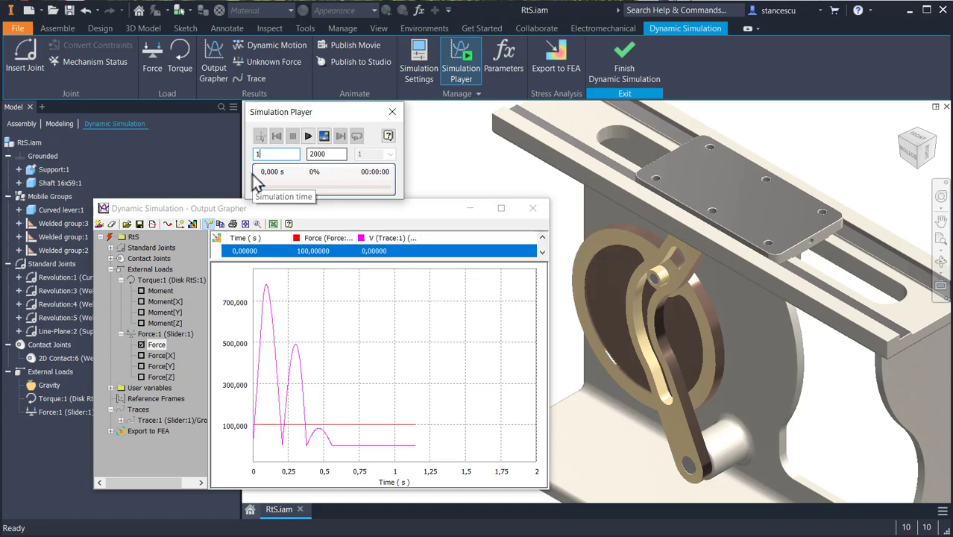
pyautogui.write('.5')
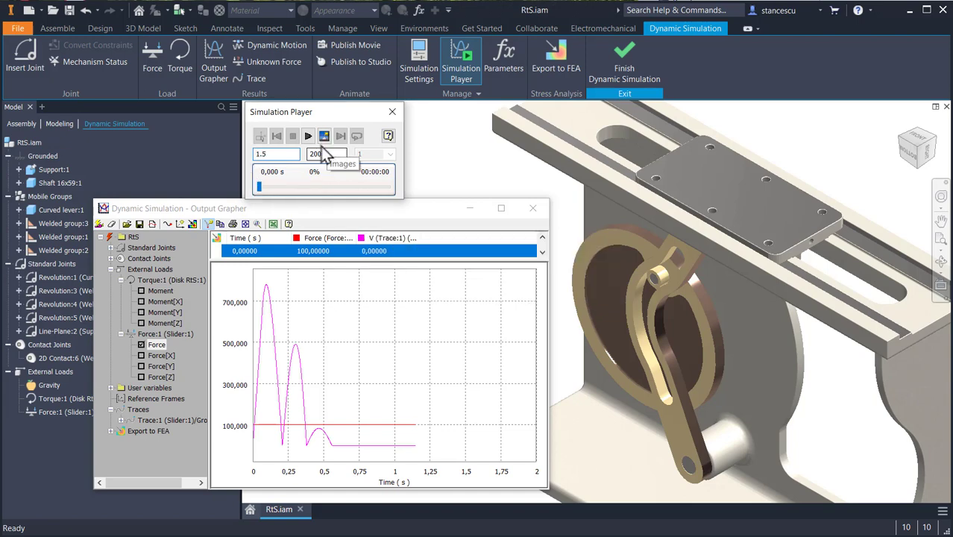
pyautogui.click(308, 137)
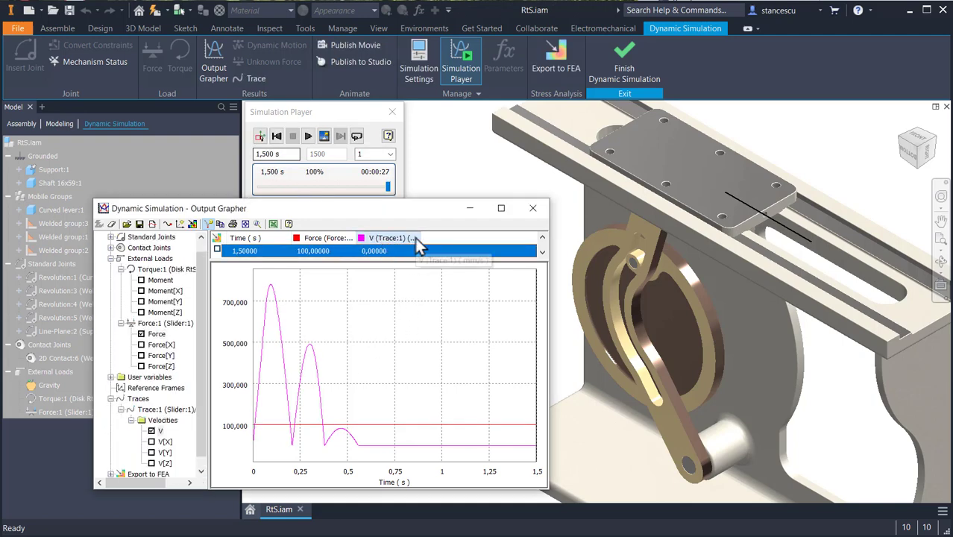
# Widen the trace velocity column to show its full heading and place the graph's time cursor at about 0.19 s
pyautogui.moveTo(420, 238); pyautogui.dragTo(493, 239)
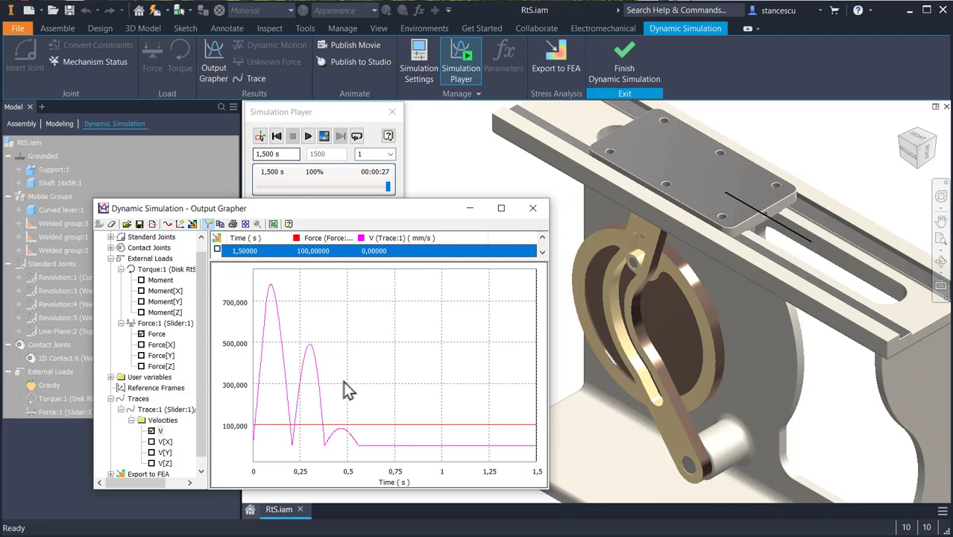
pyautogui.click(289, 322)
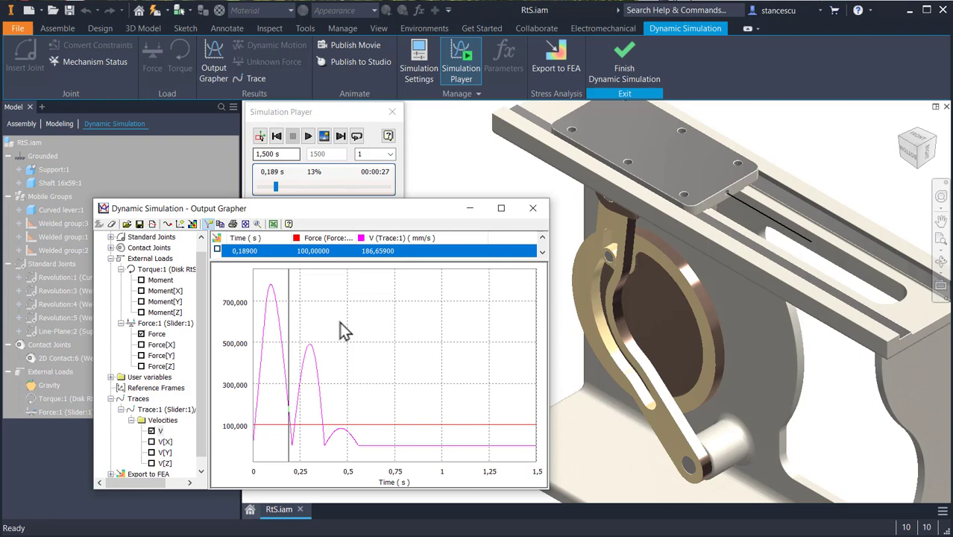
# Advance the graph's time cursor in small increments to 0.201 s to examine how the trace velocity changes
pyautogui.press('Right')
pyautogui.press('Right')
pyautogui.press('Right')
pyautogui.press('Right')
pyautogui.press('Right')
pyautogui.press('Right')
pyautogui.press('Right')
pyautogui.press('Right')
pyautogui.press('Right')
pyautogui.press('Right')
pyautogui.press('Right')
pyautogui.press('Right')
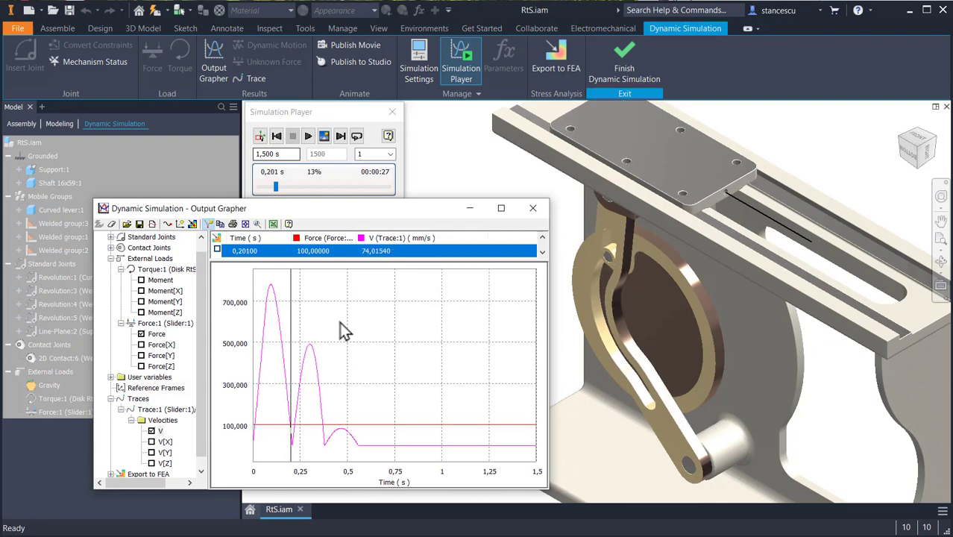
# Move the graph's time cursor back to 0.194 s and review the plotted variables listed for the loads and trace
pyautogui.press('Left')
pyautogui.press('Left')
pyautogui.press('Left')
pyautogui.press('Left')
pyautogui.press('Left')
pyautogui.press('Left')
pyautogui.press('Left')
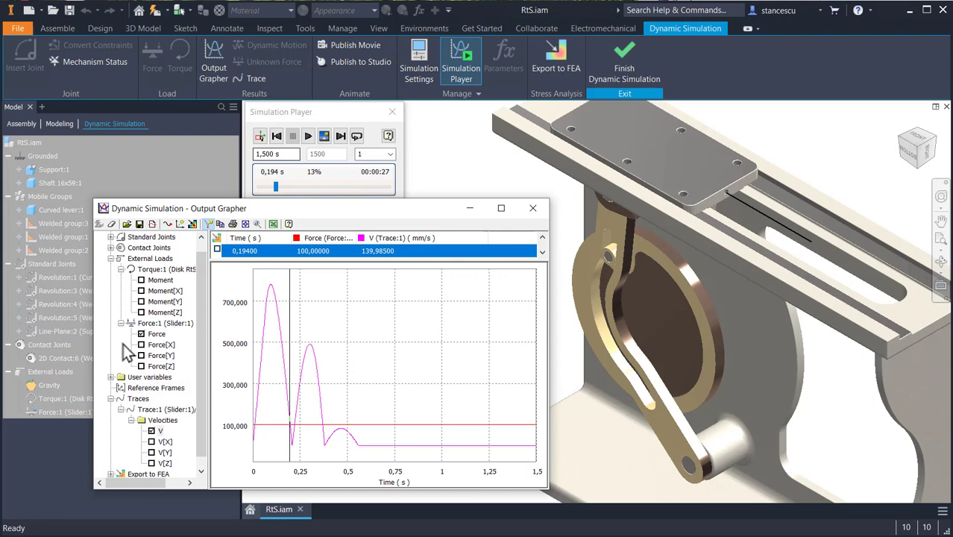
pyautogui.scroll(-1, 143, 332)
pyautogui.scroll(2, 144, 331)
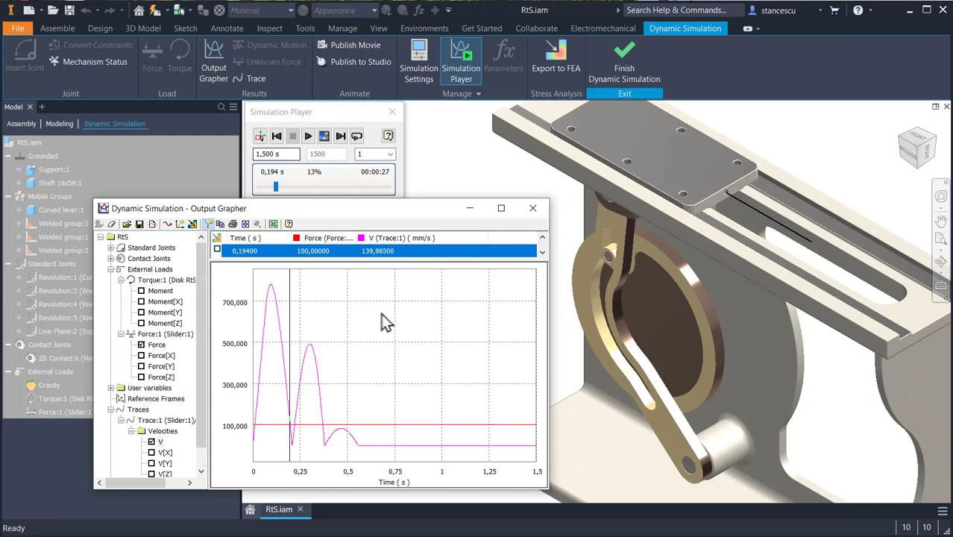
# Close the output graph, rewind the simulation to construction mode and close the simulation player
pyautogui.click(43, 358)
pyautogui.click(532, 208)
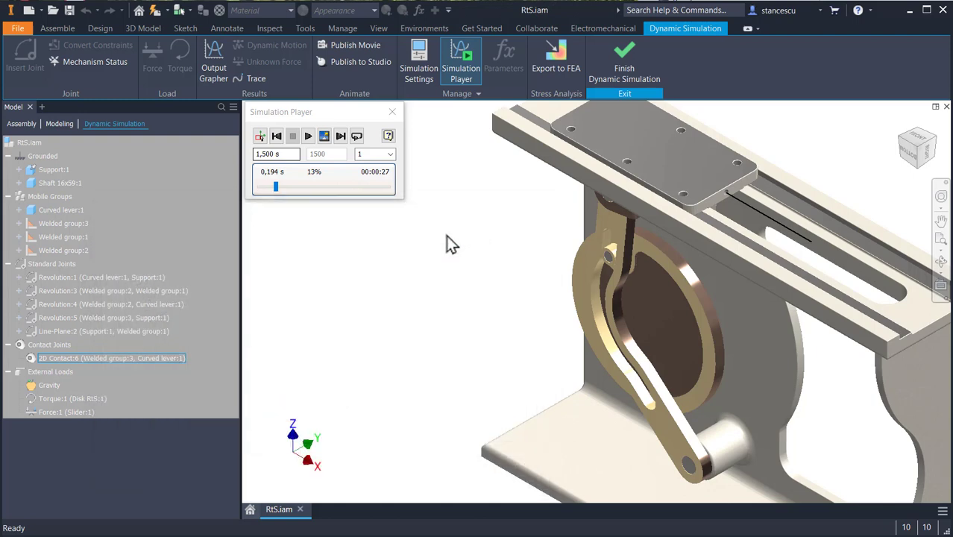
pyautogui.click(276, 135)
pyautogui.click(260, 135)
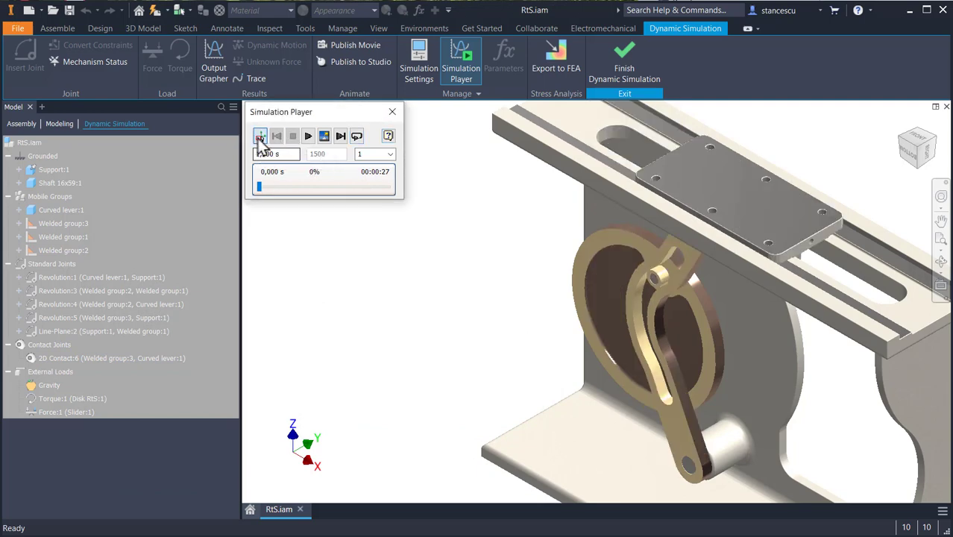
pyautogui.click(392, 113)
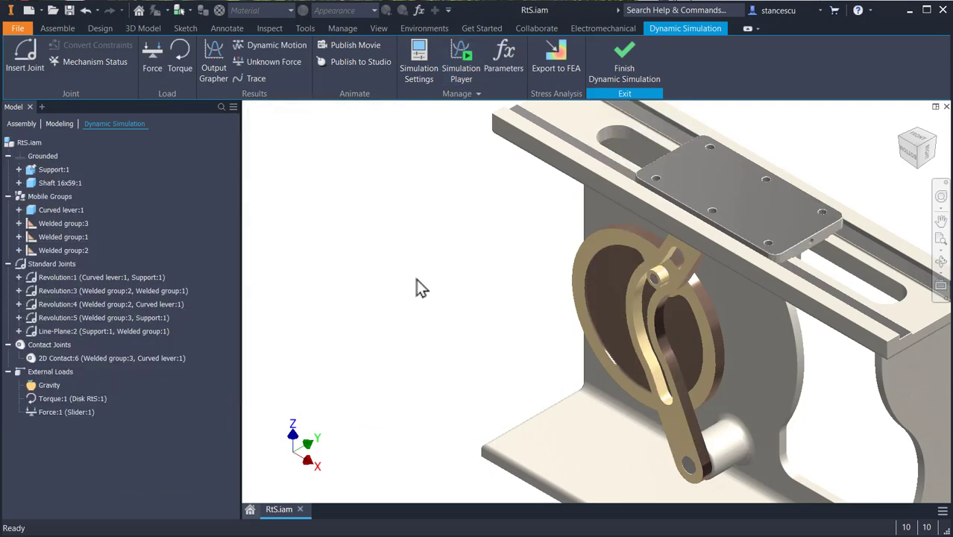
pyautogui.press('Home')
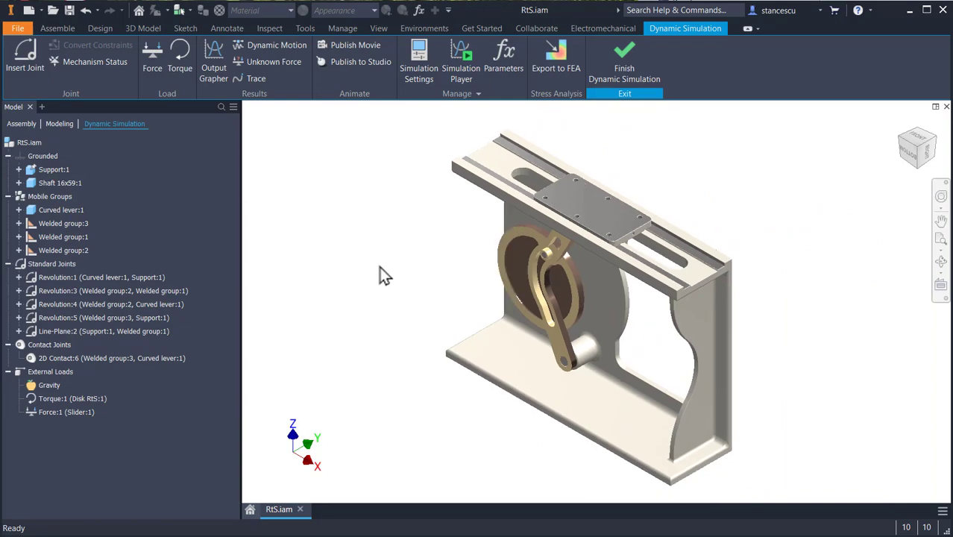